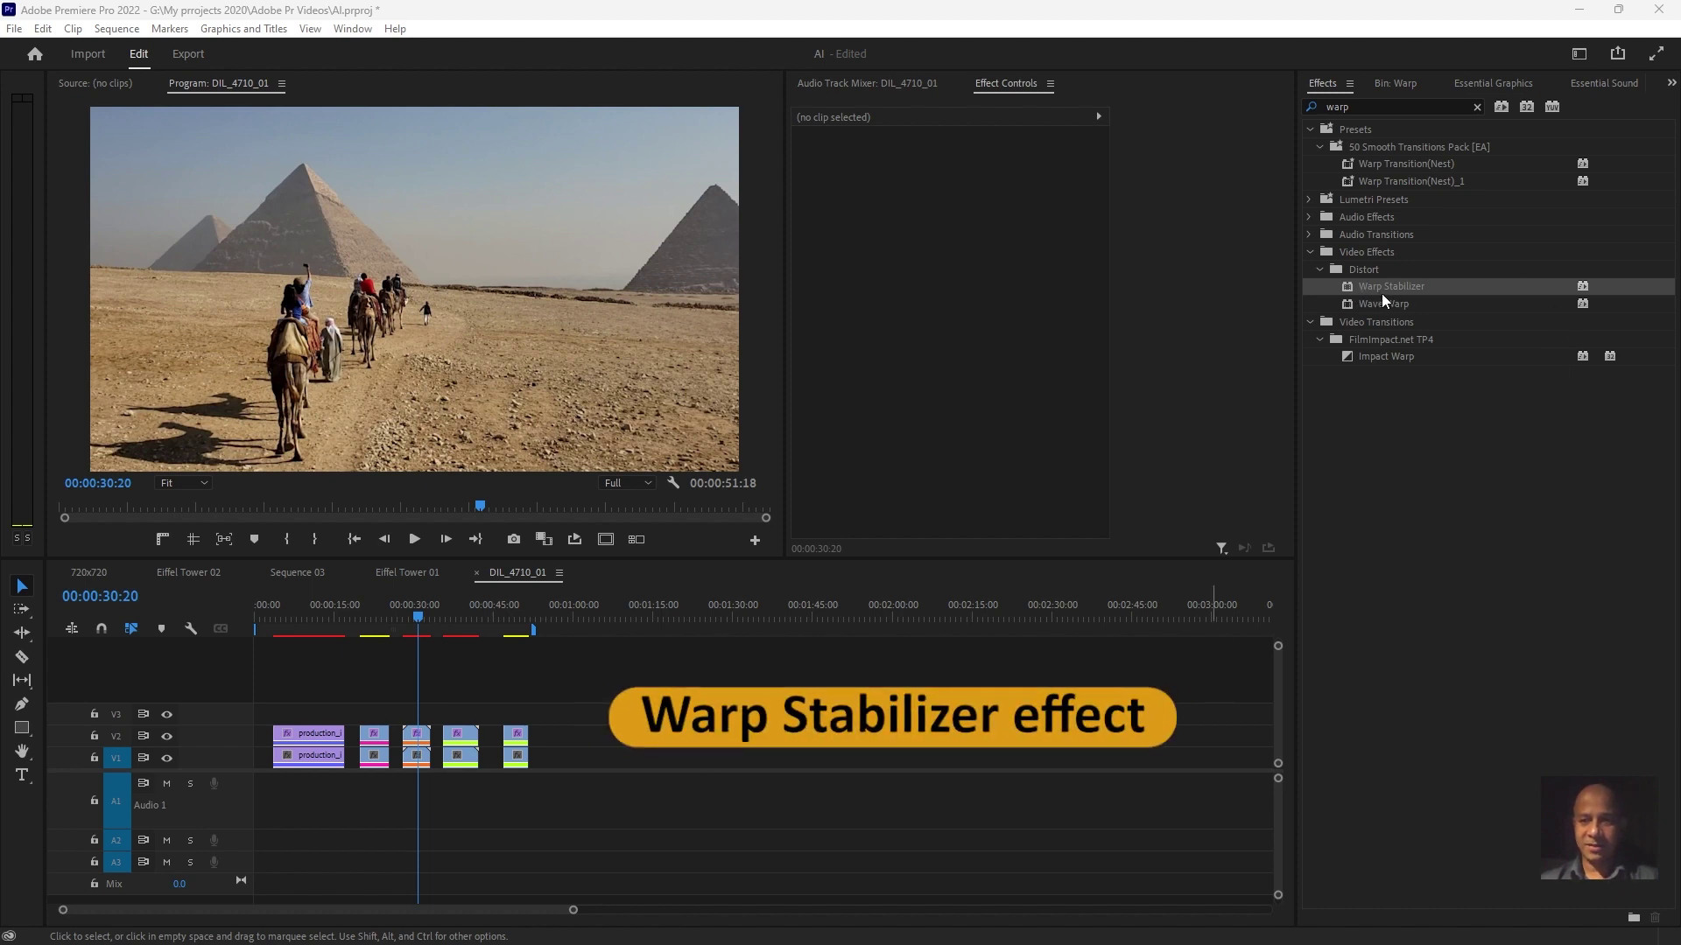
# Park the playhead around 00:00:03:16 and hide track V2 from the output
pyautogui.click(1372, 107)
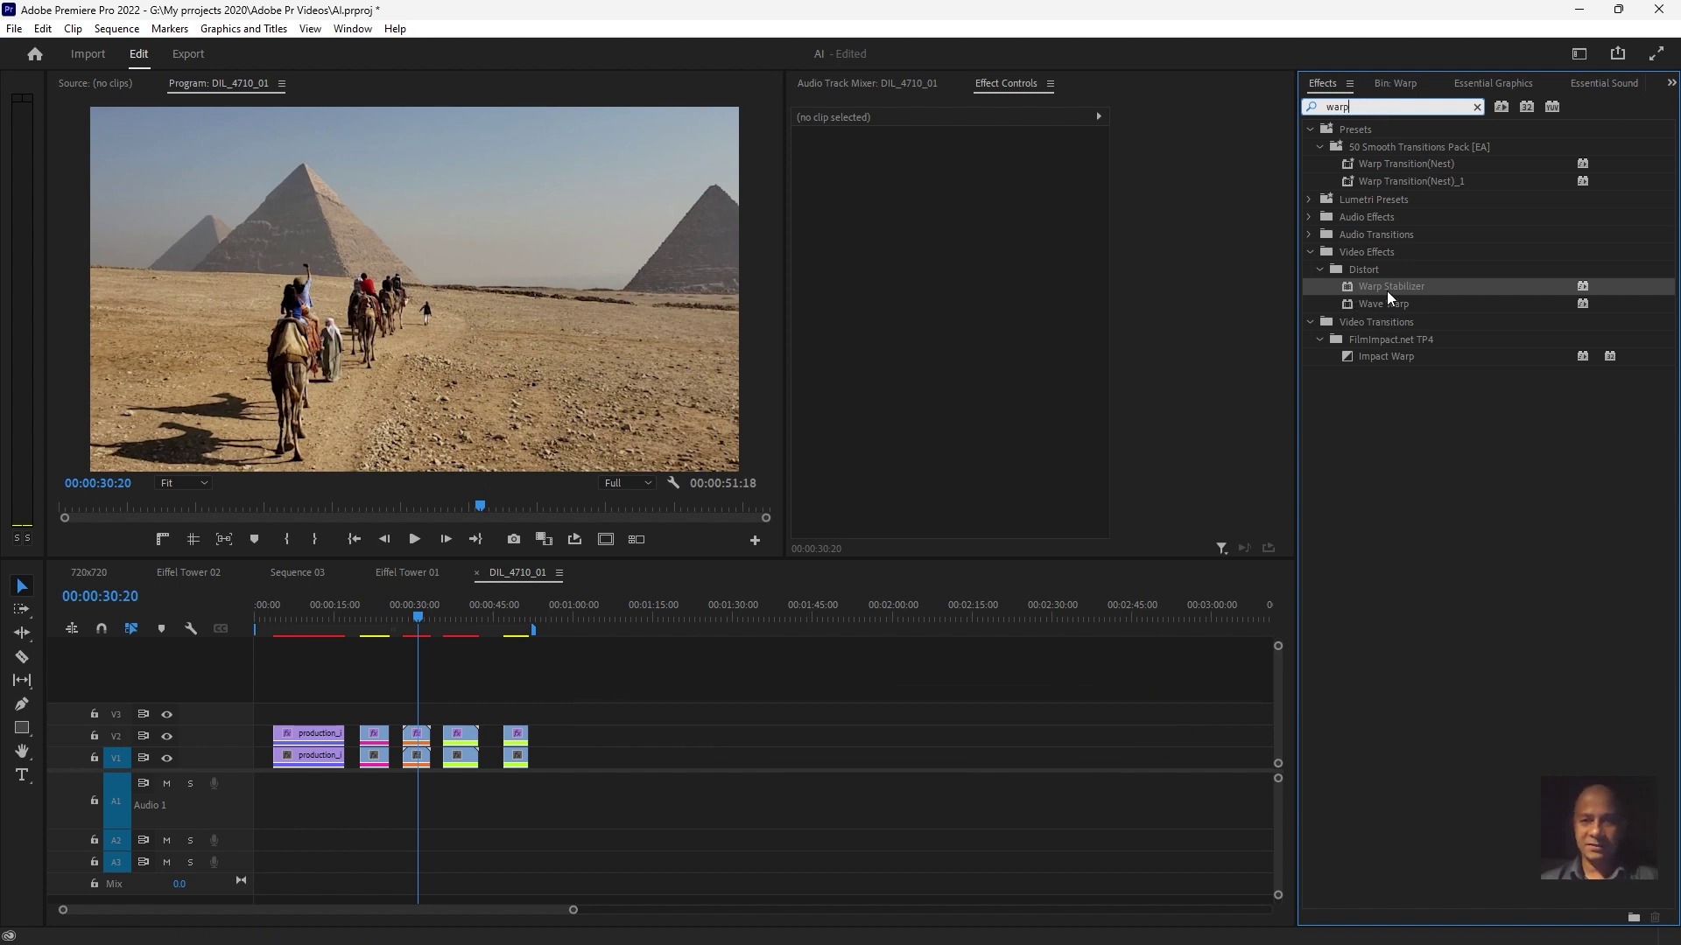
pyautogui.click(623, 674)
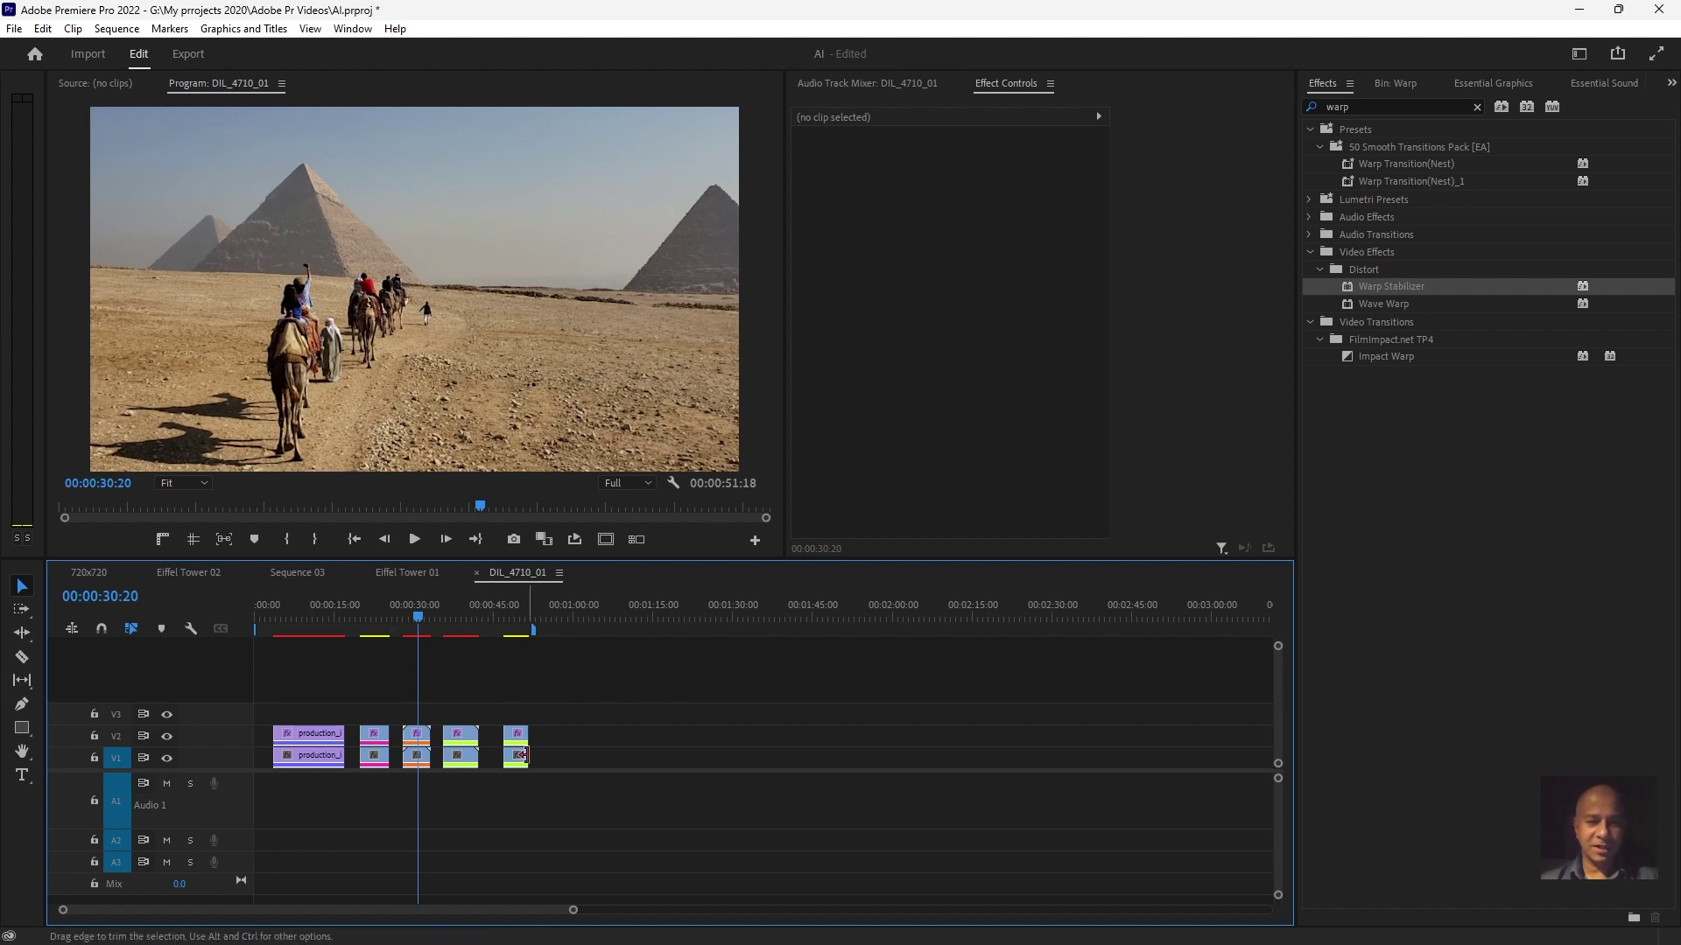
pyautogui.click(276, 622)
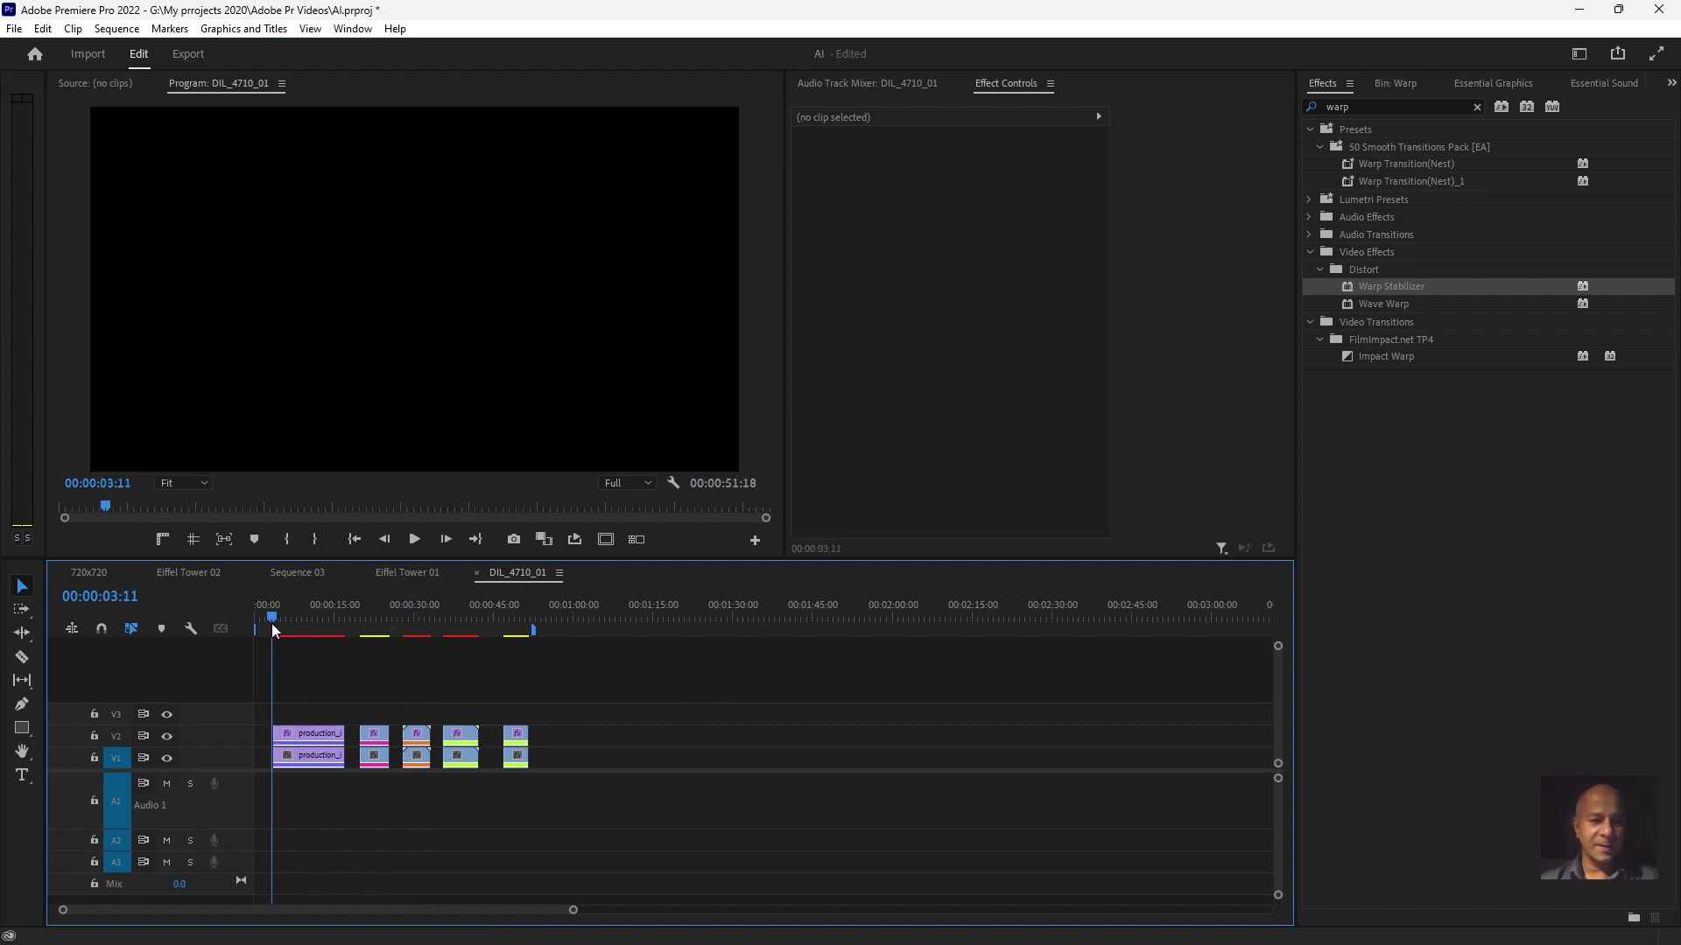
pyautogui.click(277, 619)
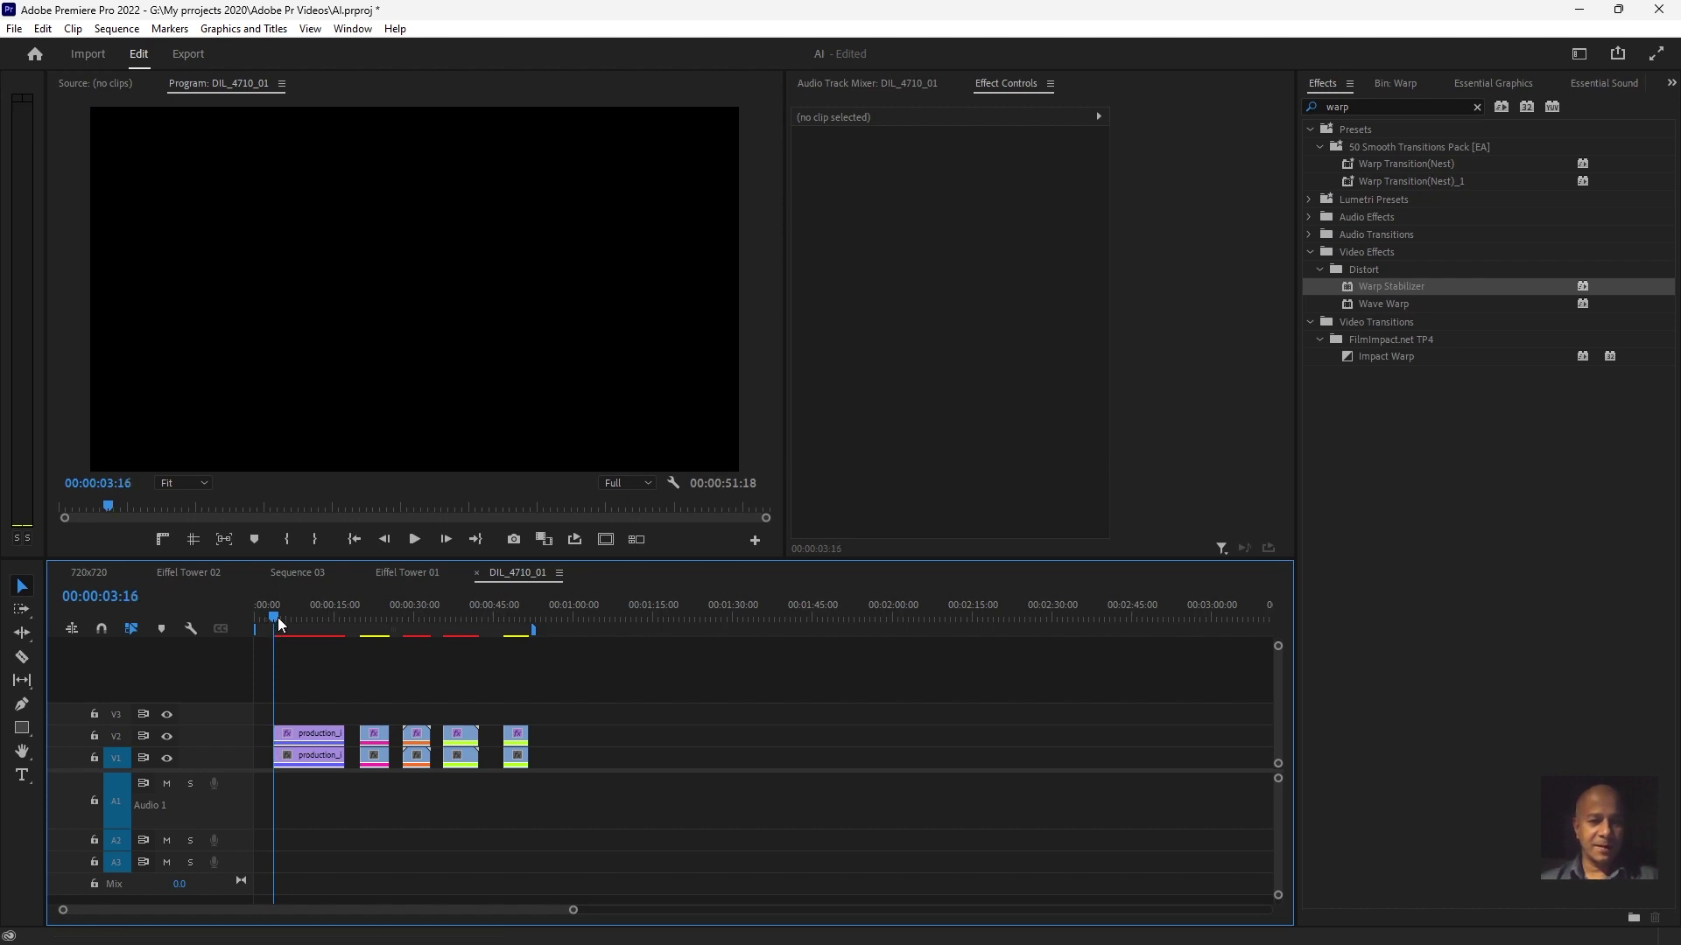
pyautogui.click(166, 737)
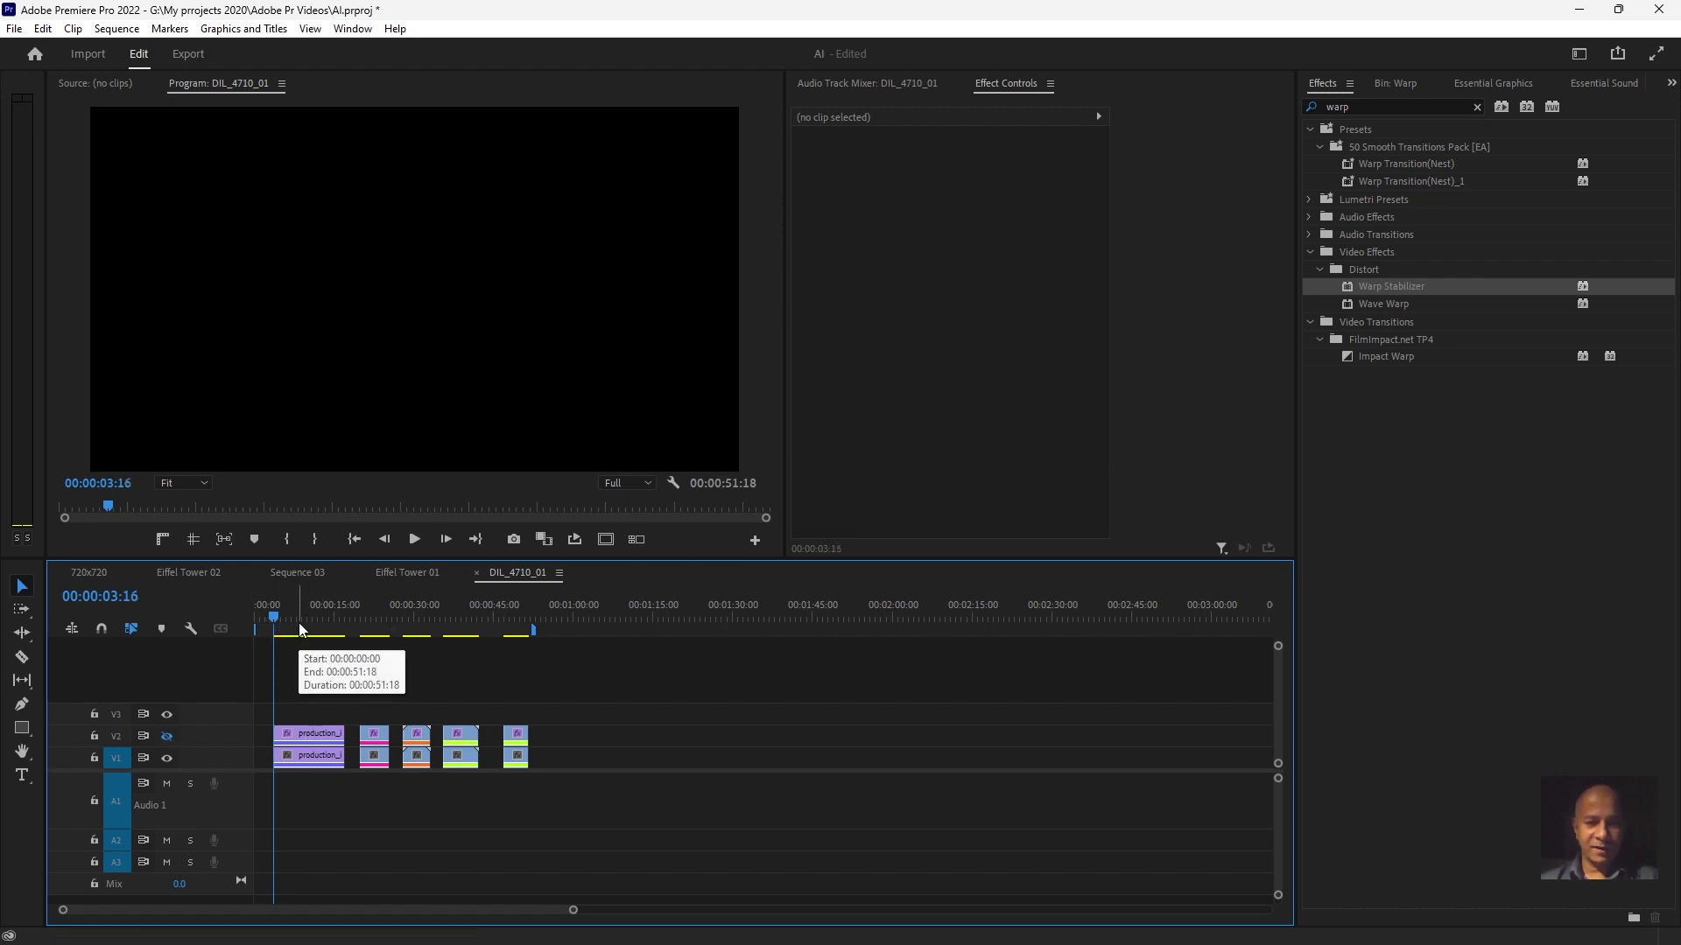
# Preview the hikers shot at 00:00:12:05, then return the playhead to 00:00:03:19
pyautogui.click(318, 619)
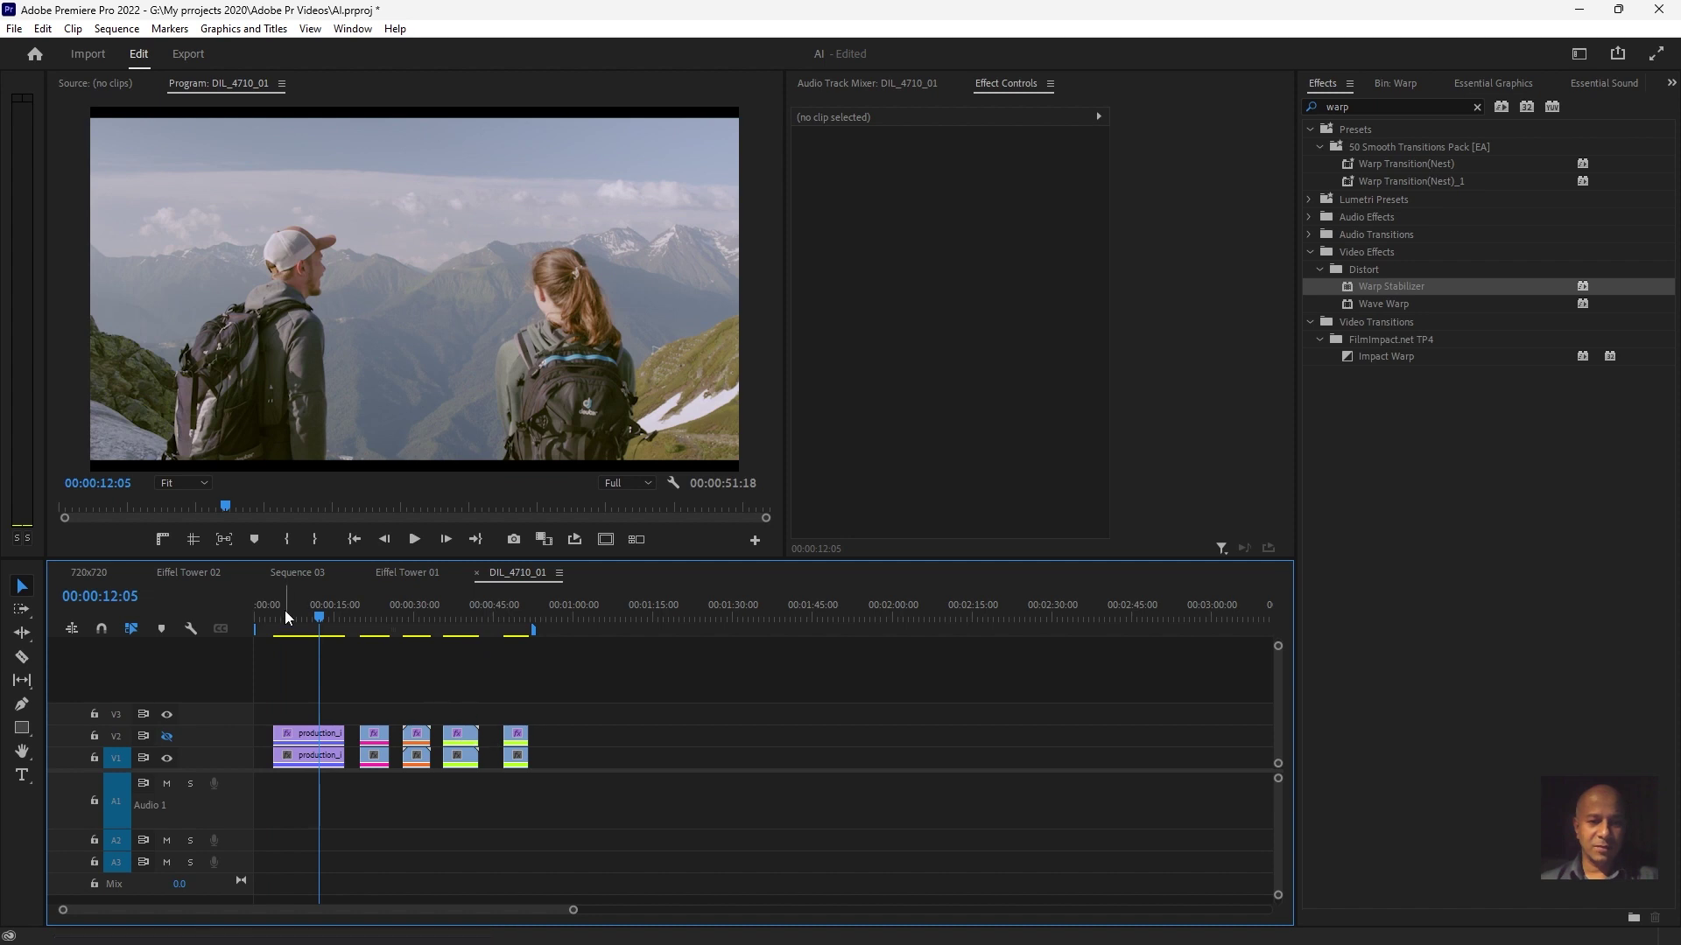
pyautogui.click(274, 619)
pyautogui.click(275, 618)
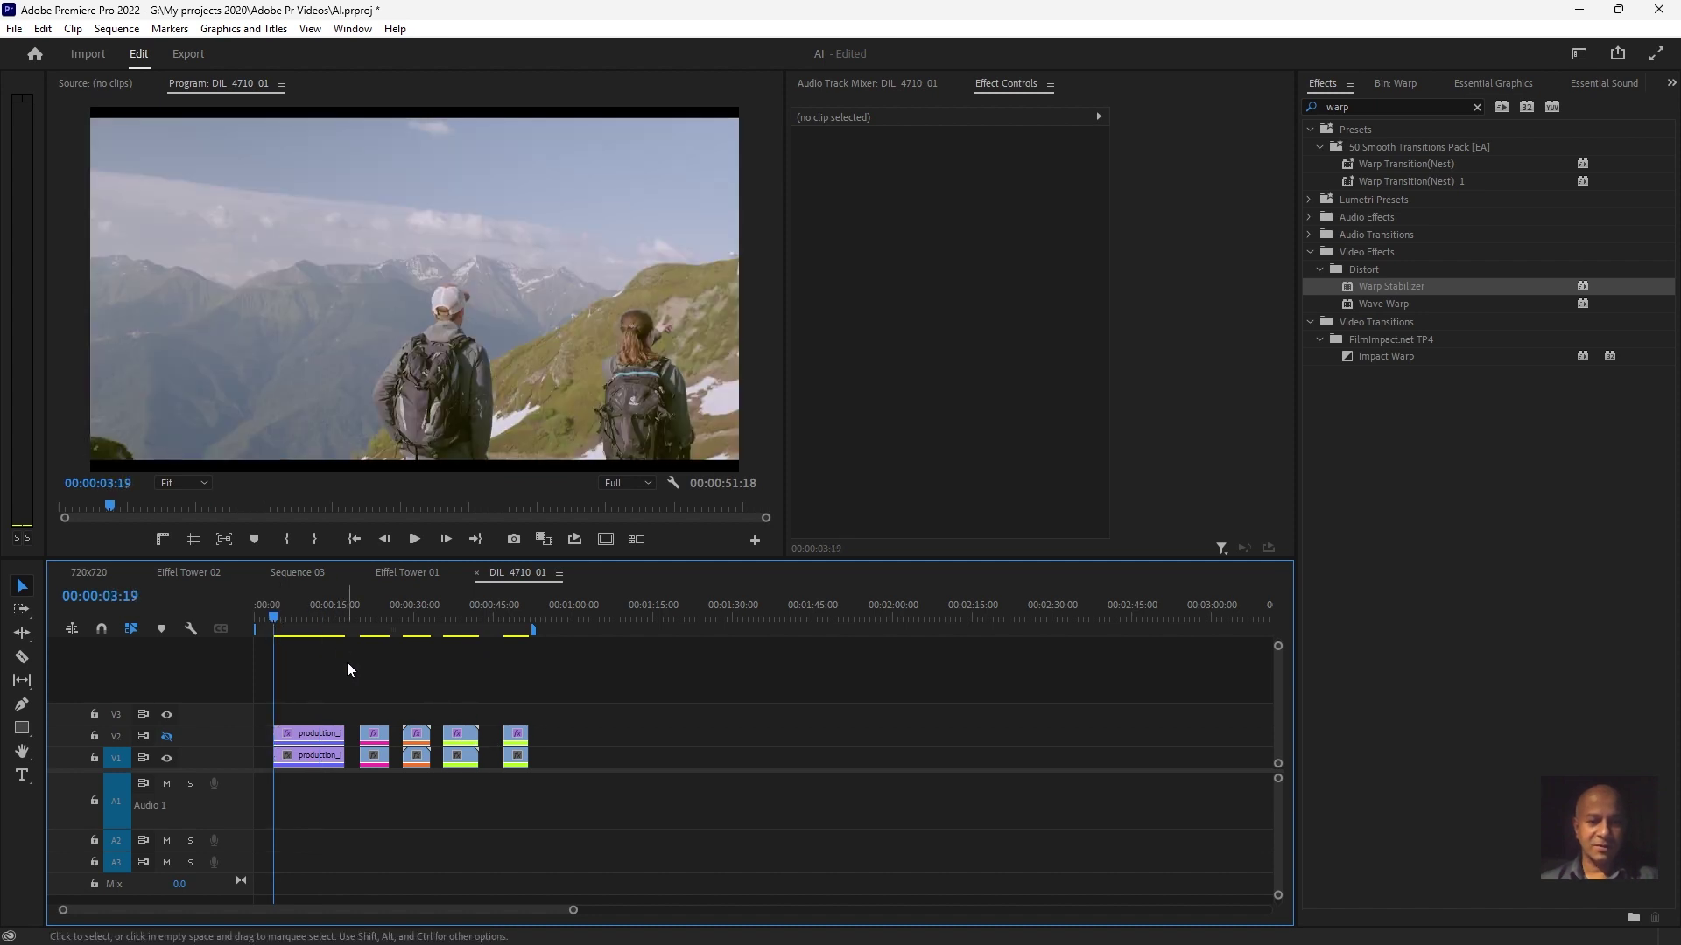
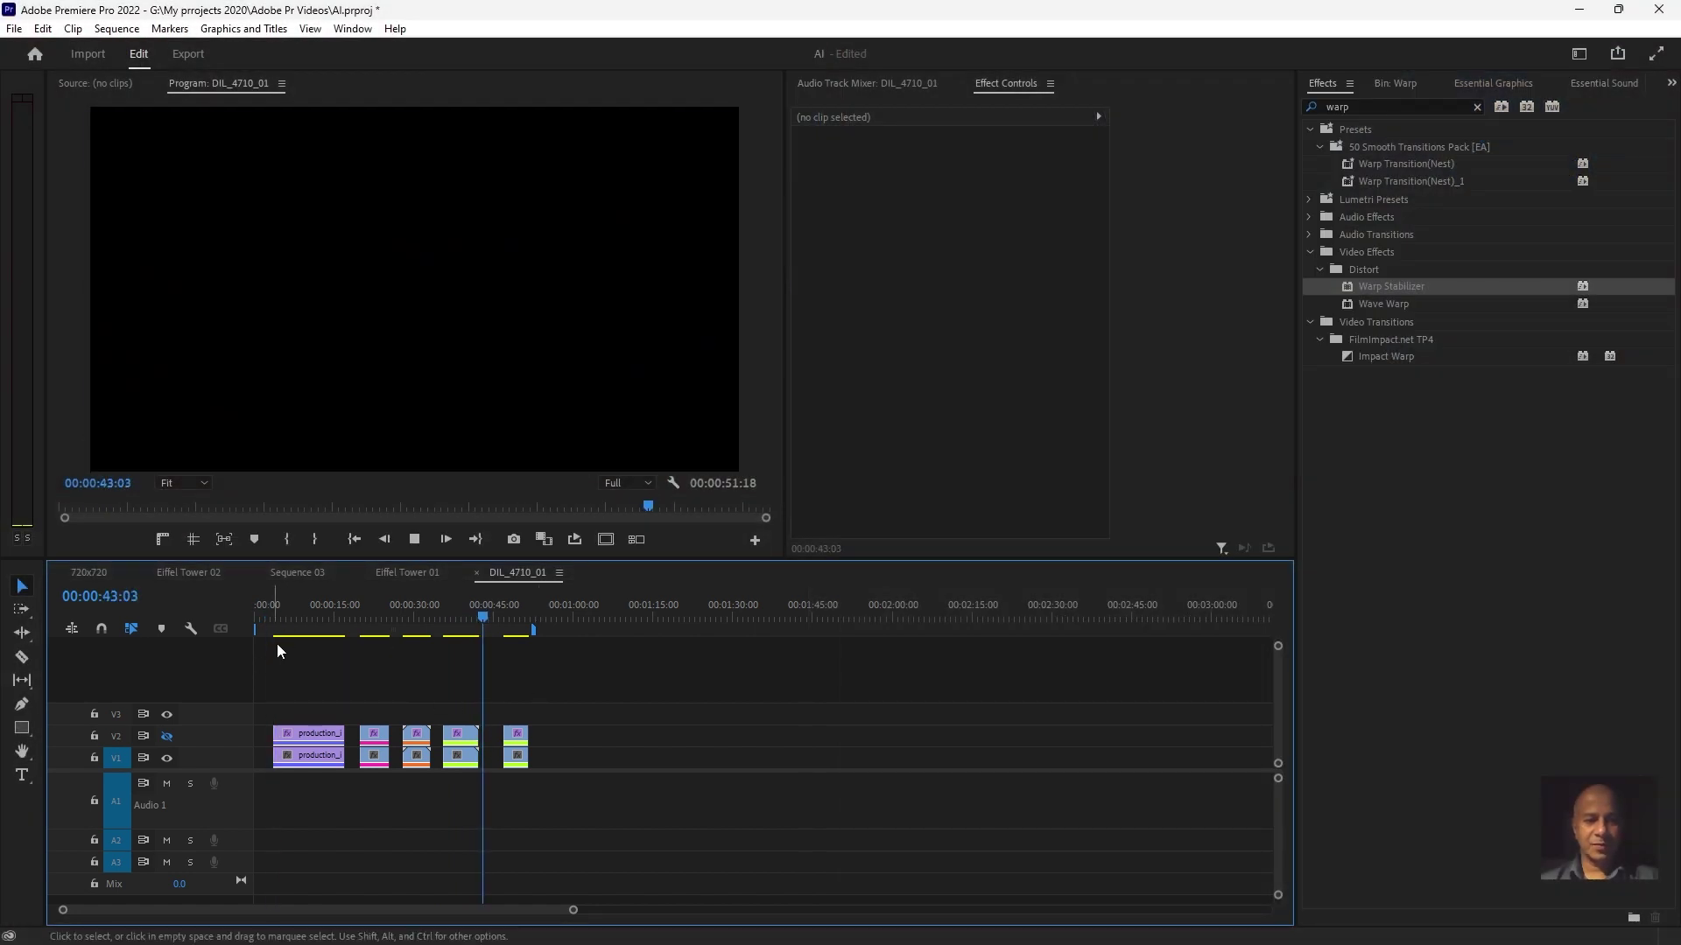
# Play the DIL_4710_01 hiking sequence from the start of the time ruler
pyautogui.click(271, 616)
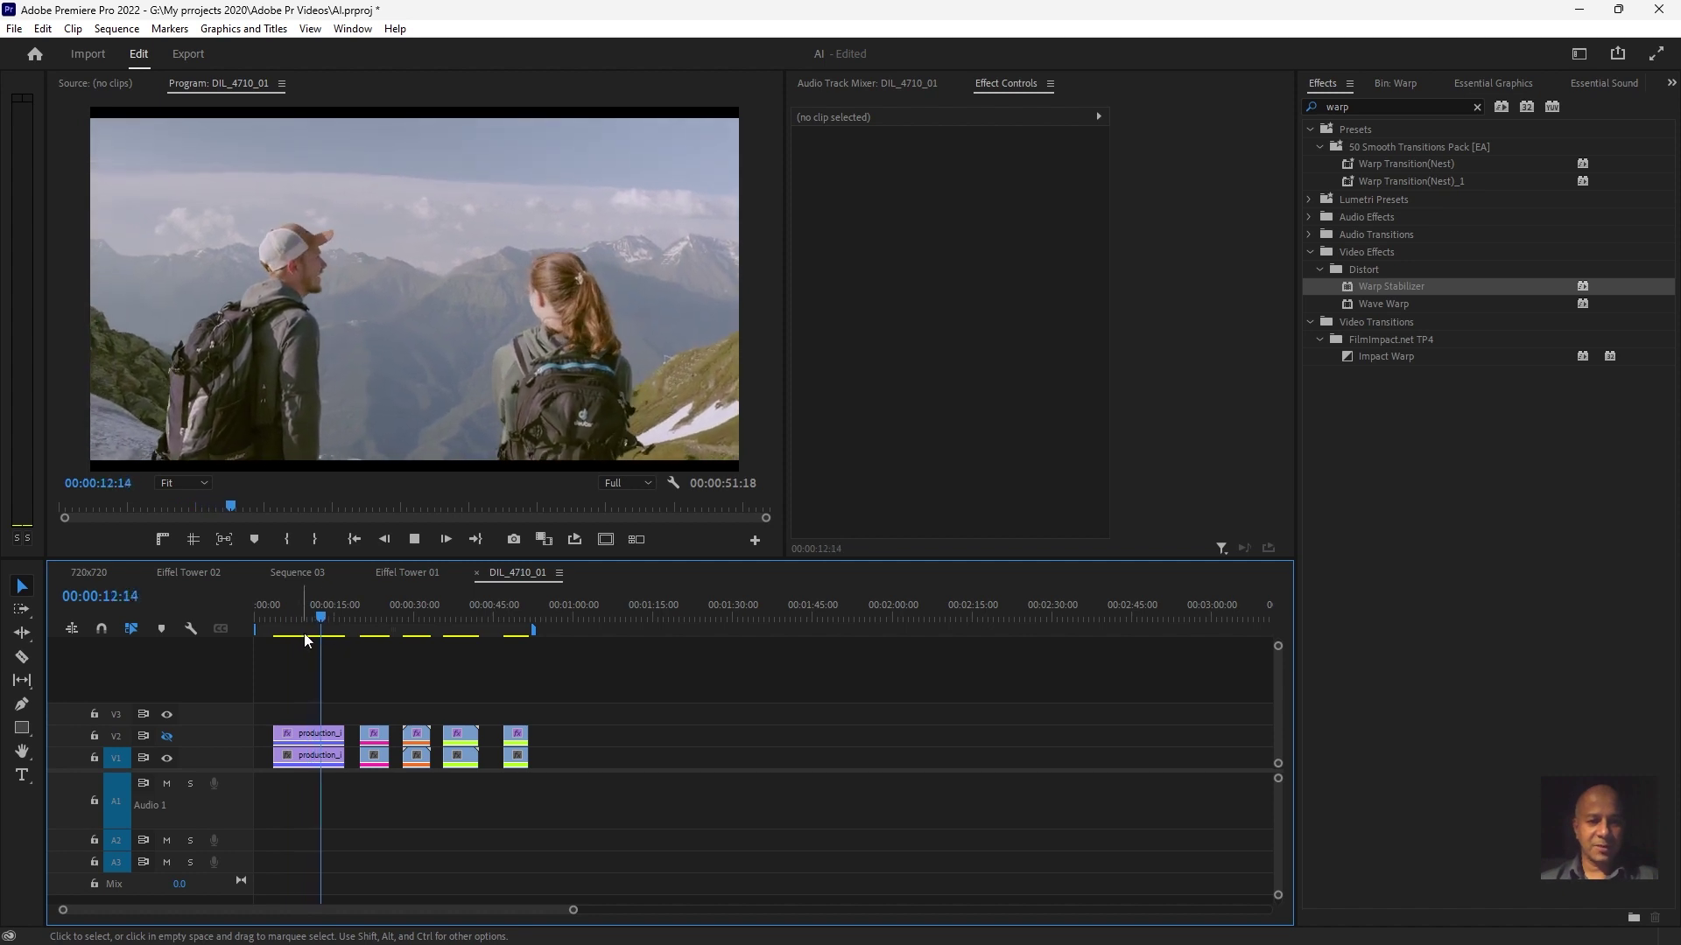
# Stop playback, show the V2 clip's Warp Stabilizer settings, turn V2 output back on, and go to 00:00:04:15
pyautogui.click(277, 623)
pyautogui.click(318, 736)
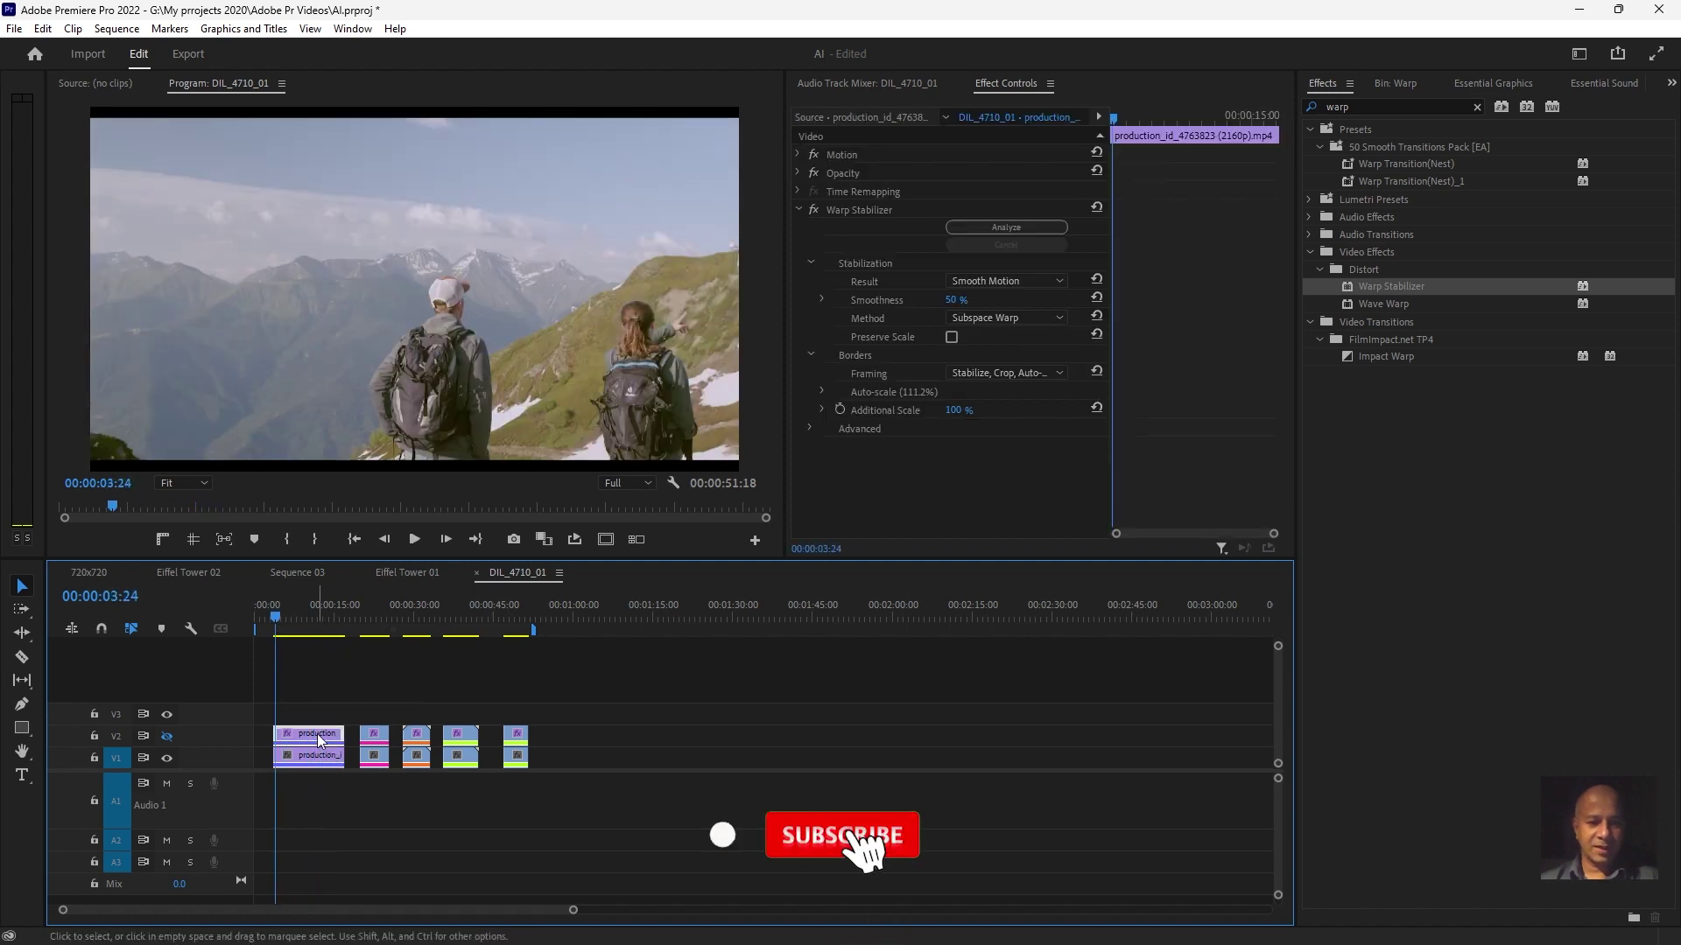
pyautogui.click(166, 736)
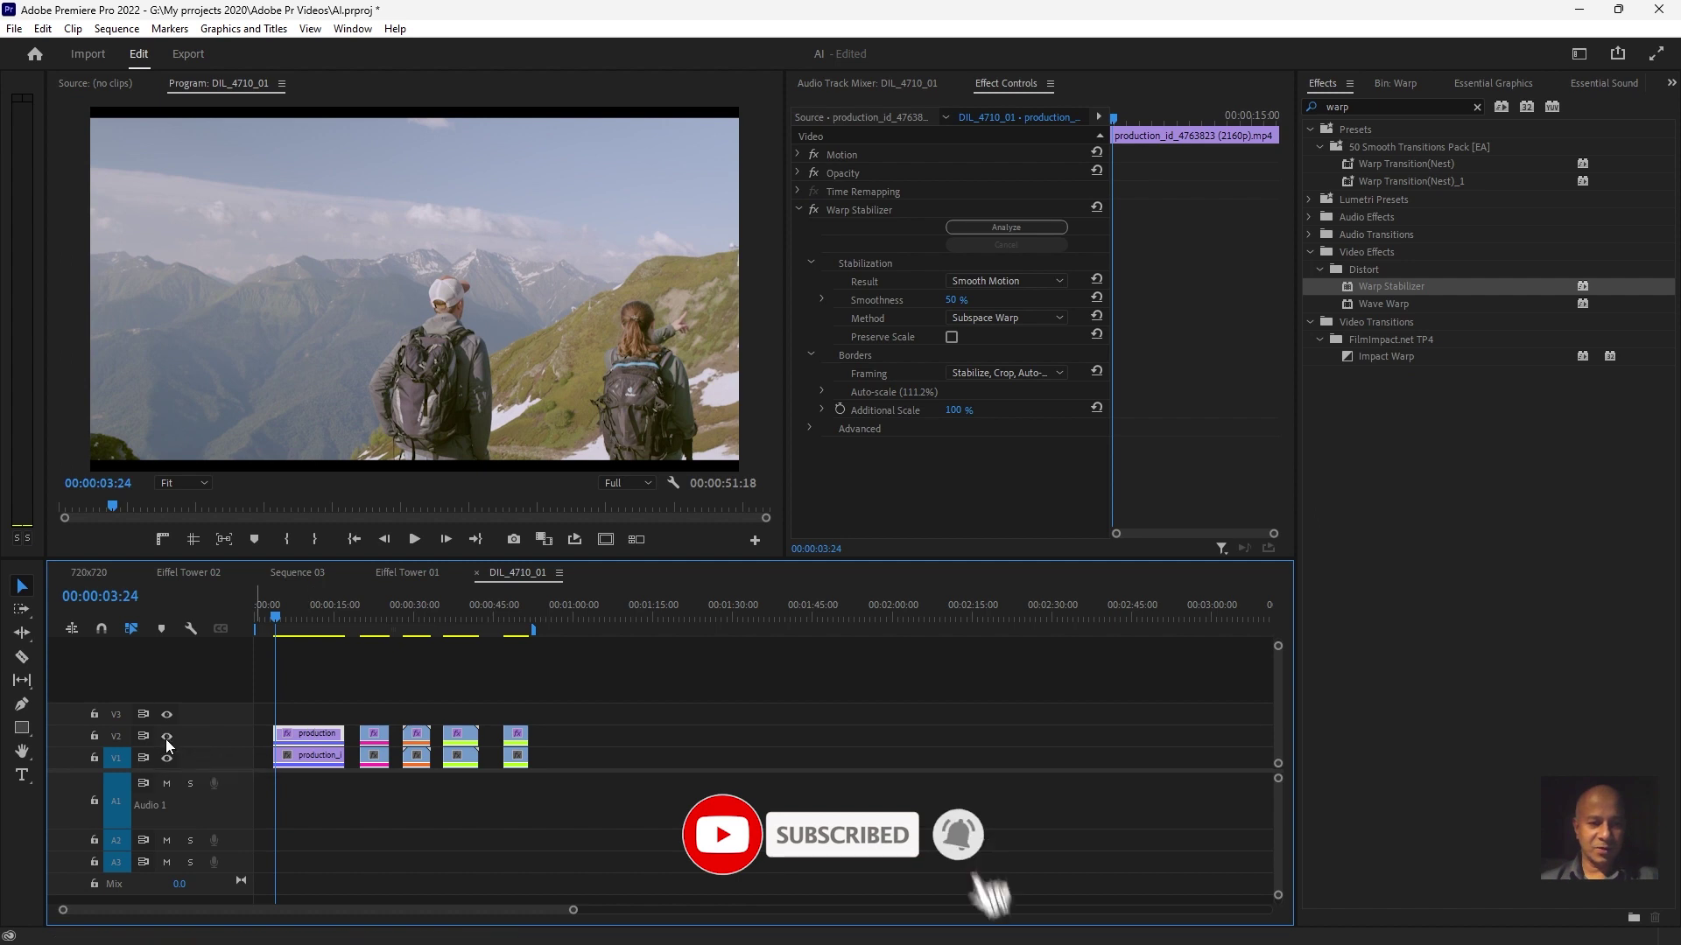
pyautogui.click(280, 611)
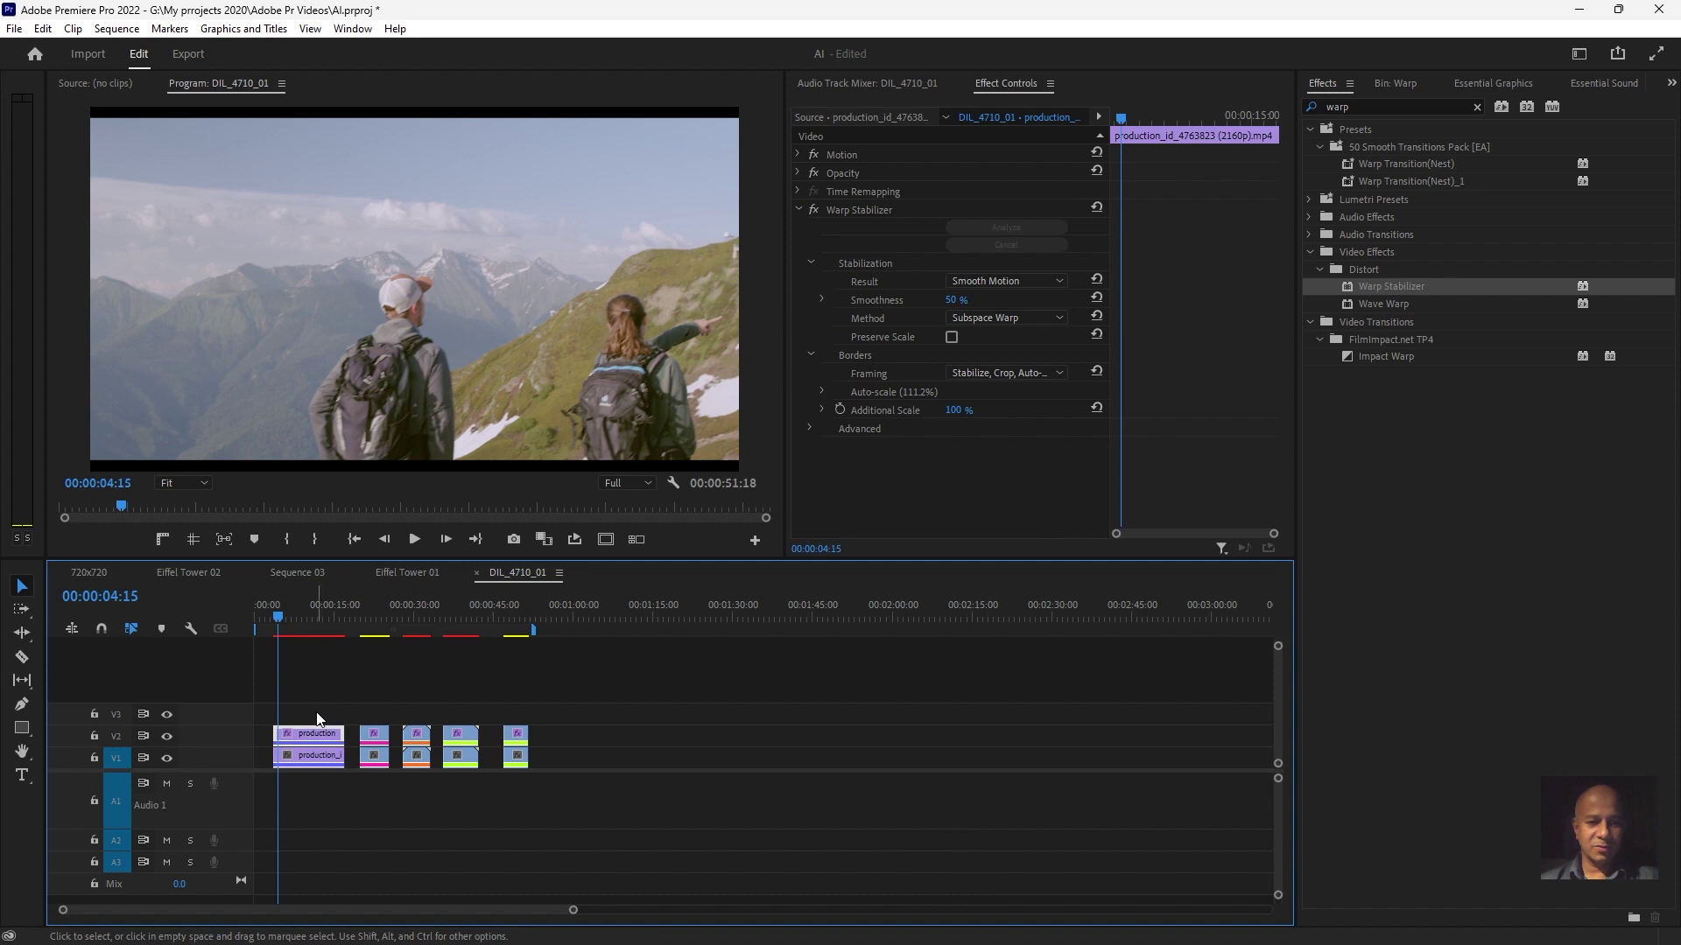
# Marquee-select the clips after the first one and shift them further right
pyautogui.moveTo(608, 698); pyautogui.dragTo(322, 722)
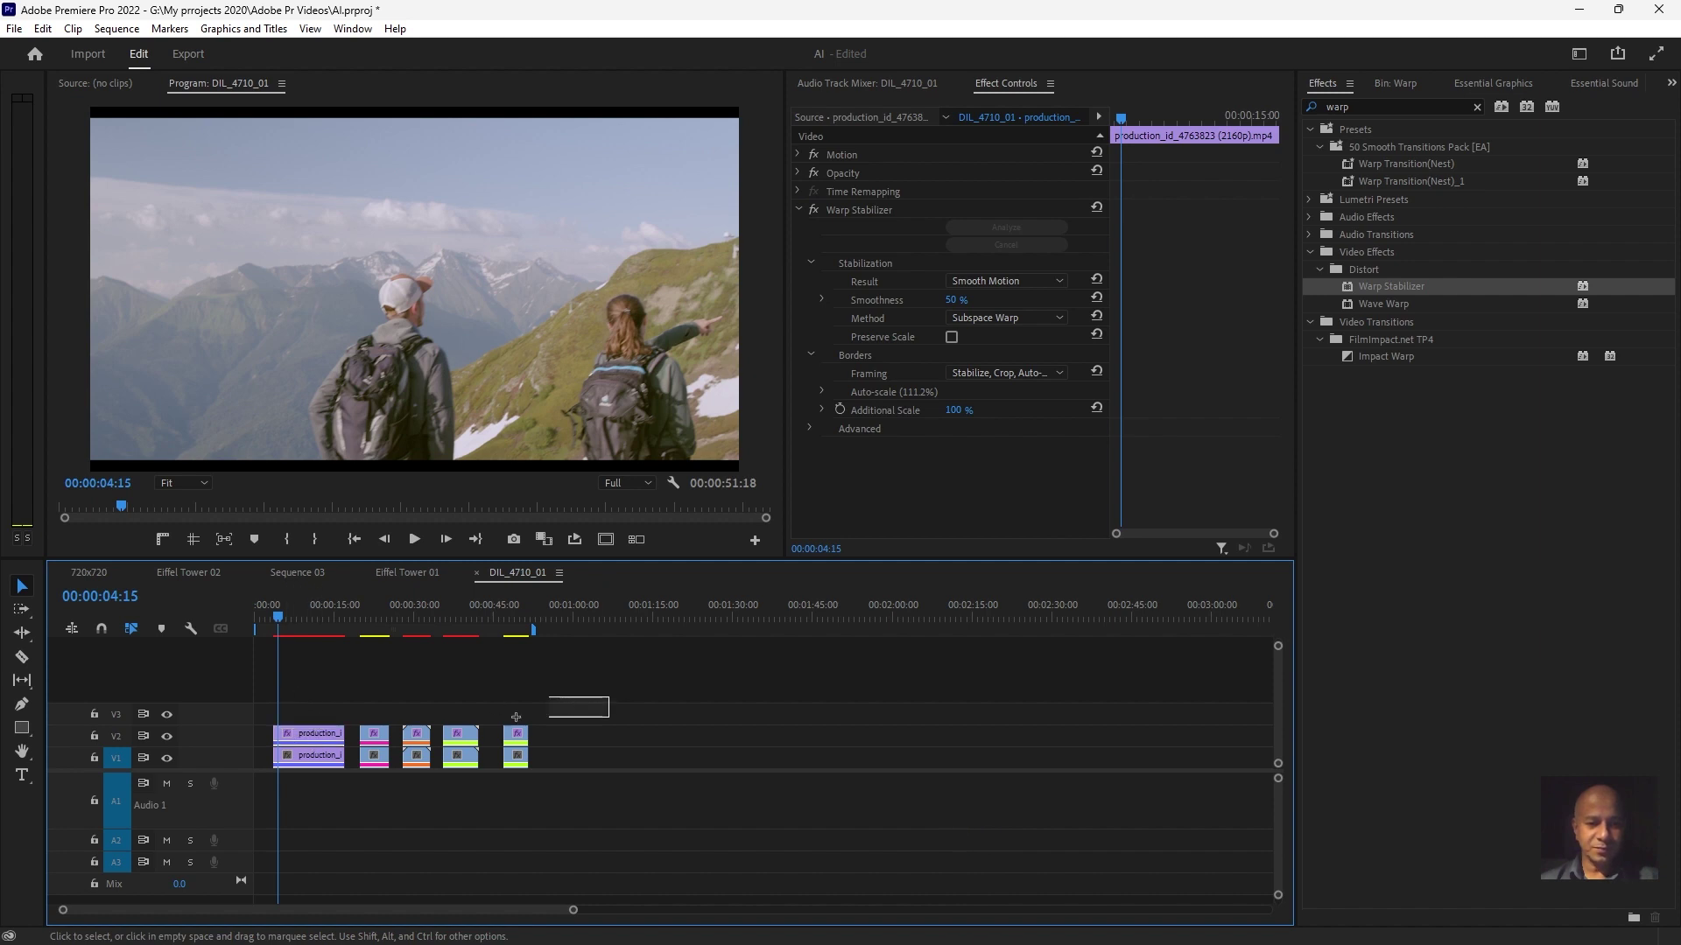
pyautogui.moveTo(601, 705)
pyautogui.mouseDown()
pyautogui.moveTo(377, 765)
pyautogui.moveTo(629, 765)
pyautogui.mouseUp()
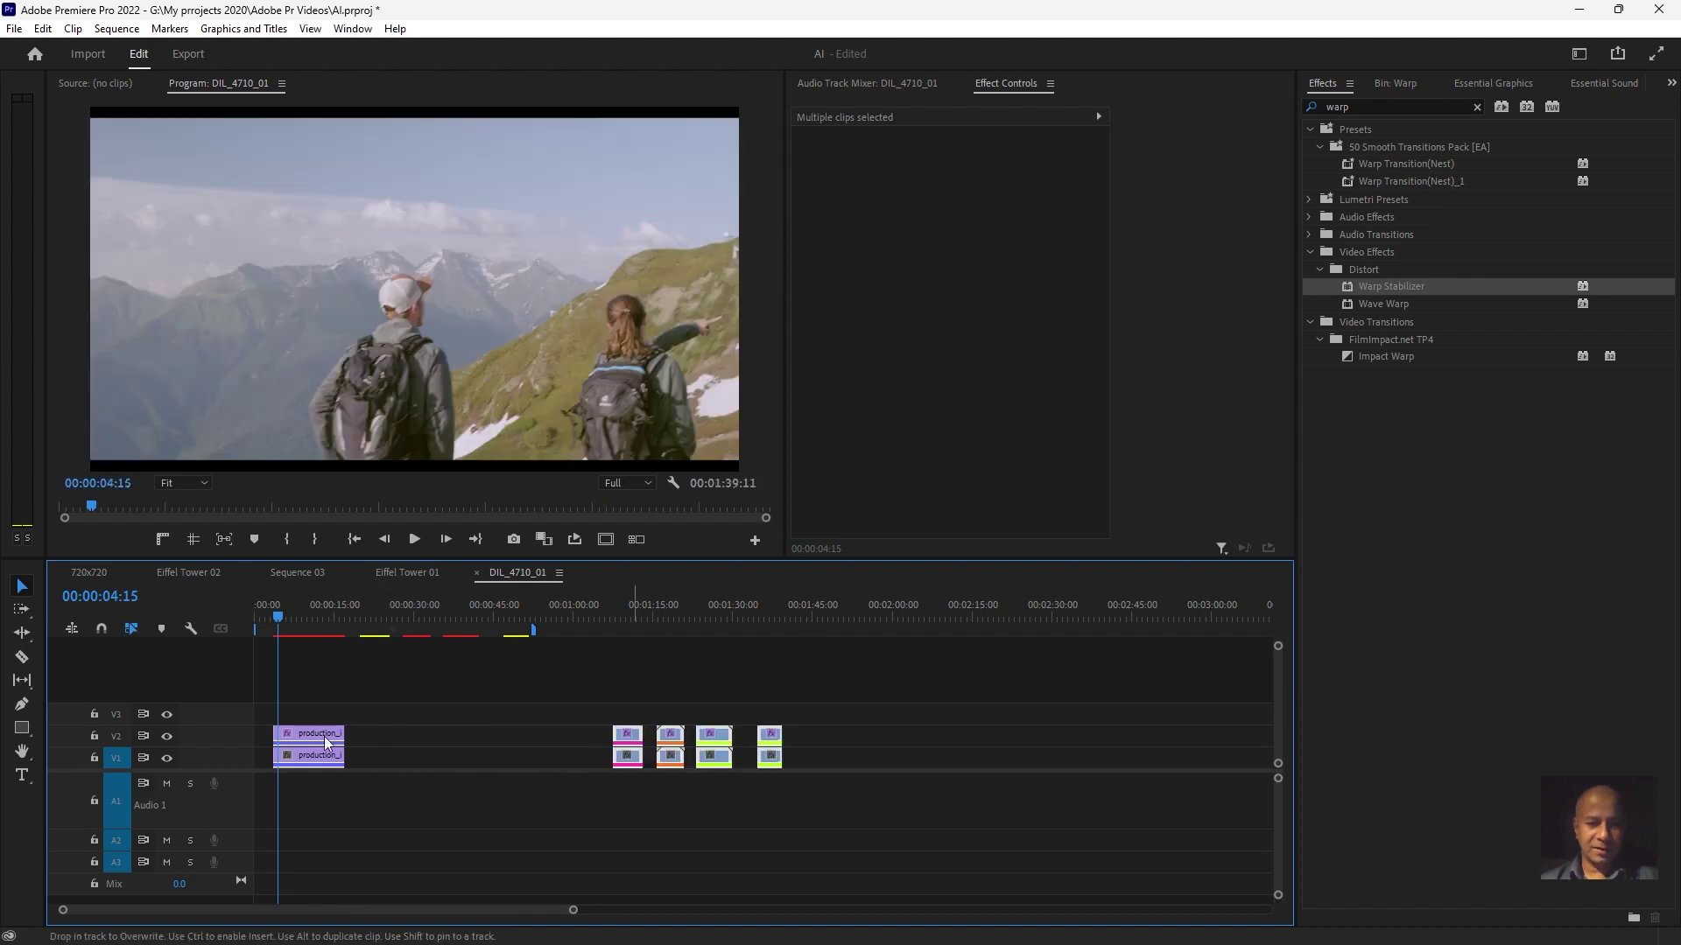
pyautogui.moveTo(294, 735)
pyautogui.mouseDown()
pyautogui.moveTo(390, 740)
pyautogui.moveTo(389, 758)
pyautogui.mouseUp()
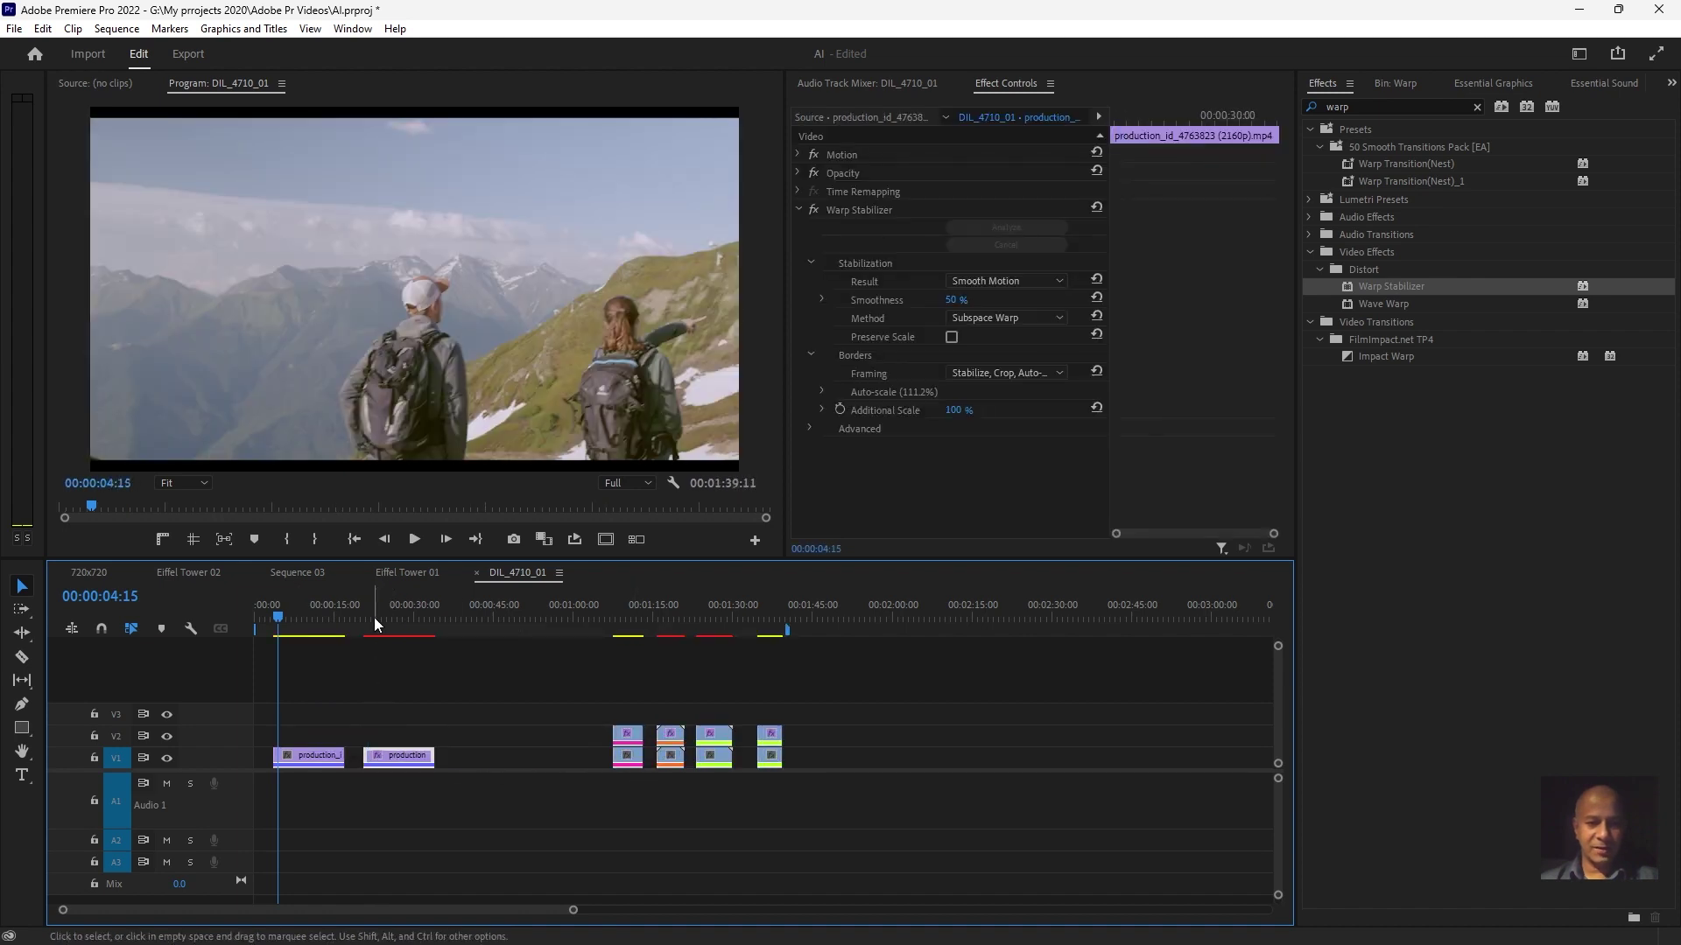
# Preview the rearranged clips, then Alt-drag a duplicate of the first clip onto V2
pyautogui.press('space')
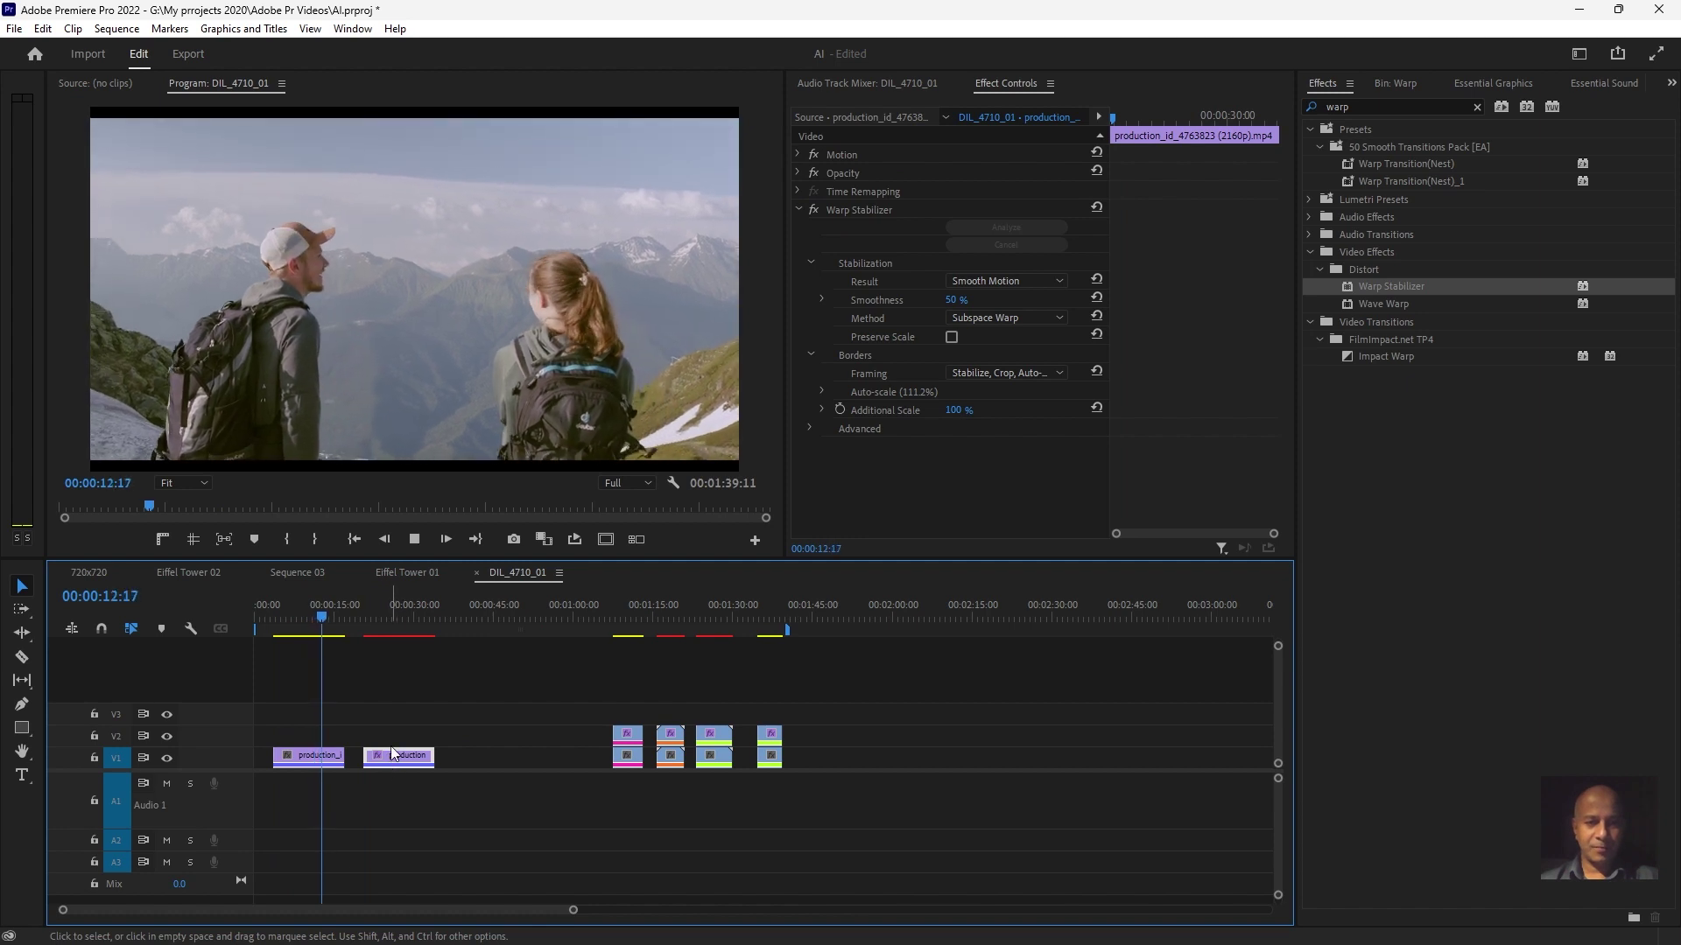
pyautogui.press('space')
pyautogui.click(368, 617)
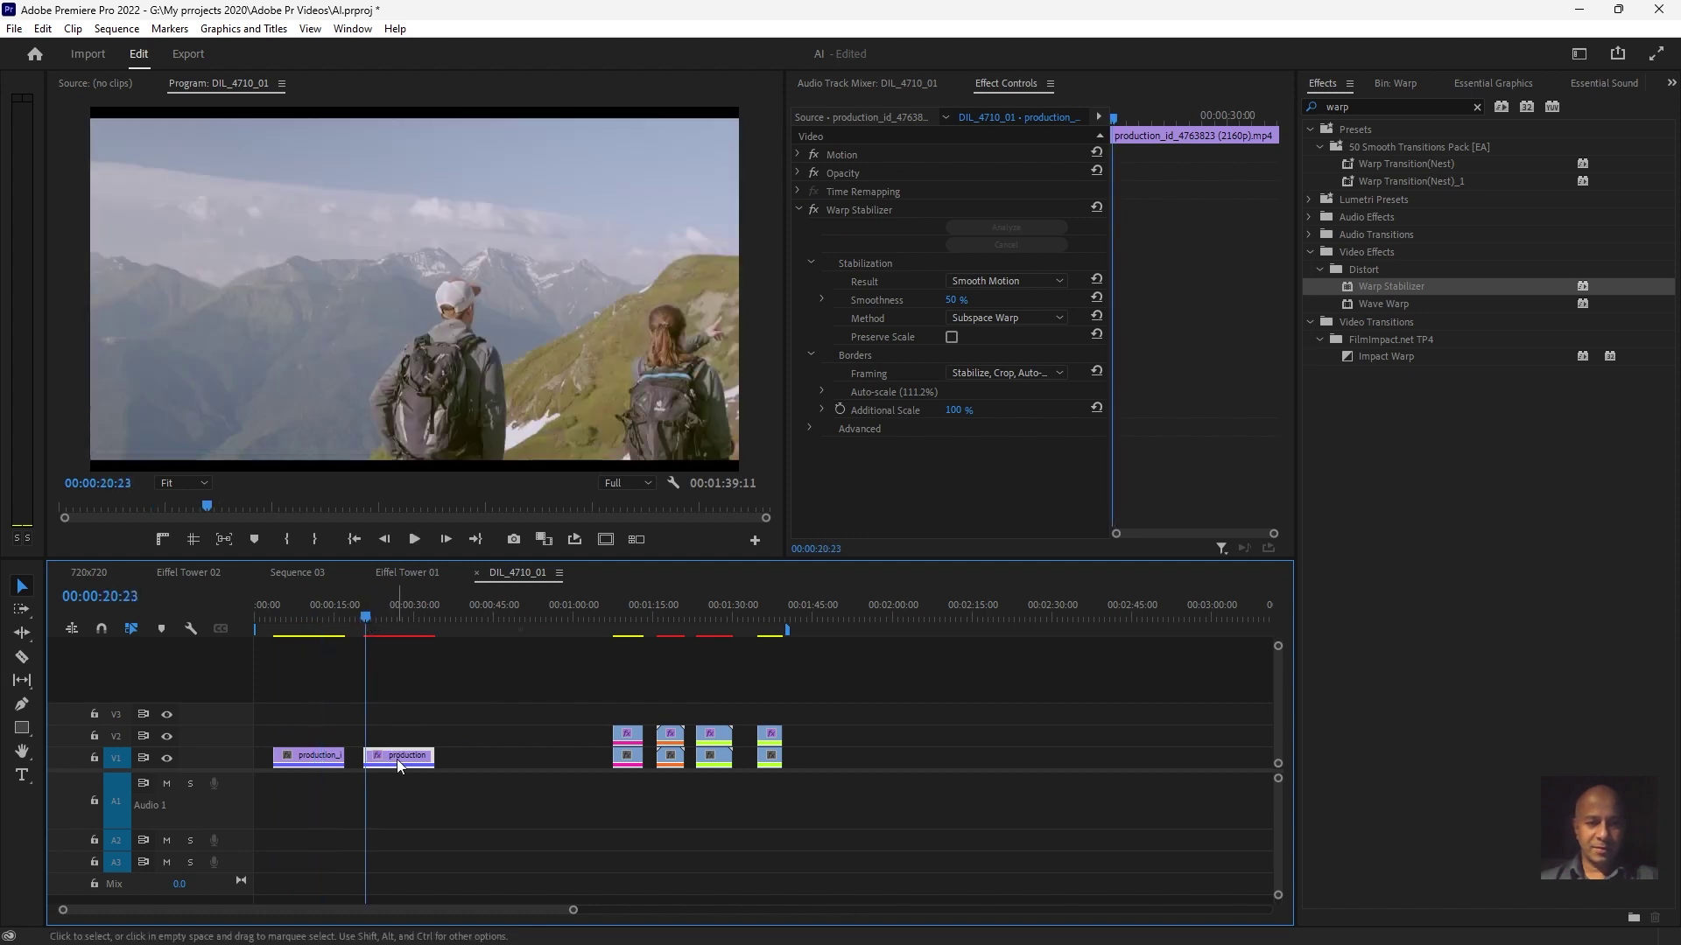
pyautogui.moveTo(371, 618); pyautogui.dragTo(366, 619)
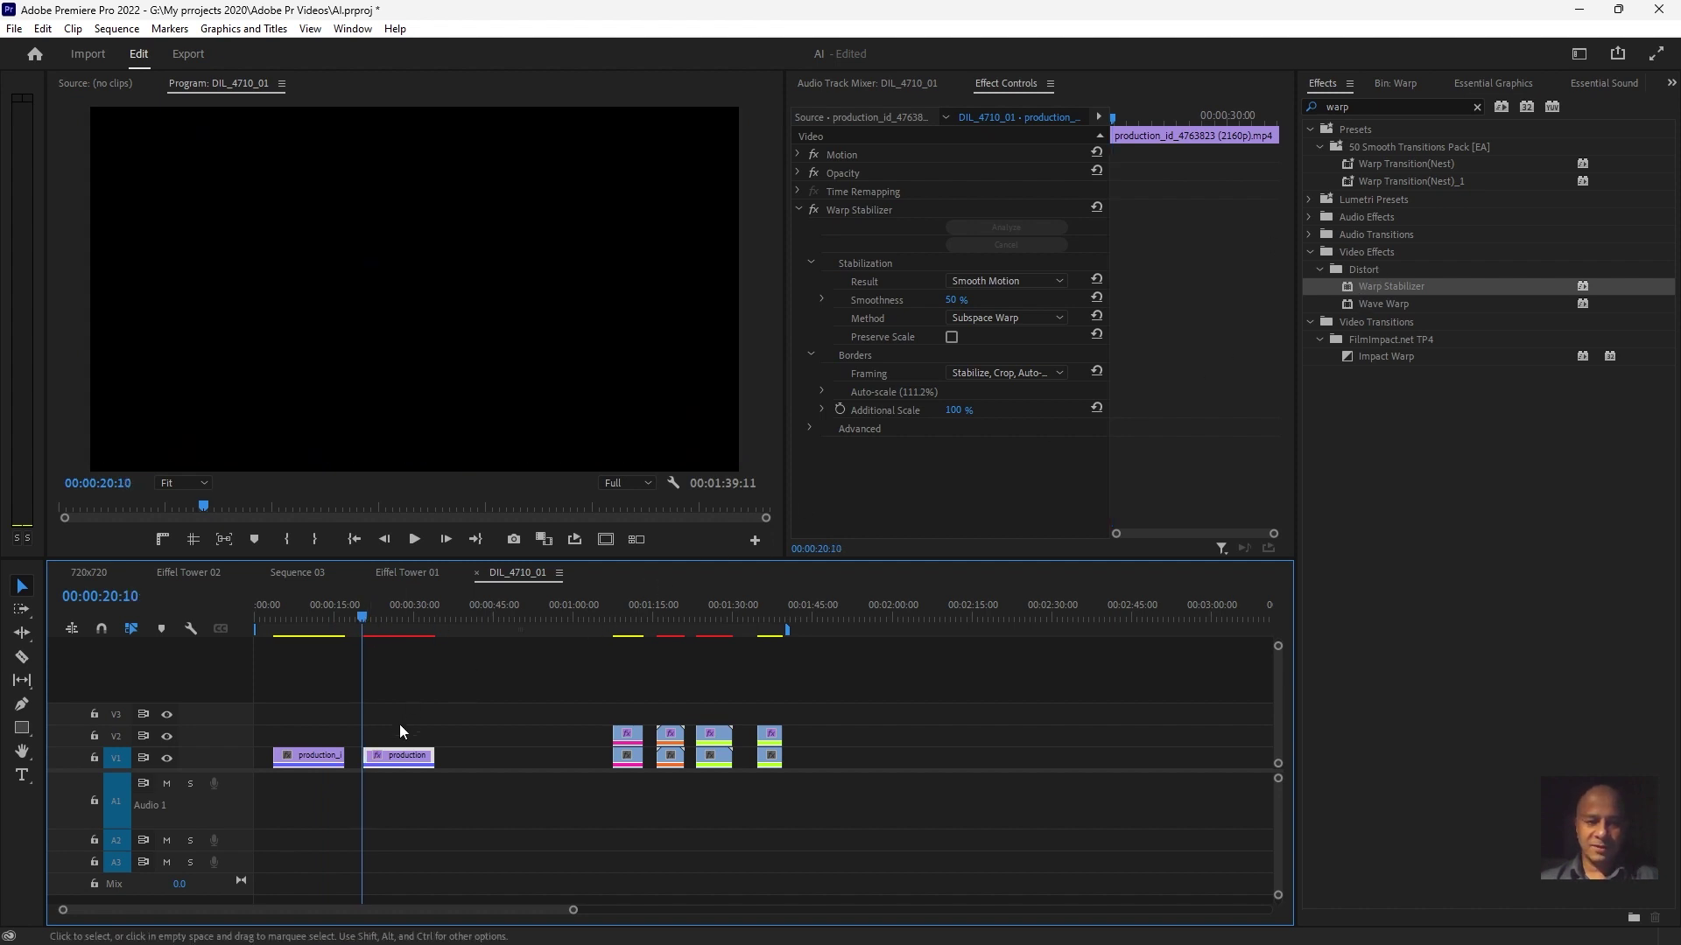
pyautogui.keyDown('alt'); pyautogui.moveTo(320, 759); pyautogui.dragTo(318, 738); pyautogui.keyUp('alt')
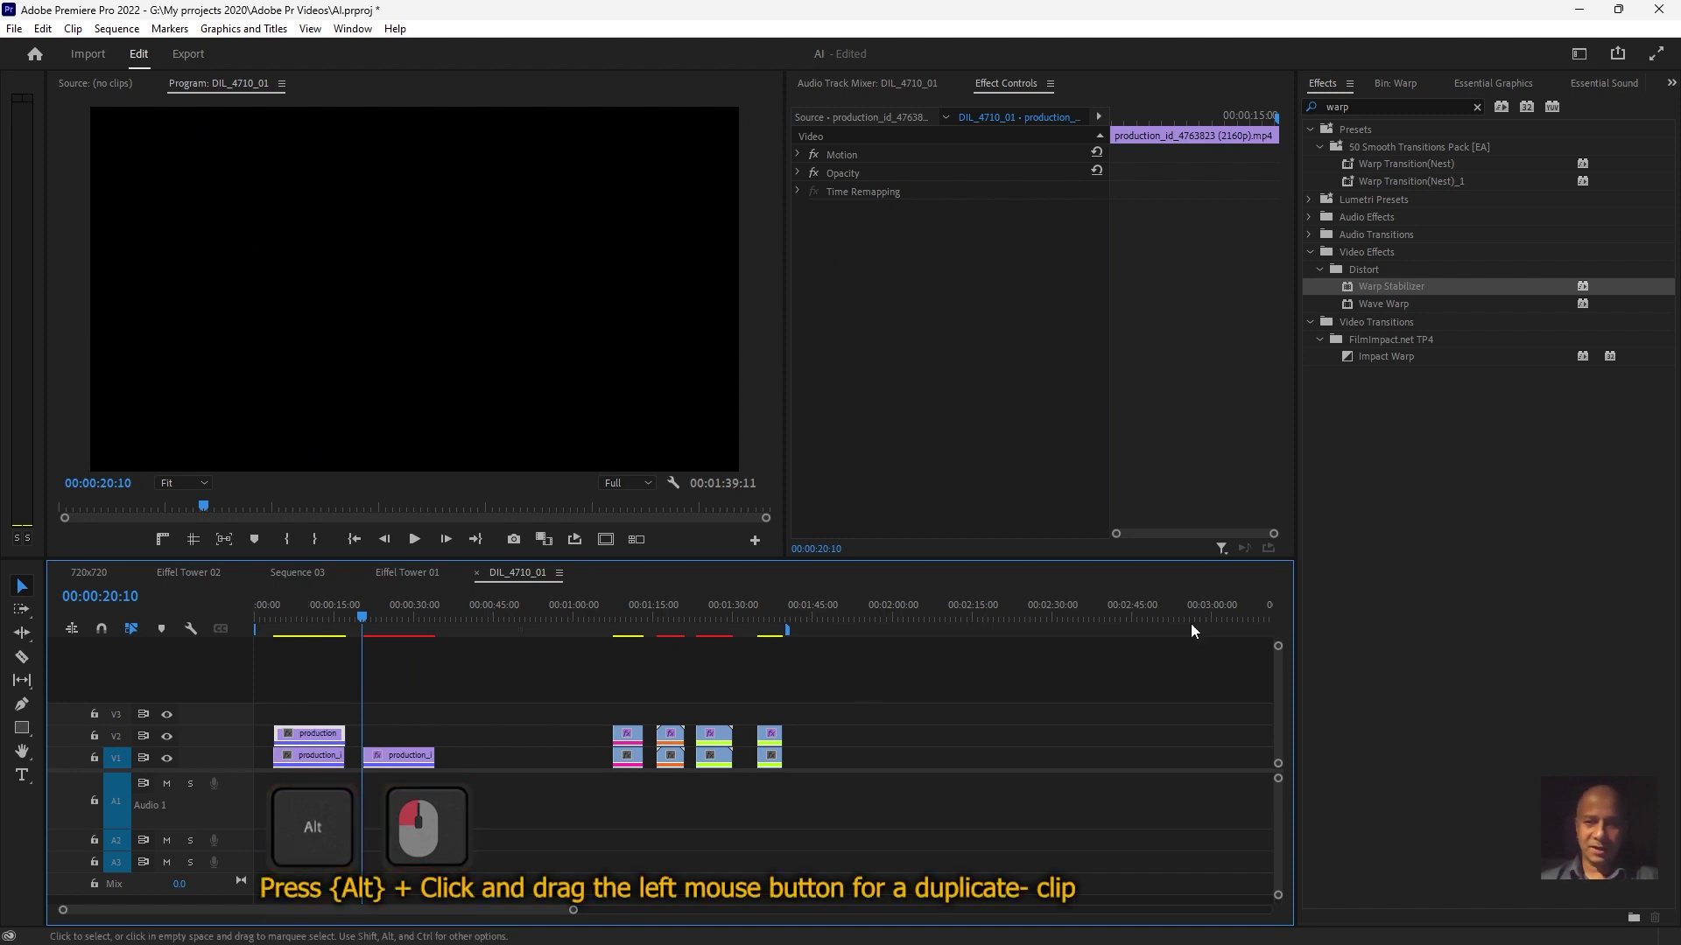
# Apply Warp Stabilizer to the V2 duplicate and scrub its frames while analysis runs
pyautogui.click(1374, 295)
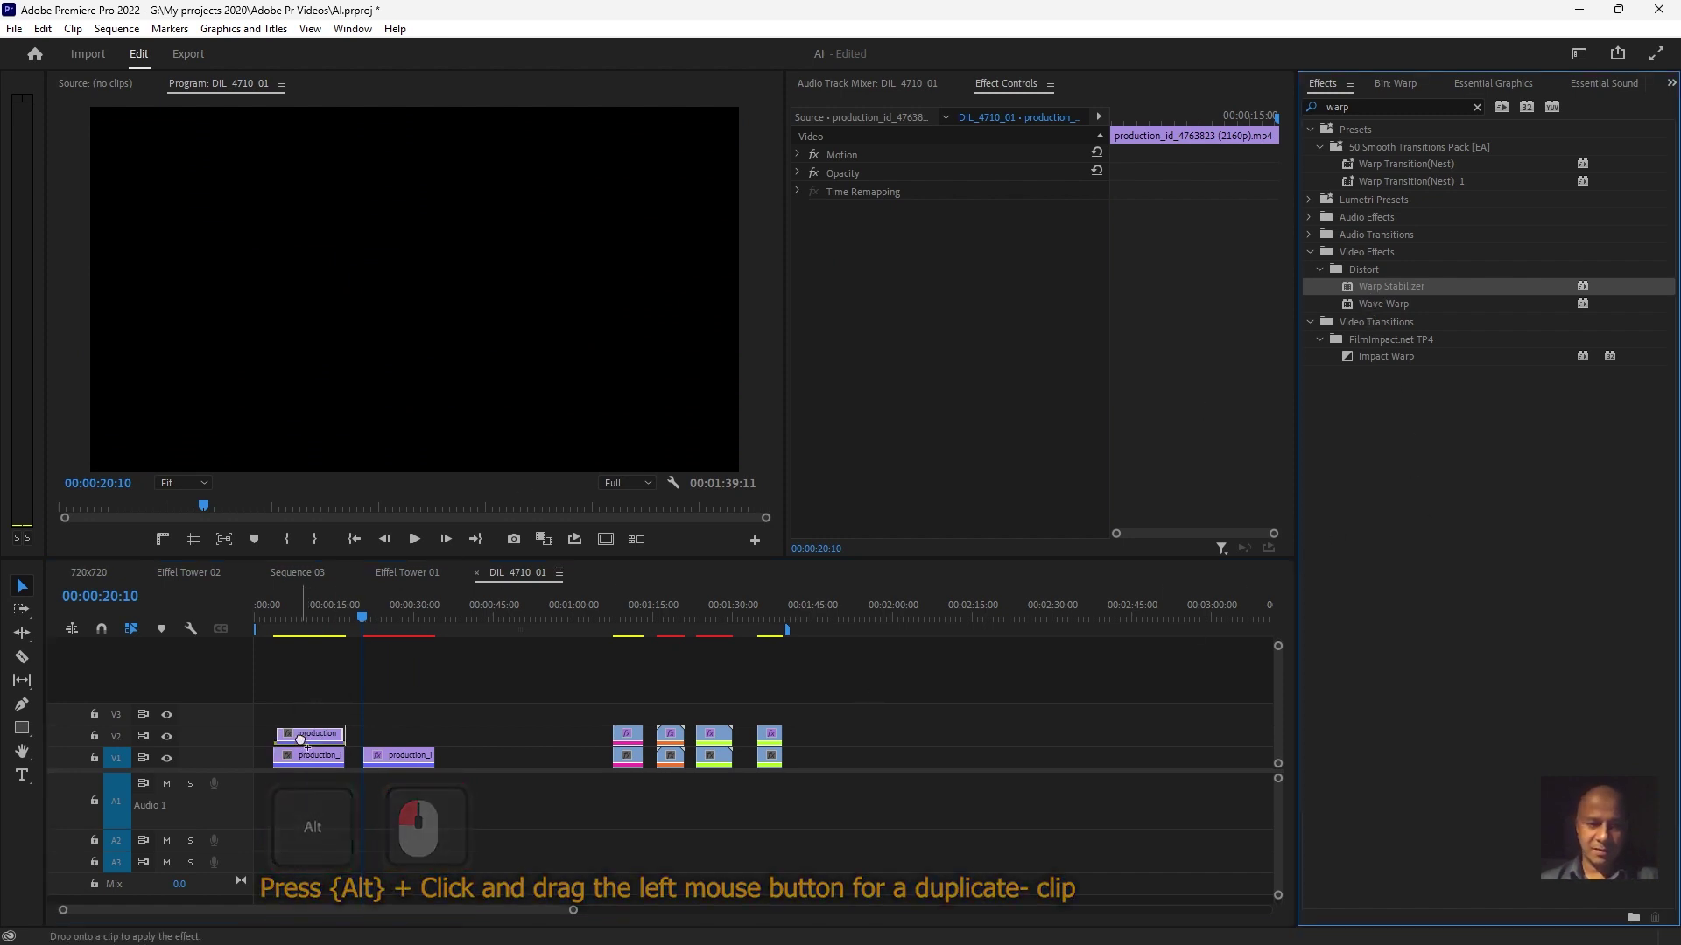
pyautogui.moveTo(310, 689); pyautogui.dragTo(310, 733)
pyautogui.click(305, 617)
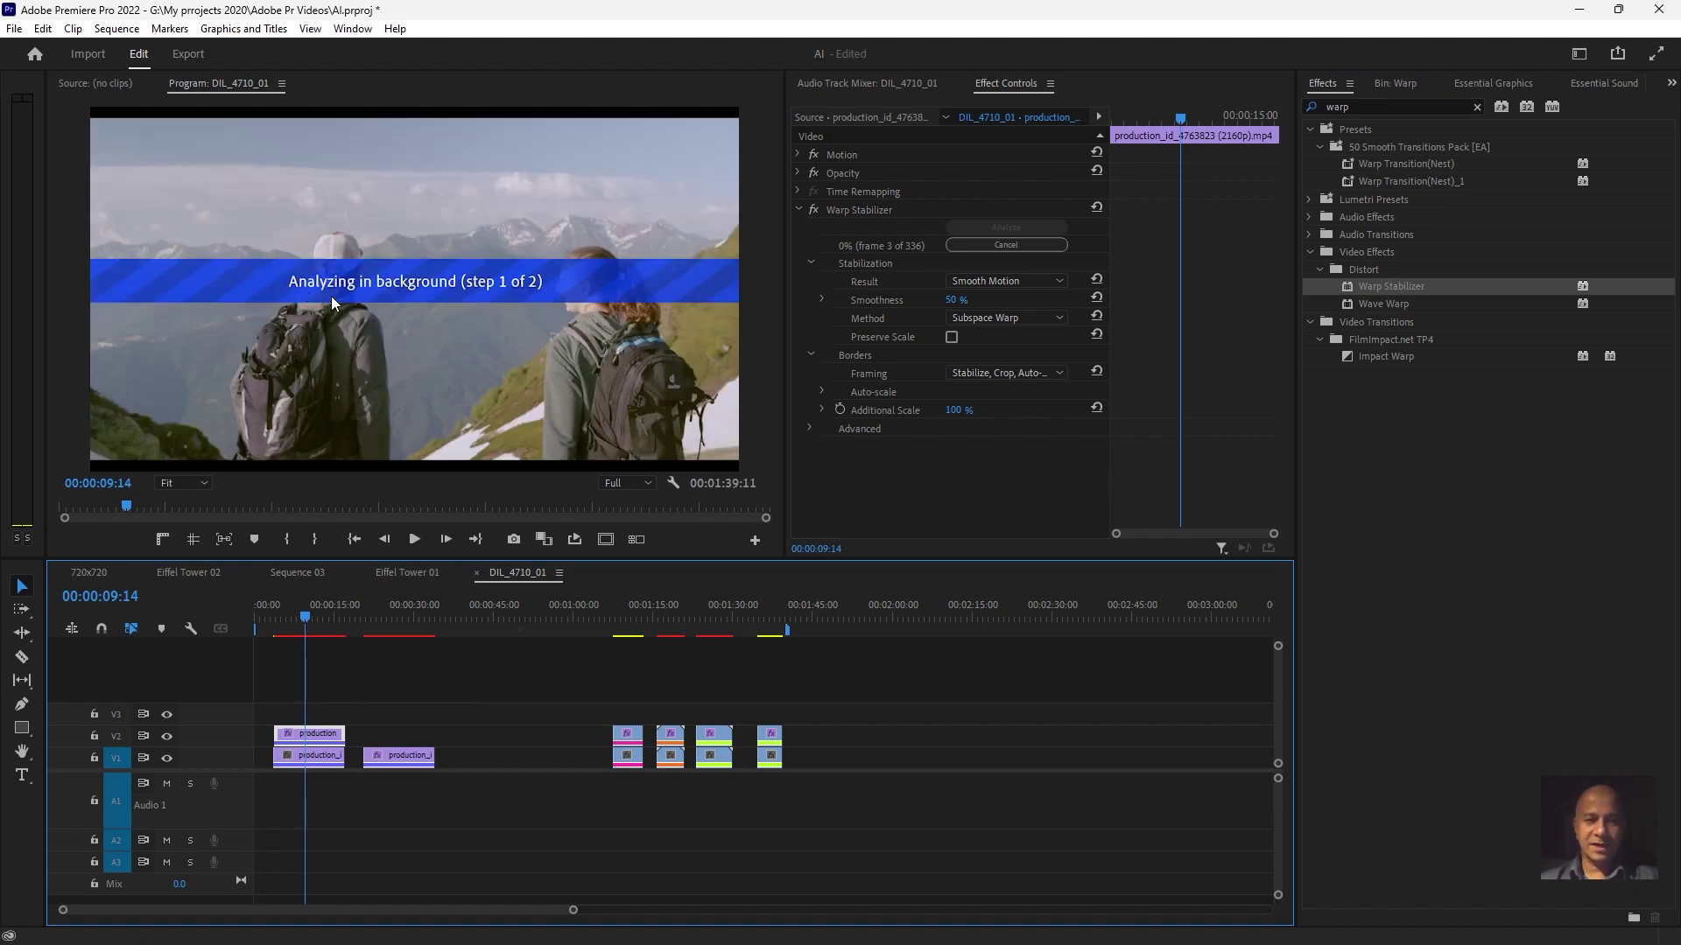
pyautogui.moveTo(314, 620); pyautogui.dragTo(299, 624)
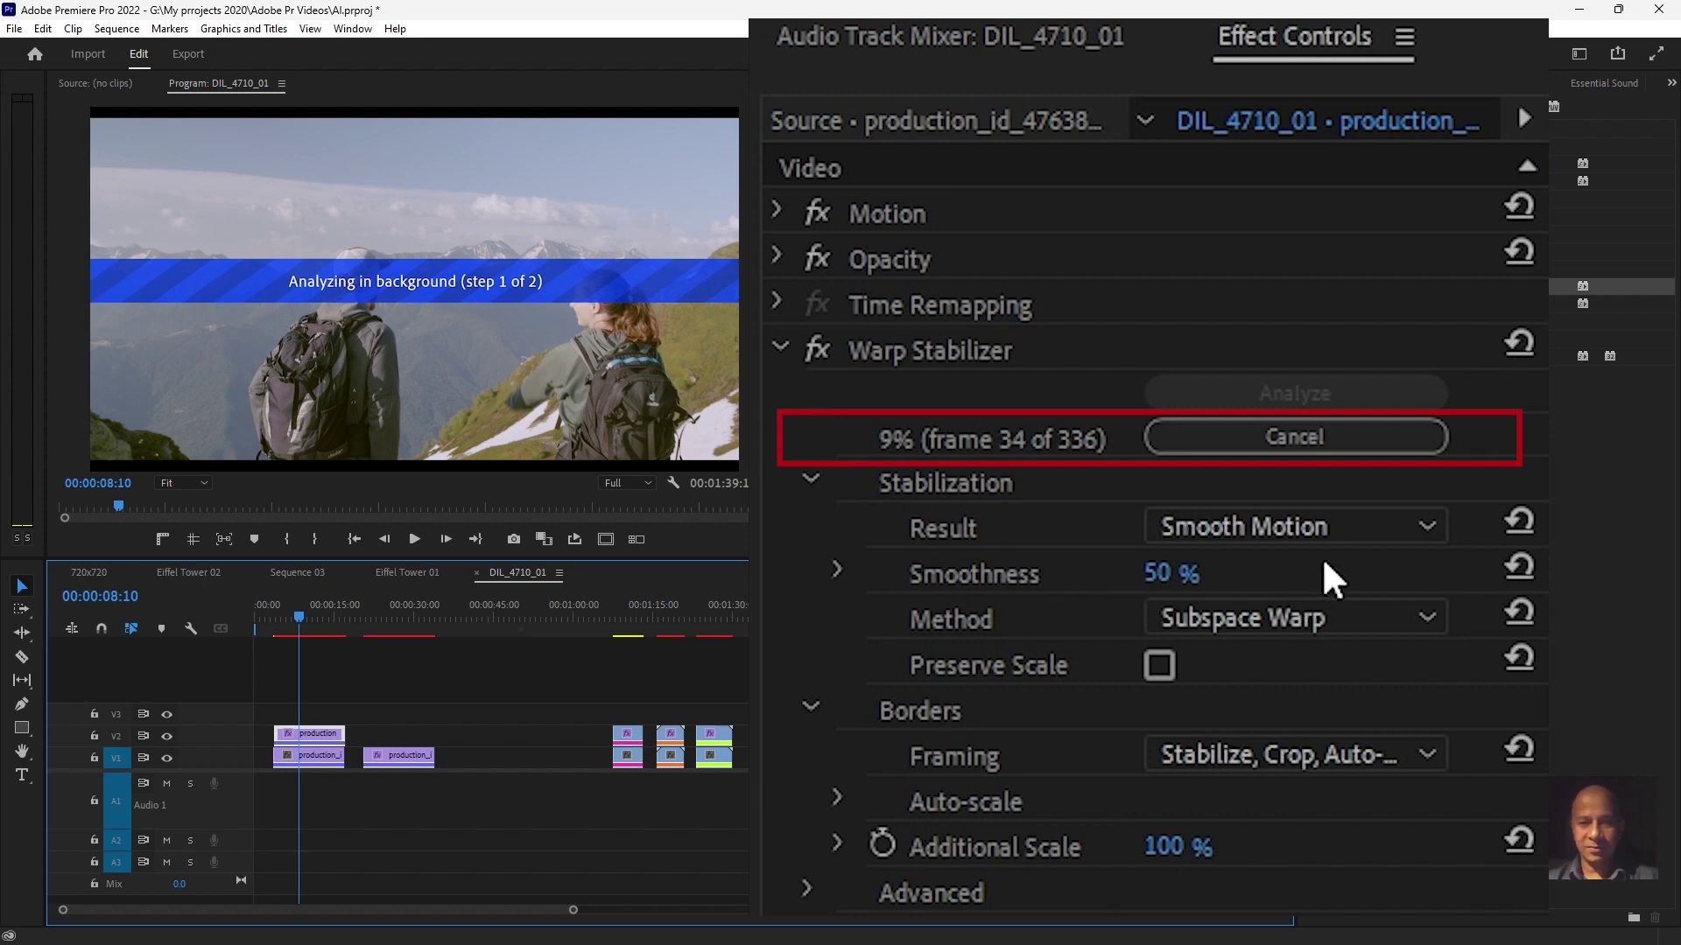
# Keep Result on Smooth Motion, then list the Warp Stabilizer Method choices
pyautogui.click(1389, 533)
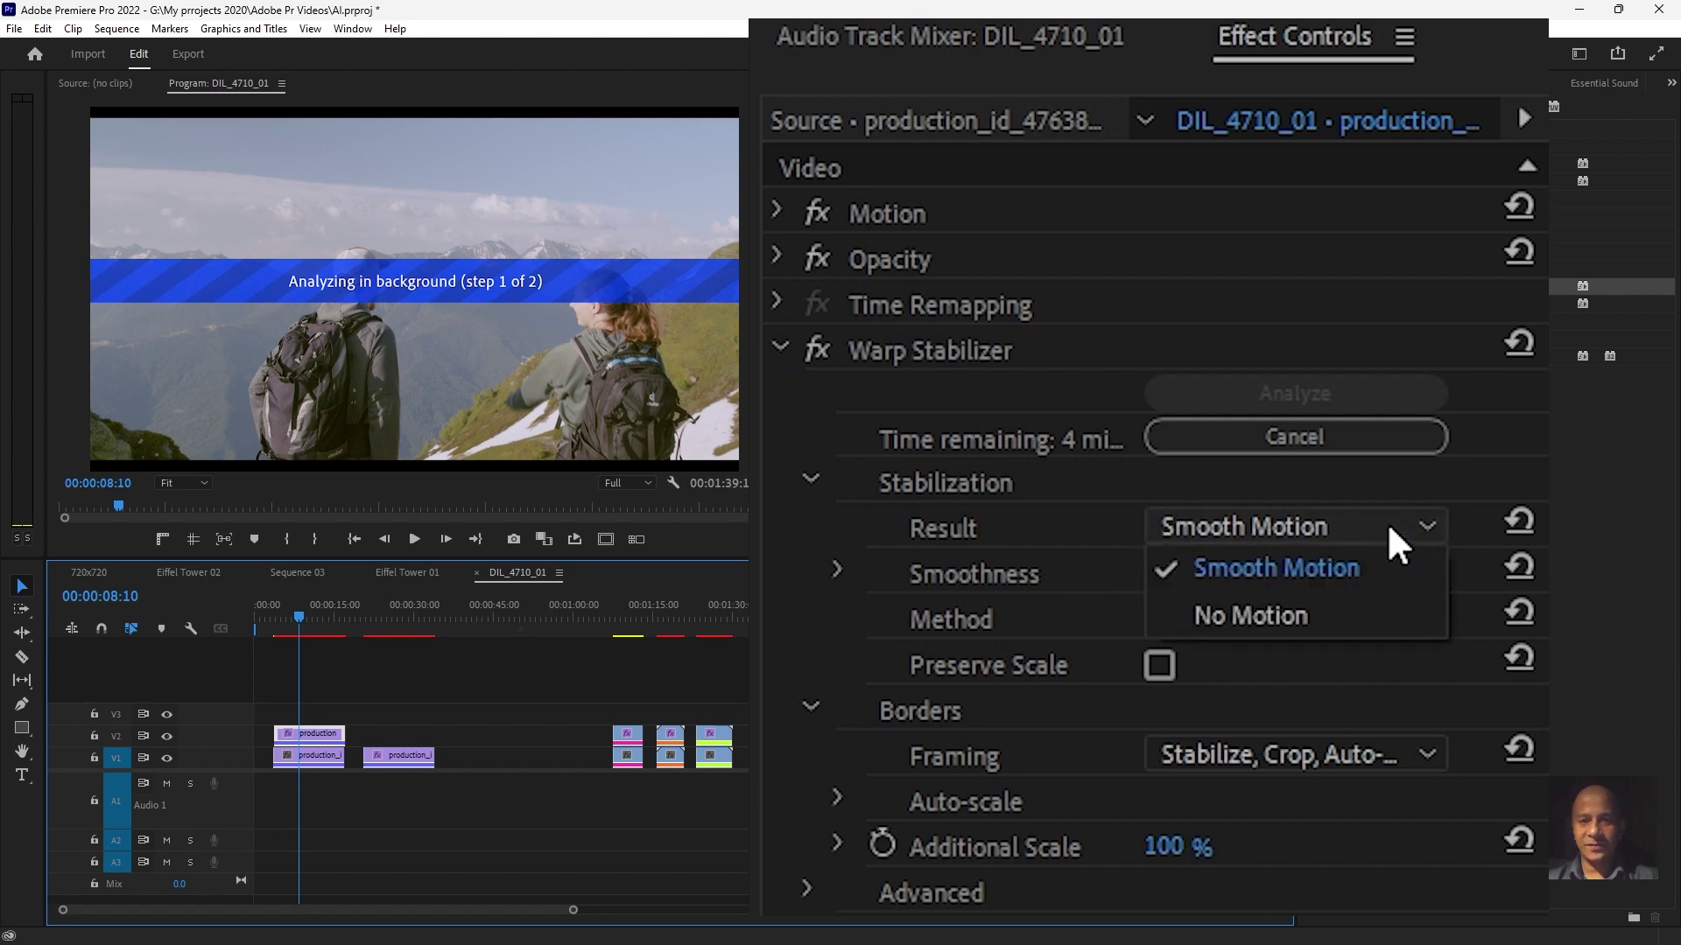
pyautogui.click(1350, 573)
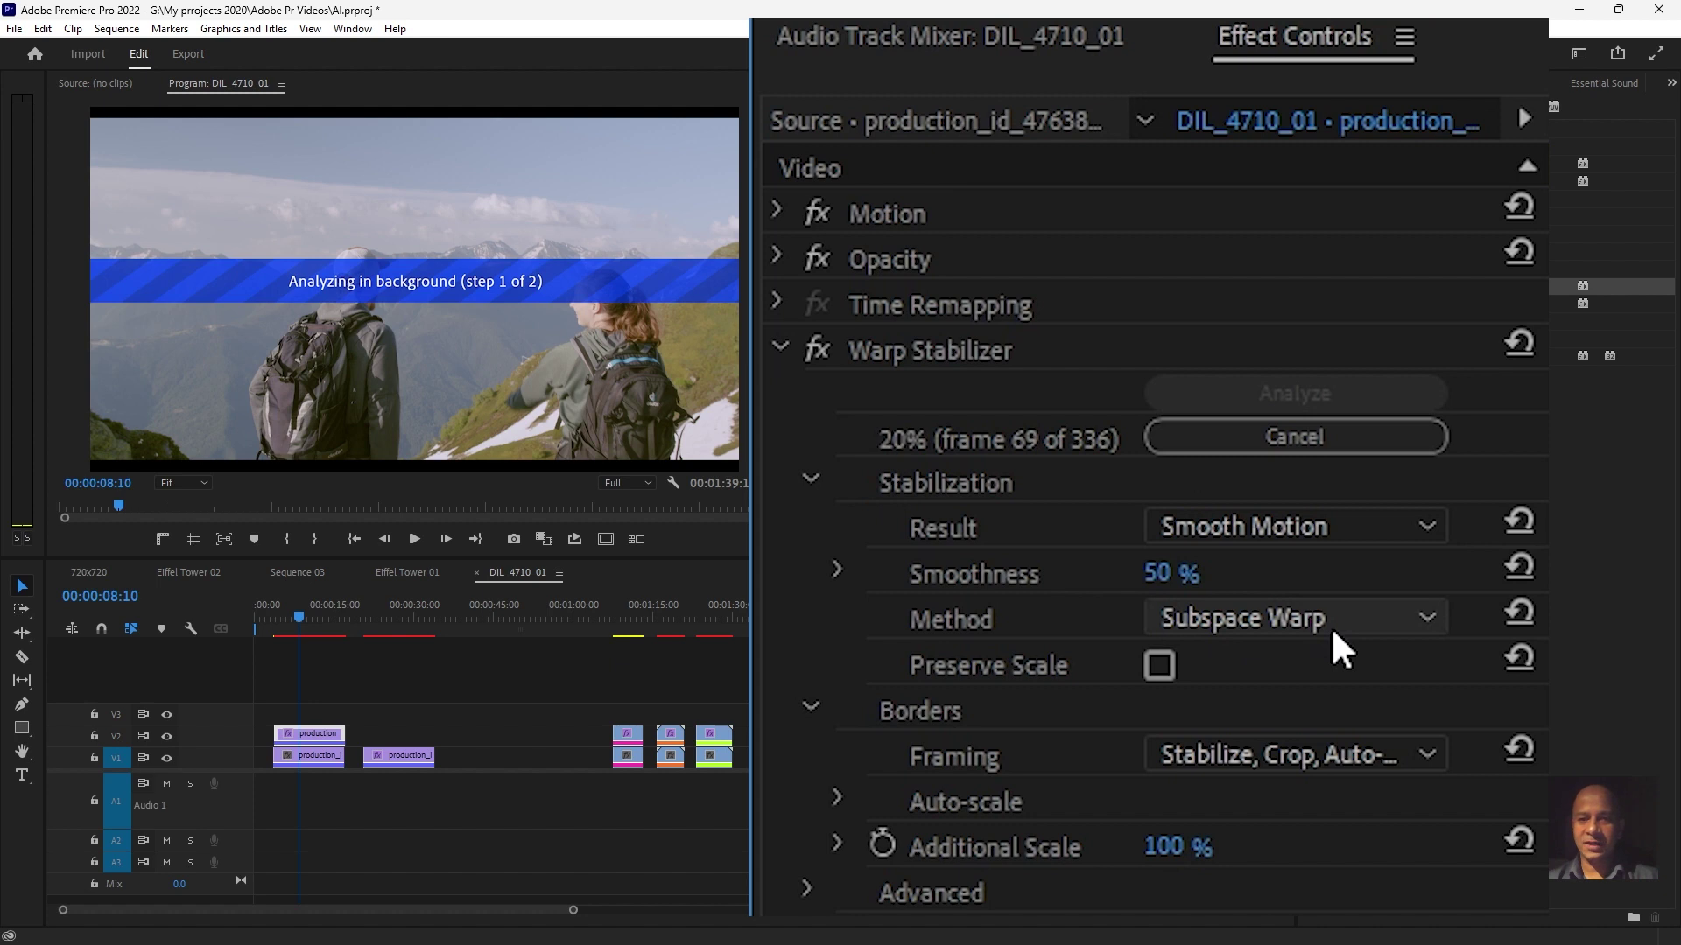
pyautogui.click(1374, 630)
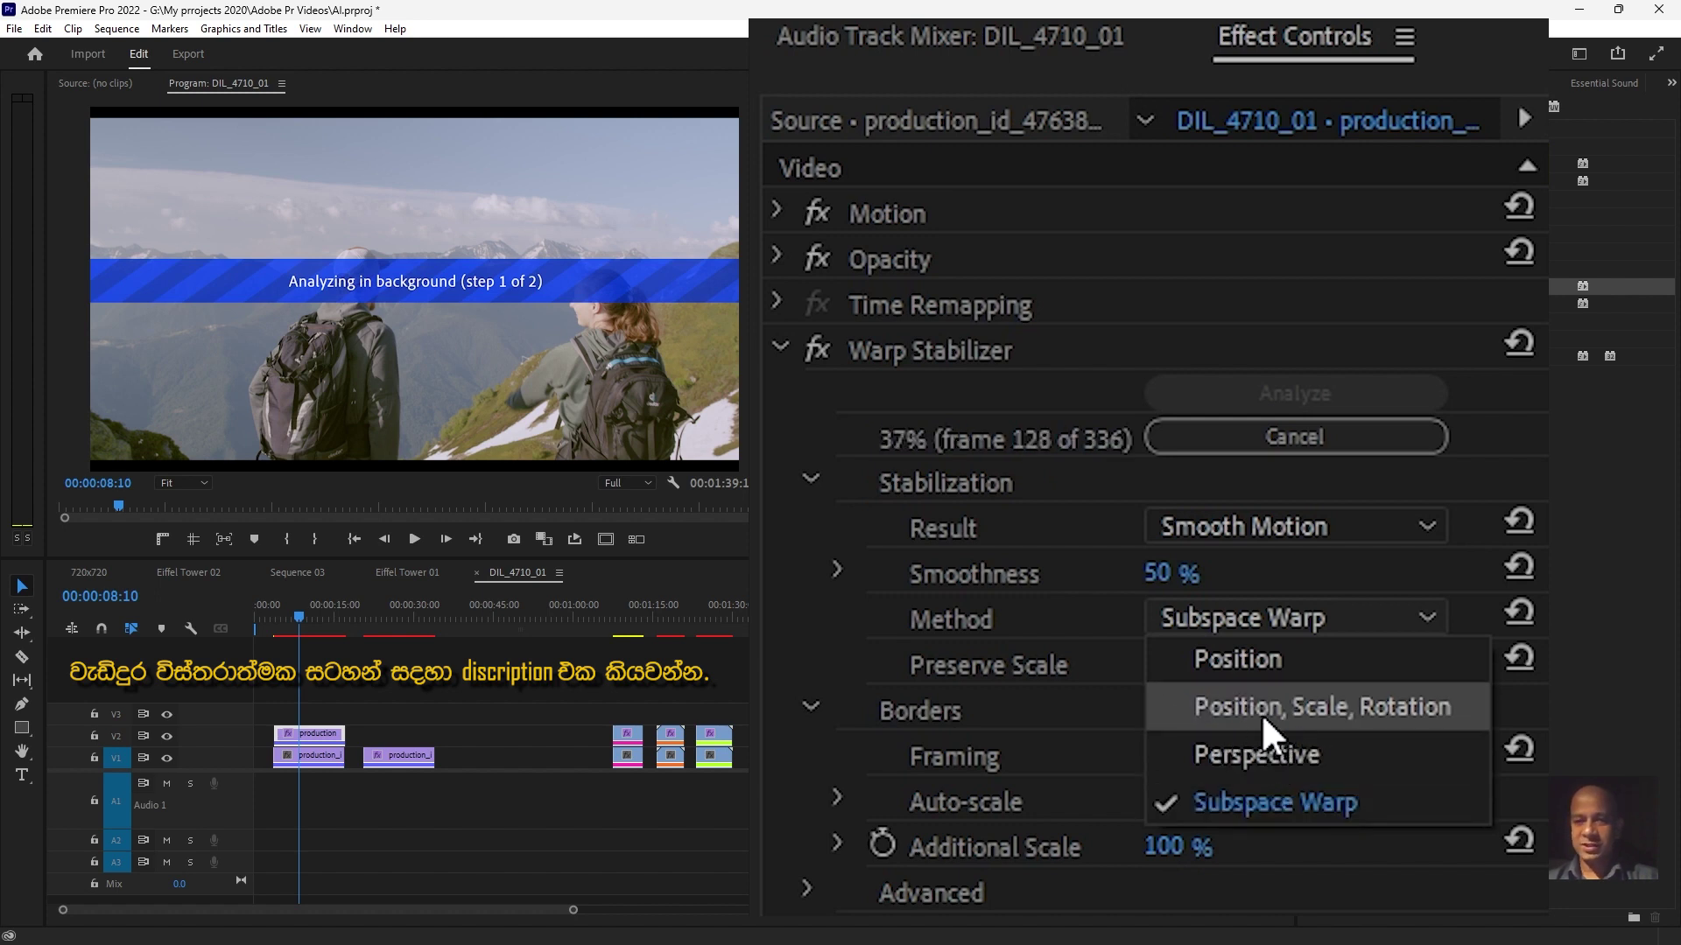
# Set Method to Position, Scale, Rotation and scrub to about 00:00:22
pyautogui.click(1302, 712)
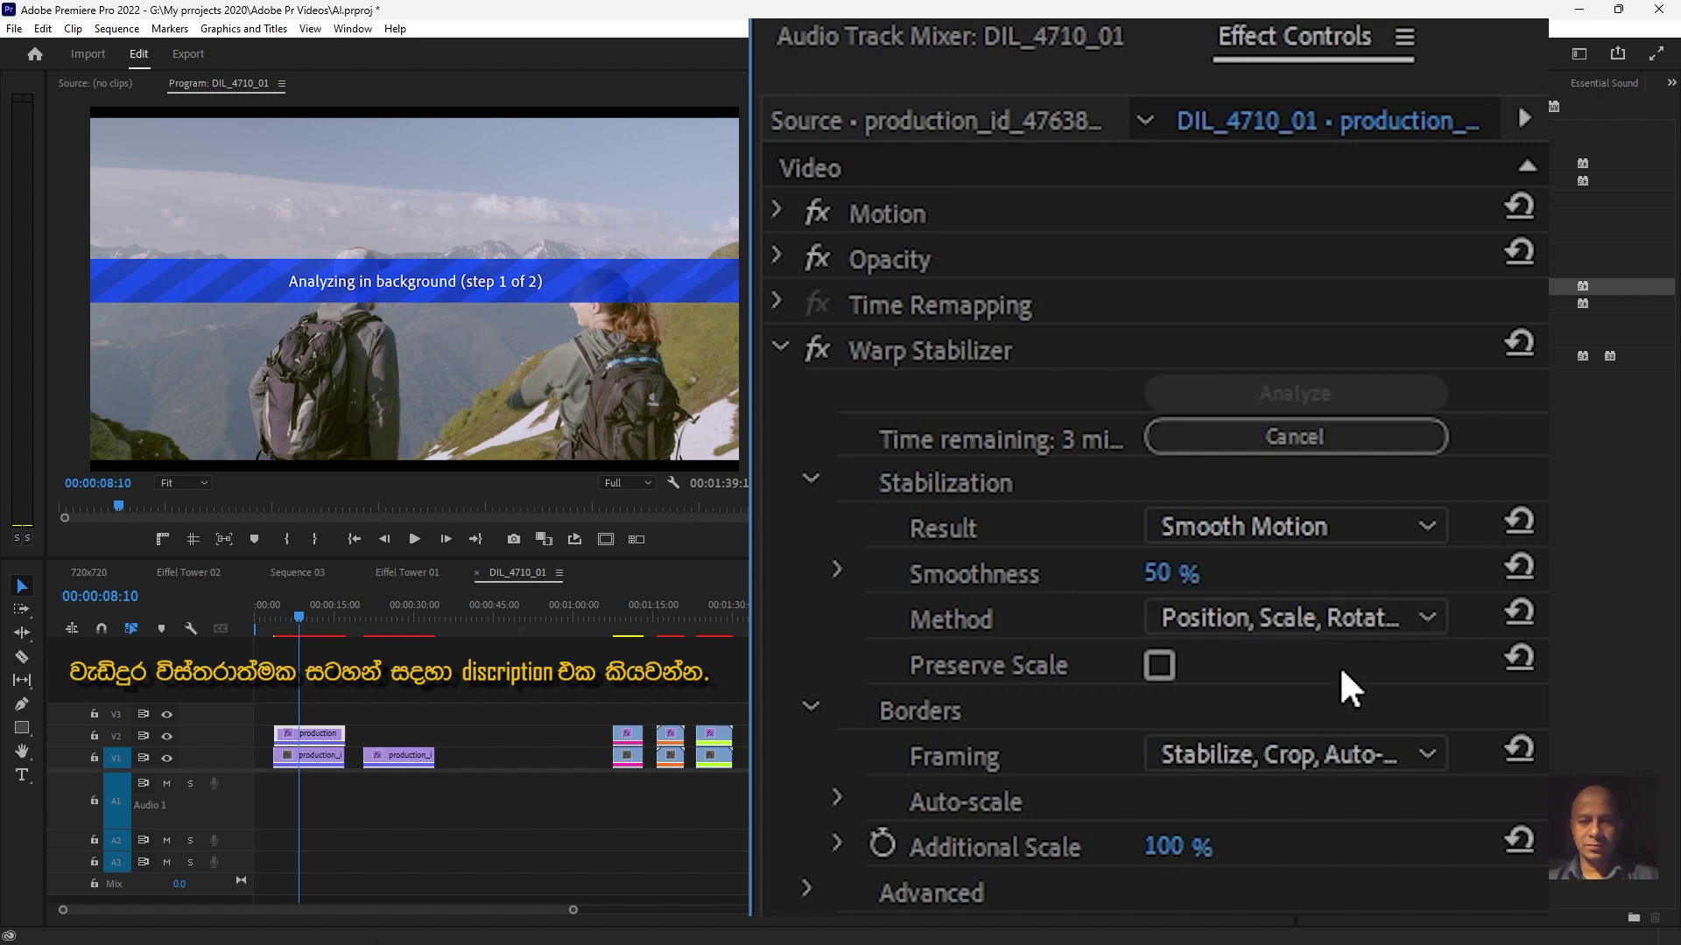
pyautogui.moveTo(388, 627); pyautogui.dragTo(373, 631)
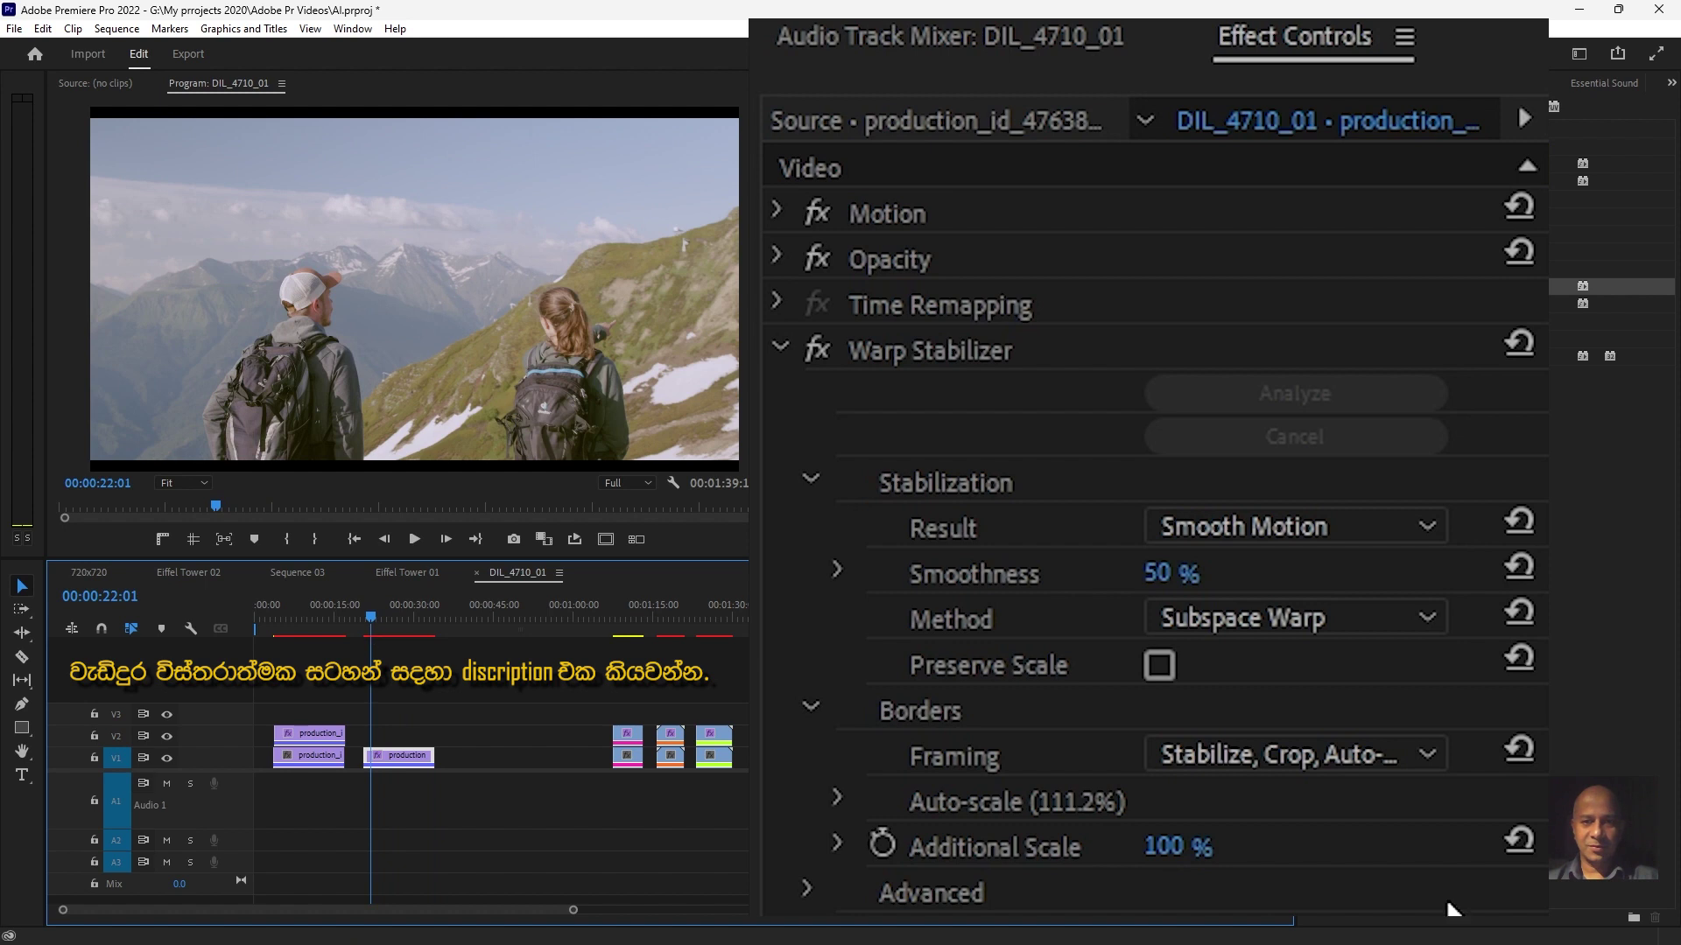
# Preview the clip with Result set to No Motion (149.7% auto-scale), then revert to Smooth Motion
pyautogui.click(1305, 523)
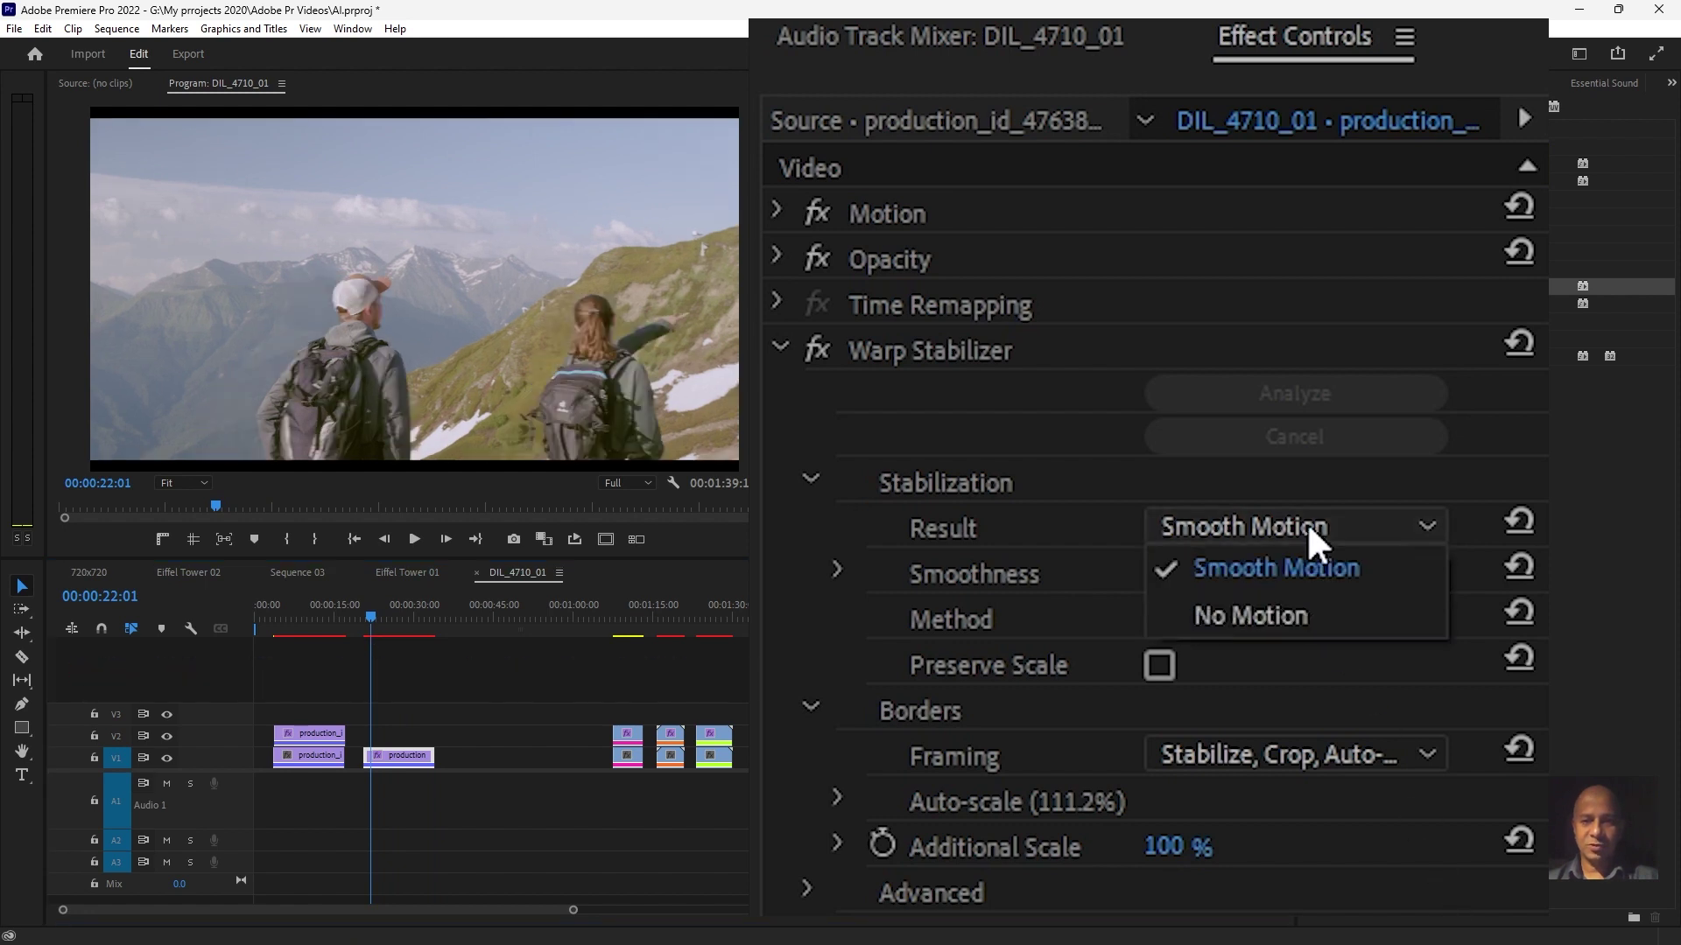
pyautogui.click(1299, 602)
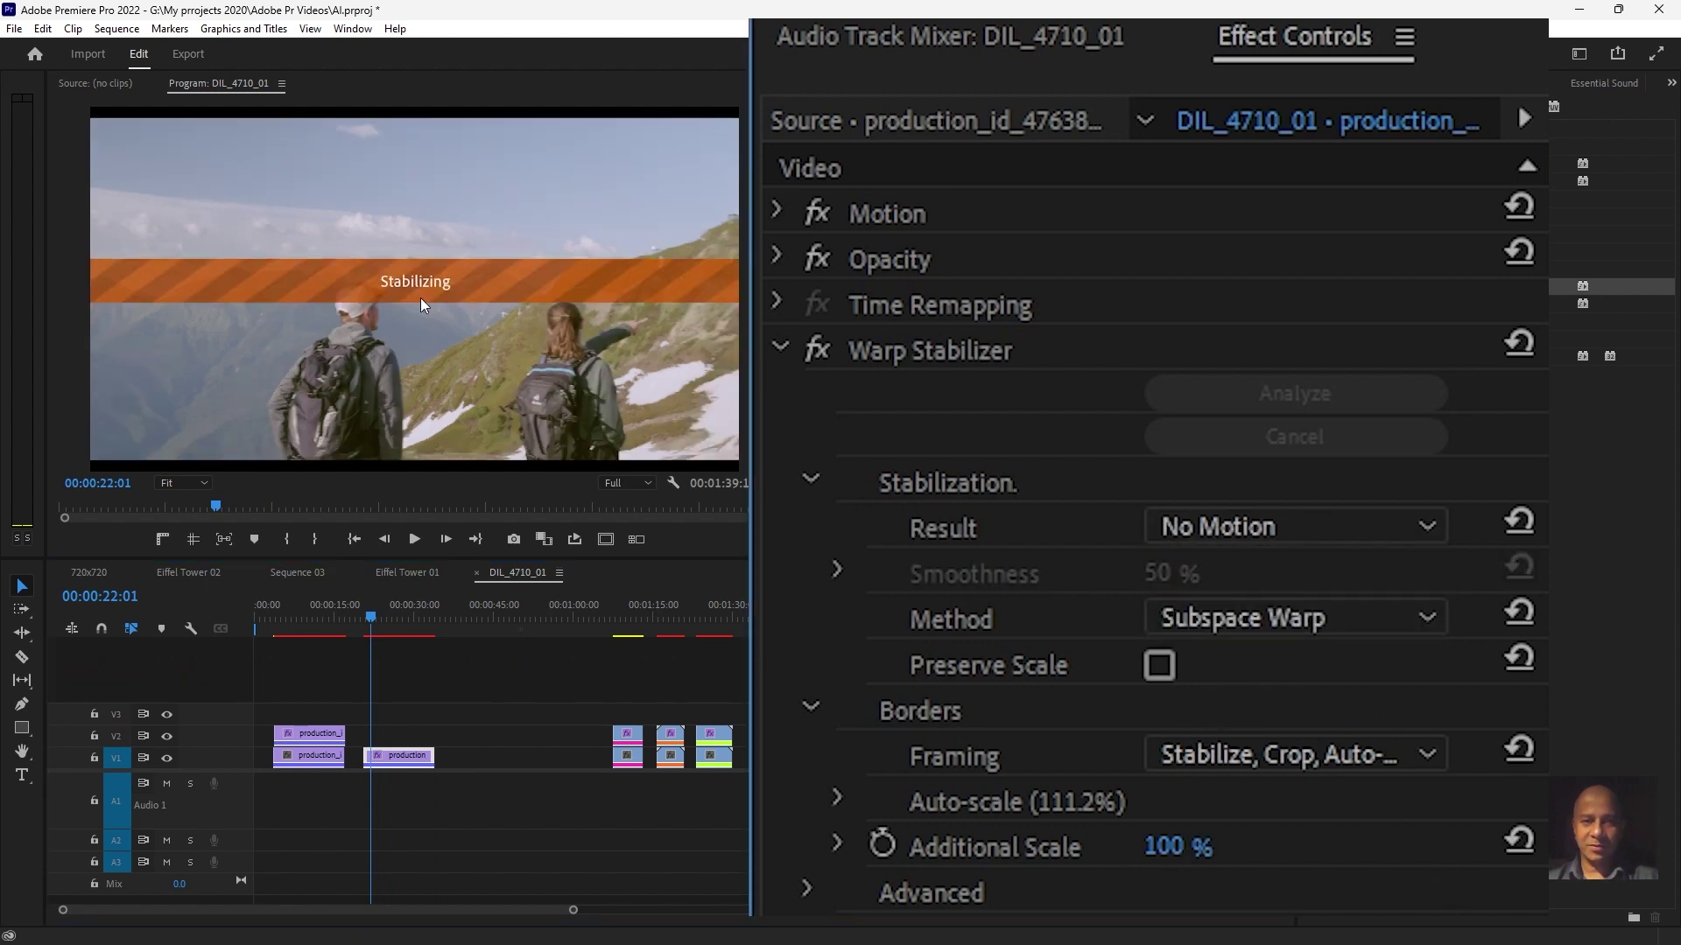
pyautogui.click(371, 622)
pyautogui.press('space')
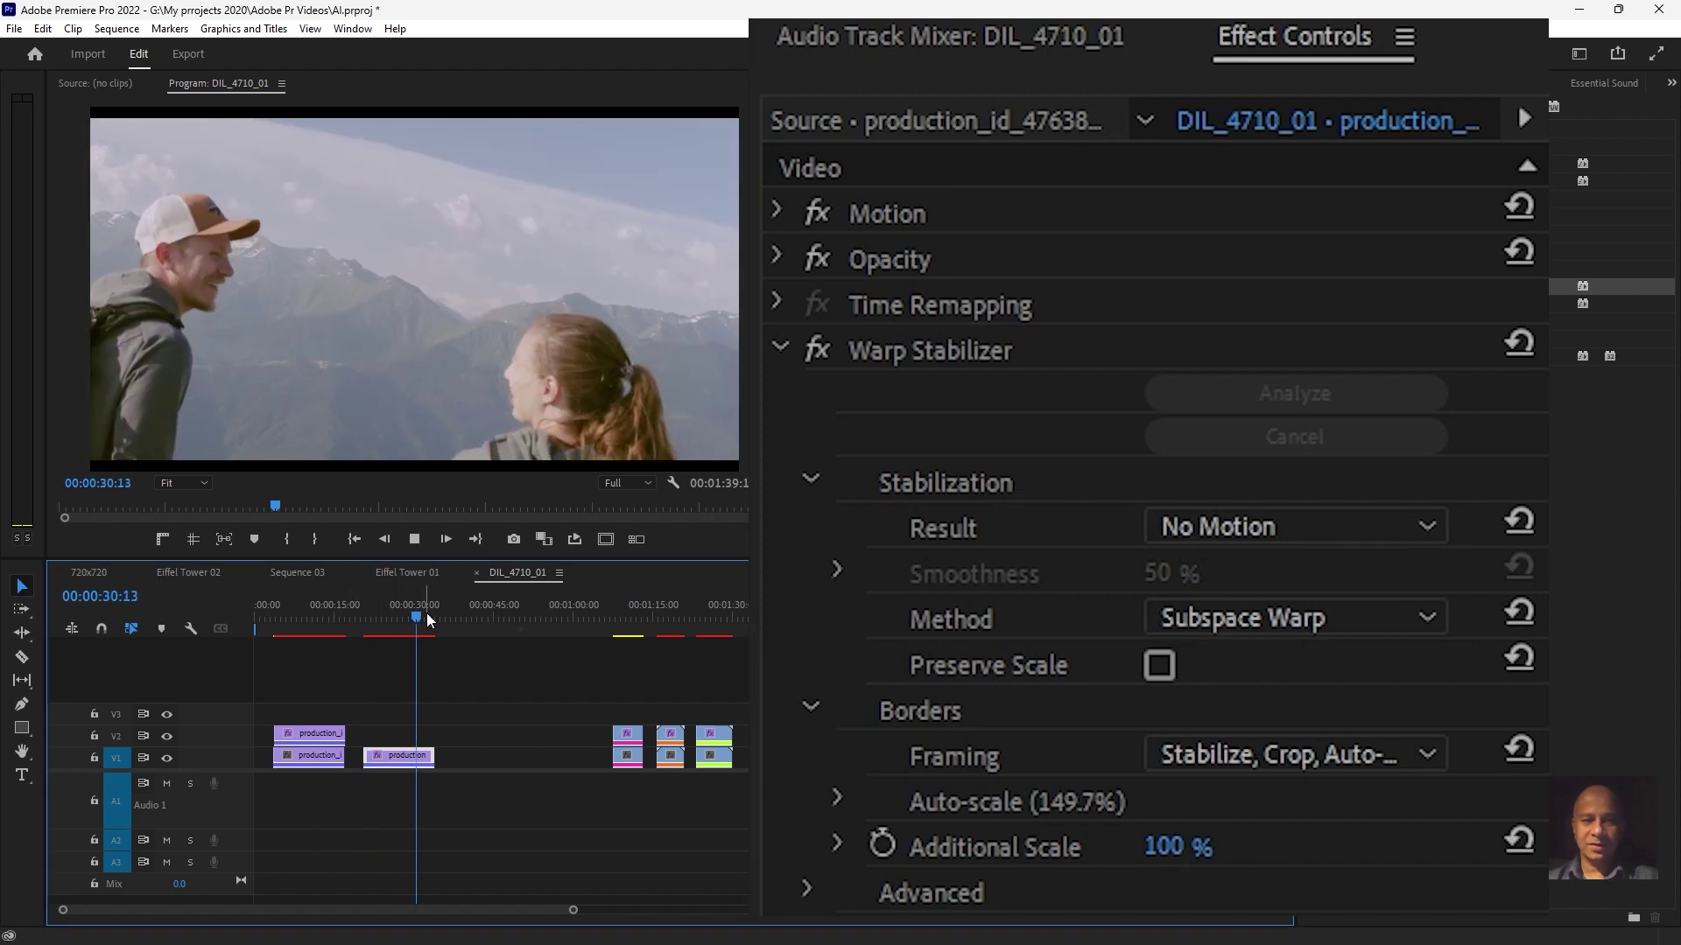
pyautogui.press('space')
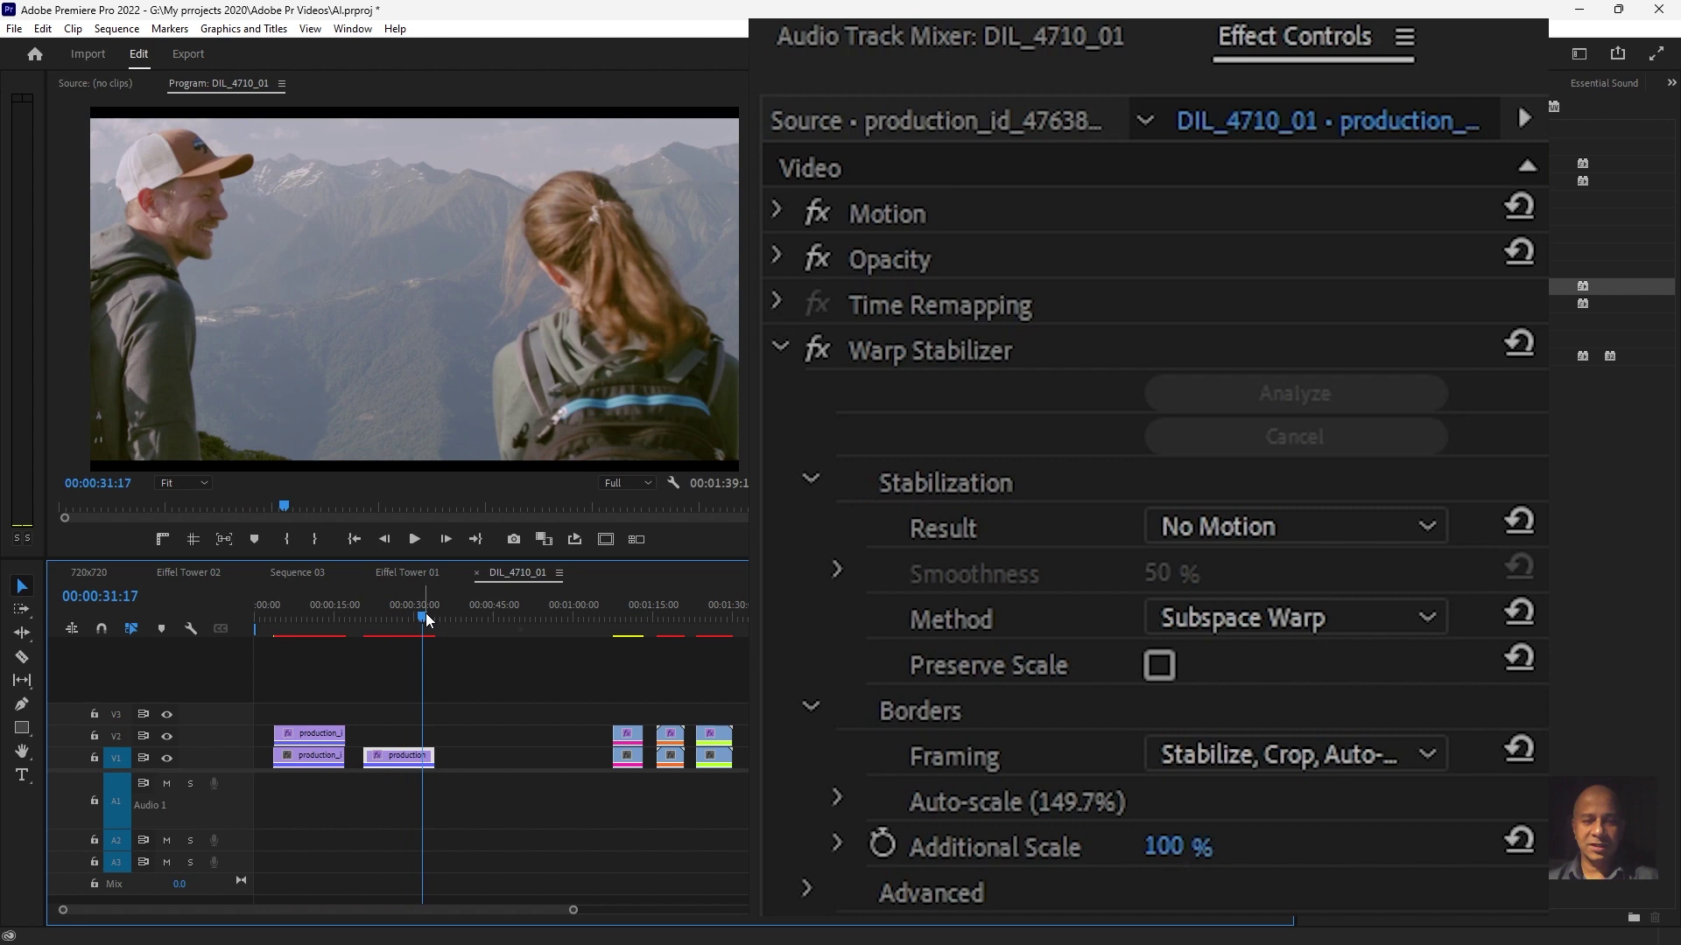
pyautogui.click(1298, 516)
pyautogui.click(1294, 551)
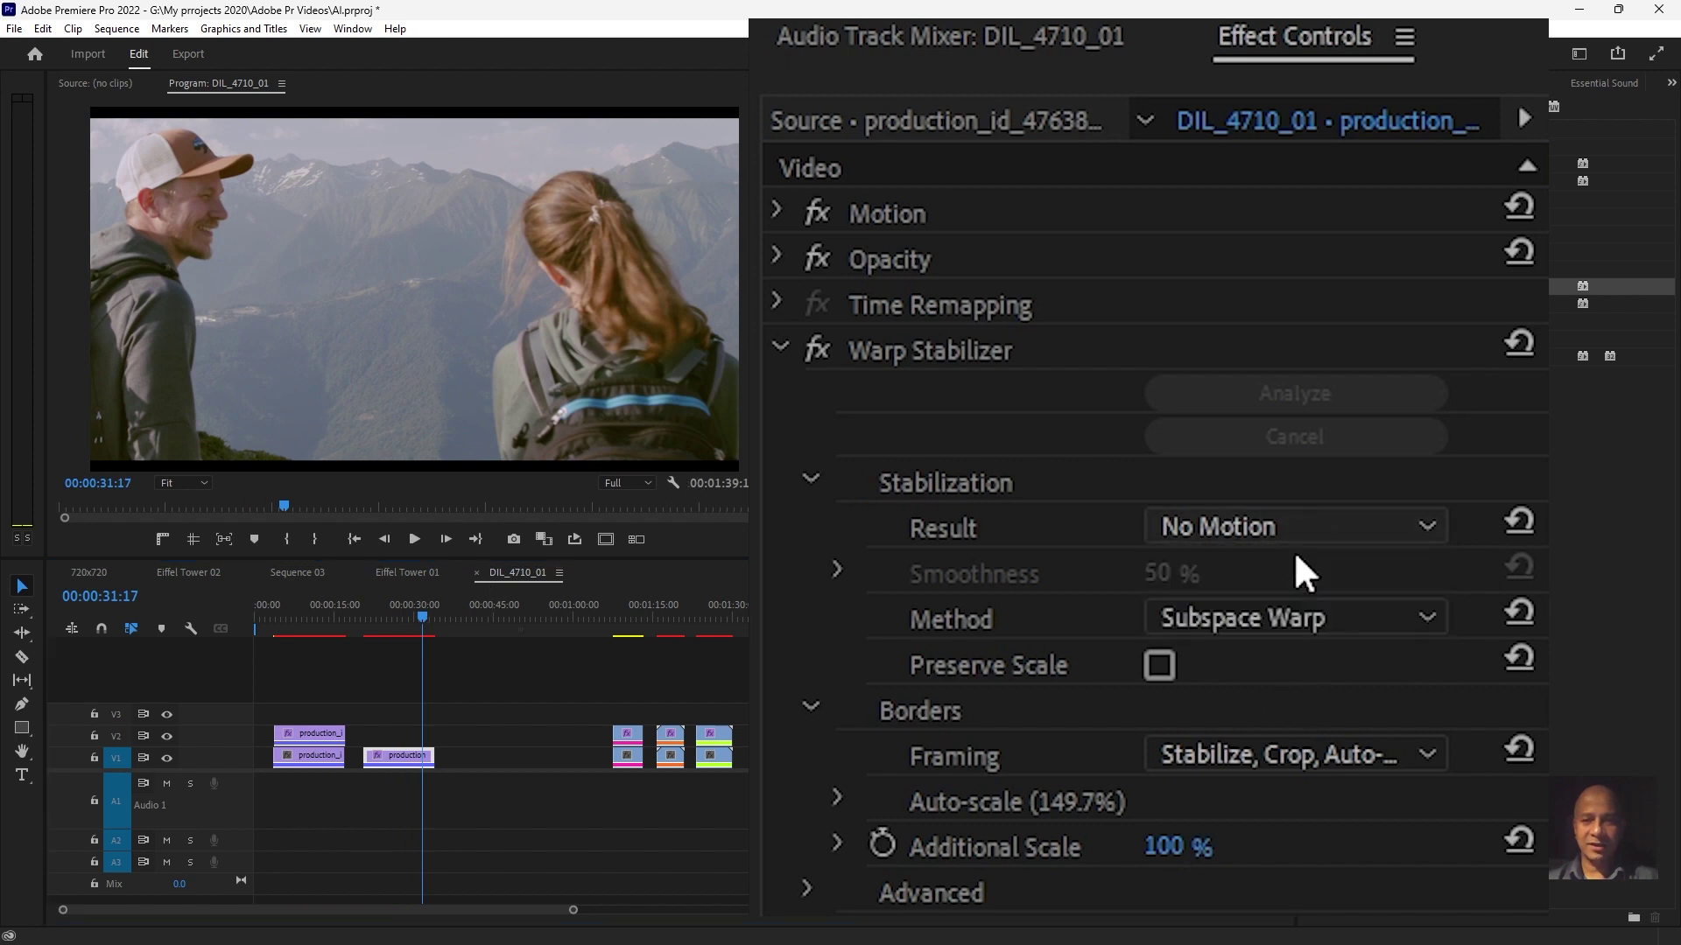
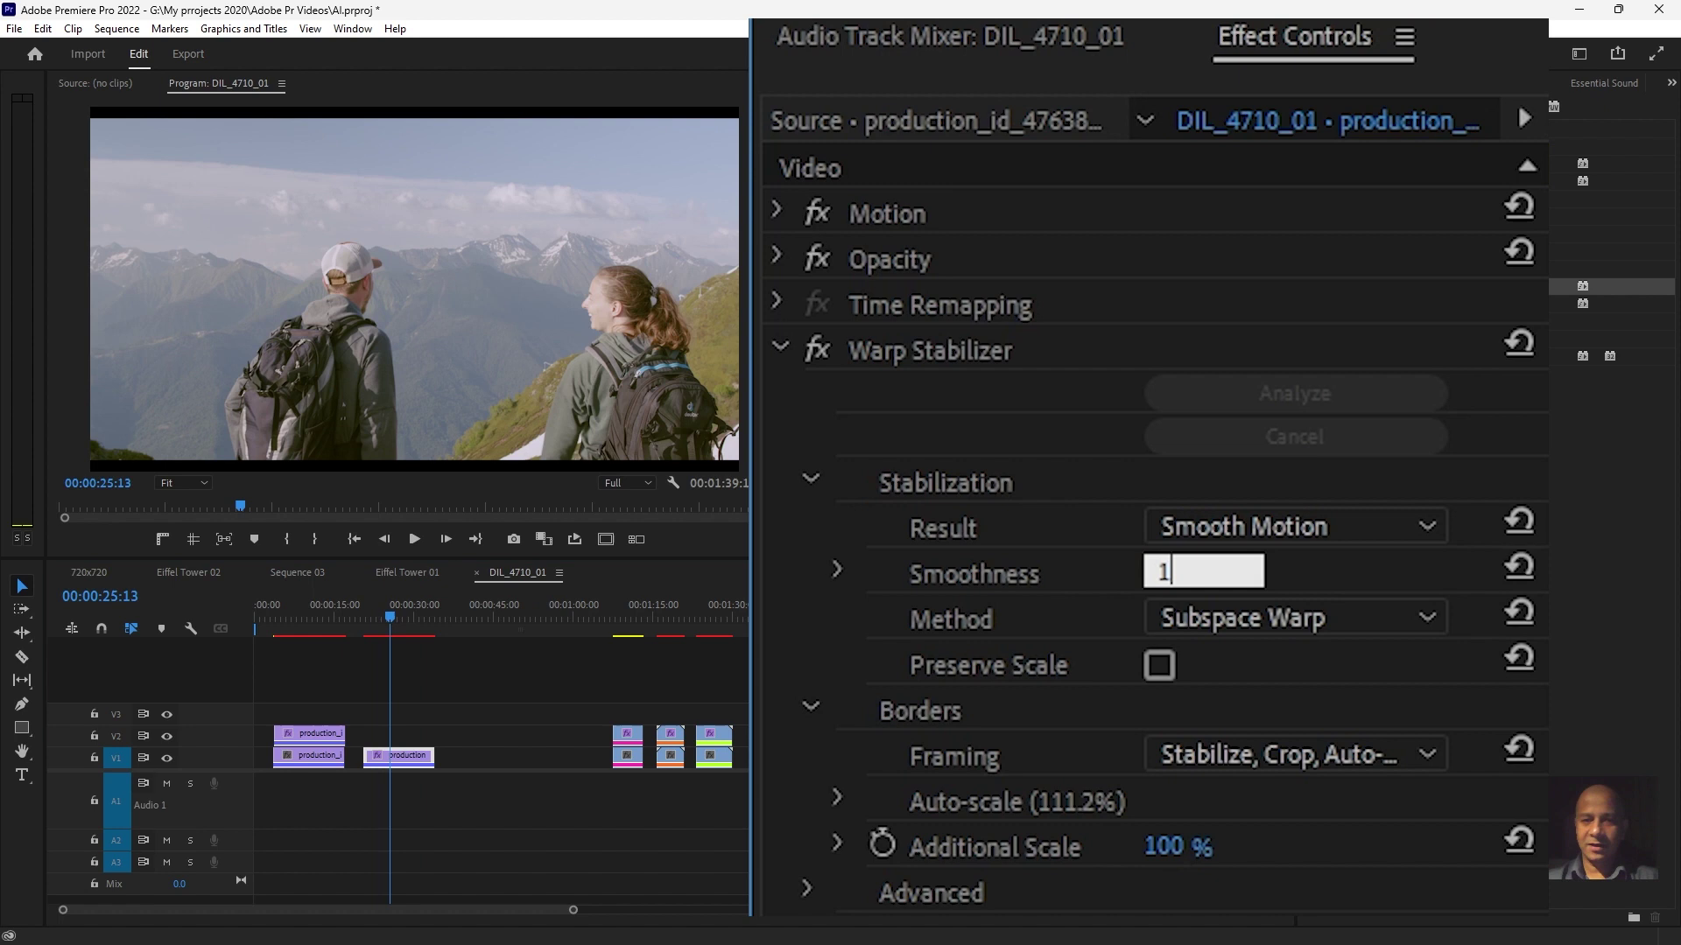
pyautogui.write('00 %')
# Re-stabilize the hikers clip at 100% smoothness and play it back from about 19:19
pyautogui.press('Return')
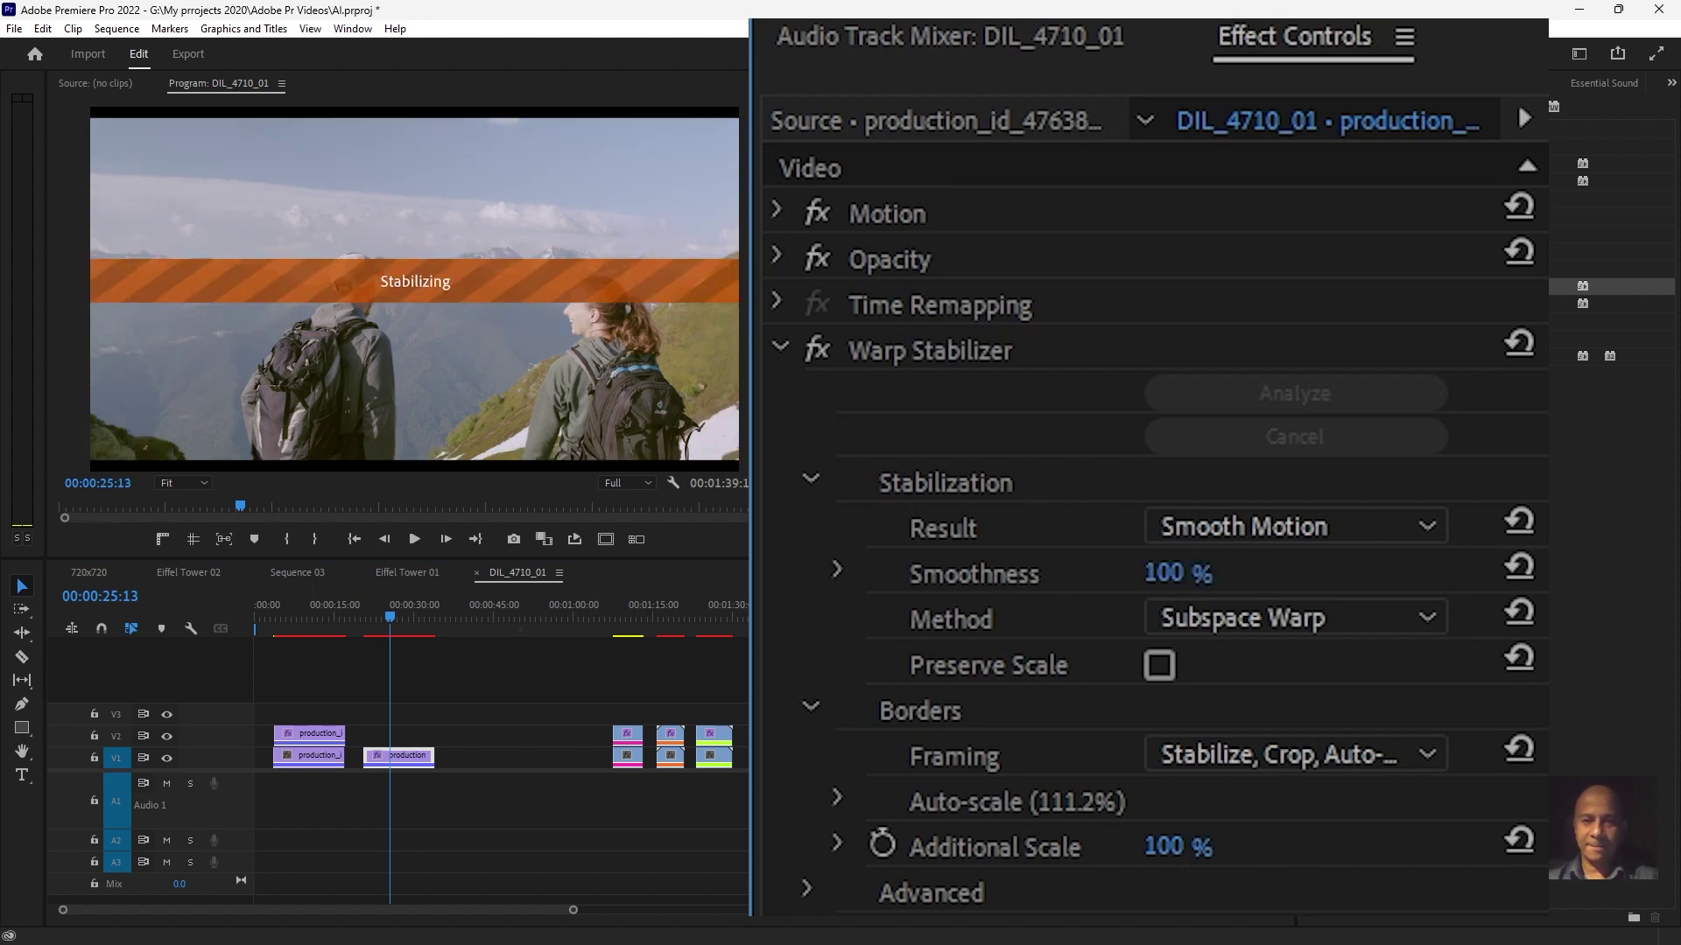
pyautogui.click(1343, 617)
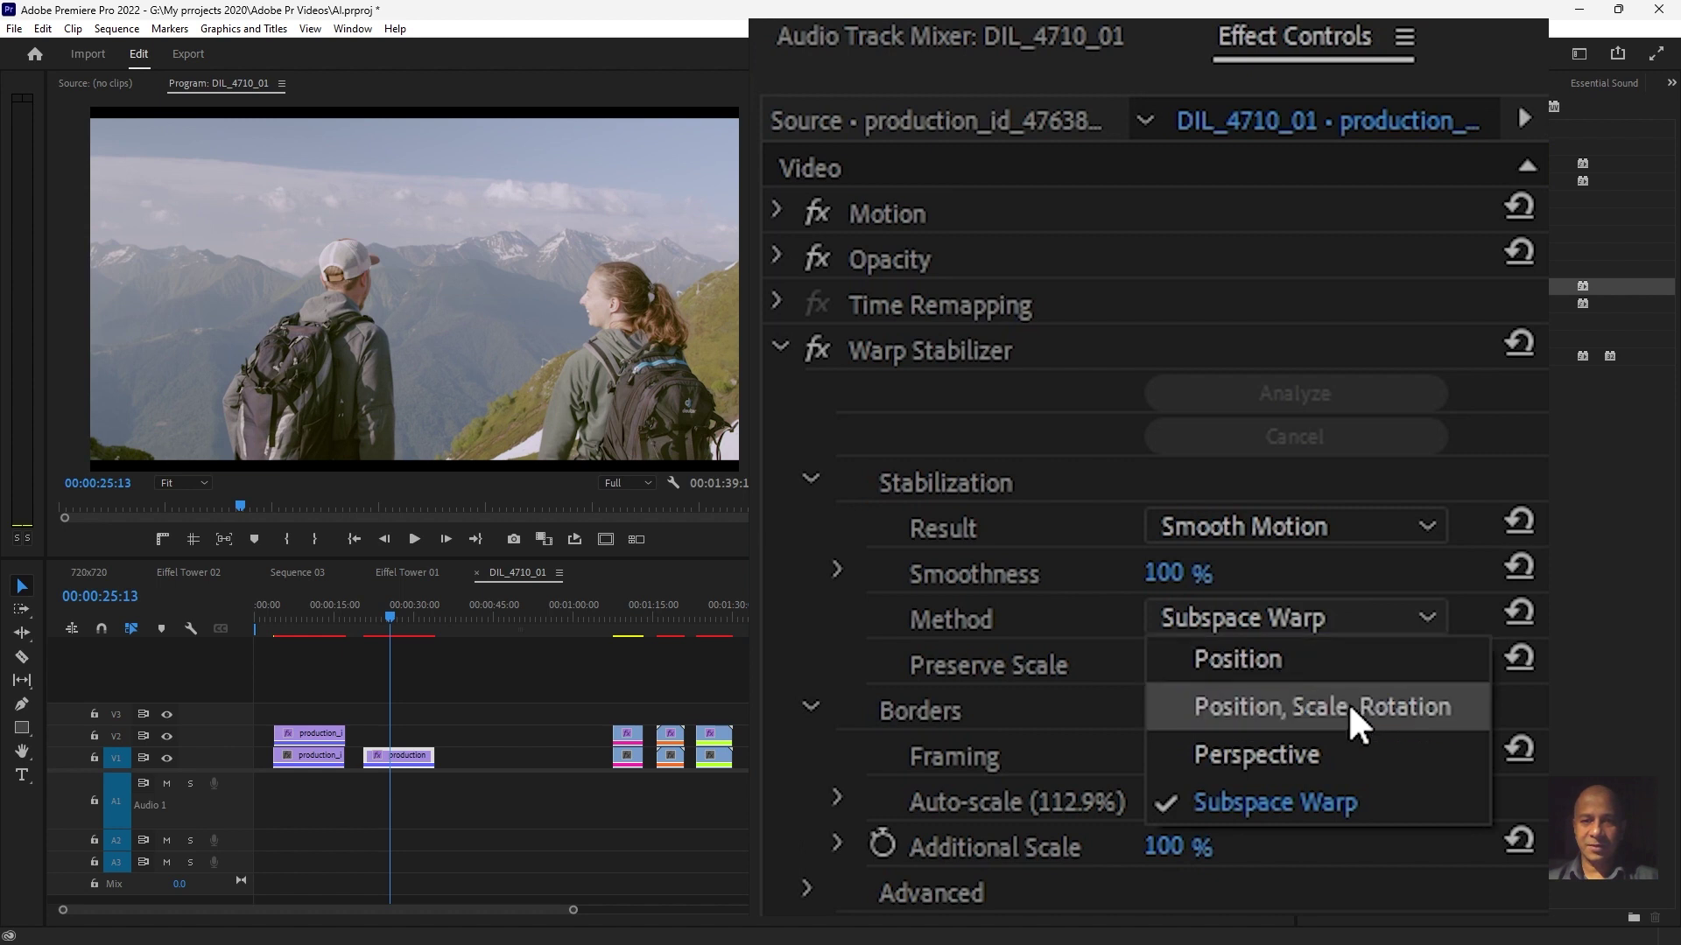
pyautogui.press('Escape')
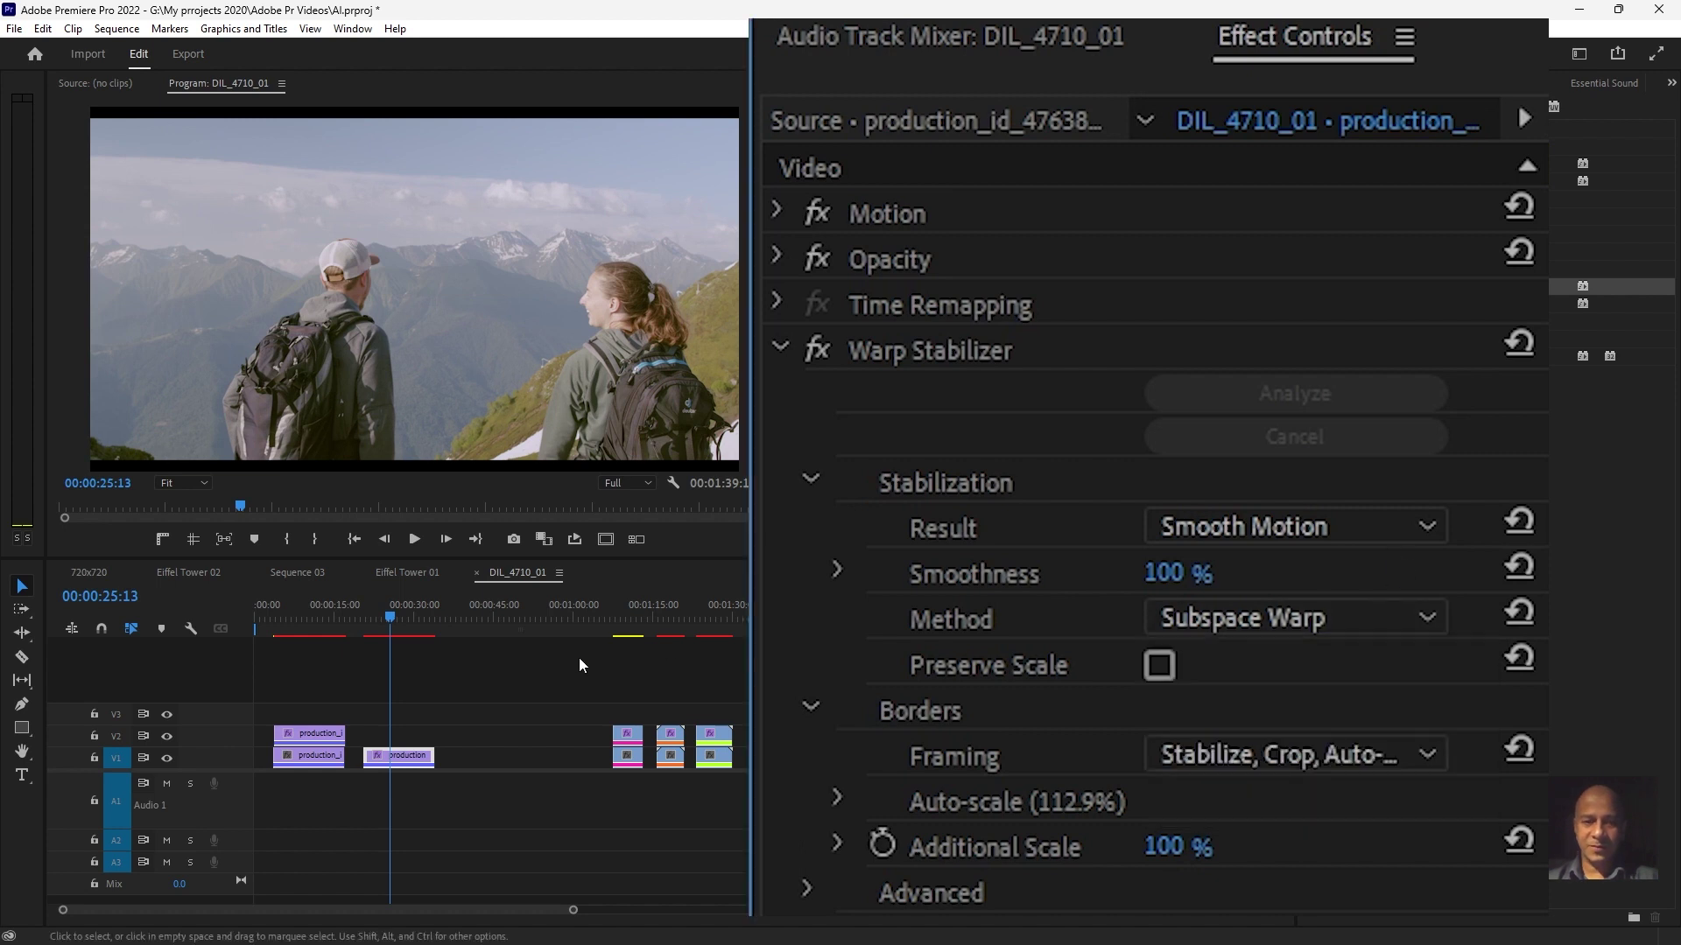
pyautogui.moveTo(357, 621)
pyautogui.mouseDown()
pyautogui.moveTo(374, 627)
pyautogui.moveTo(357, 632)
pyautogui.mouseUp()
pyautogui.click(417, 536)
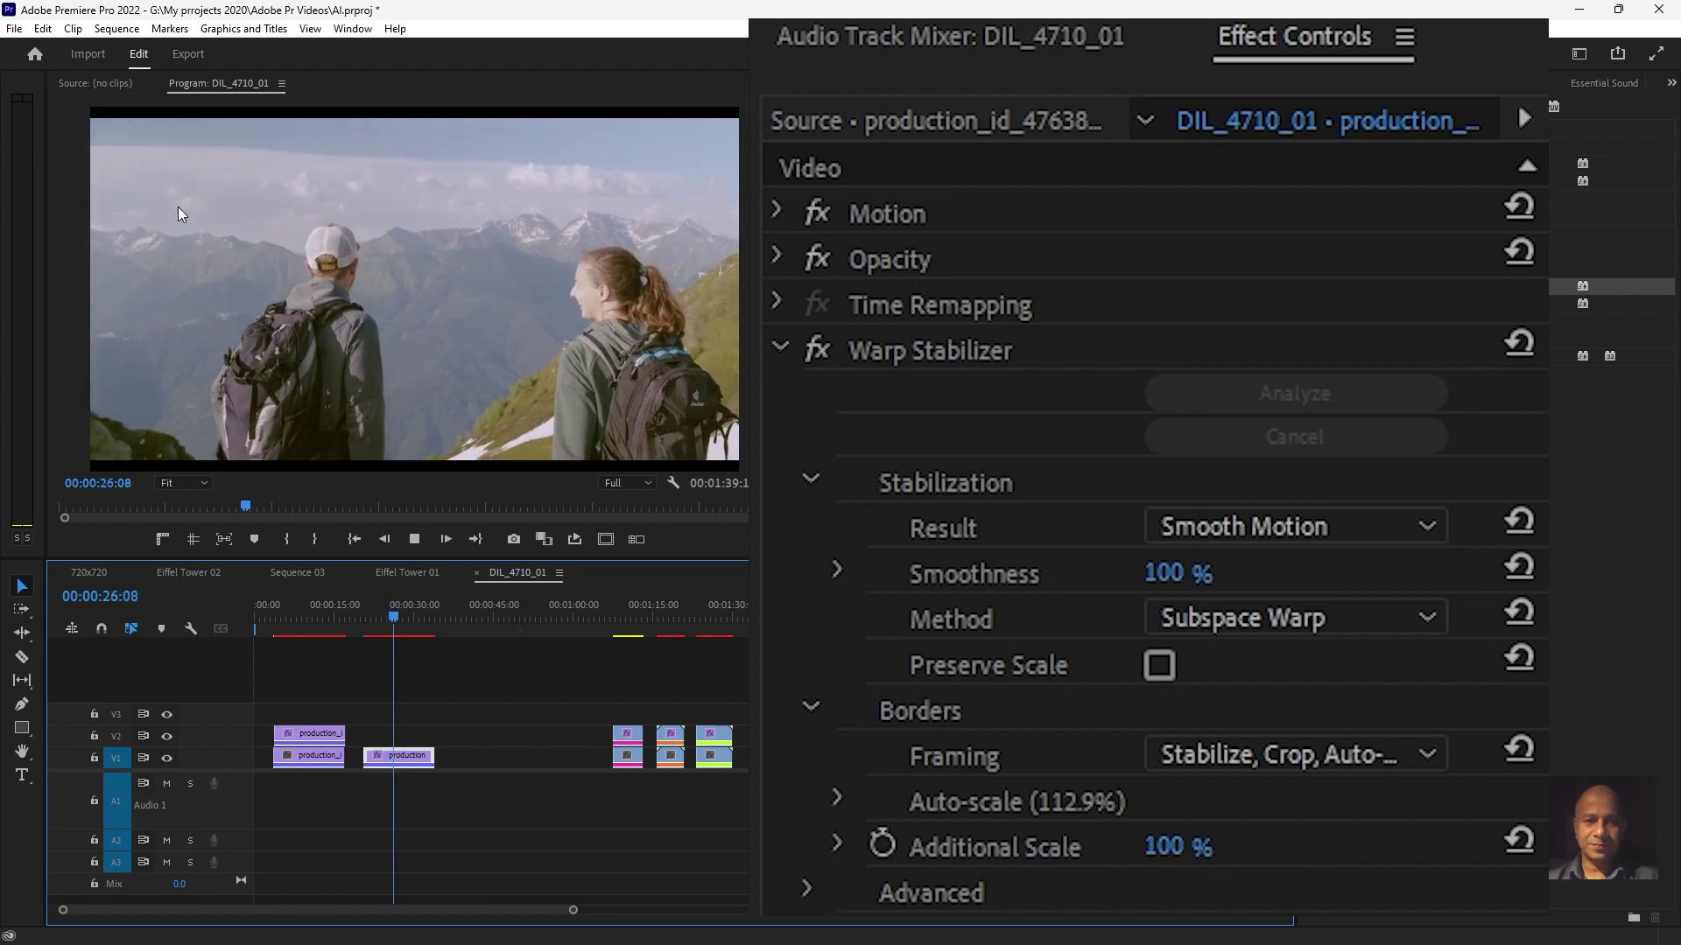
pyautogui.press('space')
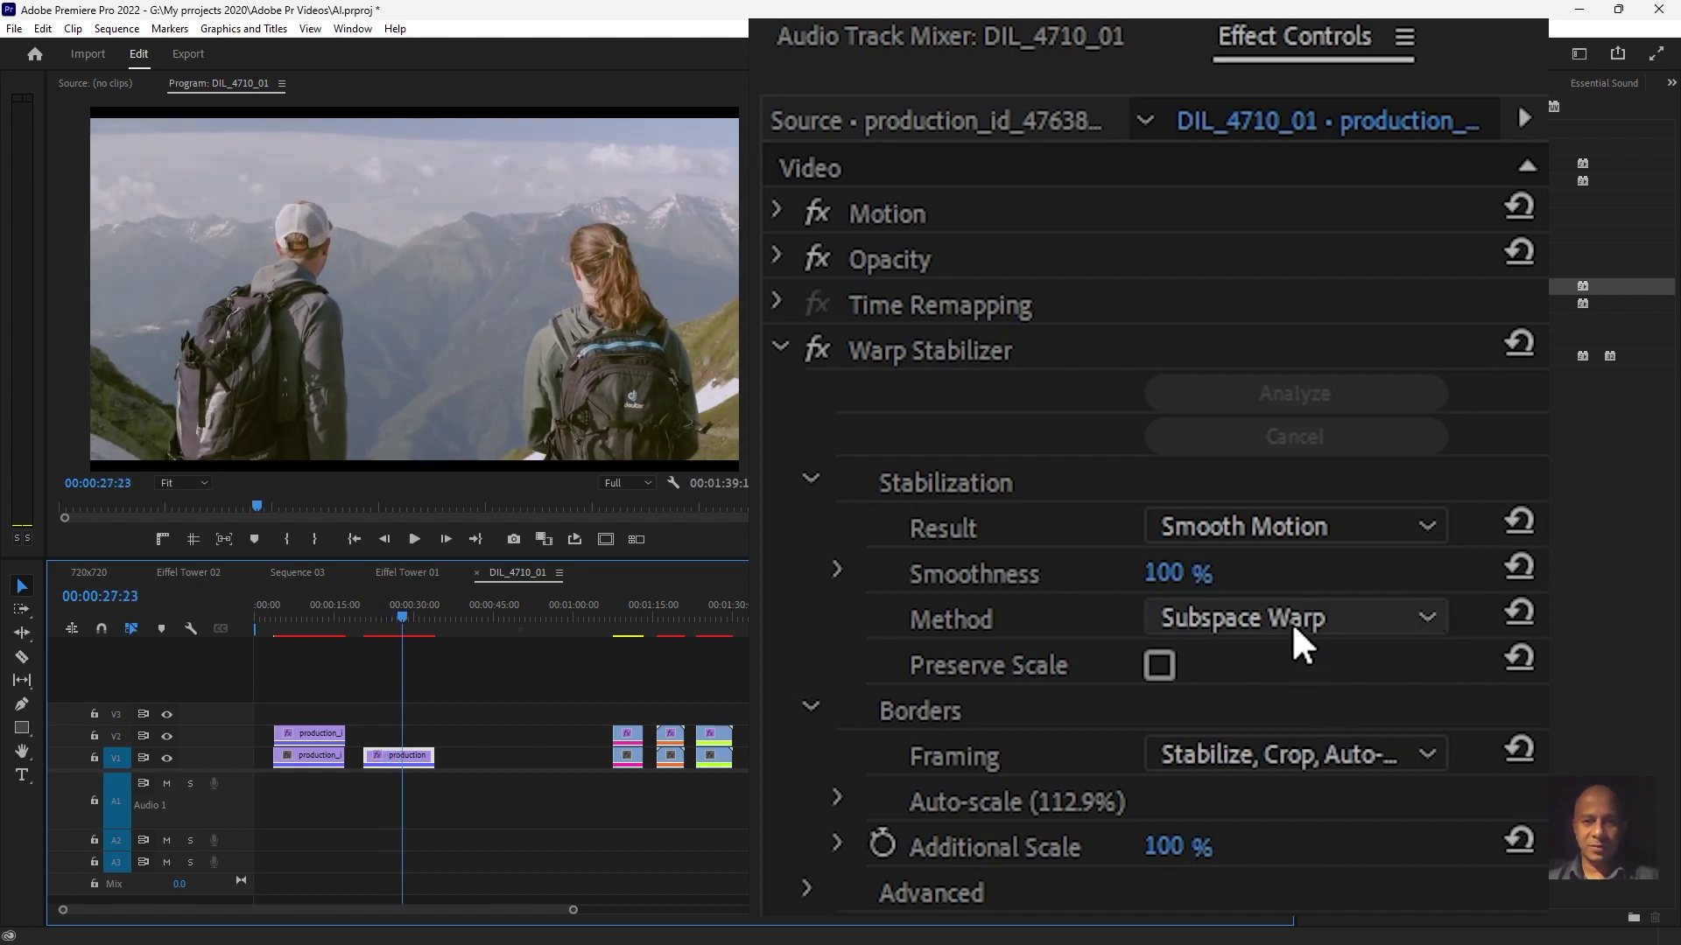
# Switch the Warp Stabilizer method to Position, Scale, Rotation and replay the clip from about 20:23
pyautogui.click(1290, 622)
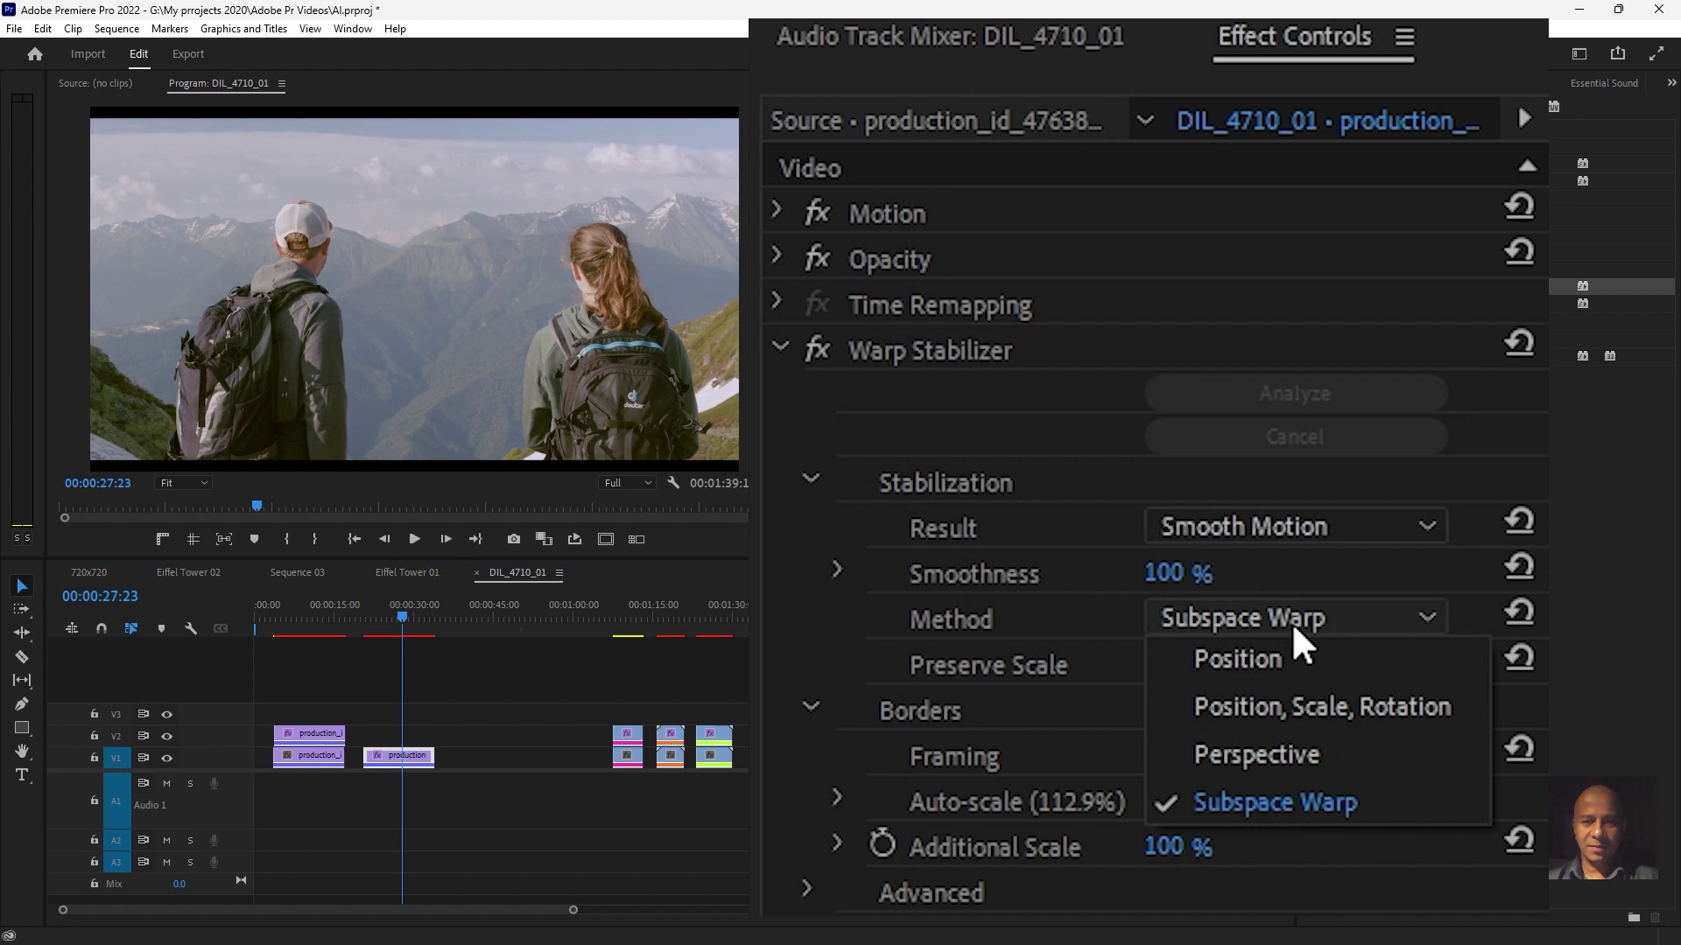
pyautogui.click(1416, 702)
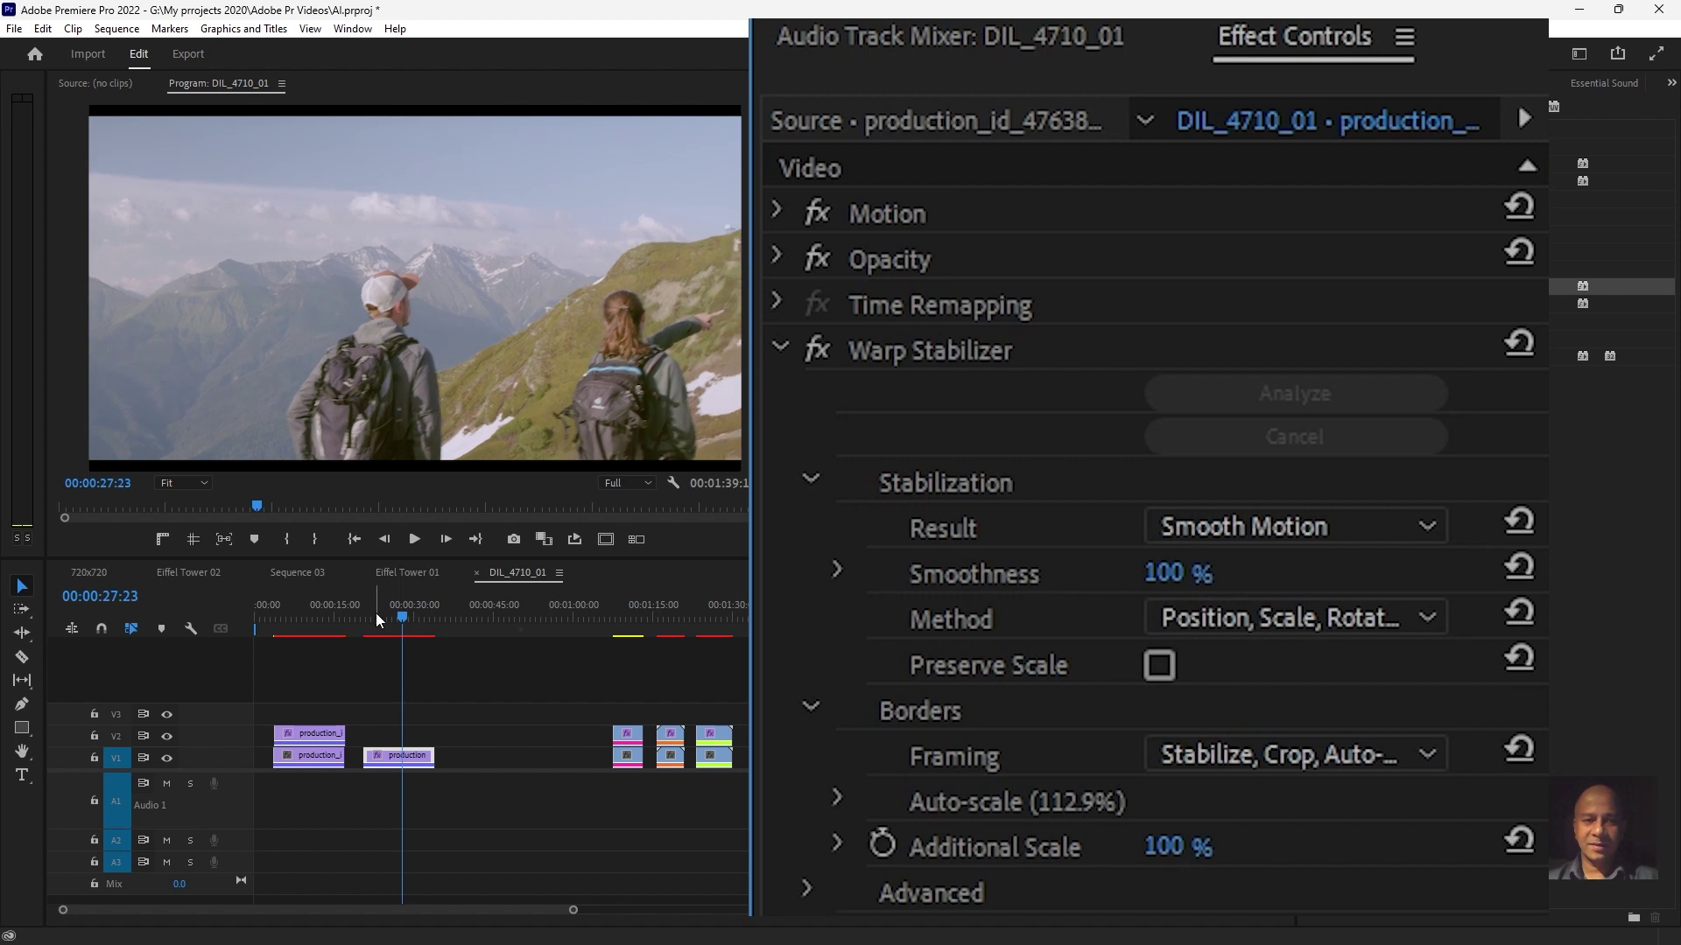
pyautogui.click(369, 621)
pyautogui.press('space')
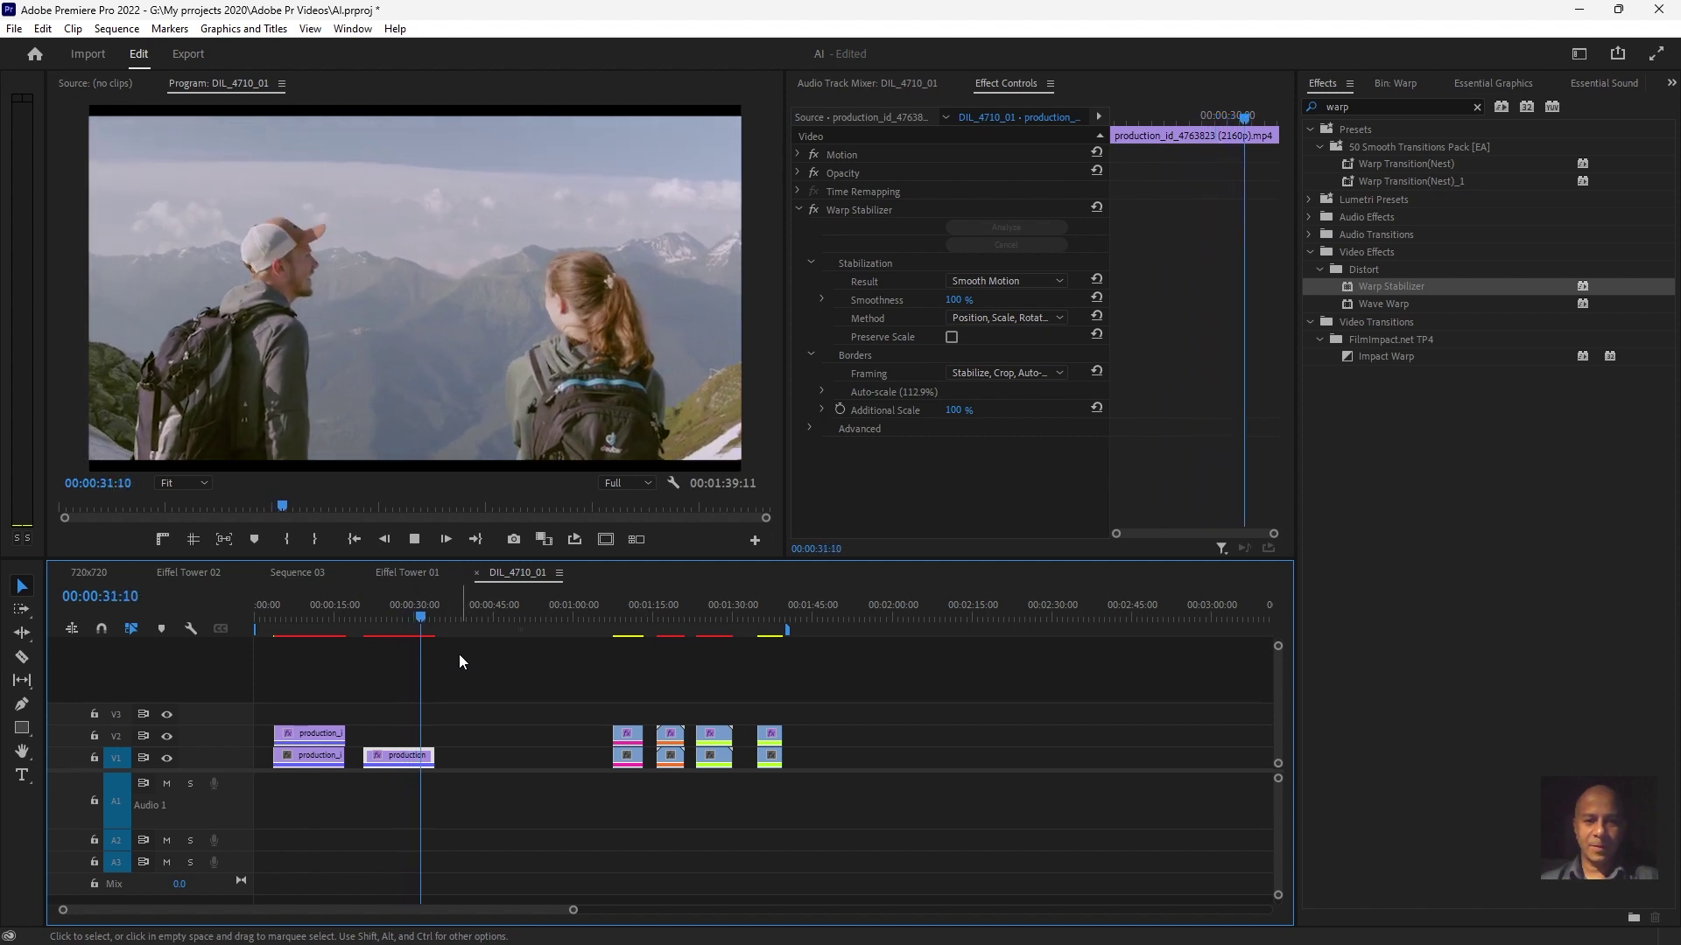
# Select the first V2 clip to view its Warp Stabilizer, with the playhead at 01:08:12
pyautogui.click(277, 618)
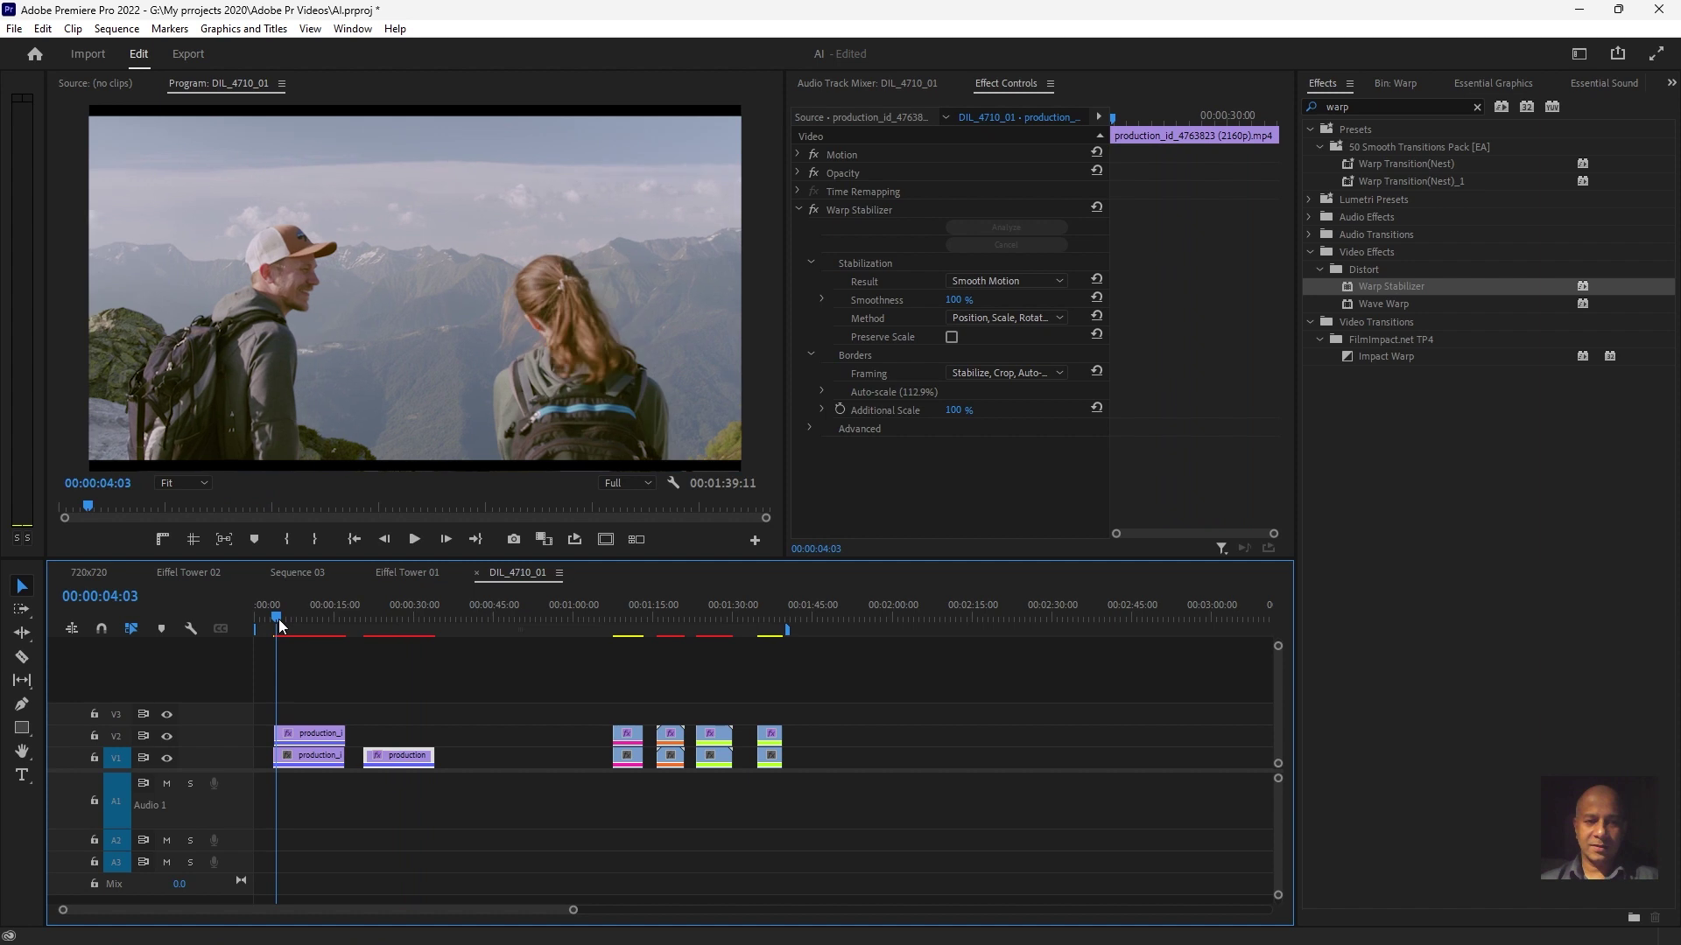
pyautogui.click(334, 730)
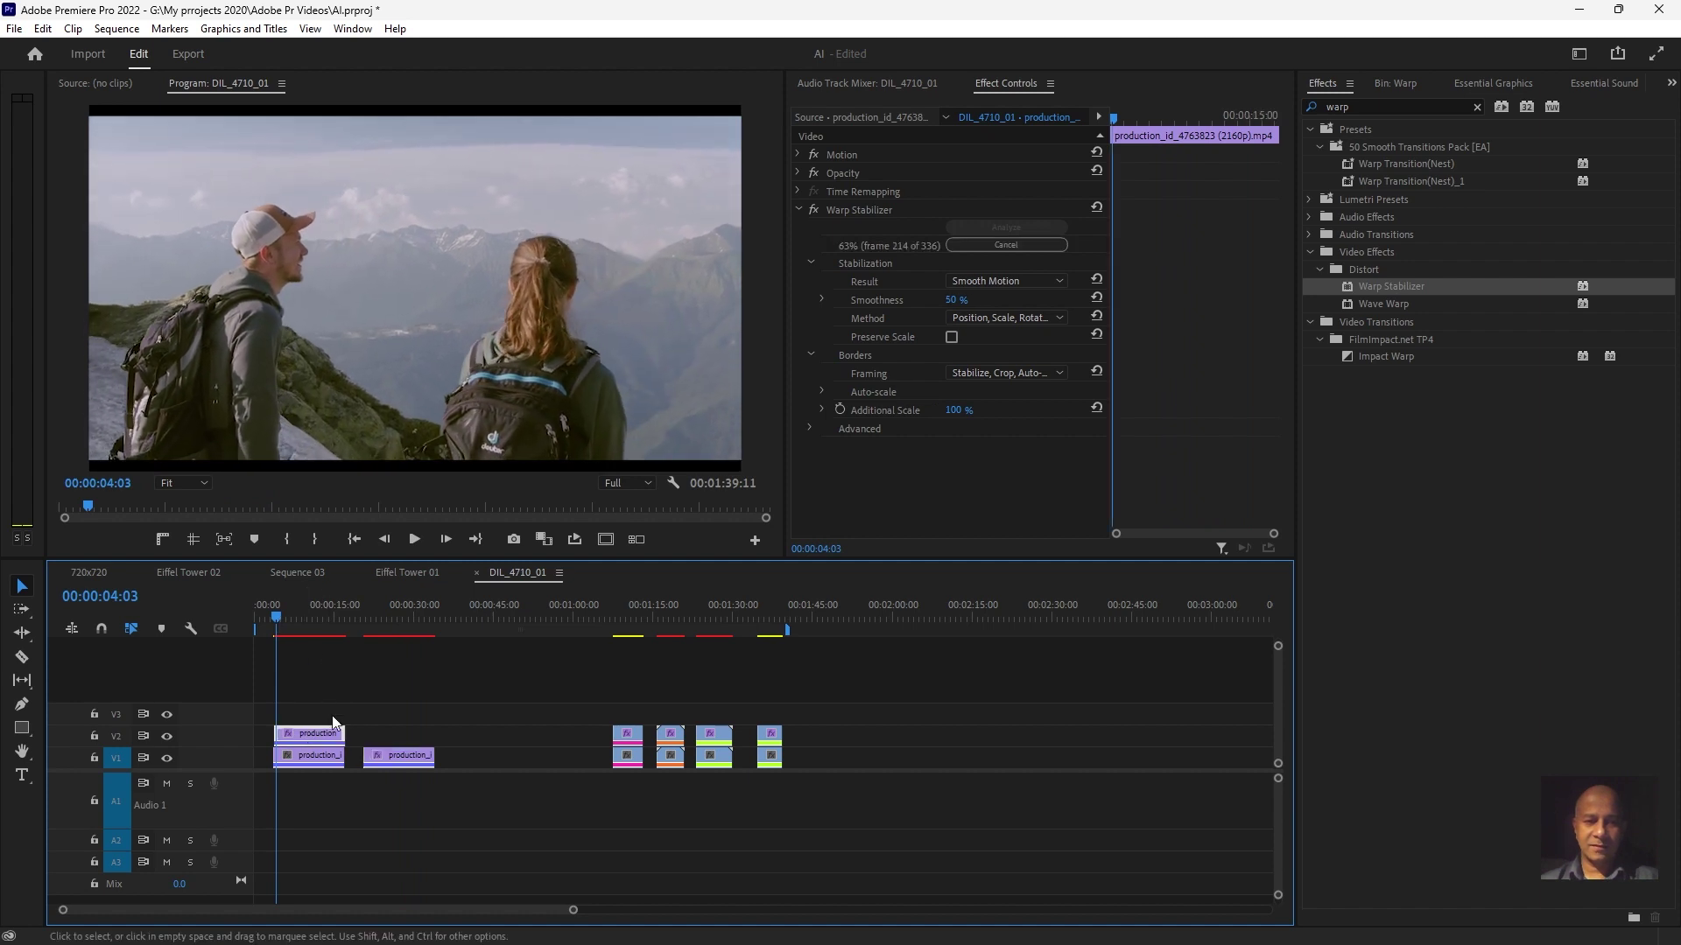
pyautogui.moveTo(391, 618); pyautogui.dragTo(619, 618)
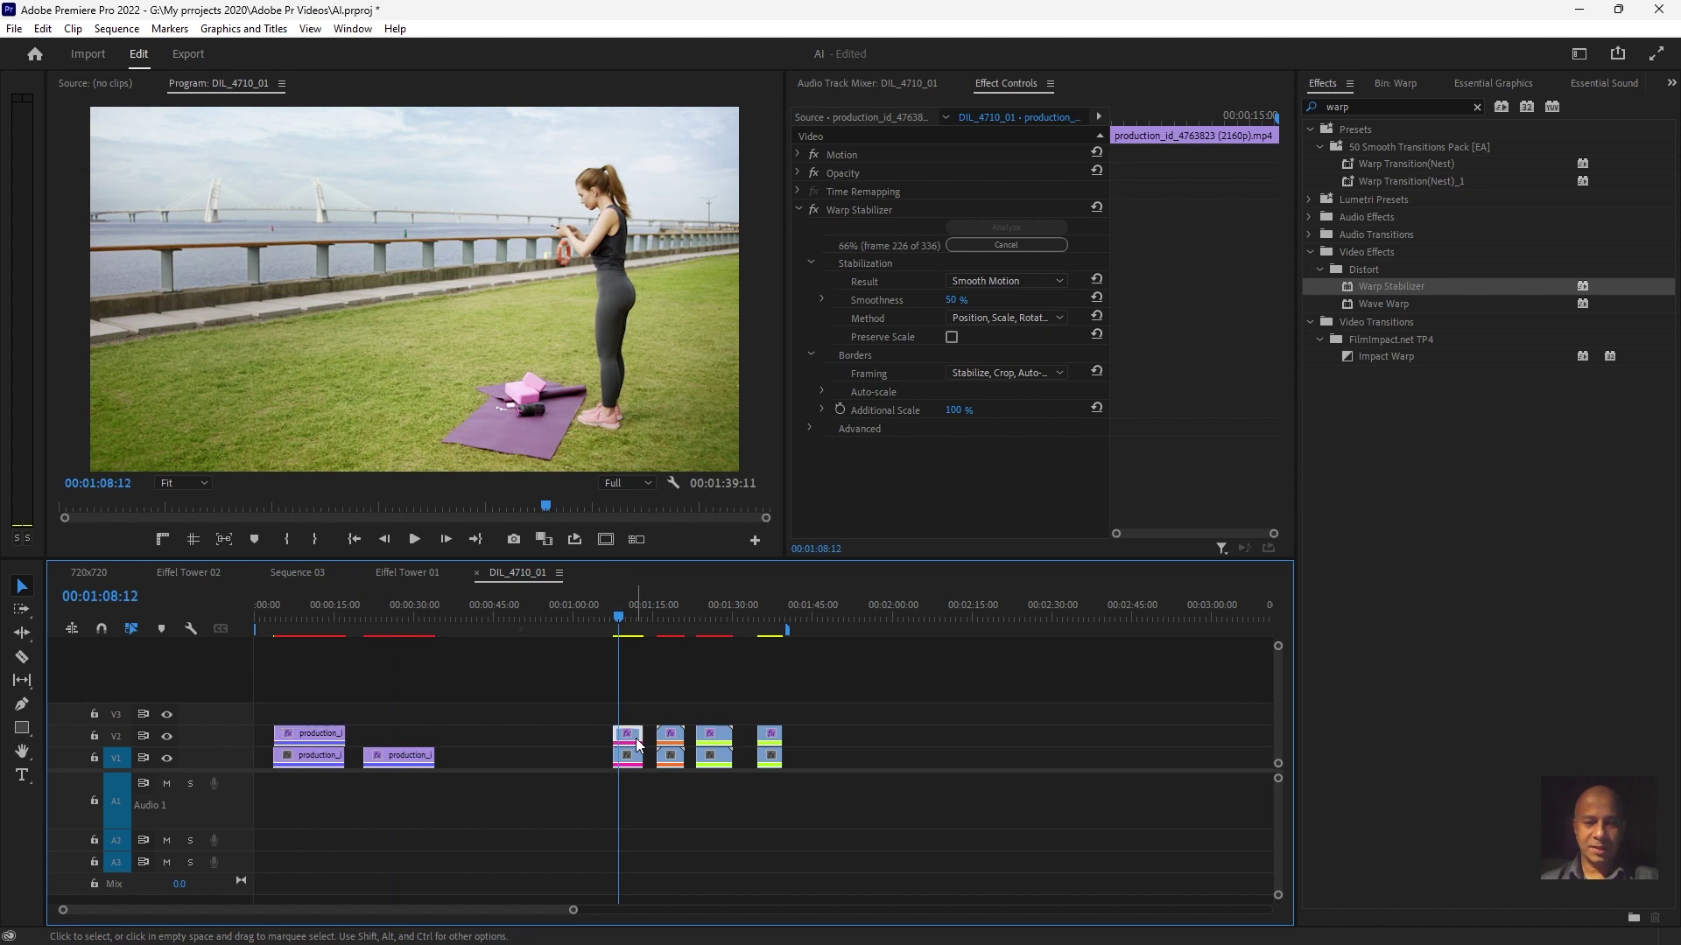
# Shift the V2 pexels clip about 8 seconds earlier, play it, then move it back over V1
pyautogui.moveTo(638, 744); pyautogui.dragTo(598, 744)
pyautogui.click(617, 621)
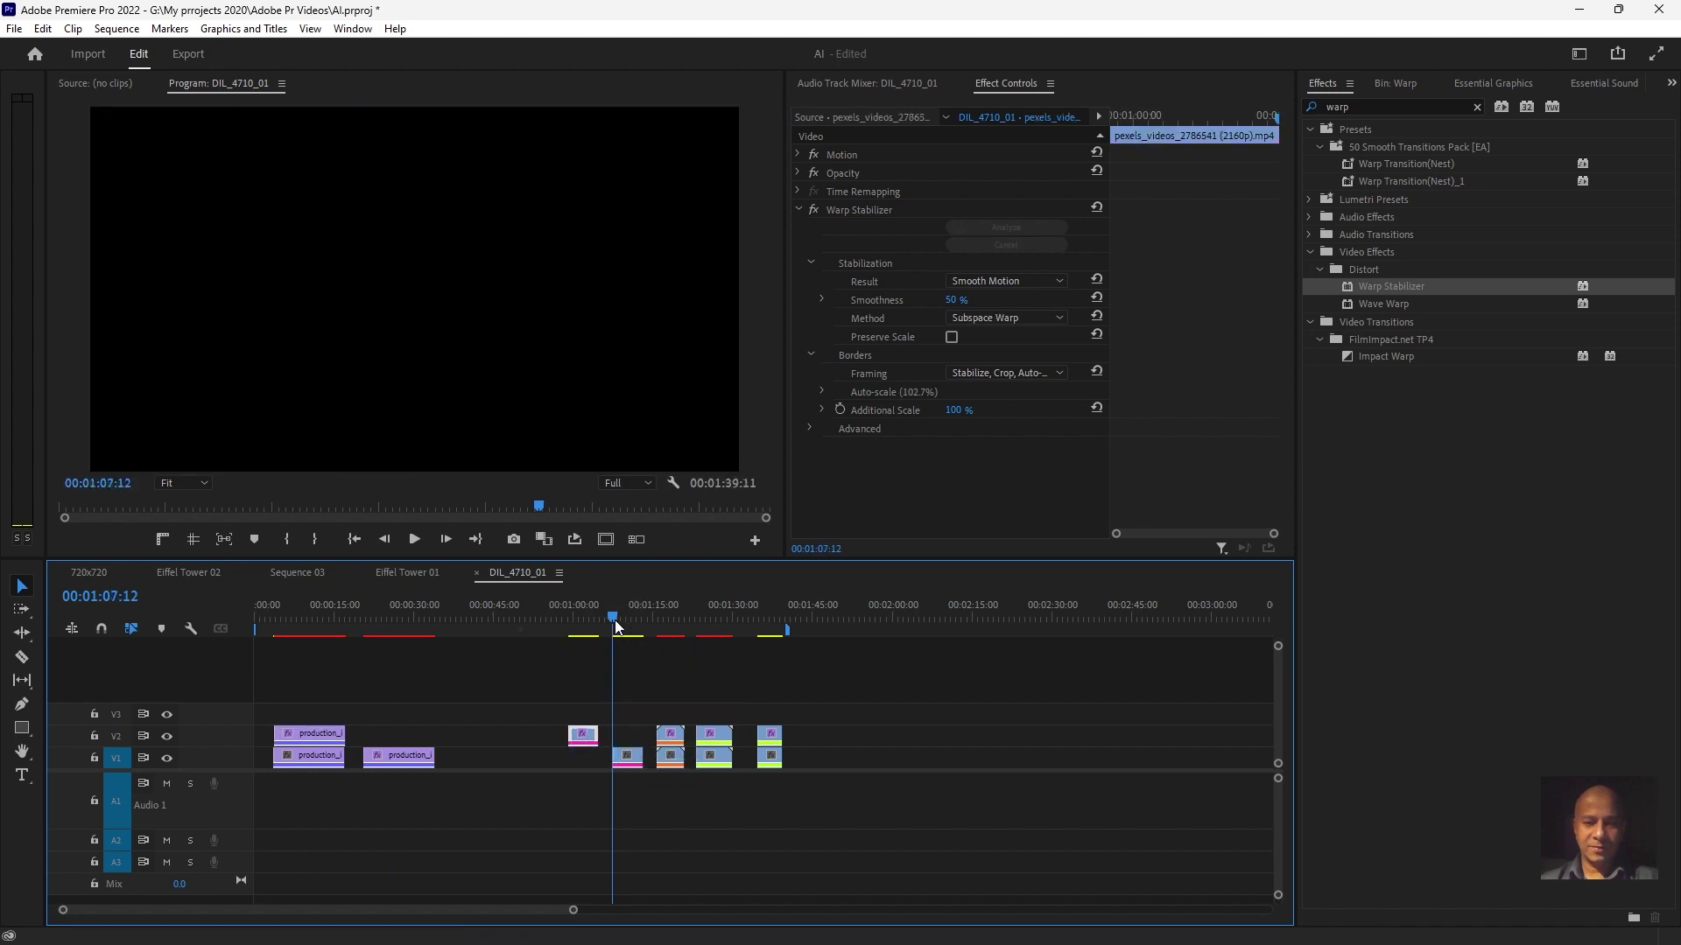
pyautogui.press('space')
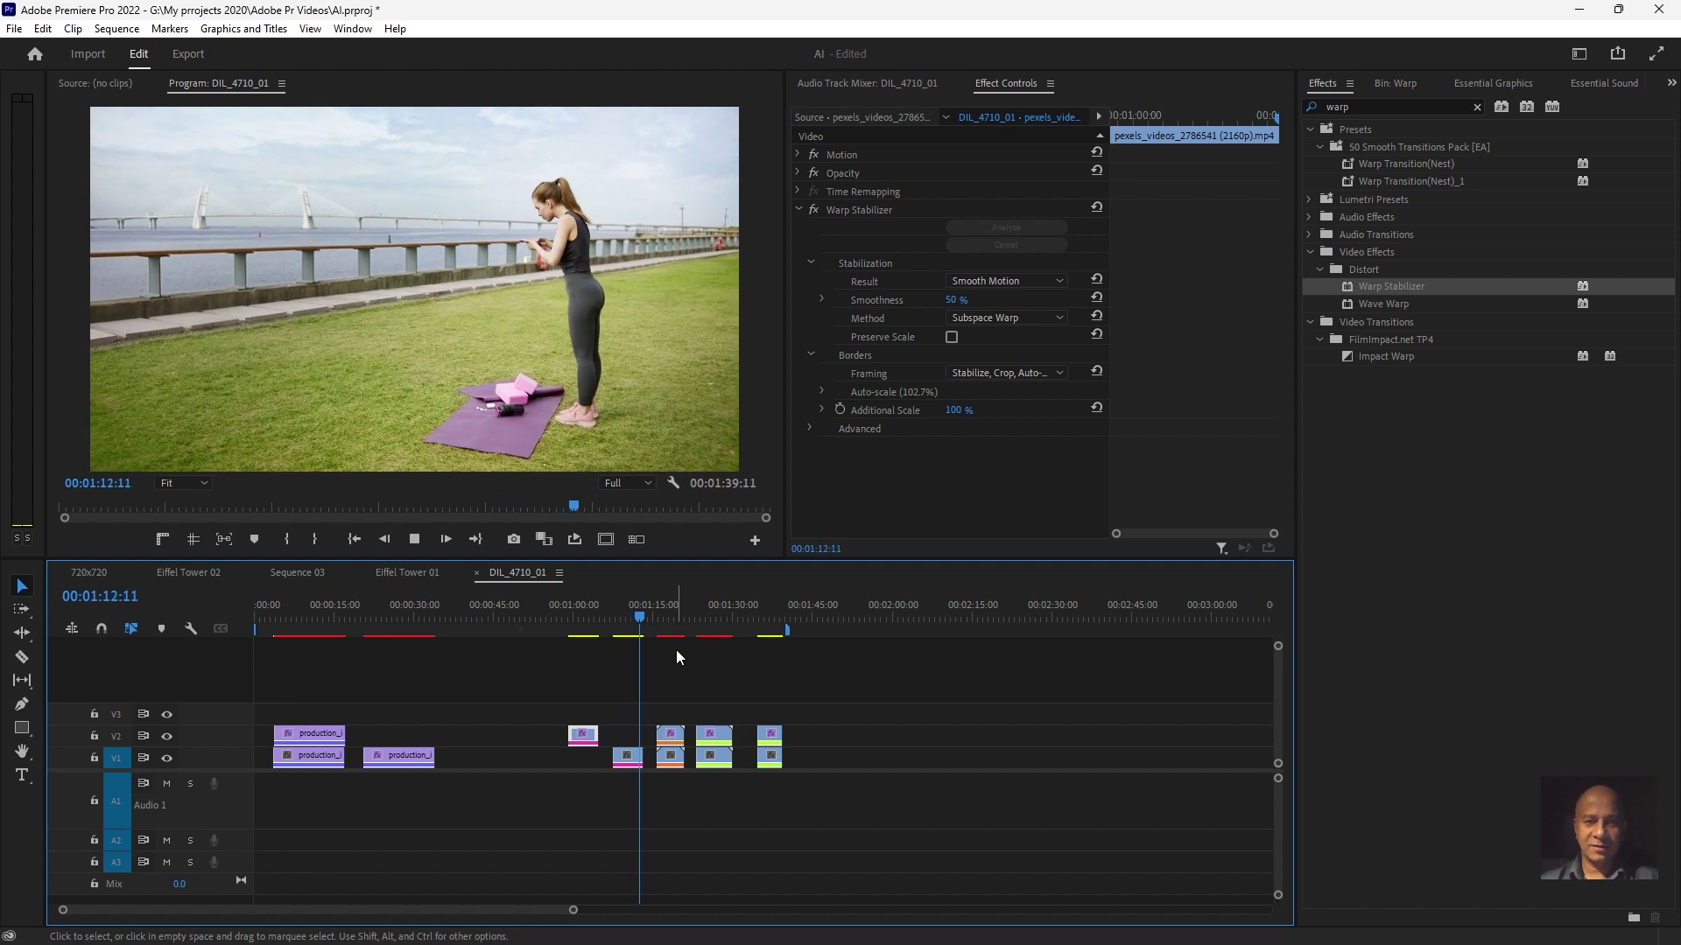
pyautogui.press('space')
pyautogui.moveTo(581, 742); pyautogui.dragTo(630, 744)
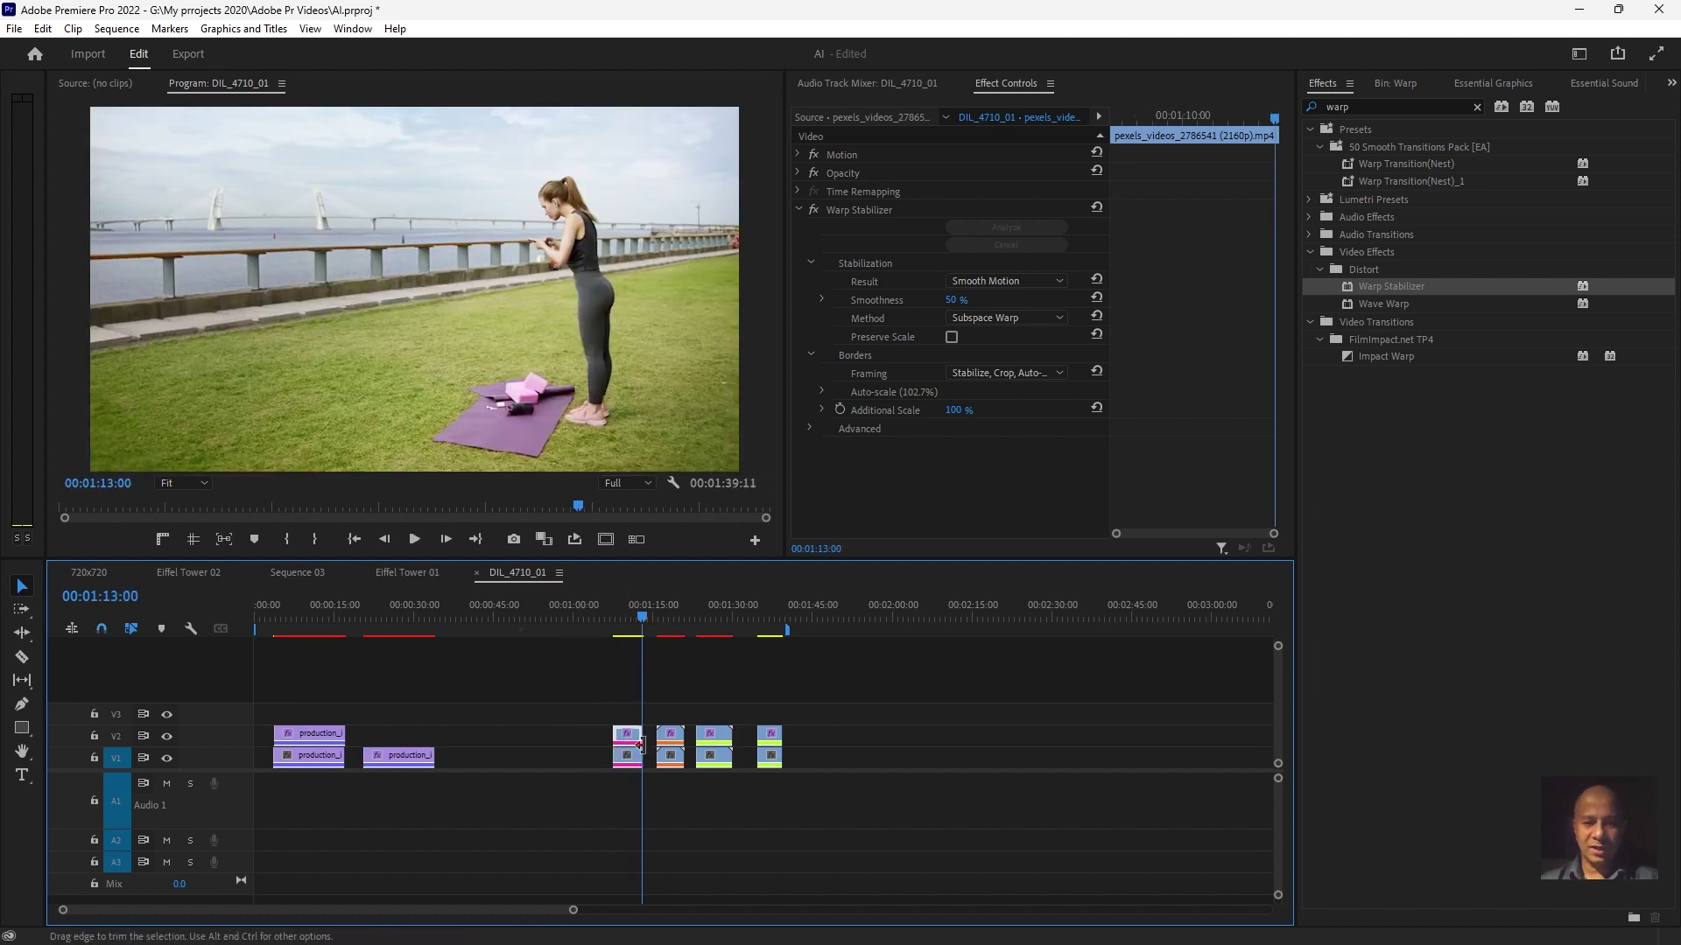
# Drop the clip in its original place, set the Warp Stabilizer Result to No Motion, and review it
pyautogui.click(623, 613)
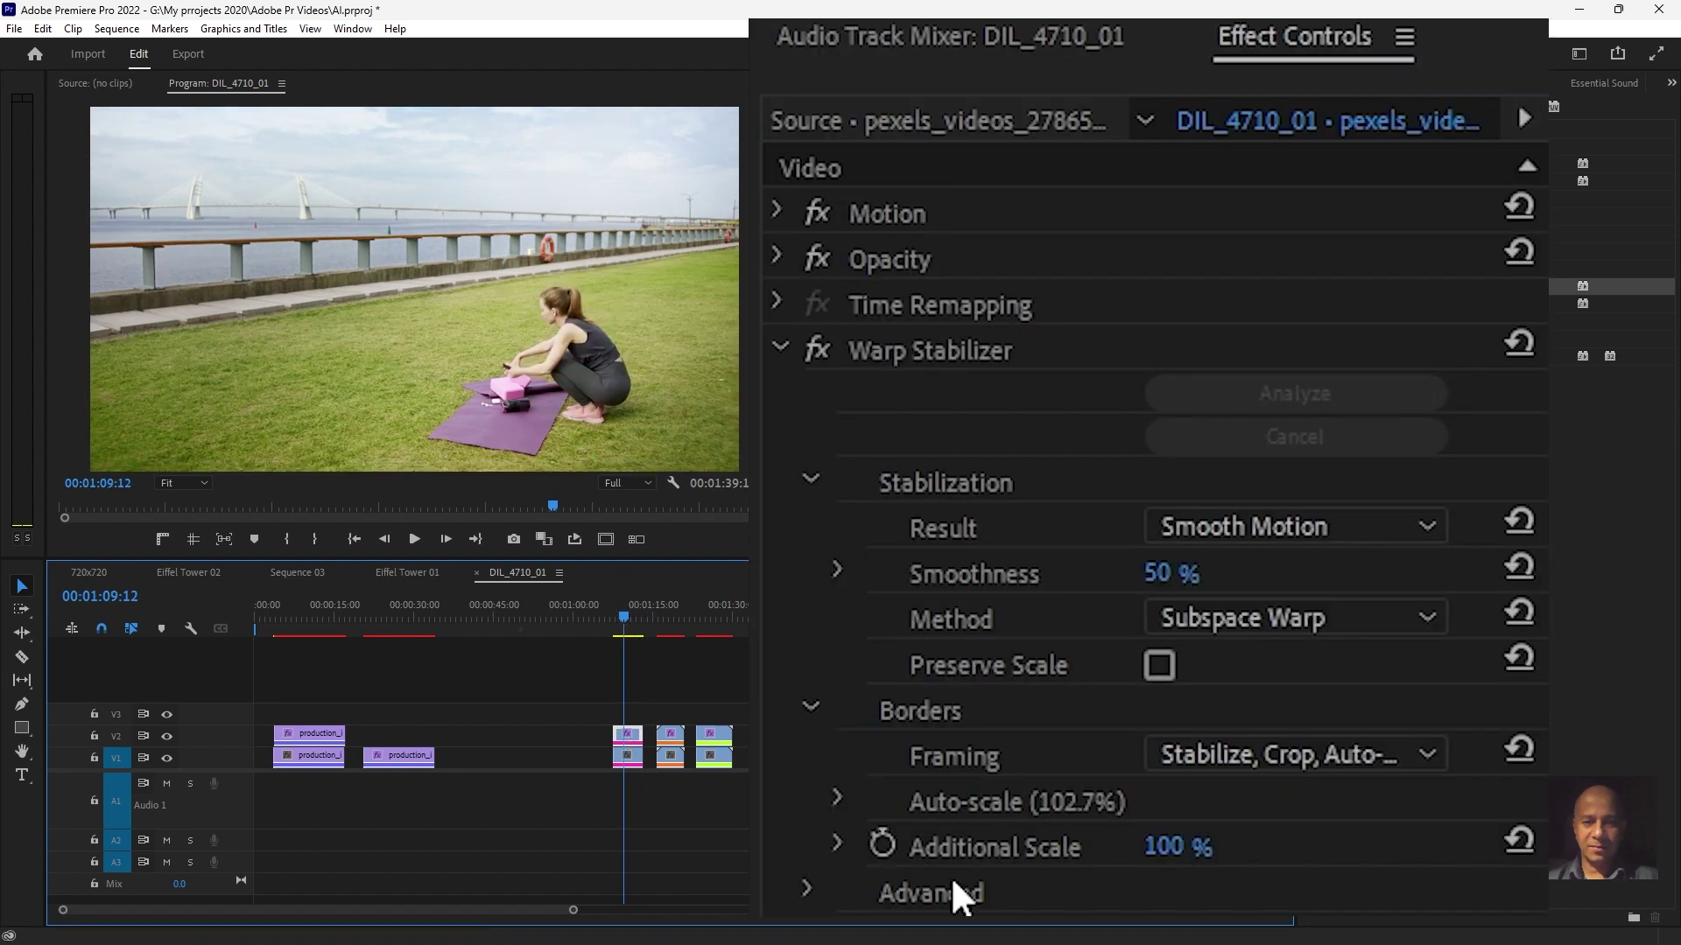
pyautogui.click(1264, 530)
pyautogui.click(1274, 613)
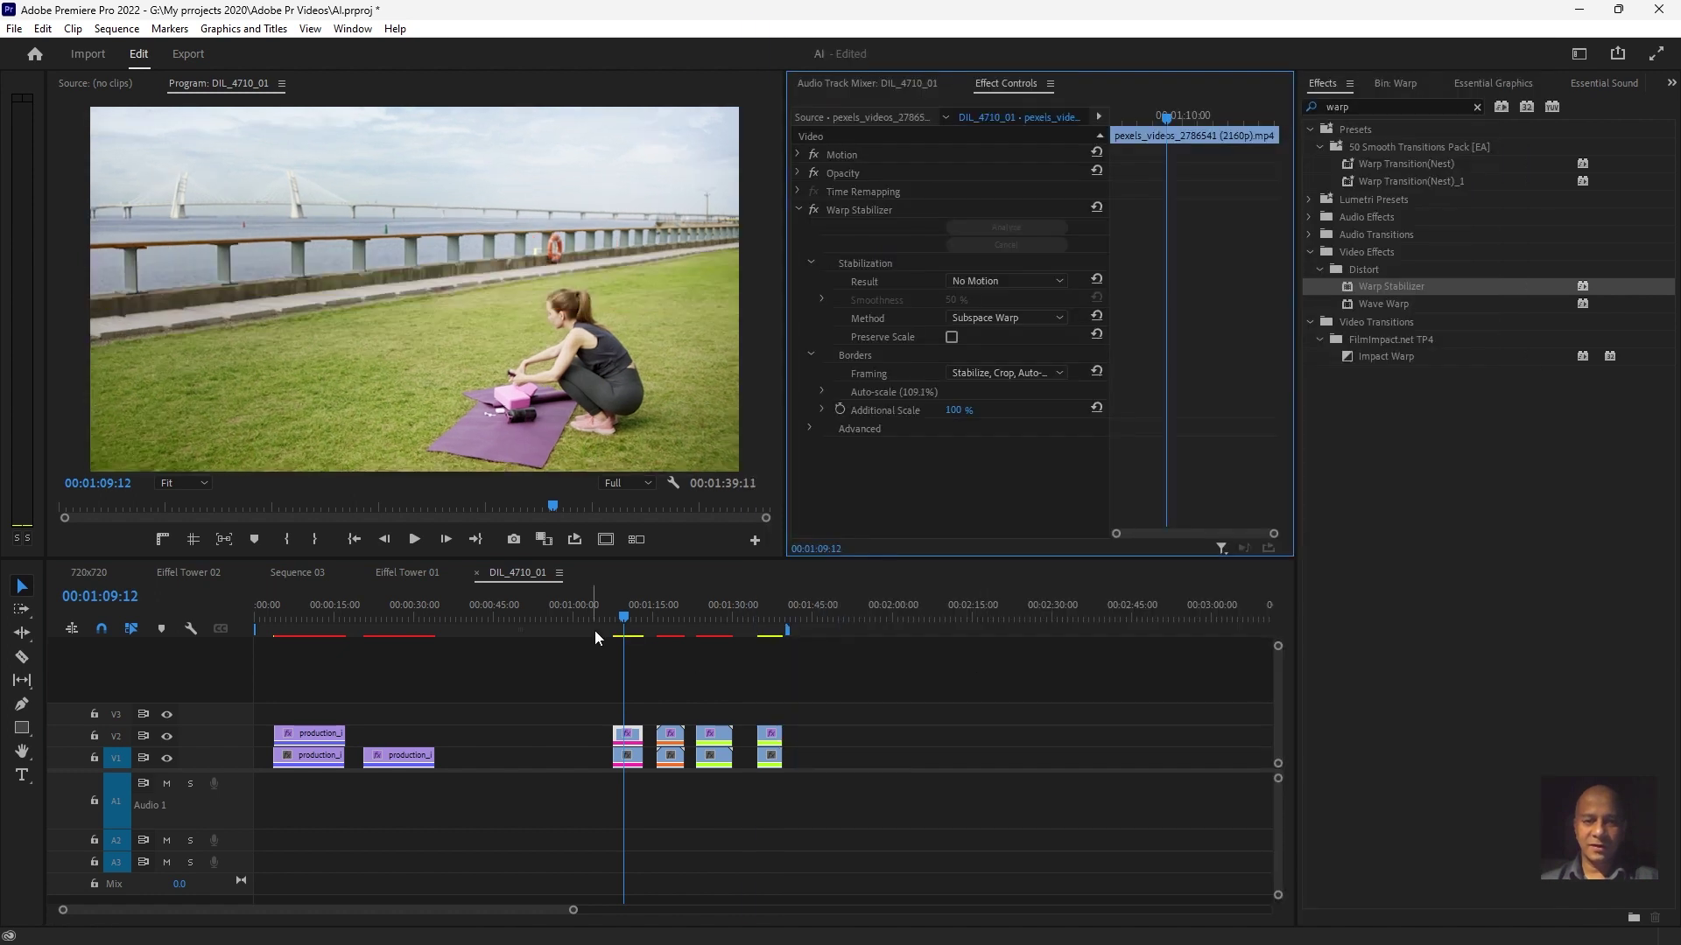
pyautogui.click(611, 617)
pyautogui.press('space')
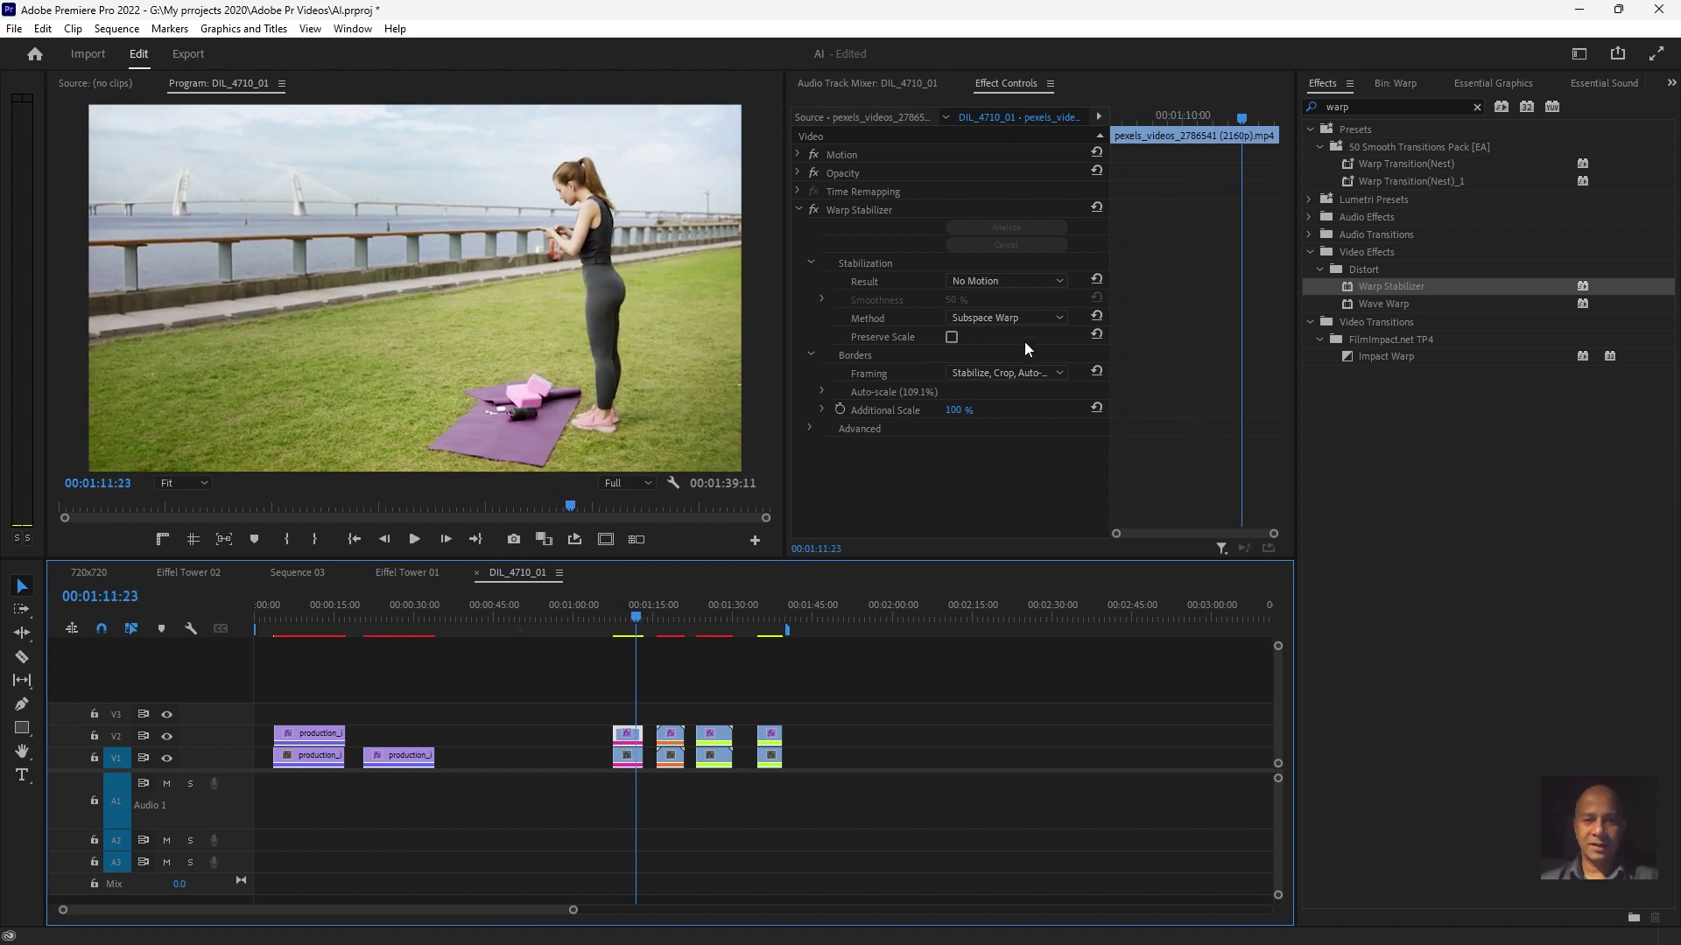
pyautogui.click(611, 634)
pyautogui.press('space')
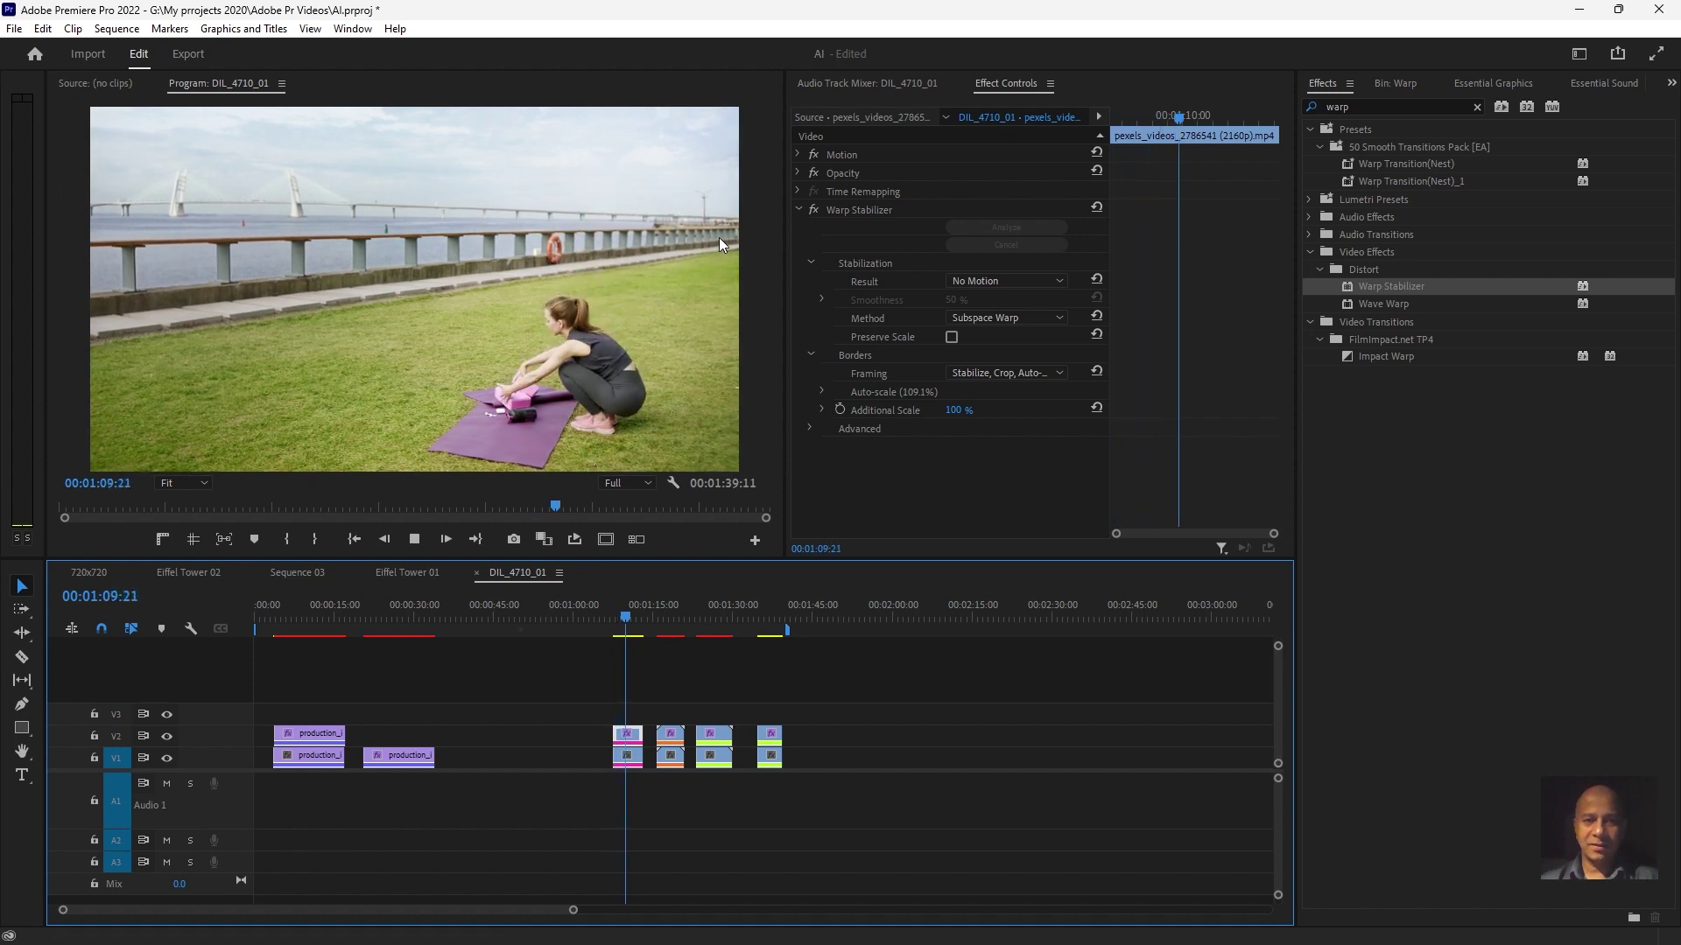
pyautogui.click(616, 623)
pyautogui.click(615, 623)
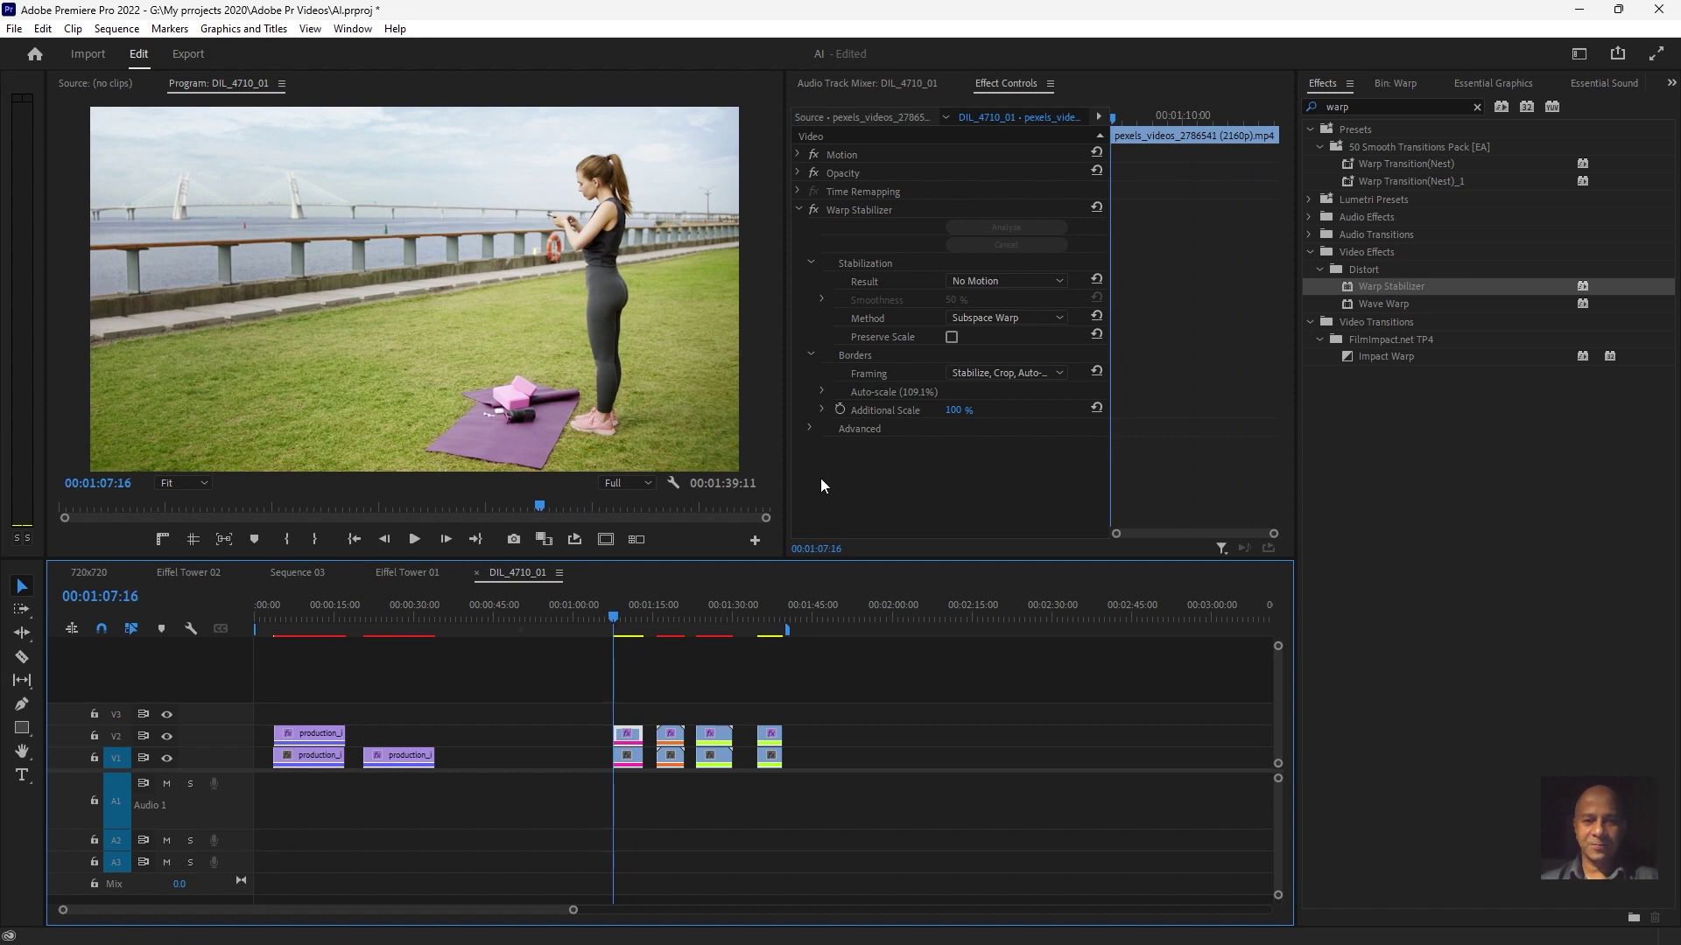
# Switch the method to Position, Scale, Rotation and play the clip from 01:06:08
pyautogui.click(1008, 318)
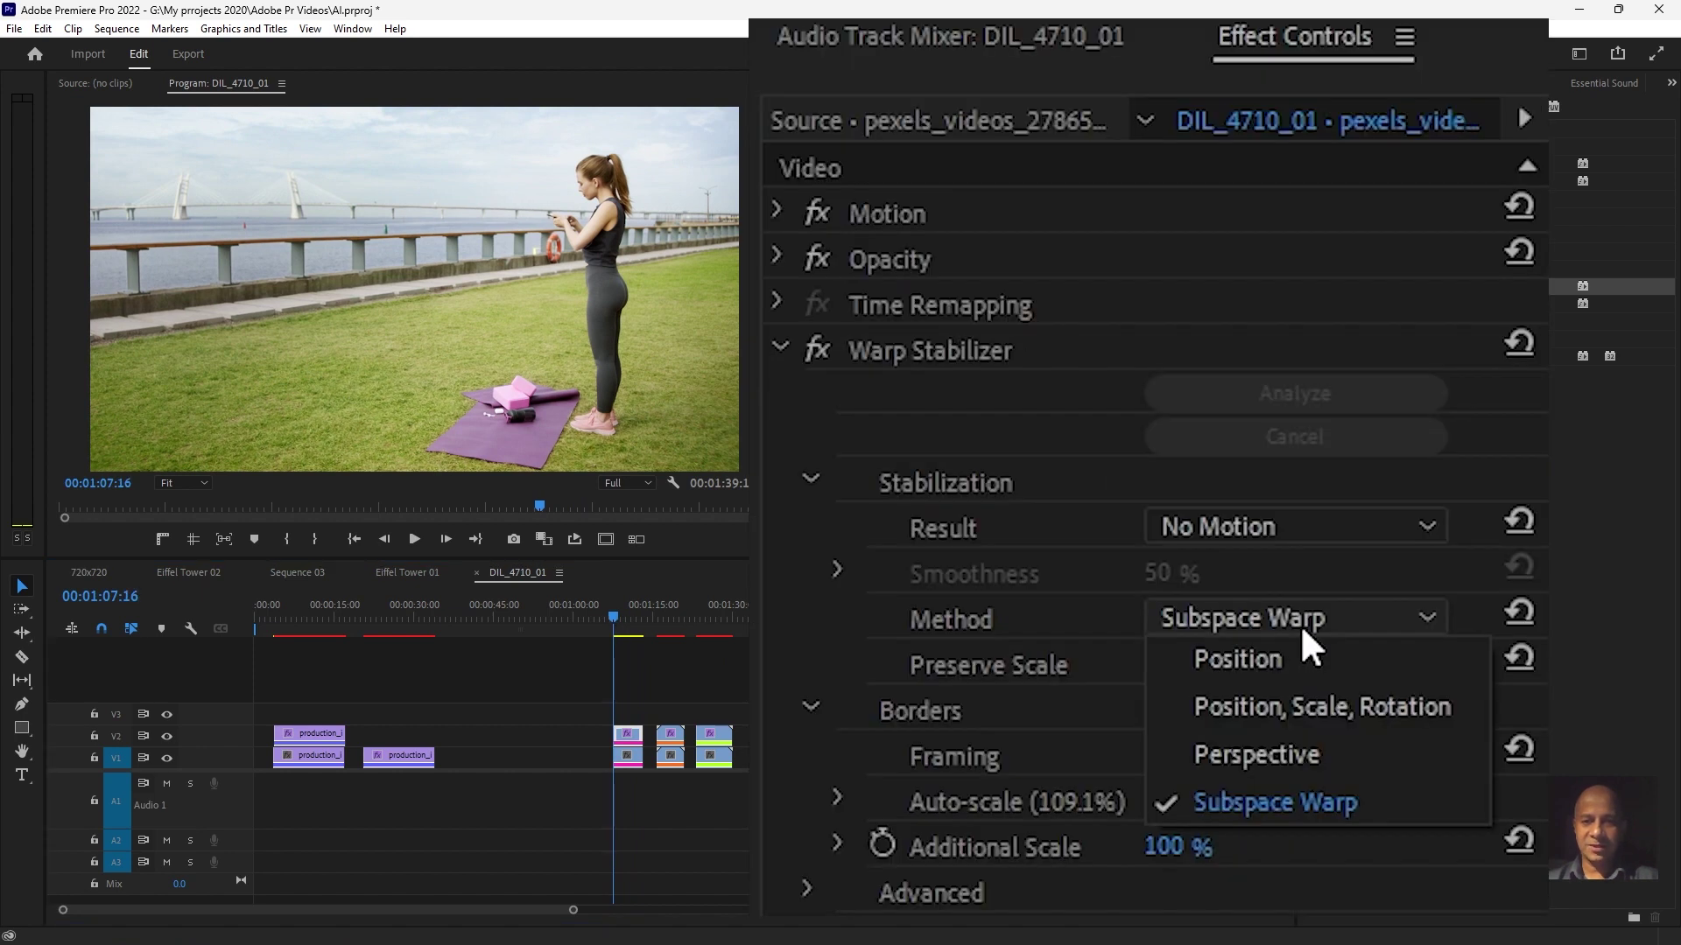
pyautogui.click(1301, 621)
pyautogui.click(1326, 708)
pyautogui.click(607, 624)
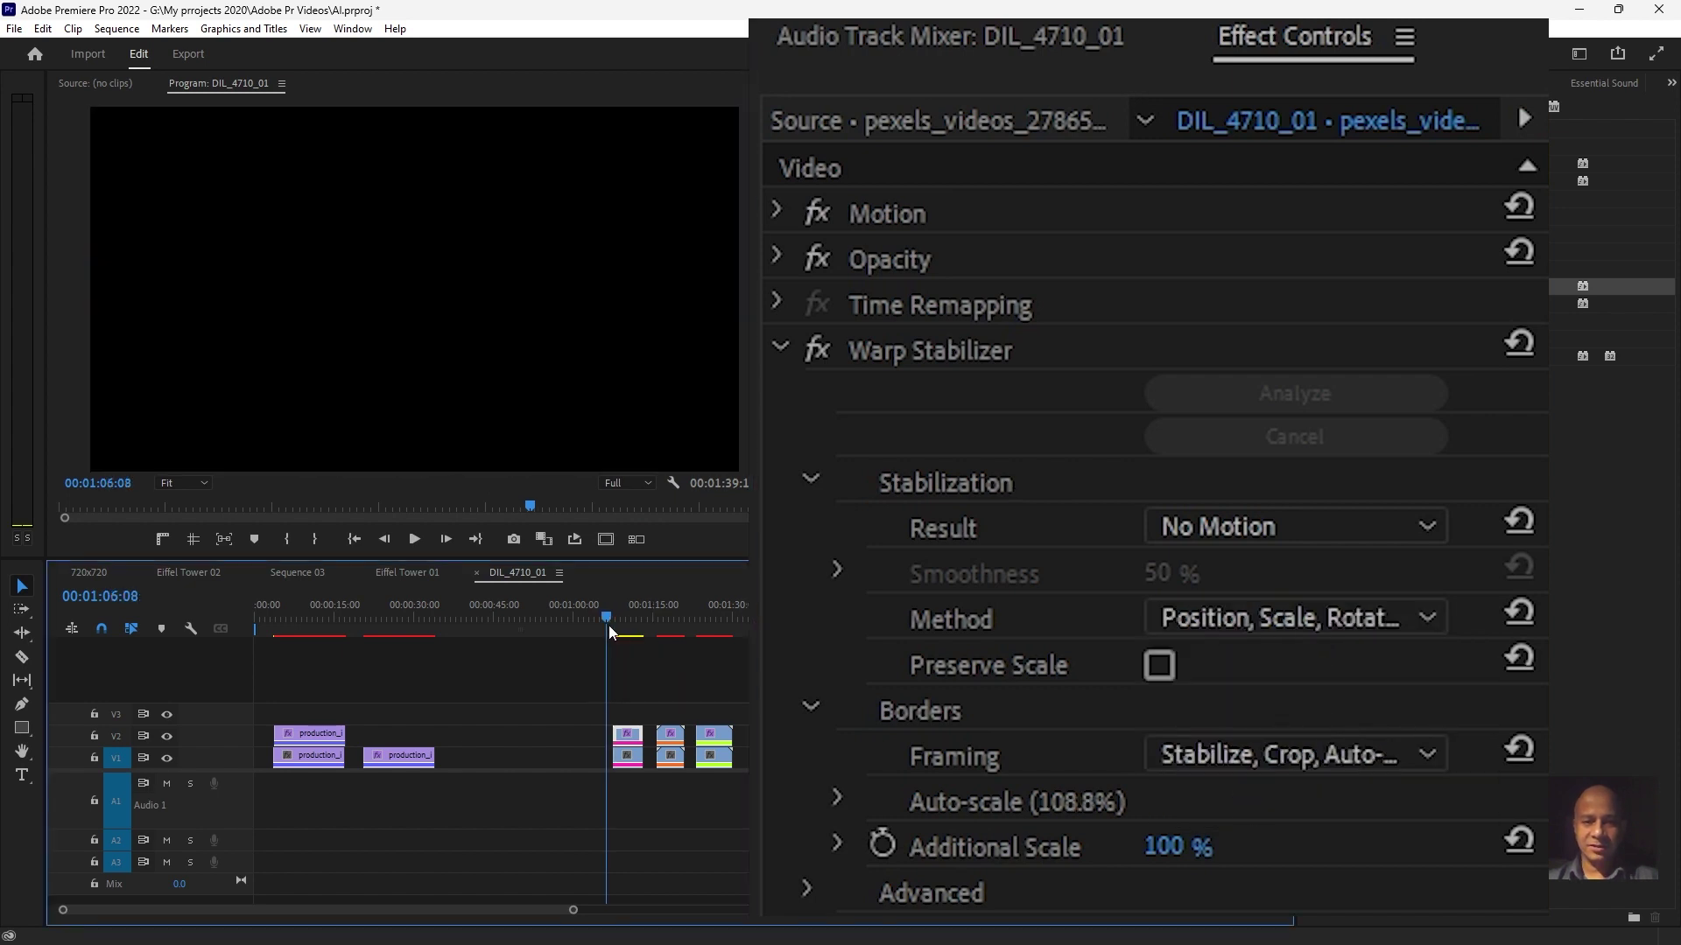
pyautogui.press('space')
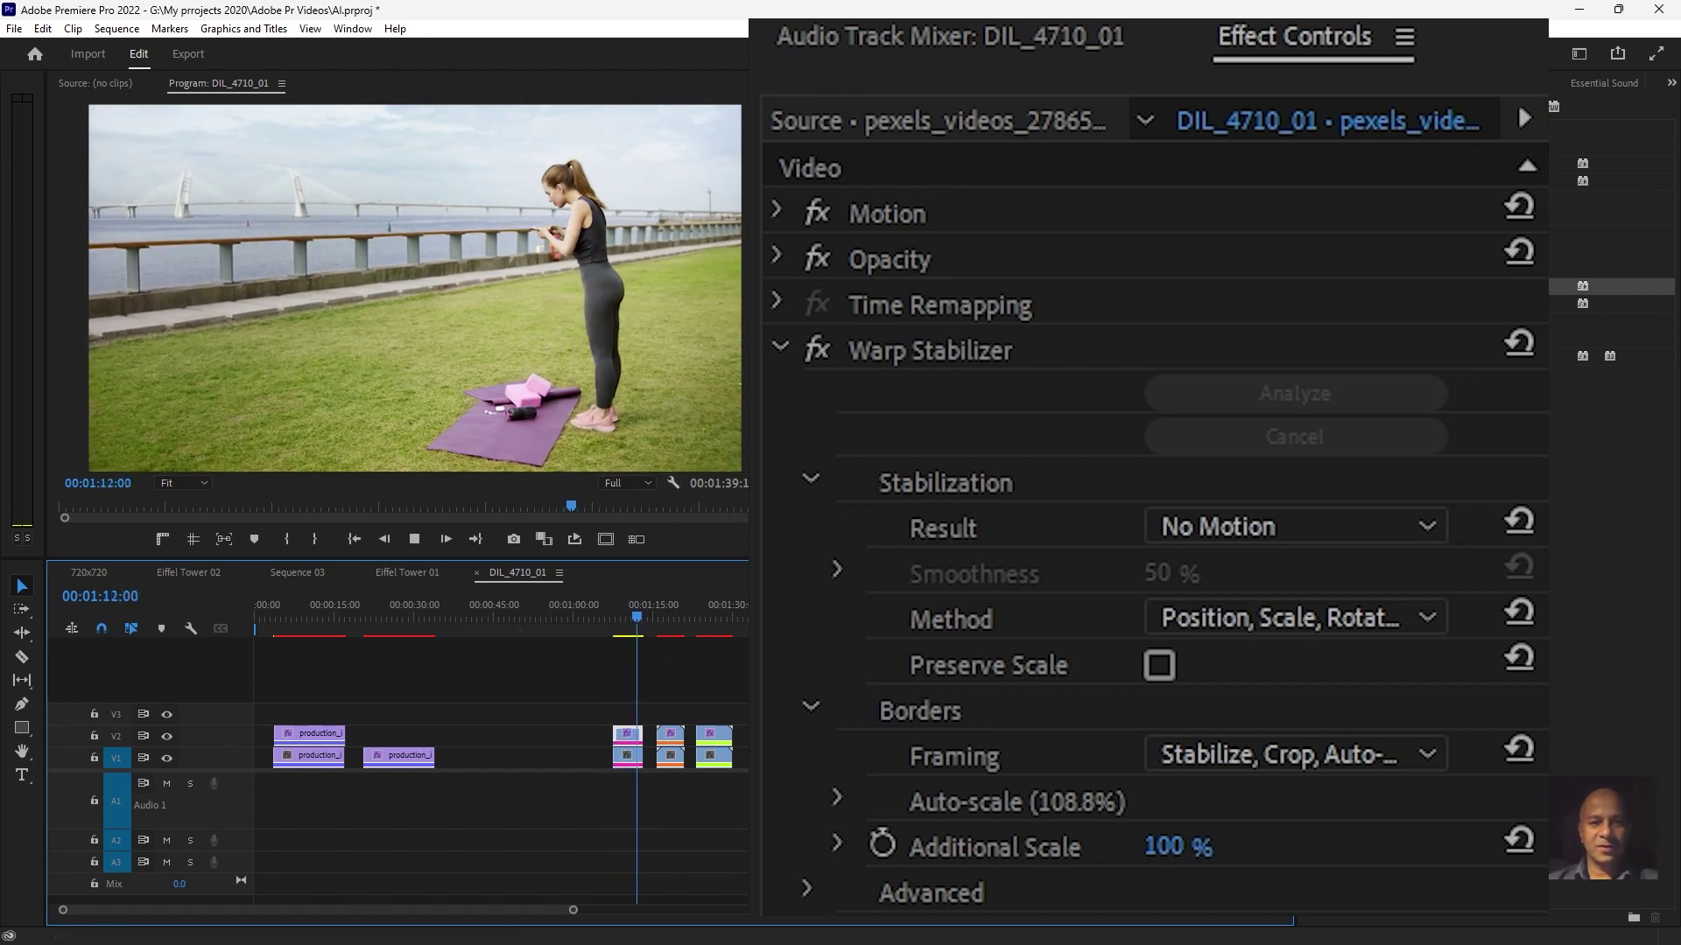
pyautogui.click(658, 621)
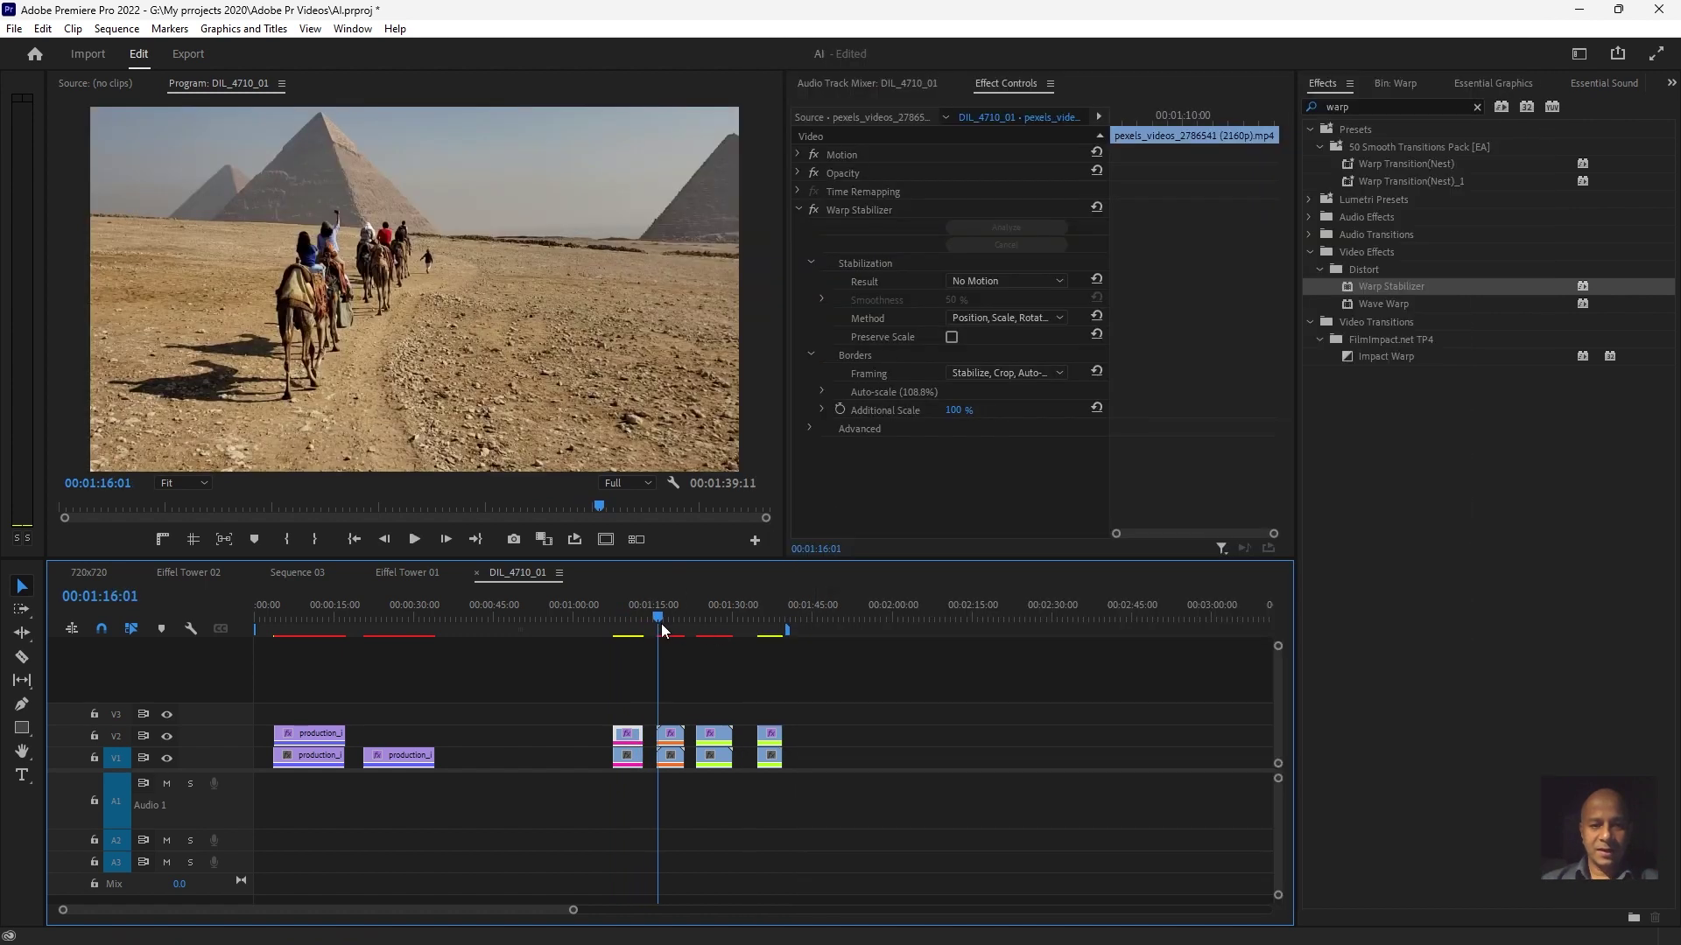
pyautogui.click(670, 742)
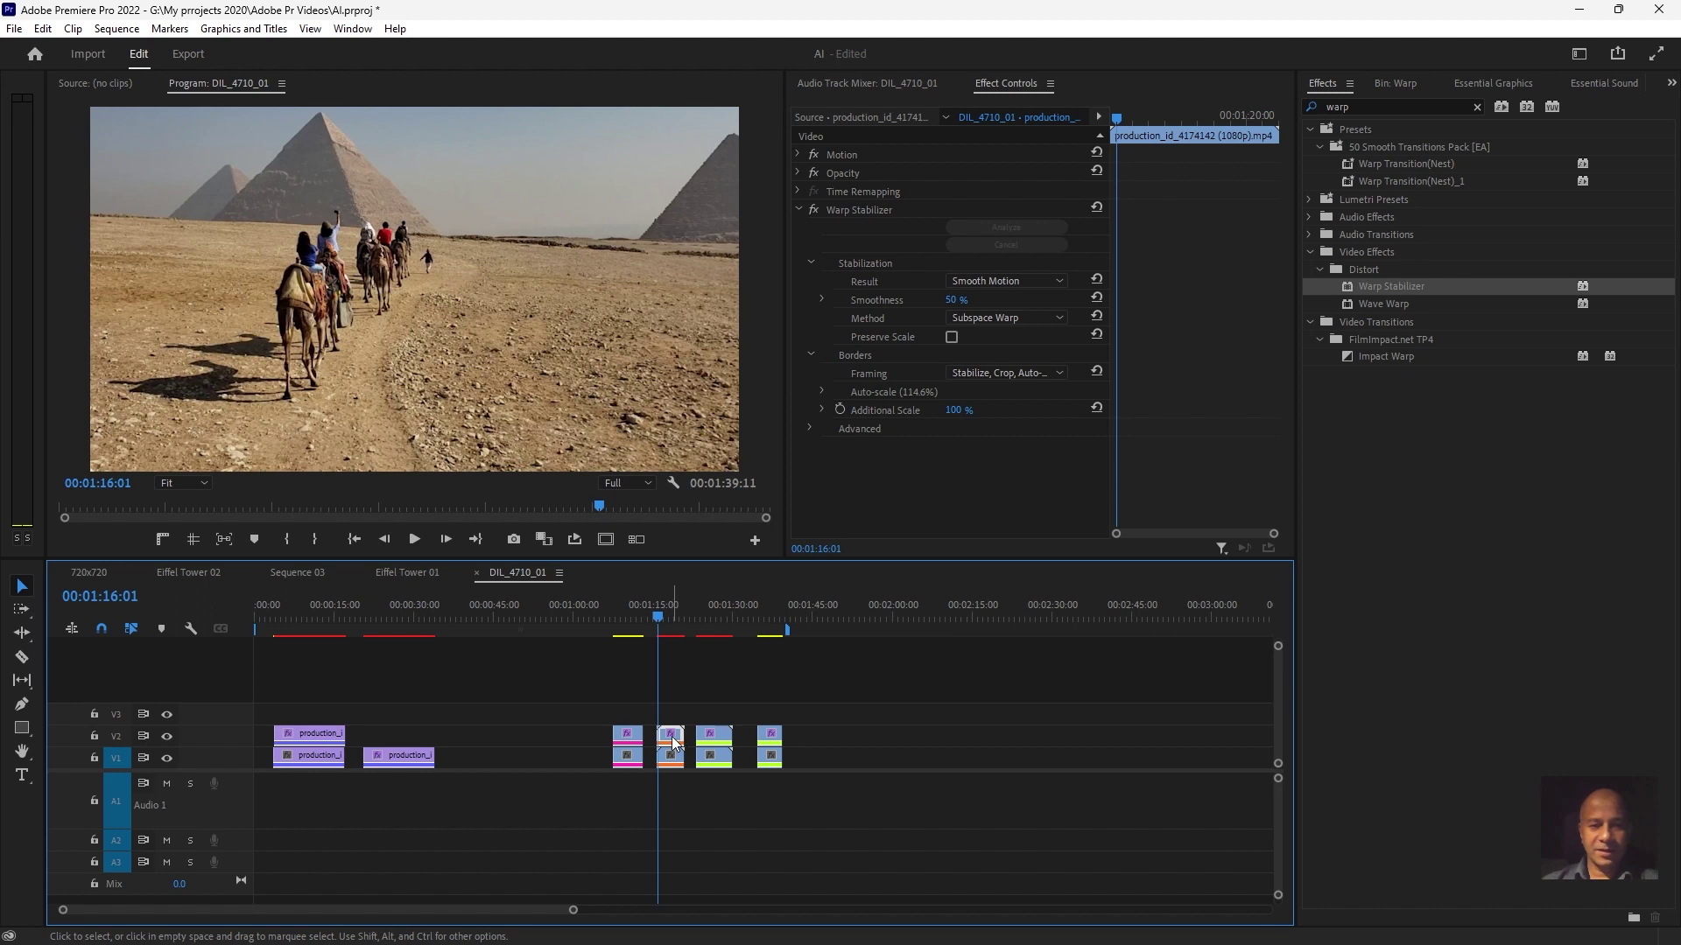
pyautogui.click(813, 211)
pyautogui.press('space')
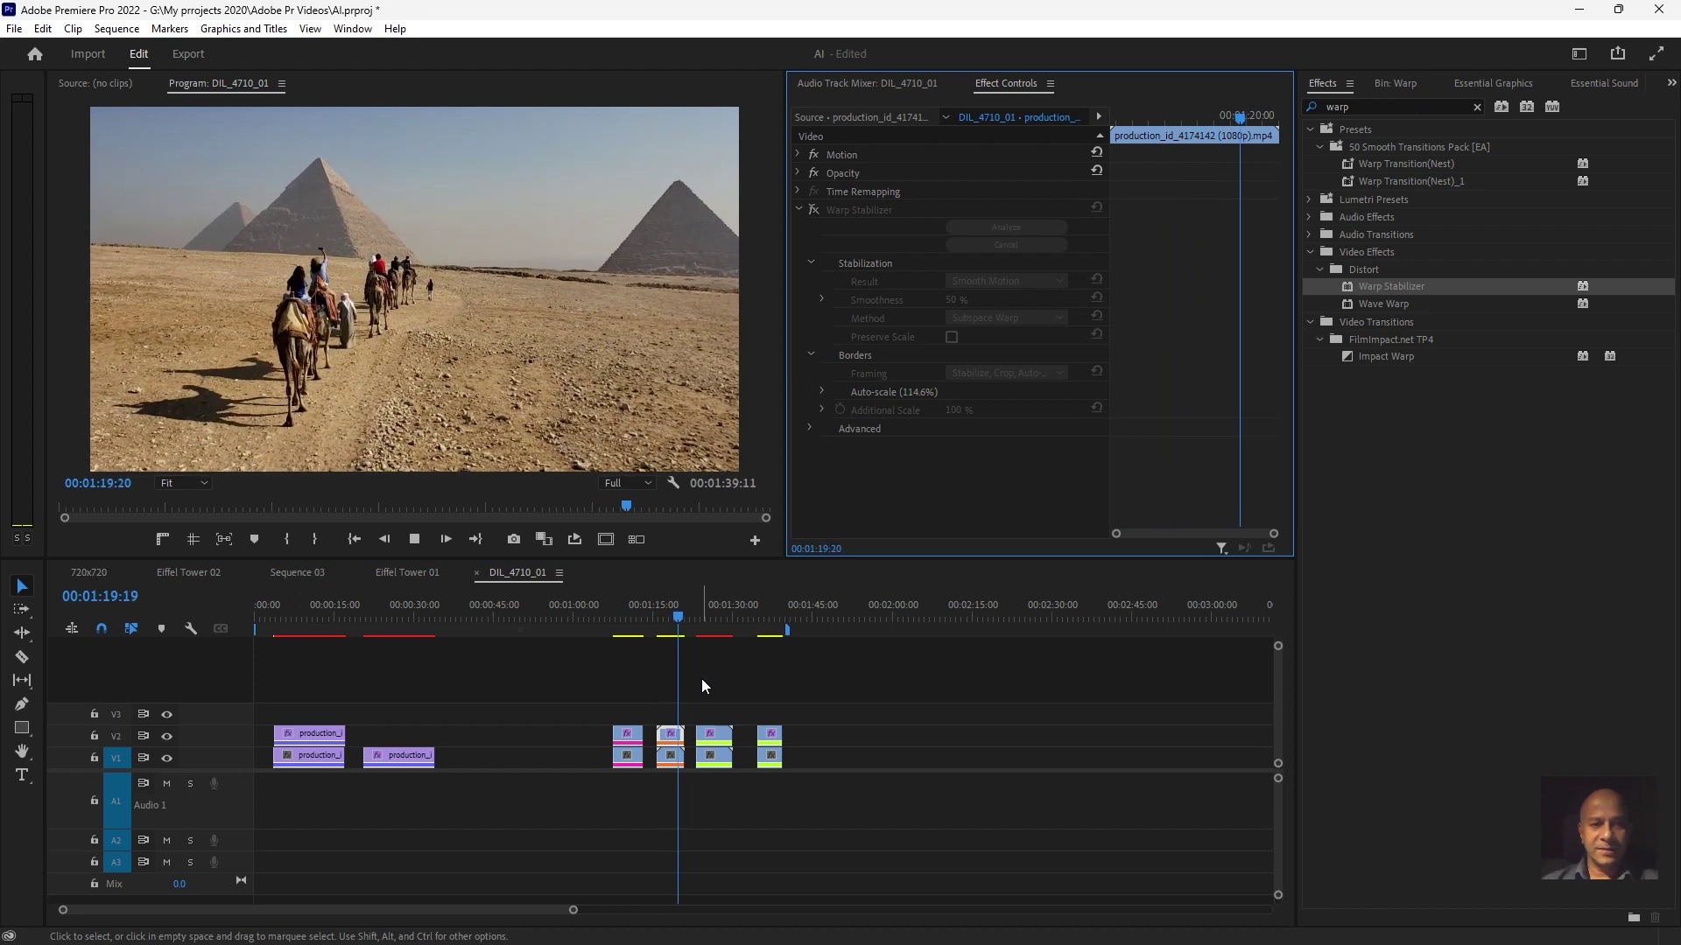
pyautogui.click(658, 623)
pyautogui.click(657, 623)
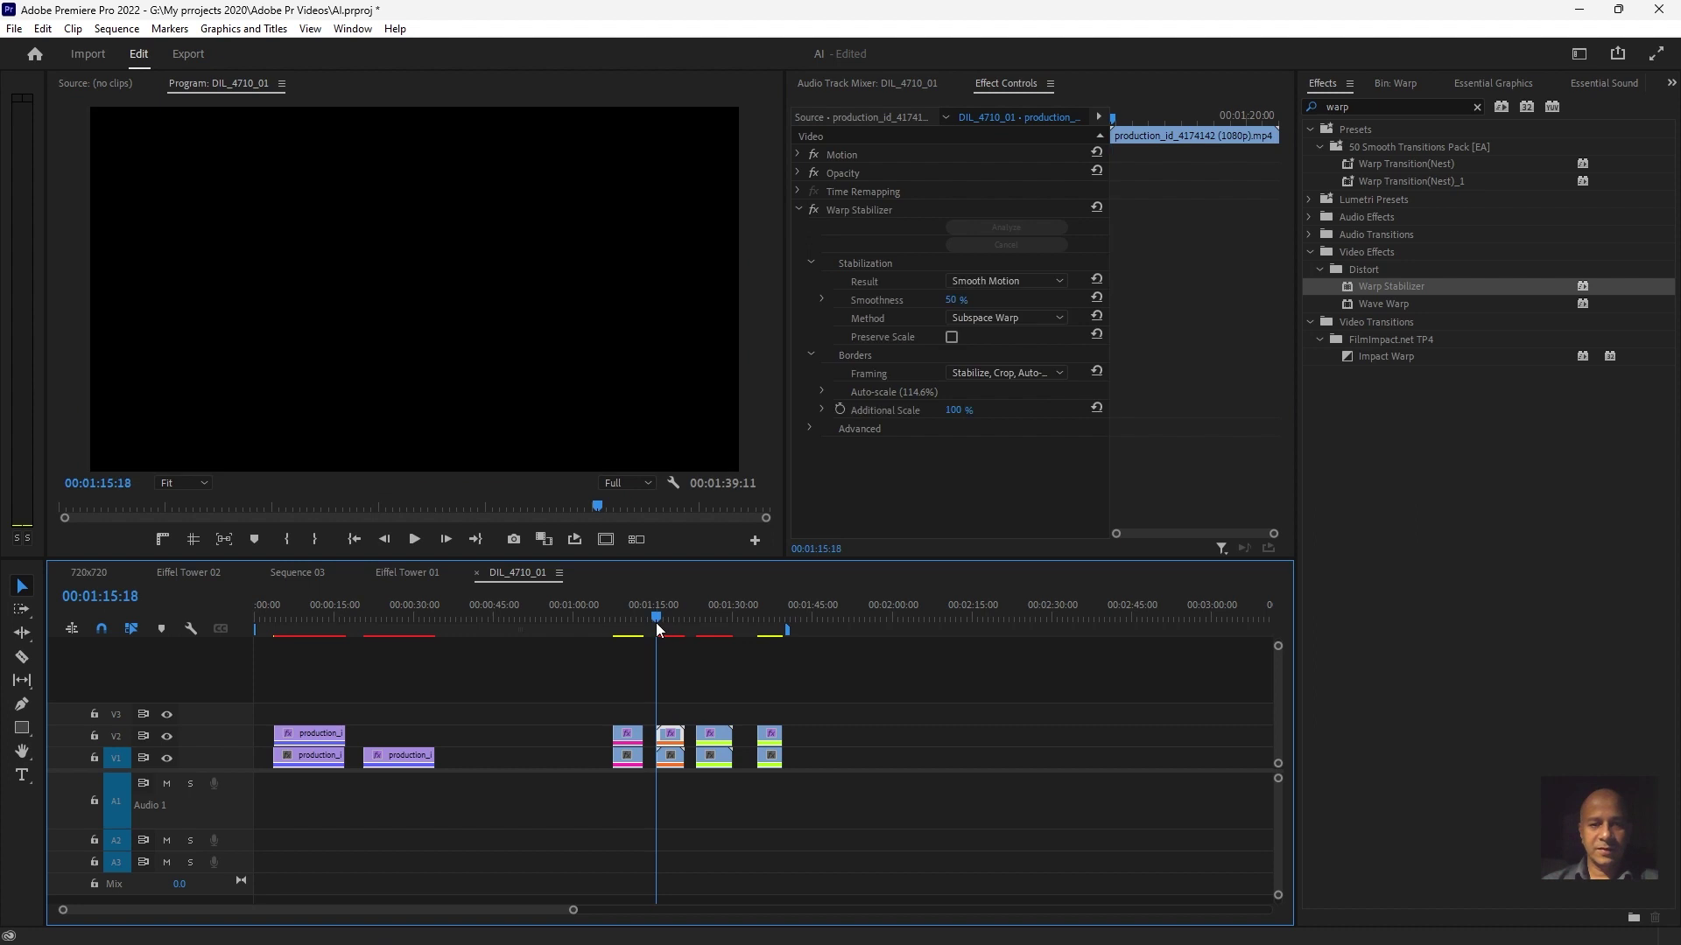
pyautogui.press('space')
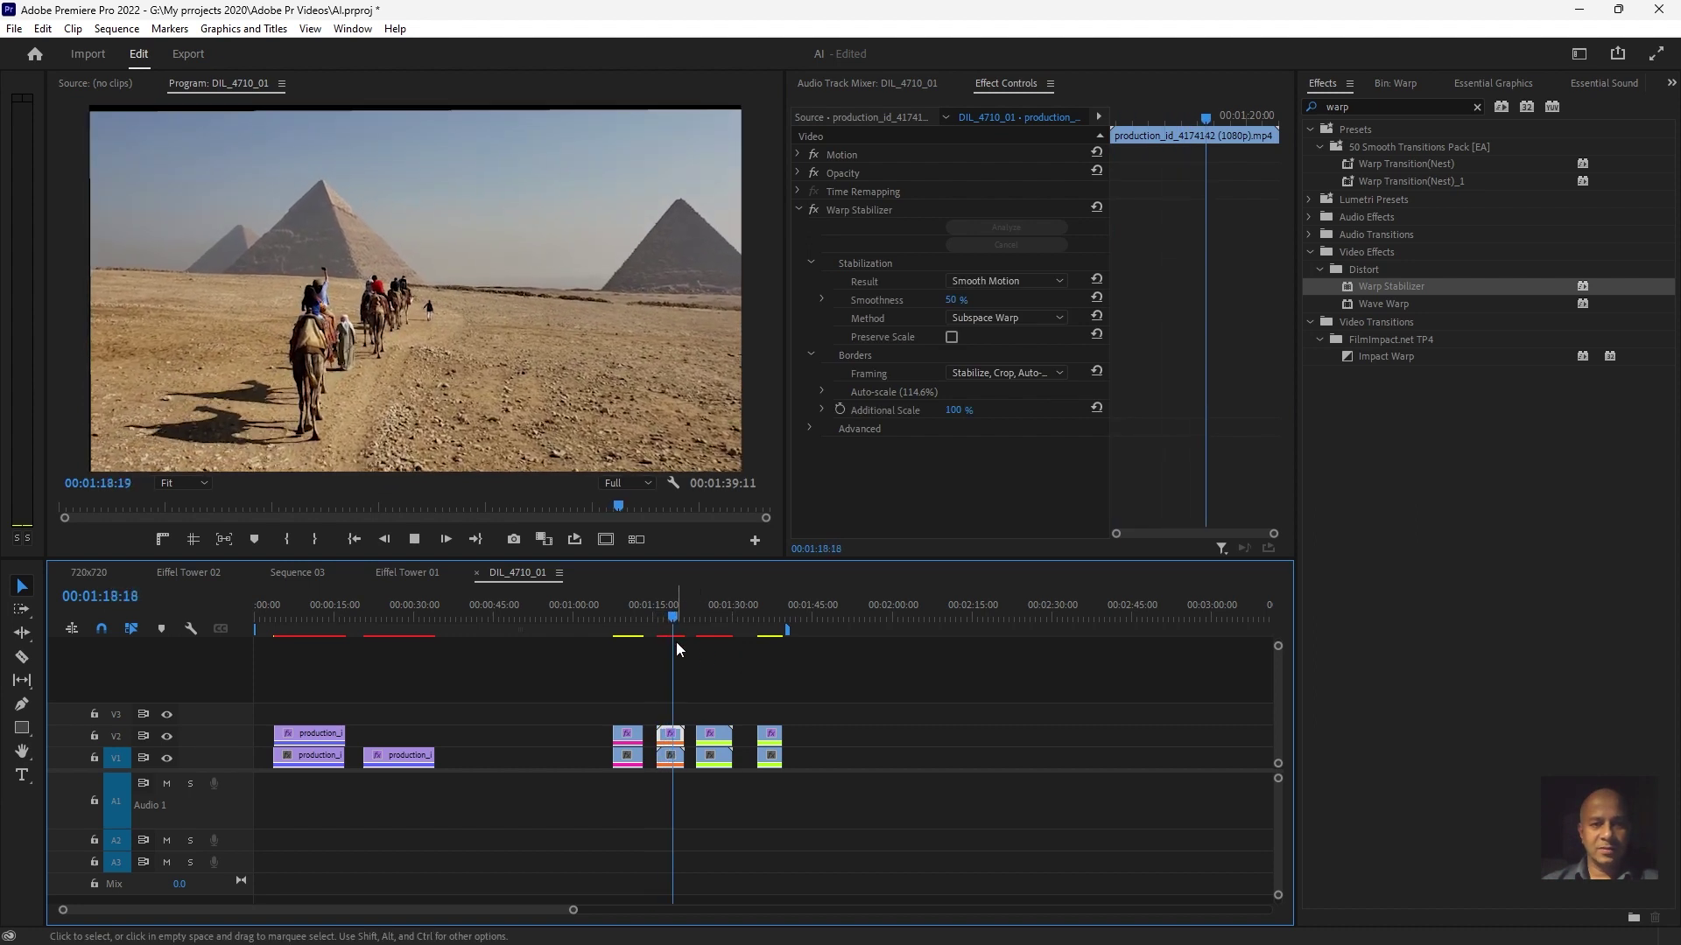
pyautogui.press('space')
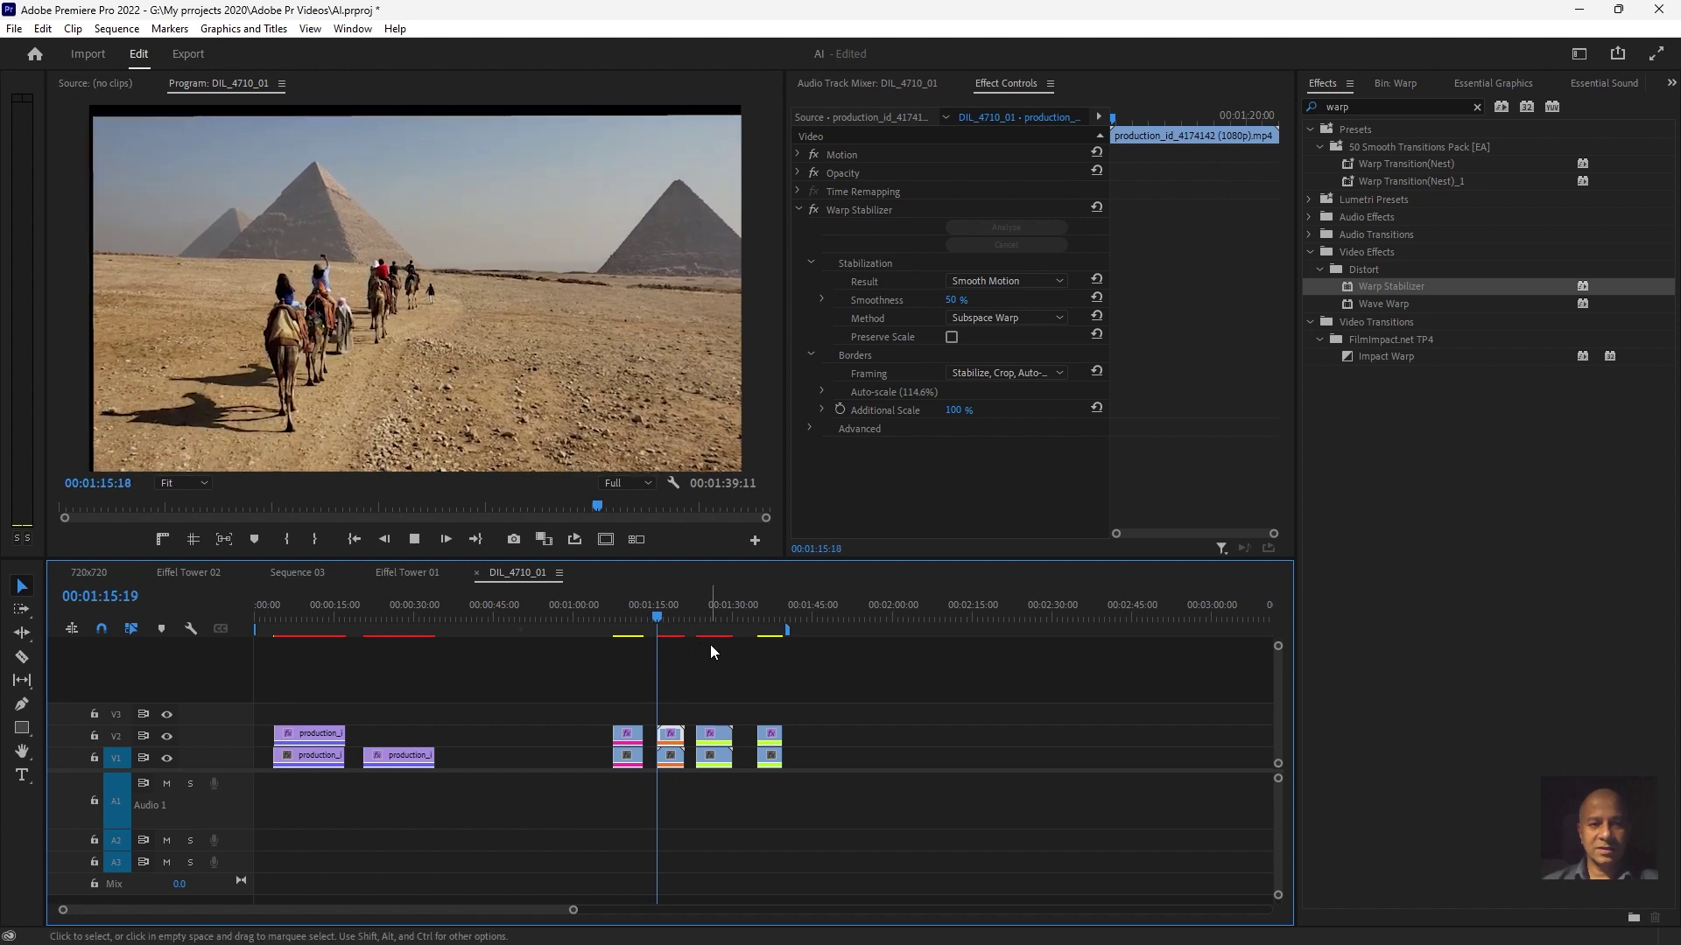
pyautogui.press('space')
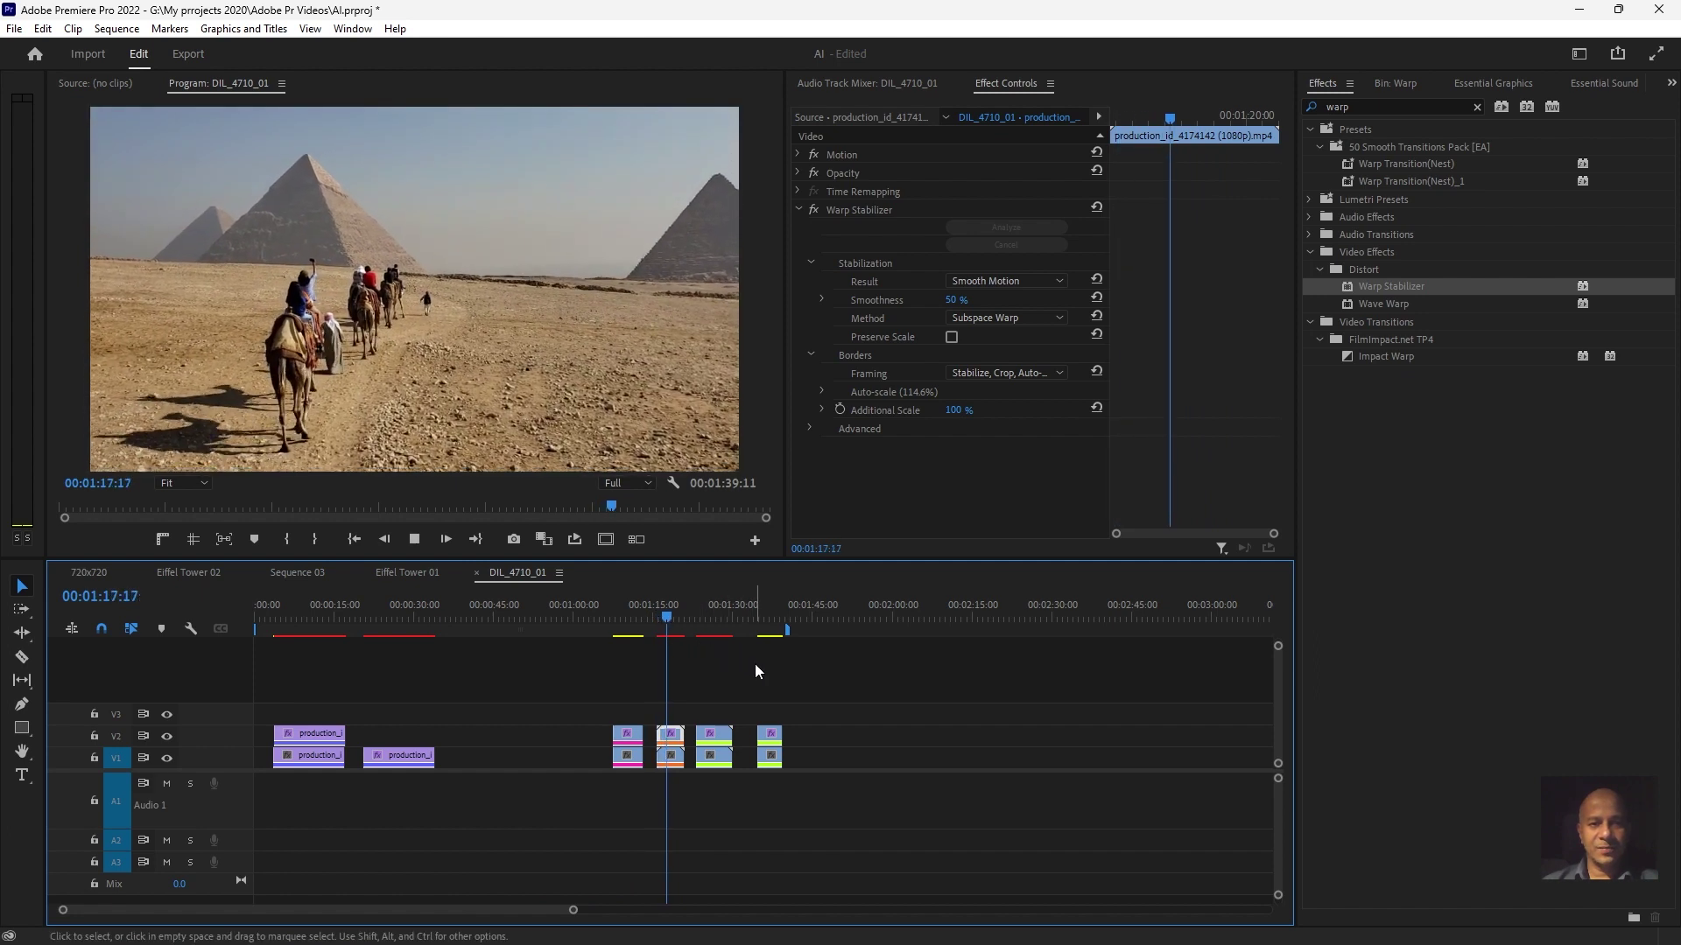
pyautogui.press('space')
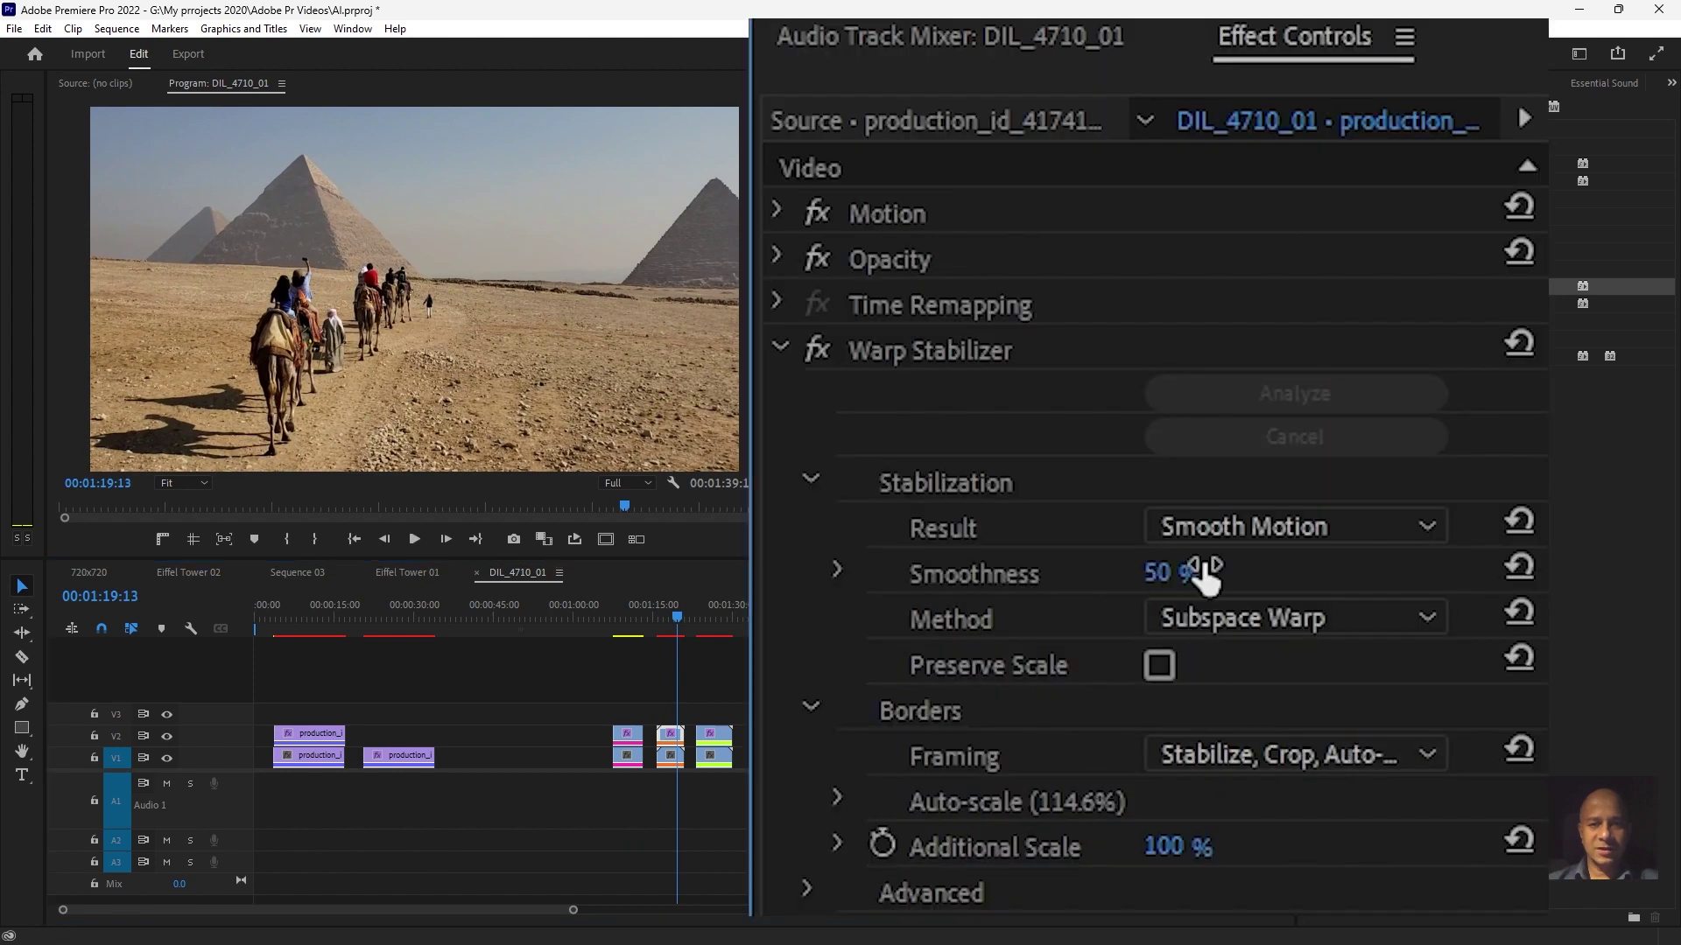
# Set the pyramids clip's Smoothness to 100, re-stabilize it, and play it from the clip start
pyautogui.click(1201, 571)
pyautogui.write('100')
pyautogui.press('Return')
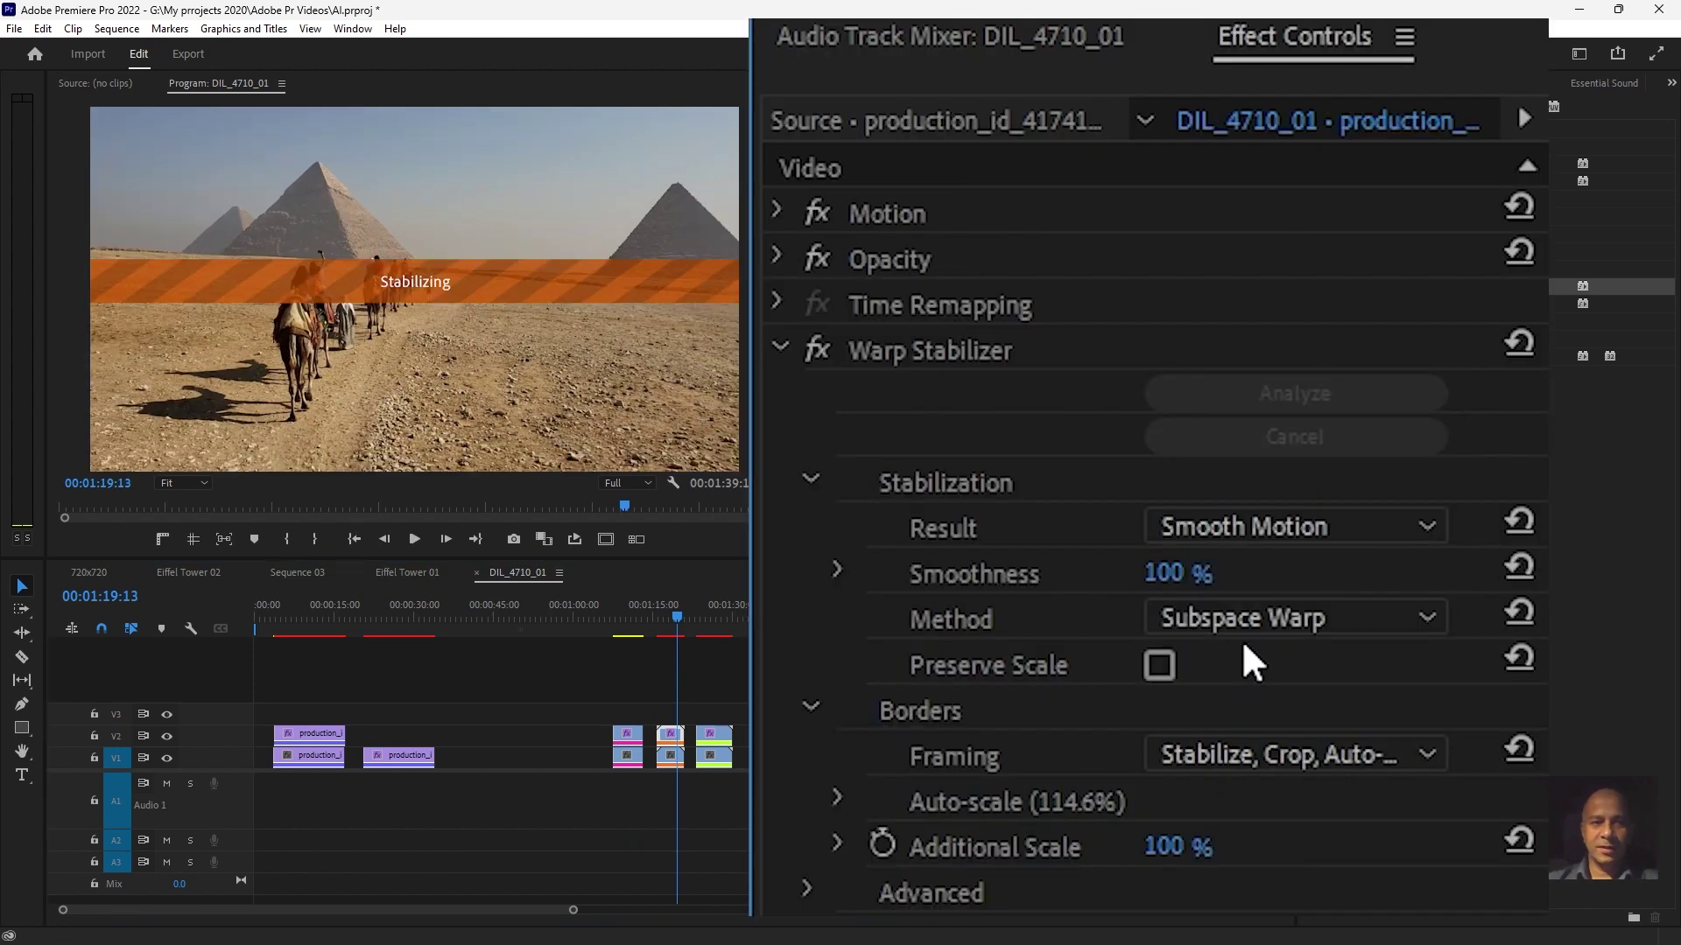
pyautogui.moveTo(692, 613); pyautogui.dragTo(657, 619)
pyautogui.press('space')
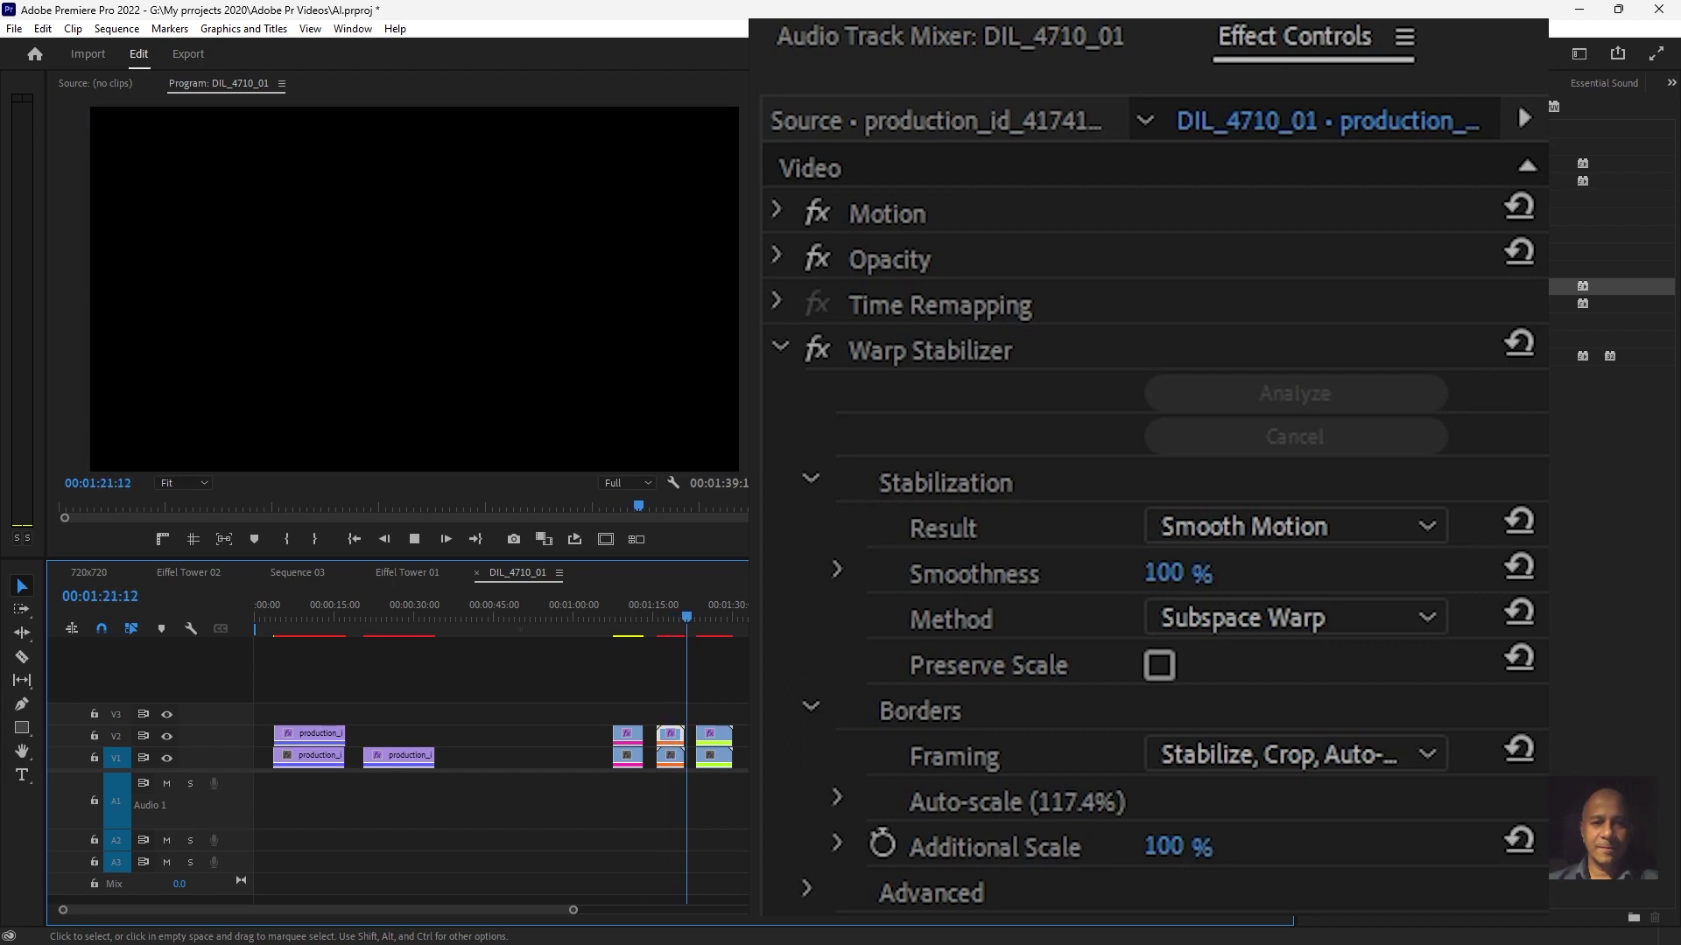
pyautogui.moveTo(664, 627); pyautogui.dragTo(656, 627)
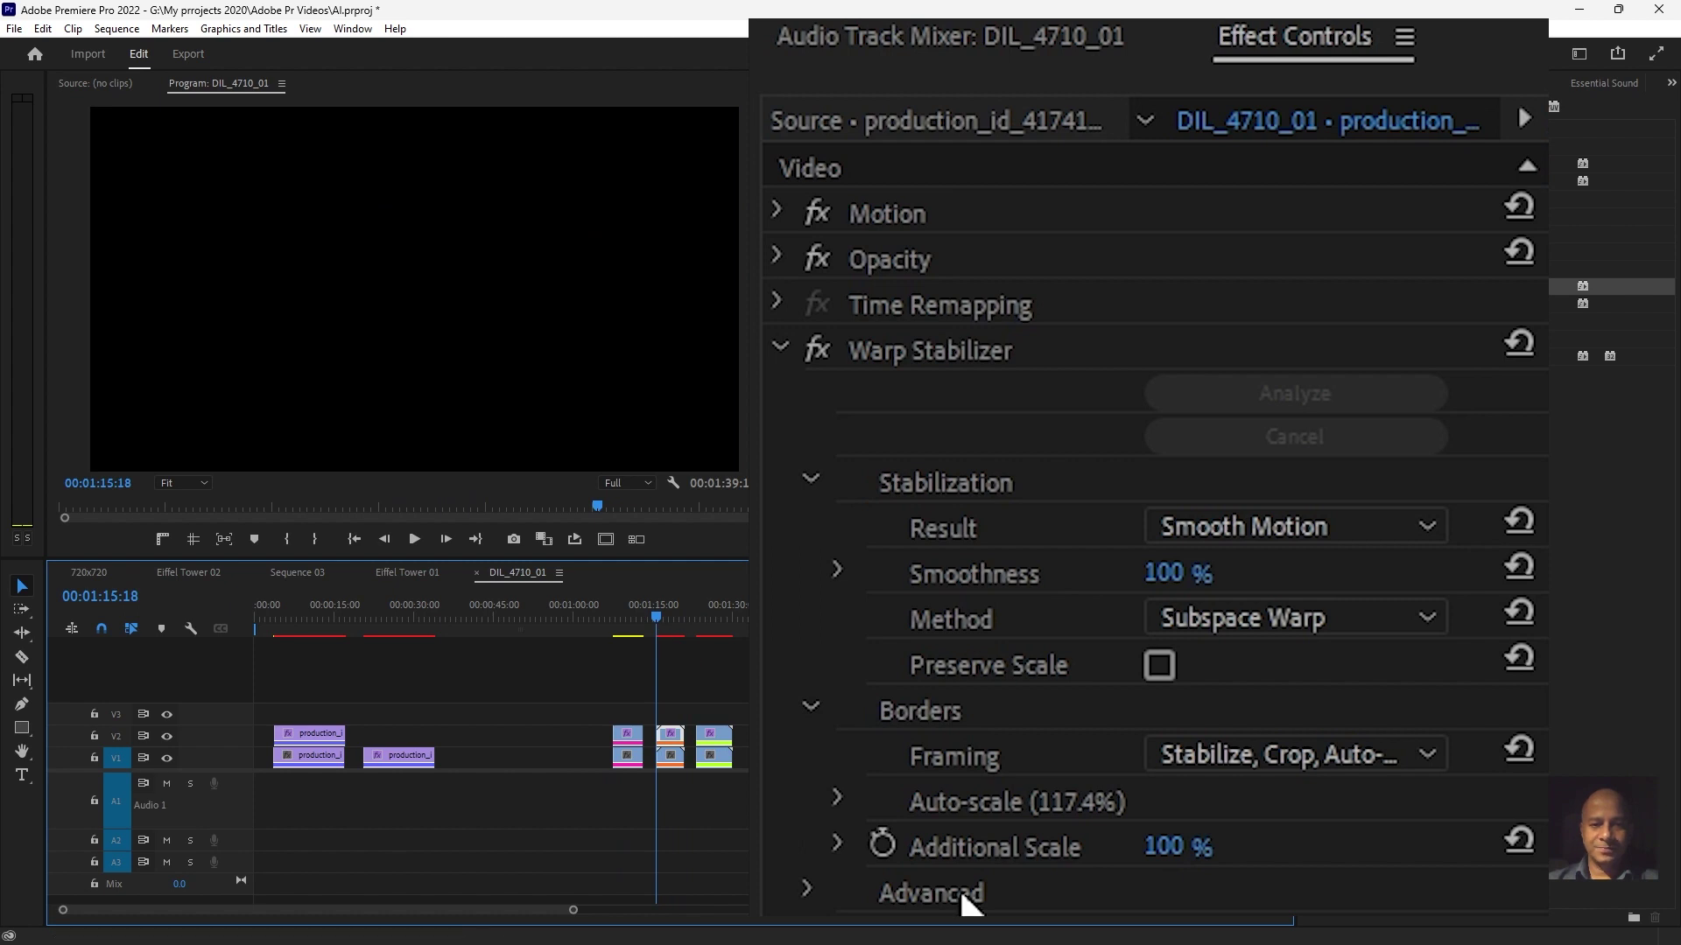
pyautogui.click(1178, 574)
# Set Smoothness to 50 with the Position, Scale, Rotation method and play the pyramids clip
pyautogui.write('50')
pyautogui.click(1283, 609)
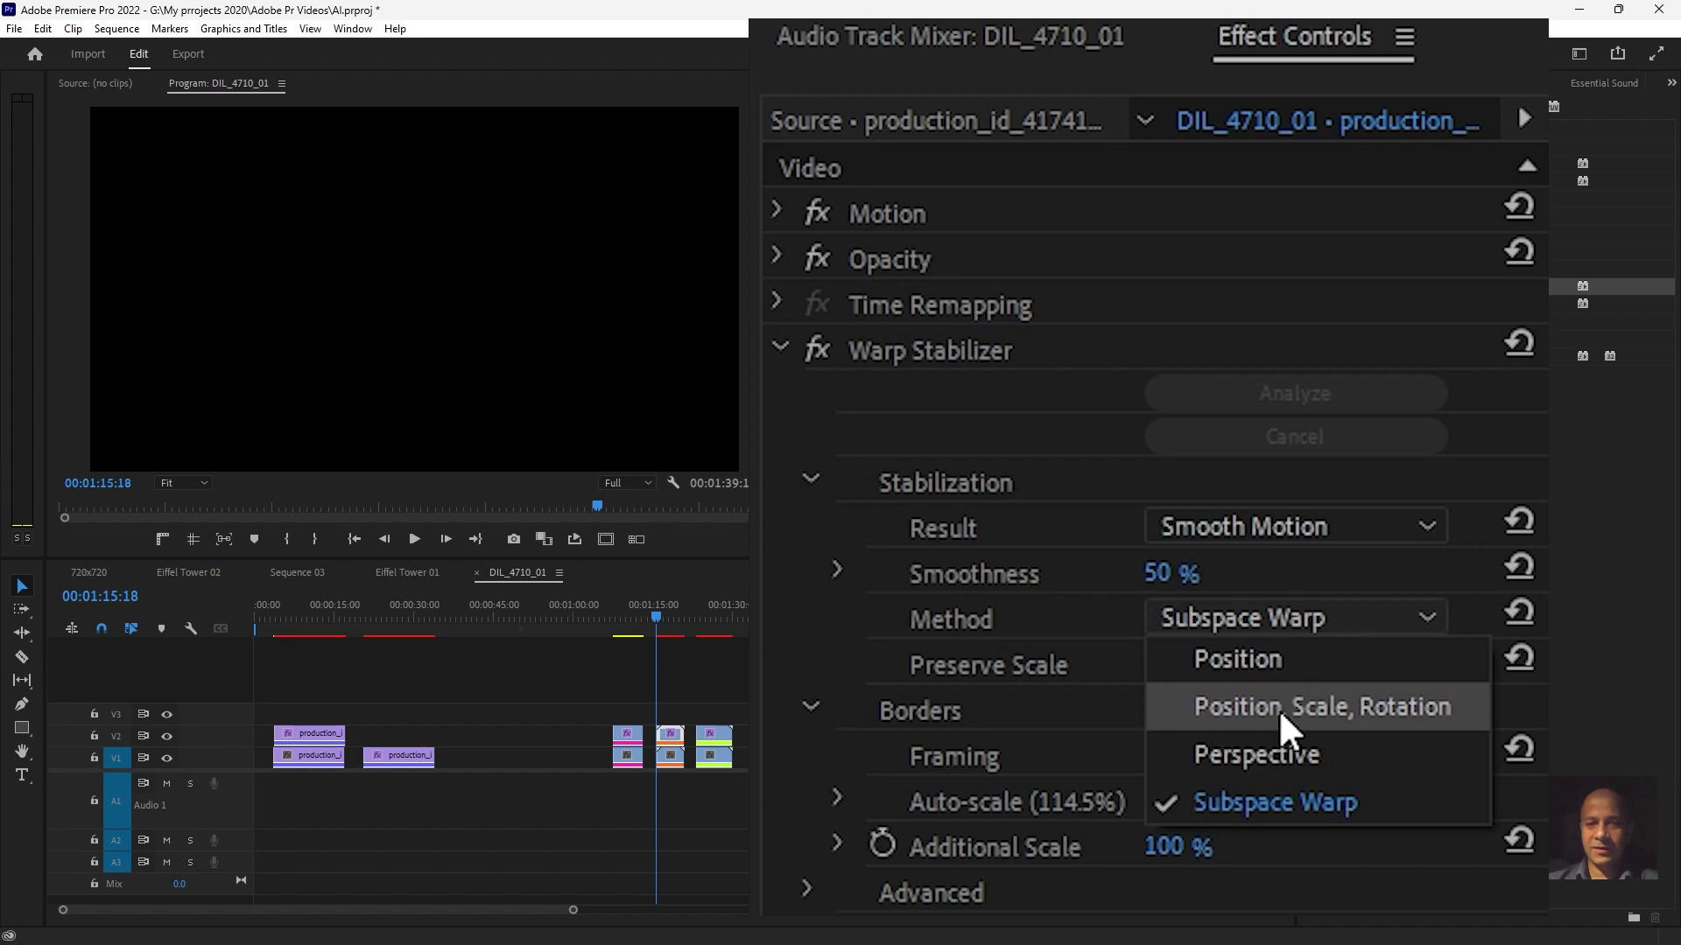
pyautogui.click(1353, 709)
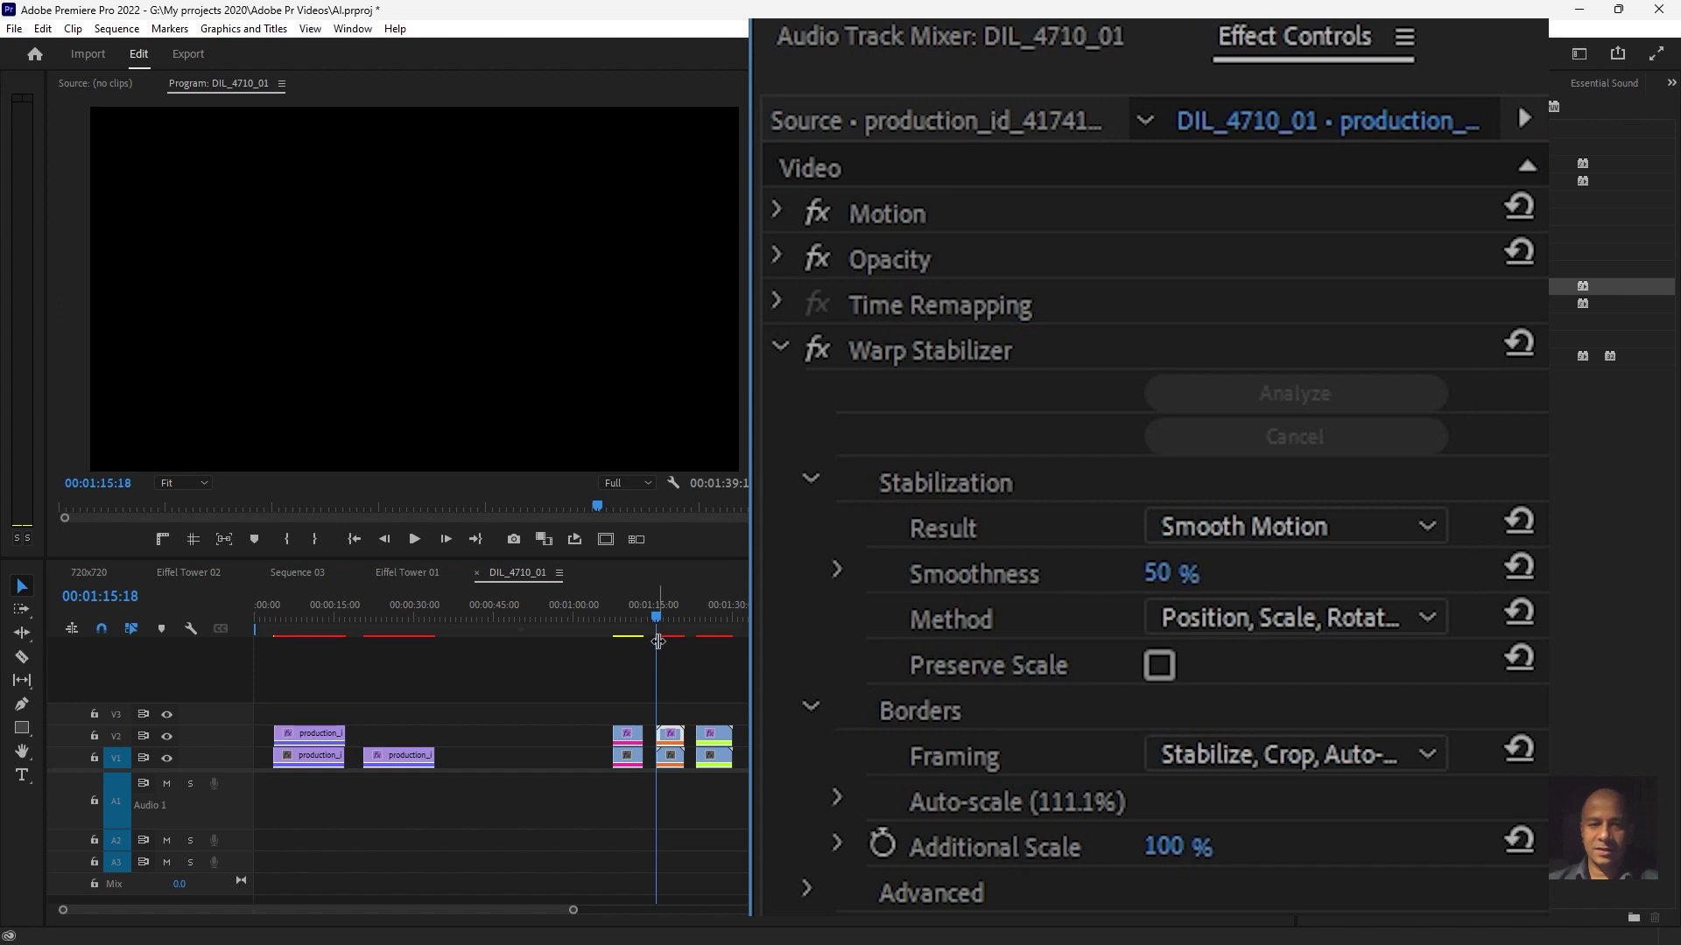
pyautogui.click(659, 626)
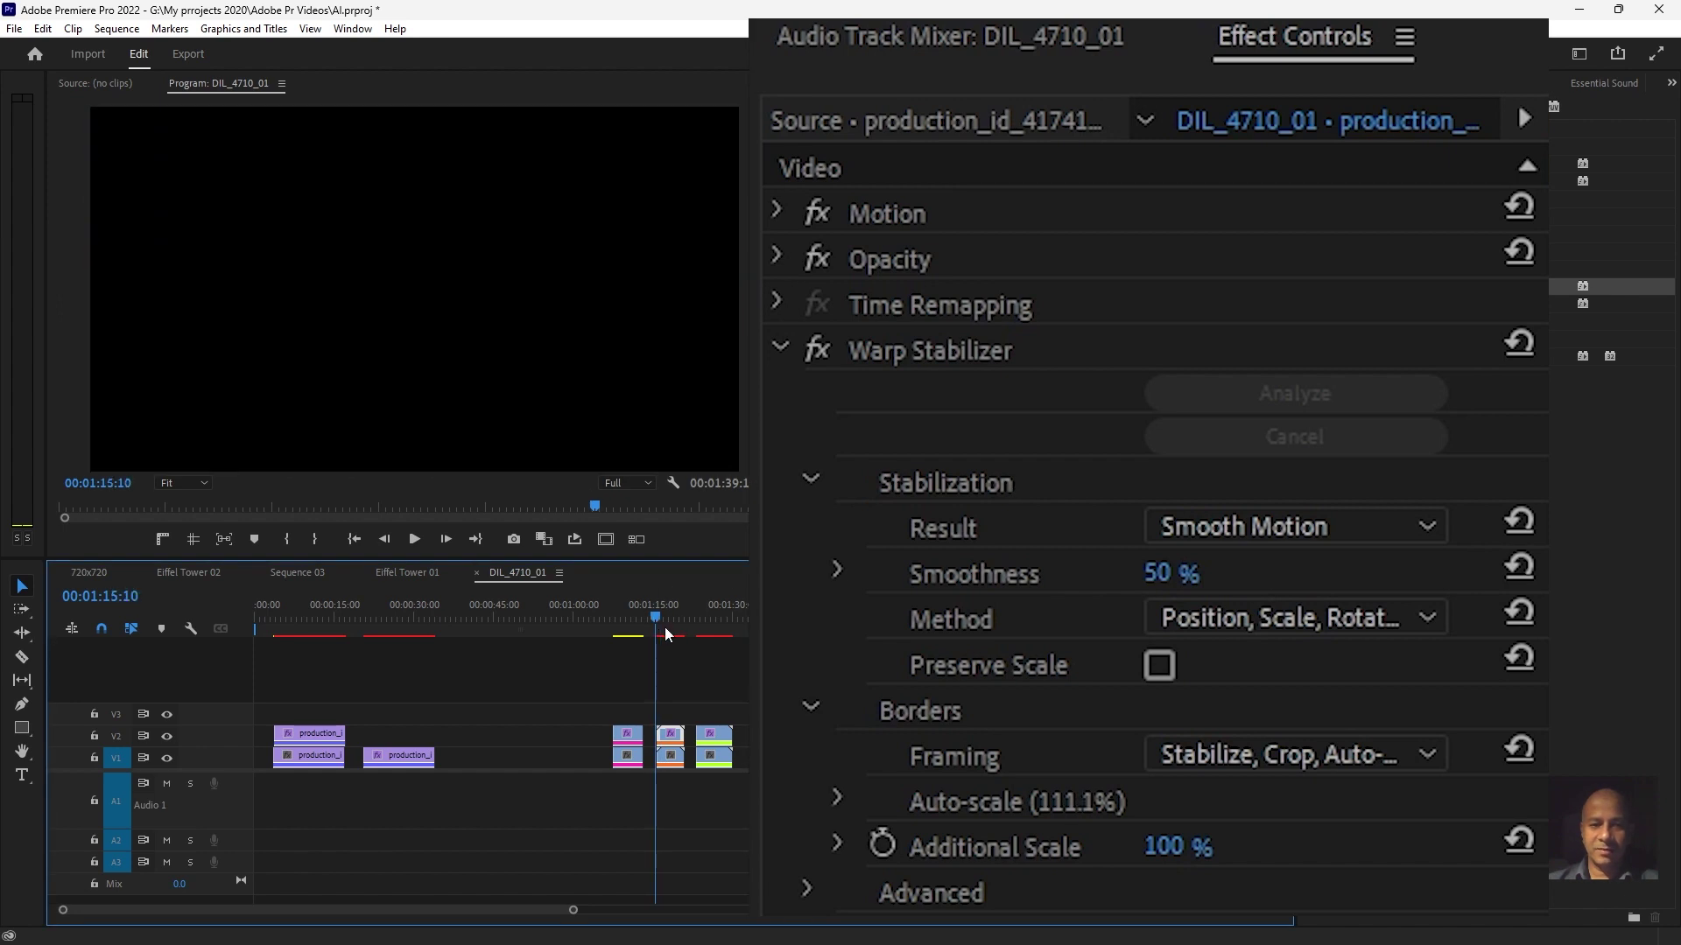
pyautogui.press('space')
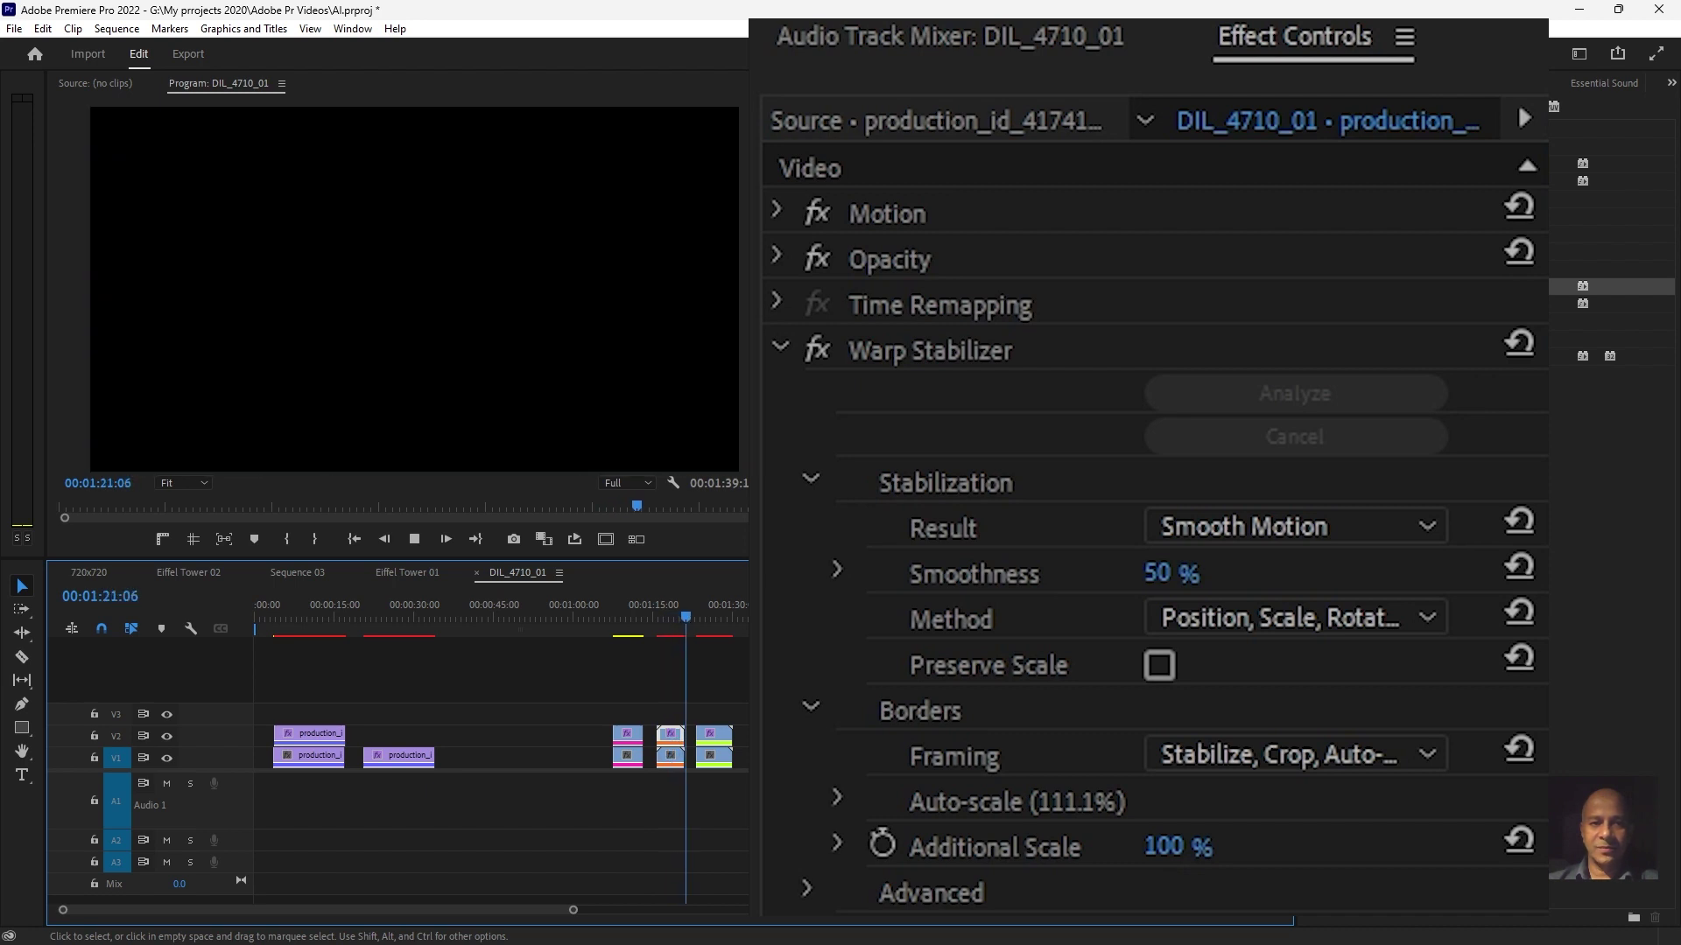
pyautogui.click(1353, 742)
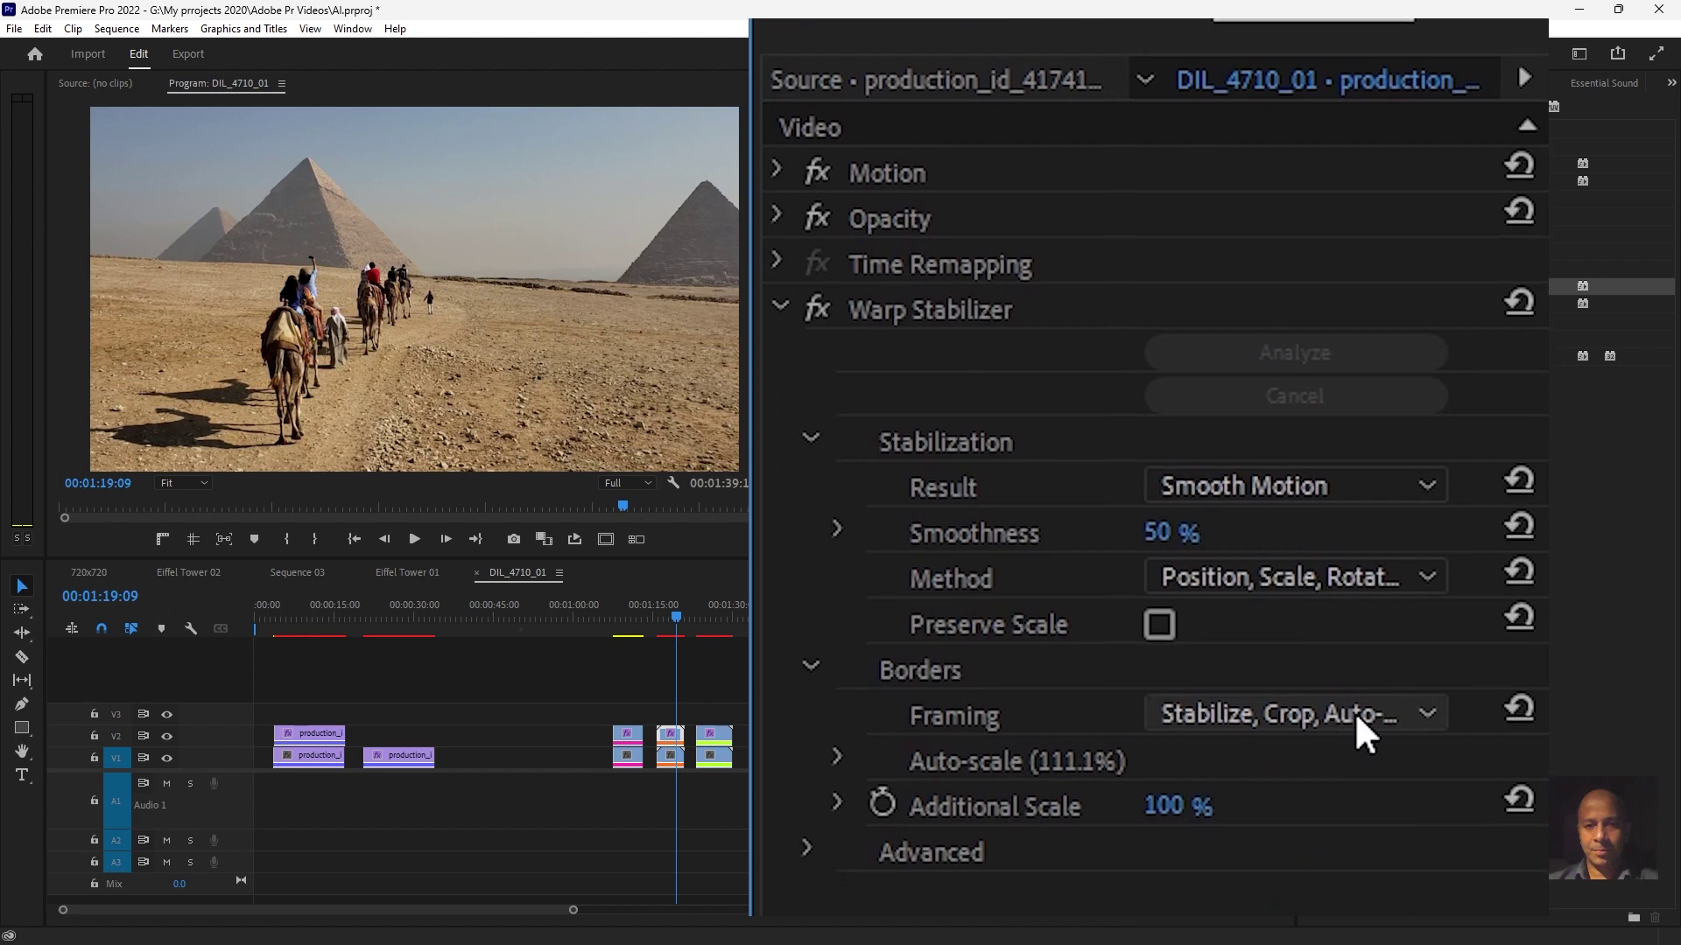
# Set Framing to Stabilize Only and preview the pyramids clip from its start
pyautogui.click(1353, 697)
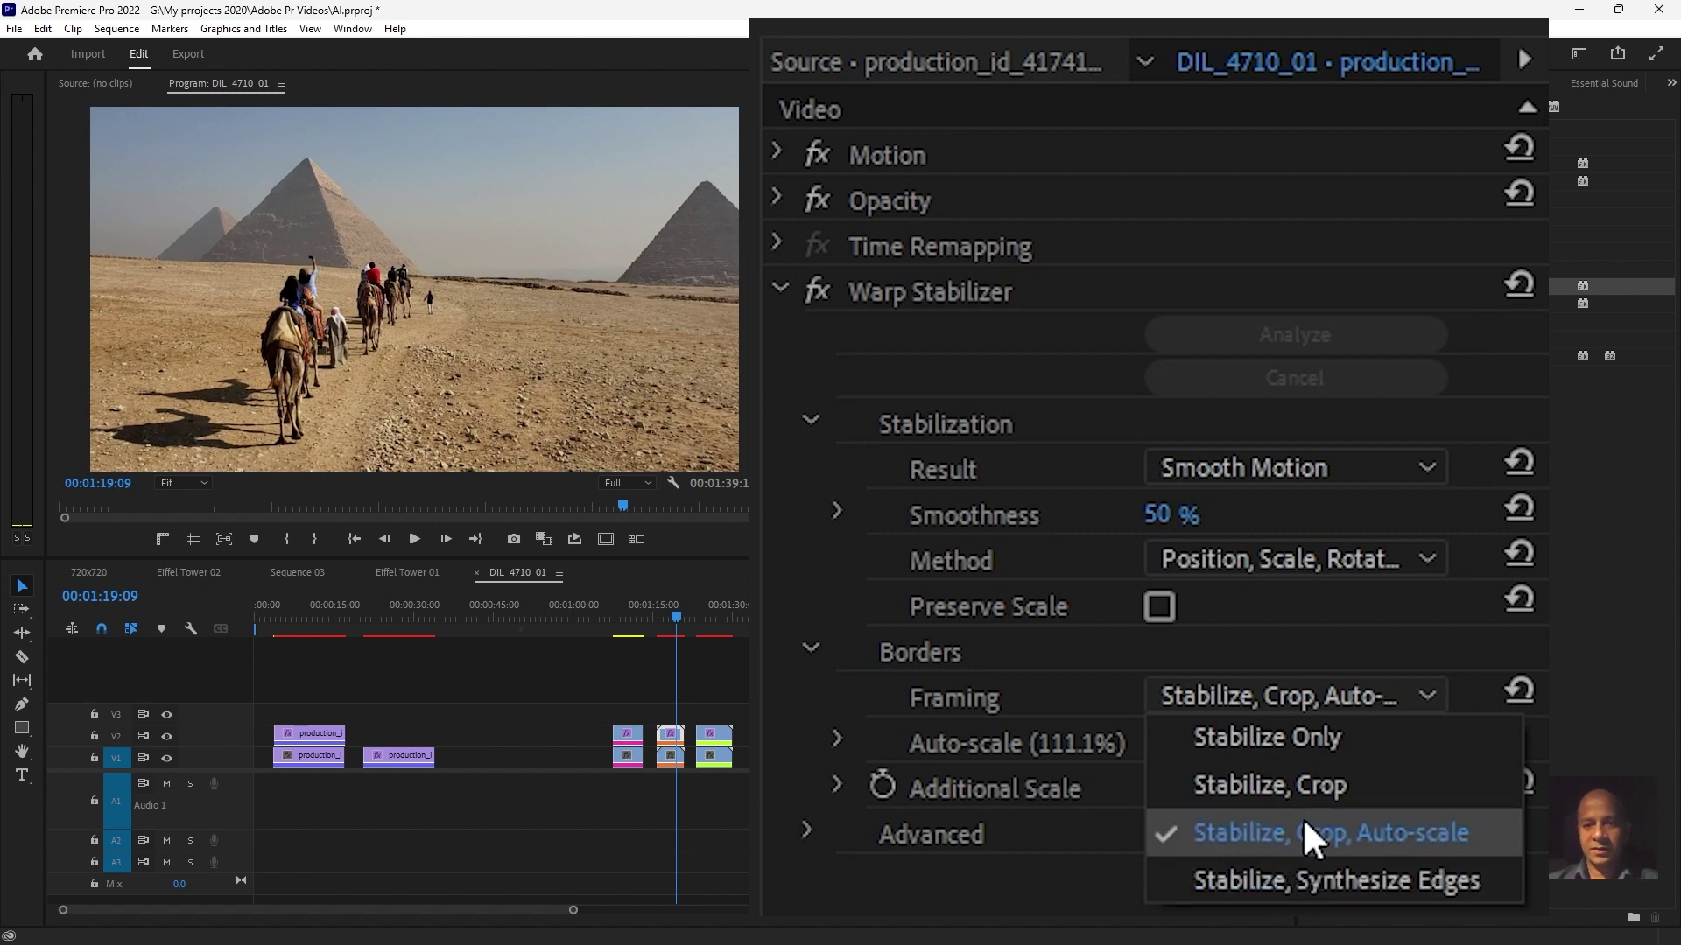
pyautogui.click(1309, 743)
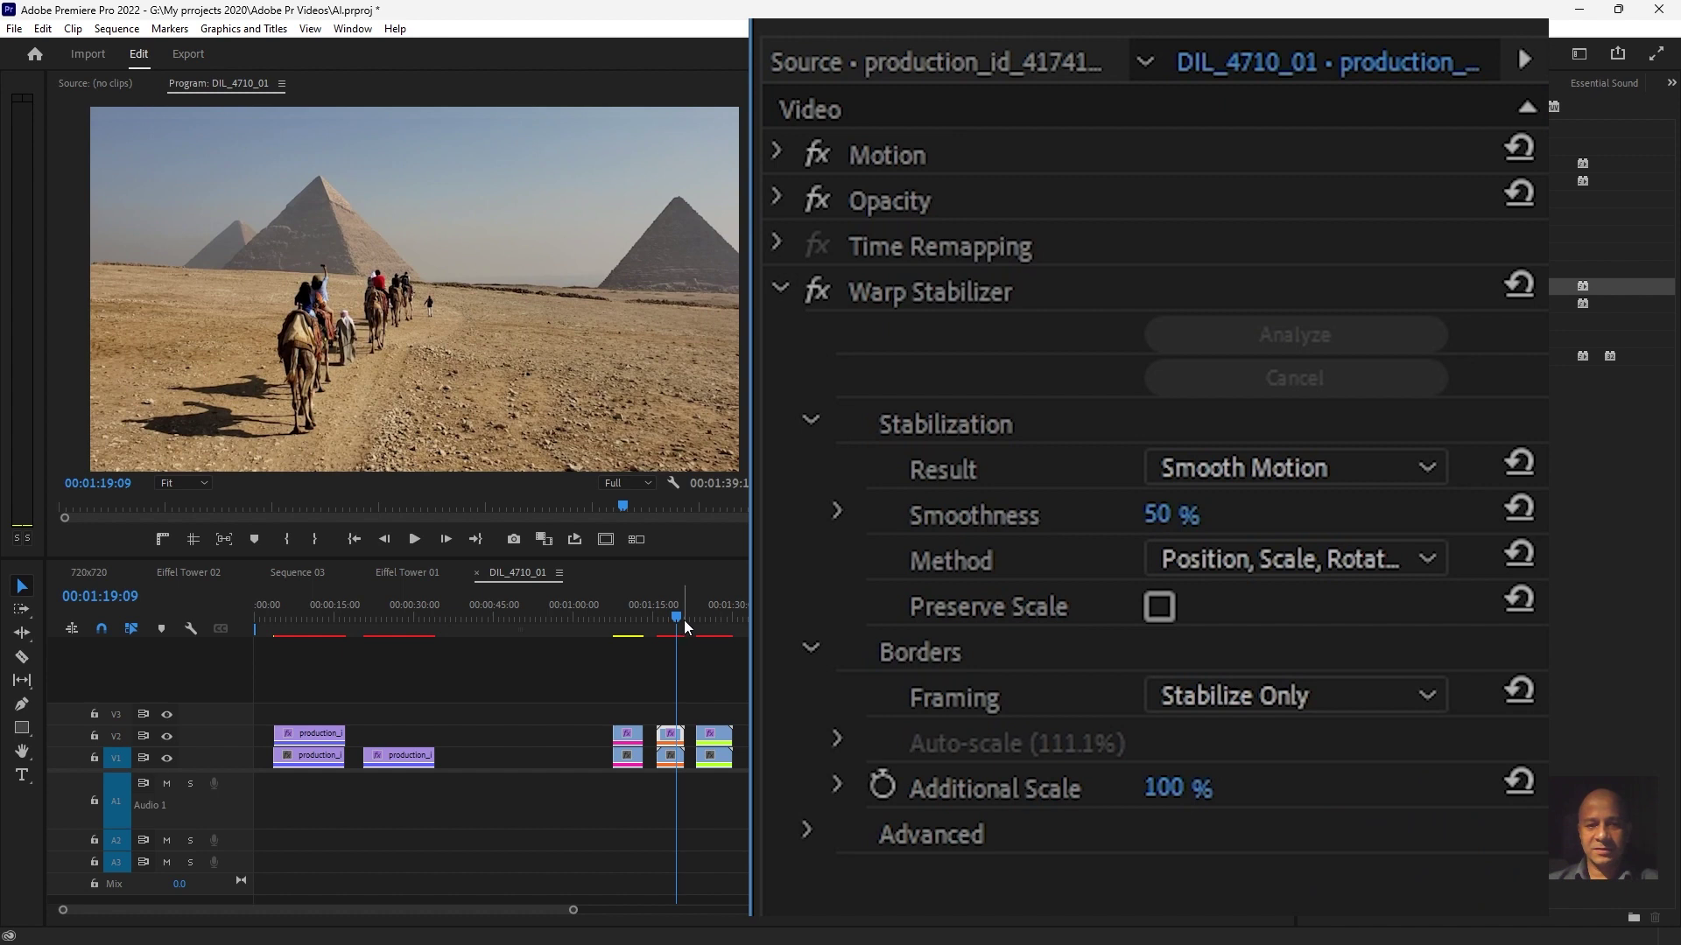
pyautogui.moveTo(685, 620); pyautogui.dragTo(654, 632)
pyautogui.press('space')
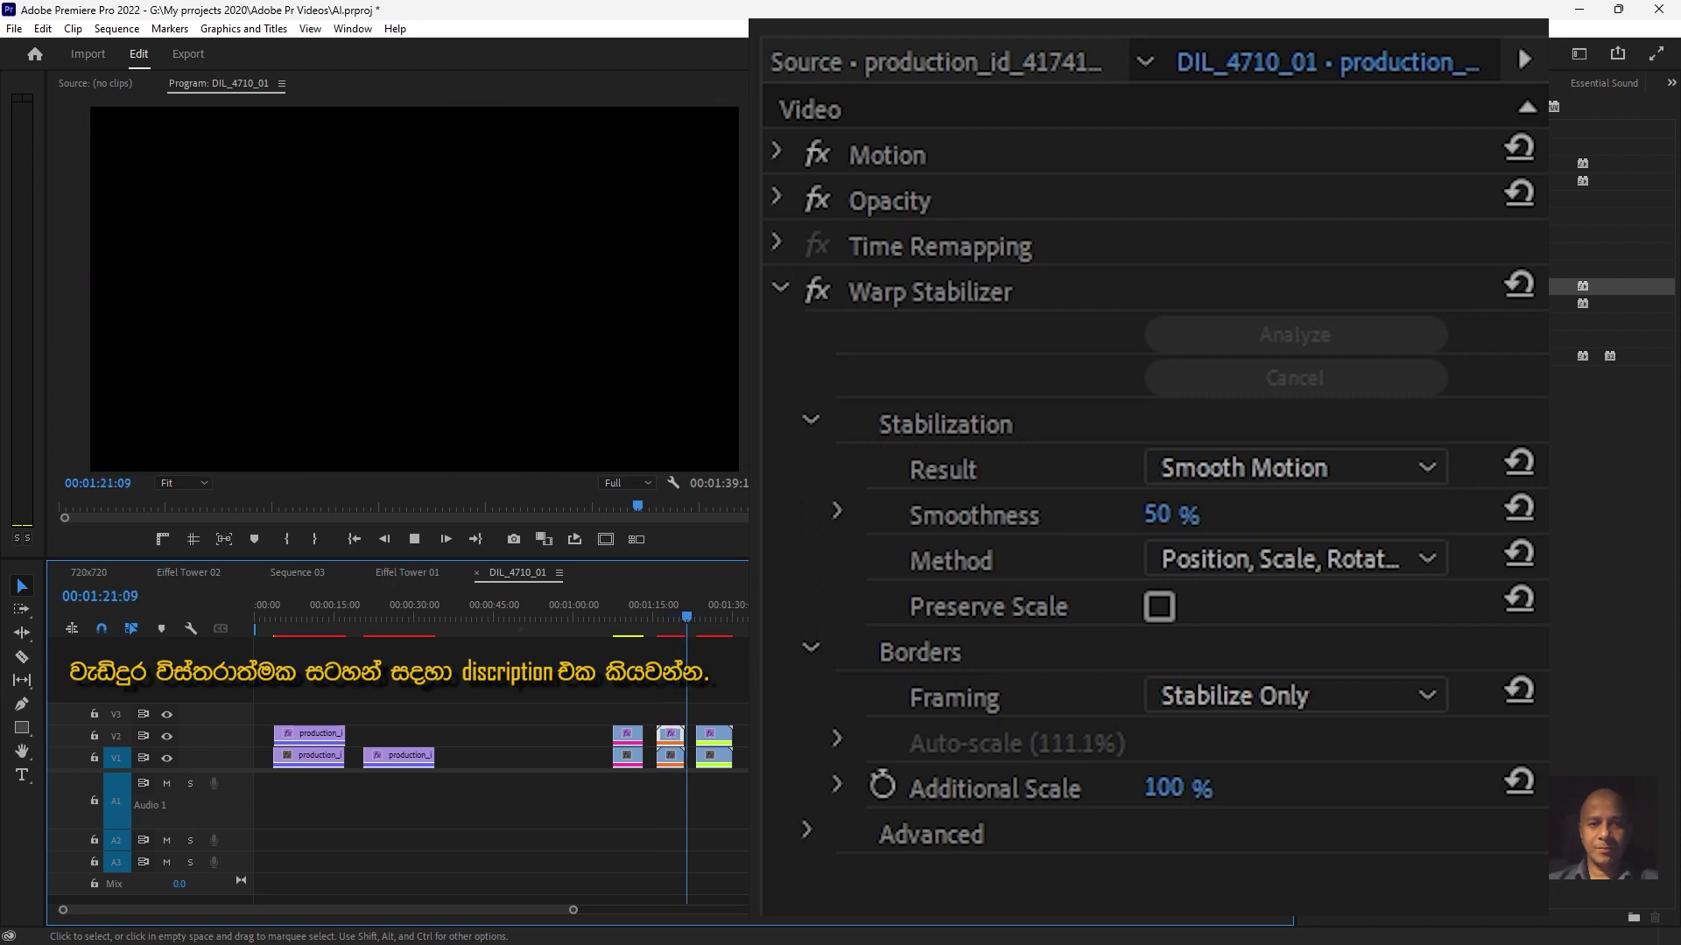
pyautogui.click(666, 618)
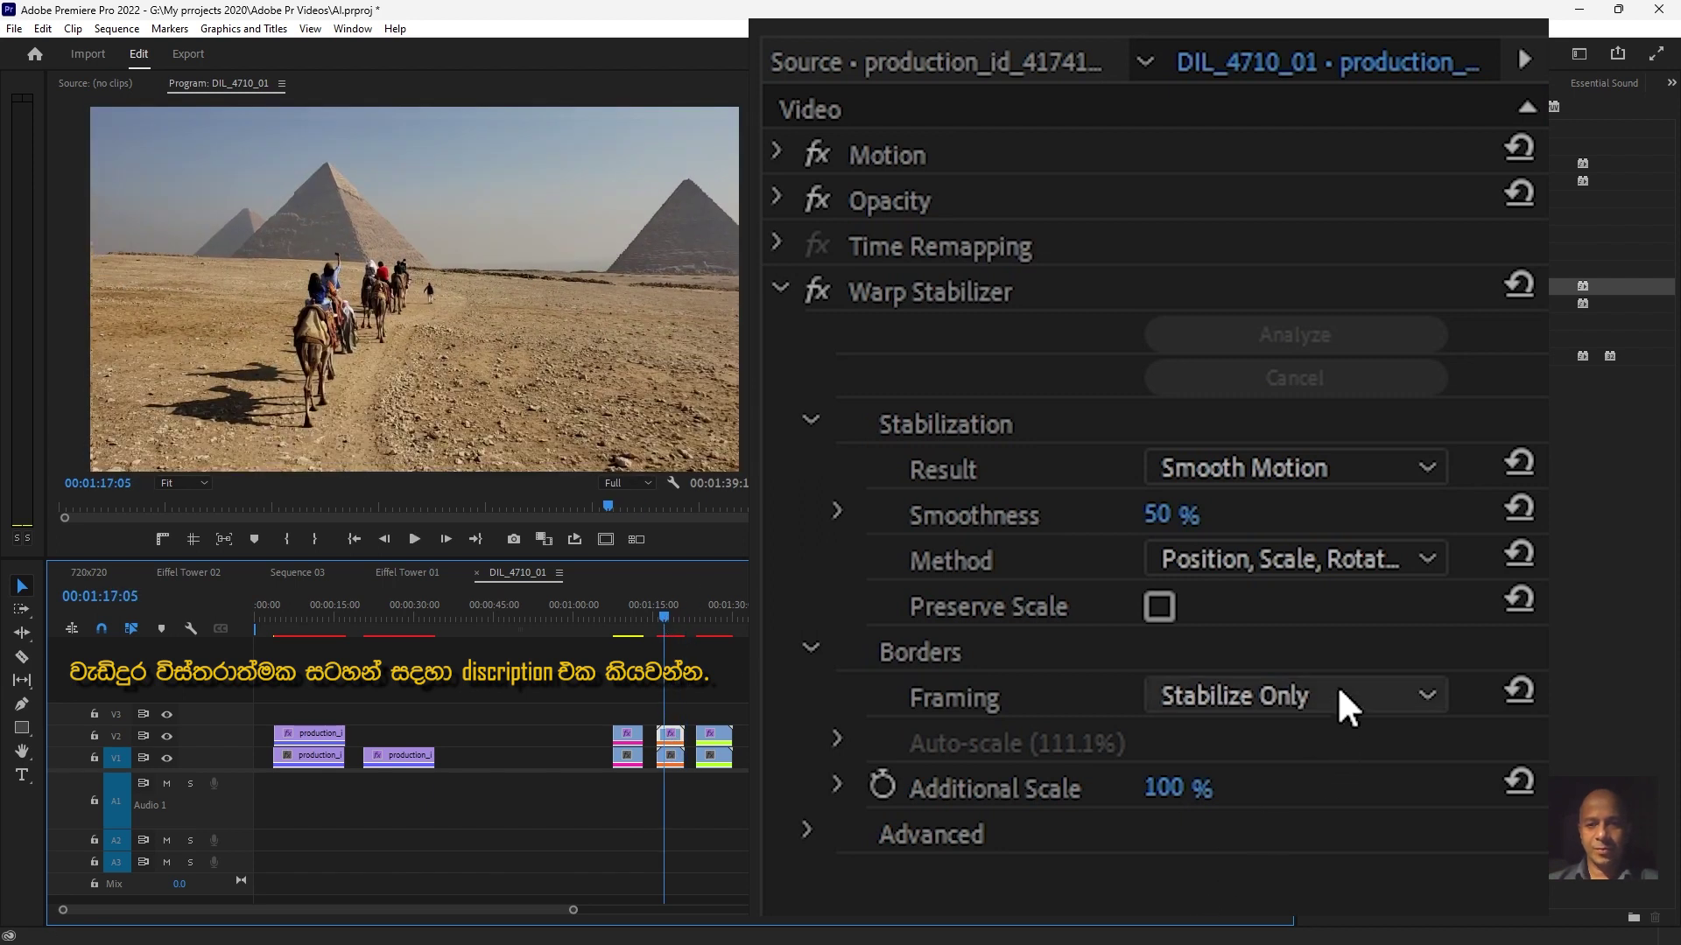
pyautogui.rightClick(674, 746)
pyautogui.press('Escape')
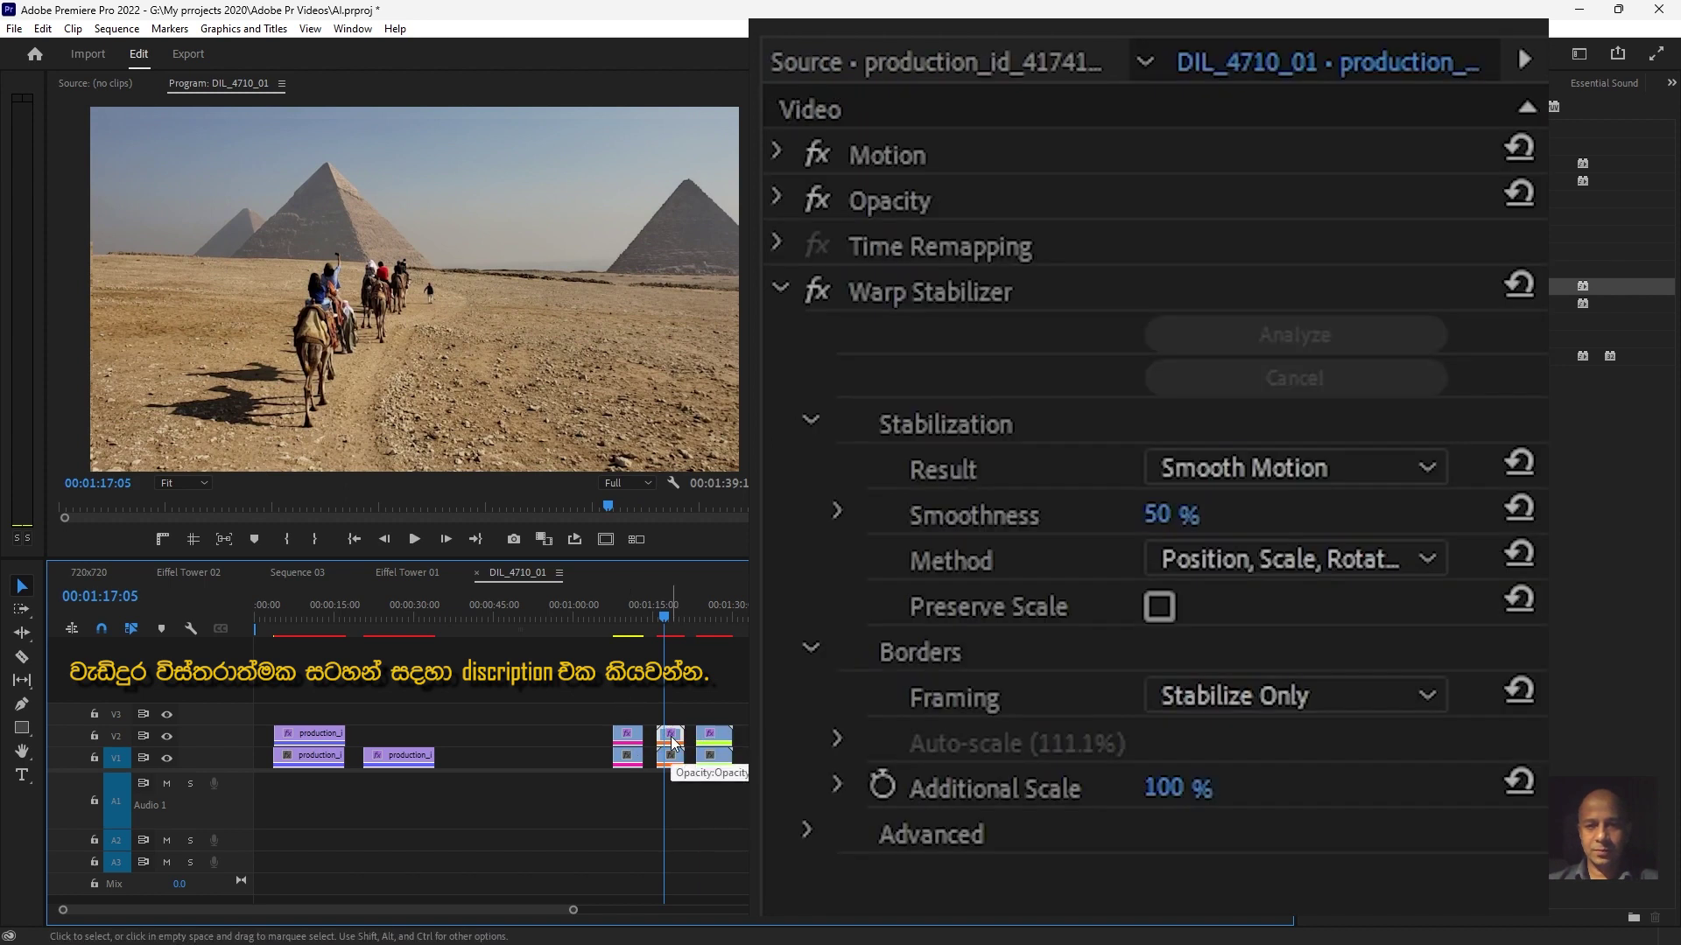
# Select the last buildings clip, disable Warp Stabilizer, and play the unstabilized footage
pyautogui.moveTo(693, 625); pyautogui.dragTo(701, 623)
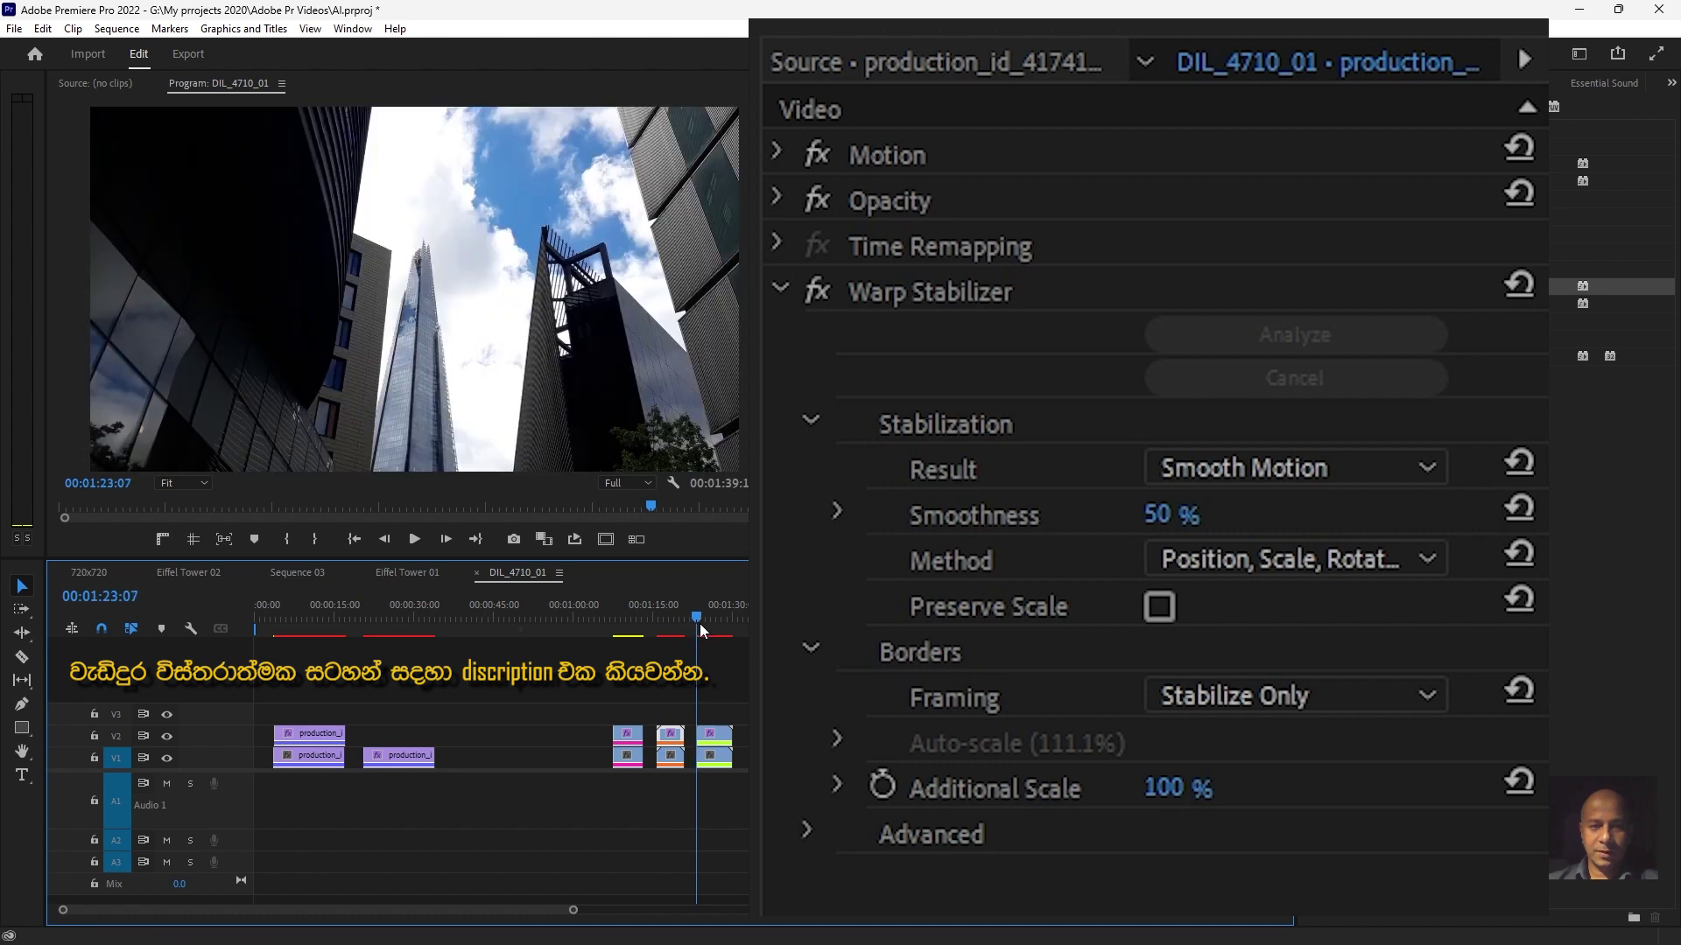
pyautogui.click(716, 739)
pyautogui.click(817, 291)
pyautogui.press('space')
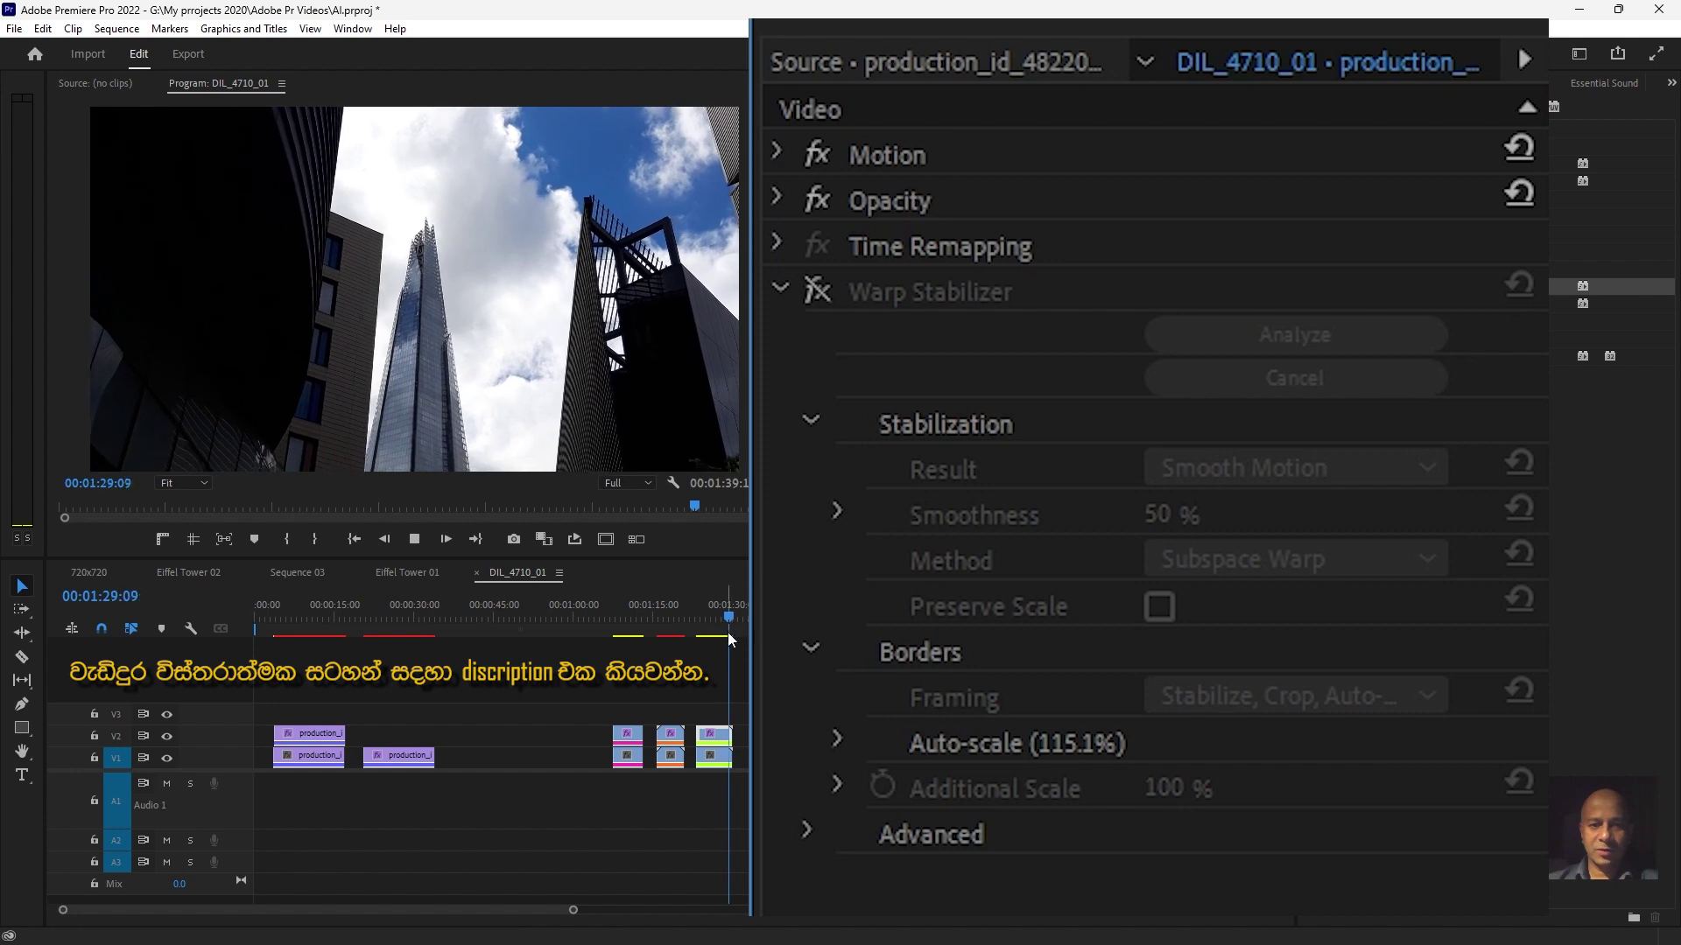
pyautogui.click(696, 623)
pyautogui.moveTo(697, 625); pyautogui.dragTo(699, 628)
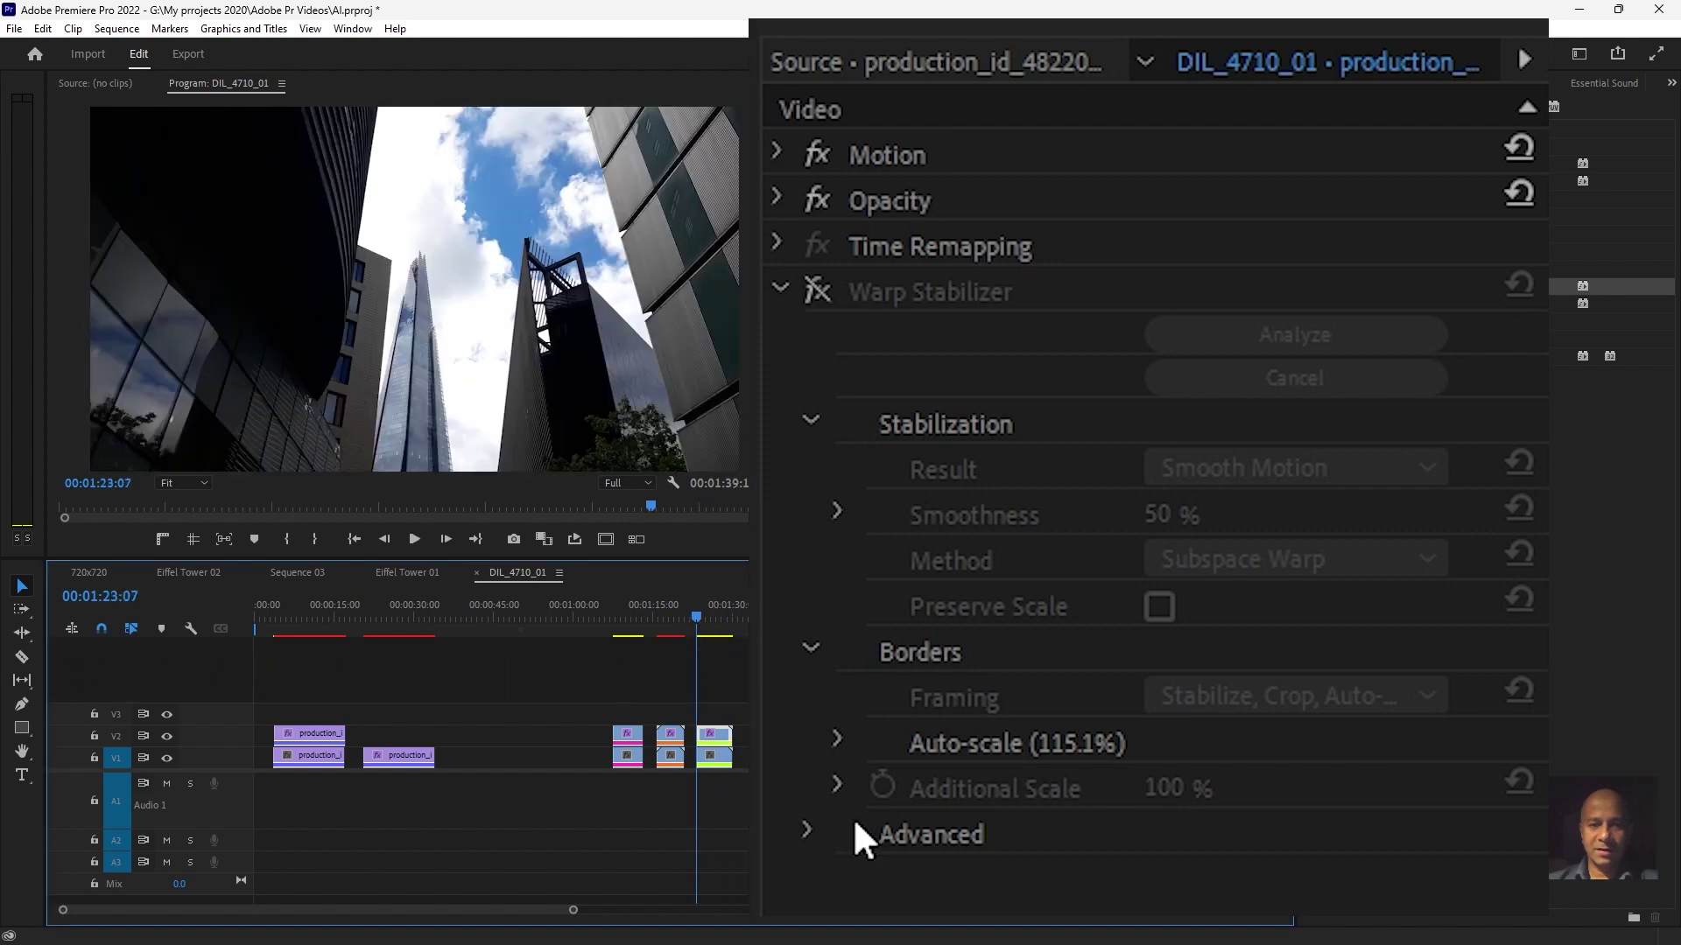
# Toggle Warp Stabilizer off and on to compare, leave it enabled, and expand Advanced settings
pyautogui.click(819, 291)
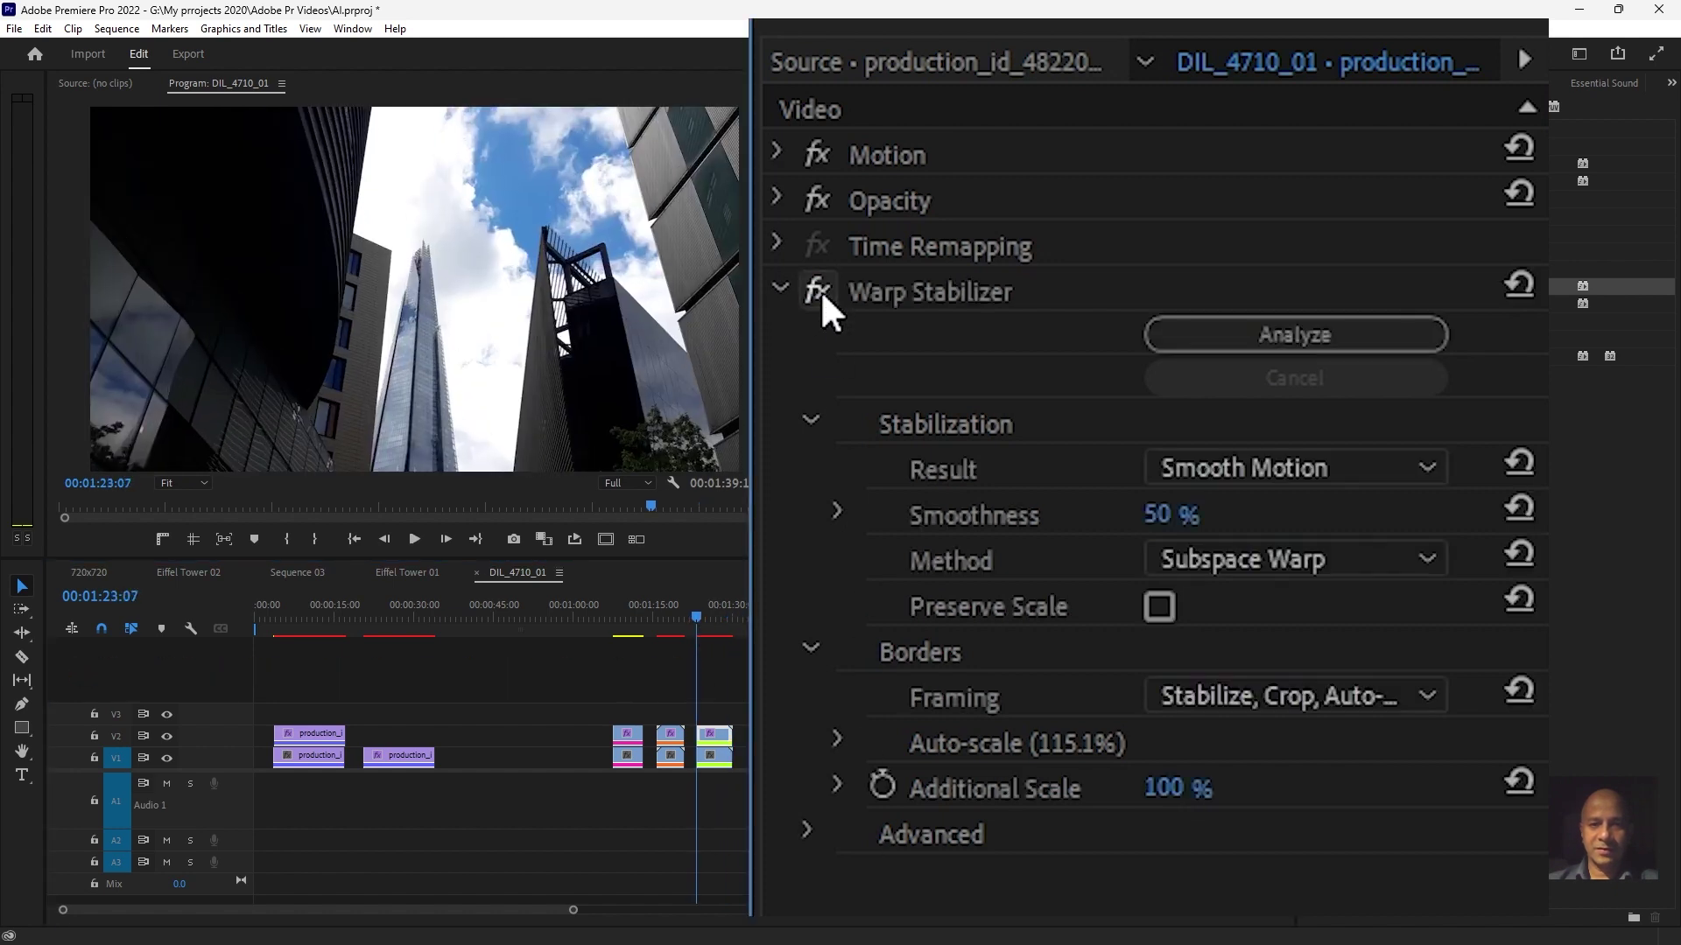
pyautogui.click(823, 294)
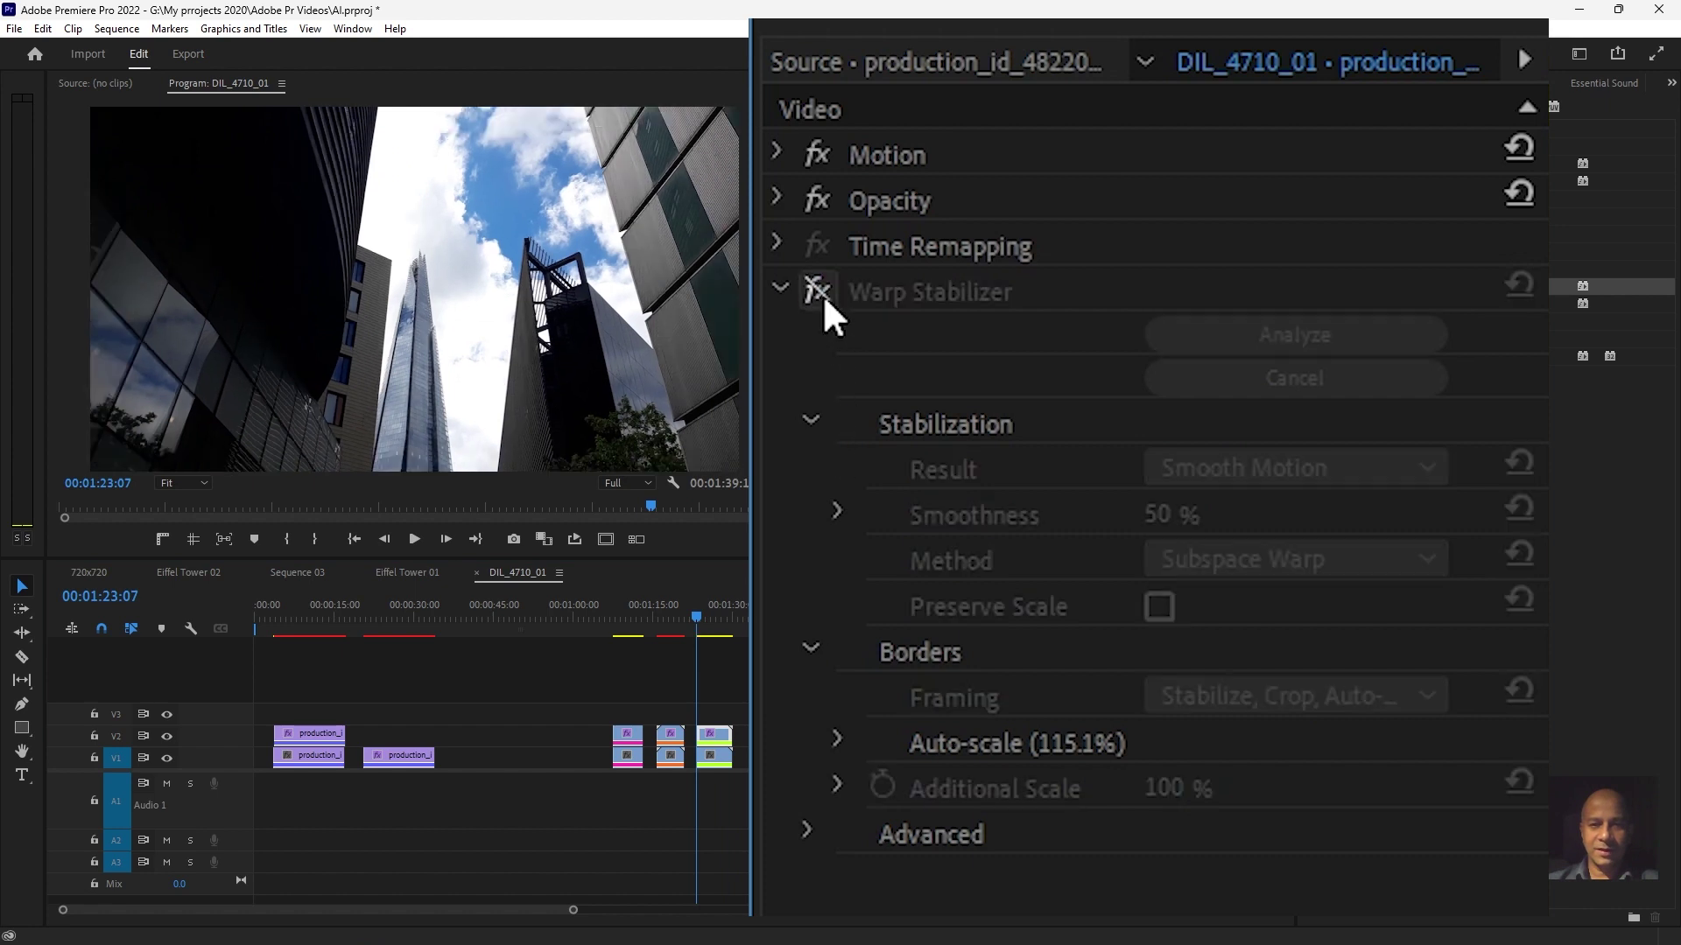
pyautogui.click(822, 294)
pyautogui.click(823, 294)
pyautogui.click(823, 294)
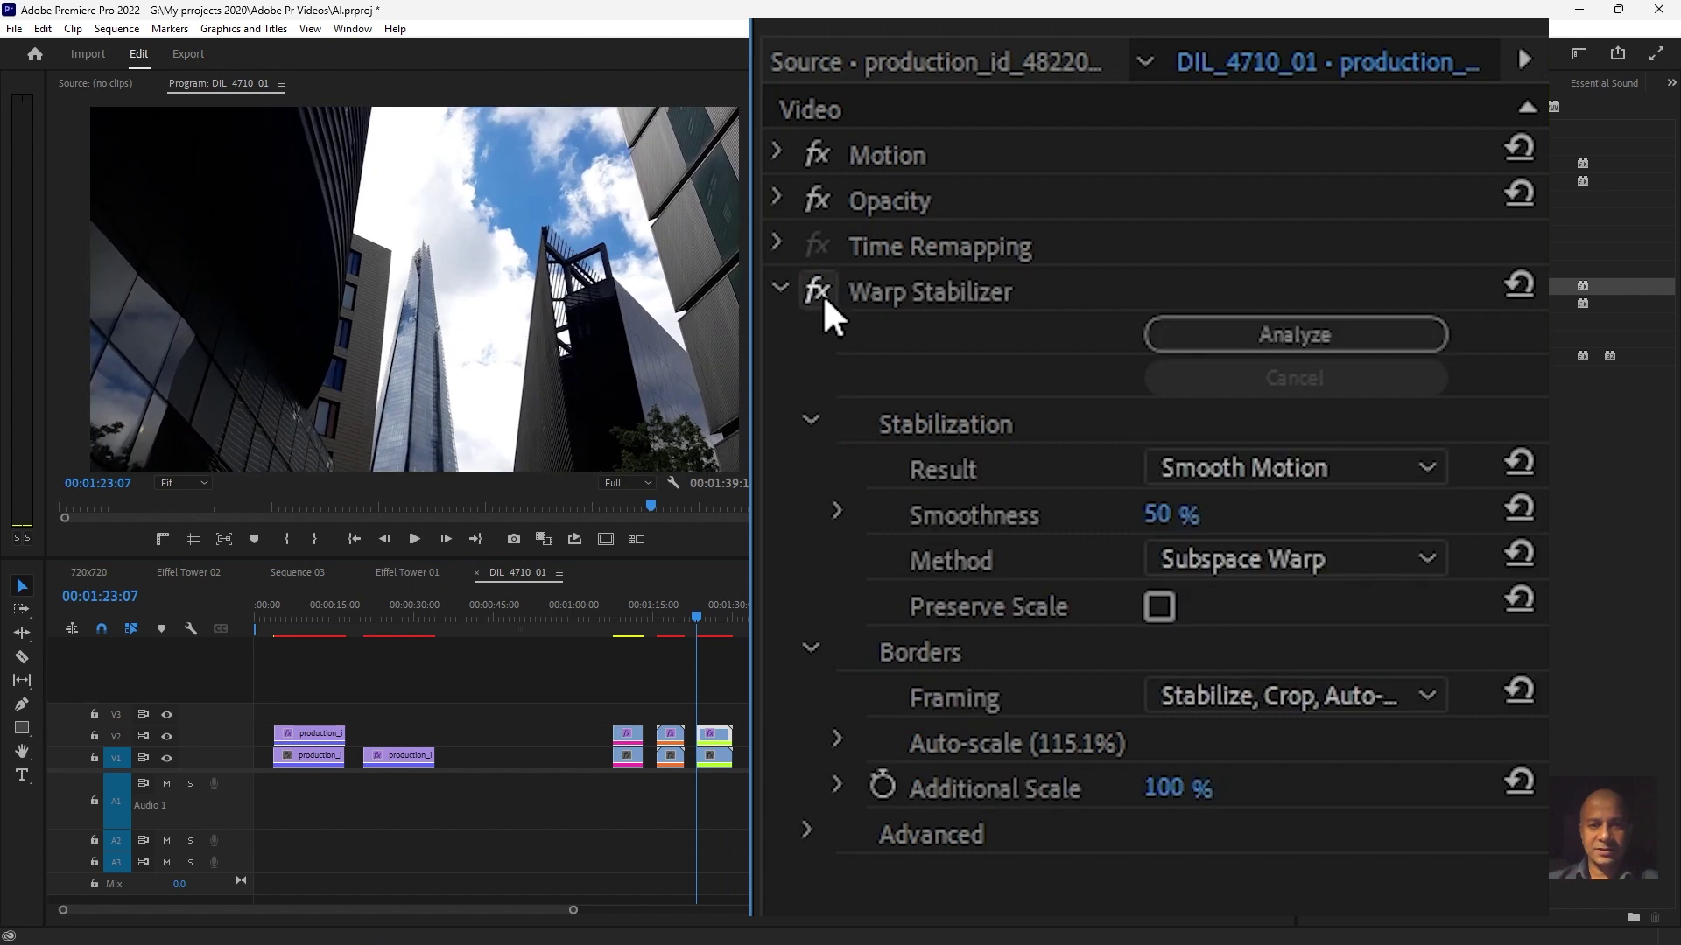
pyautogui.click(823, 294)
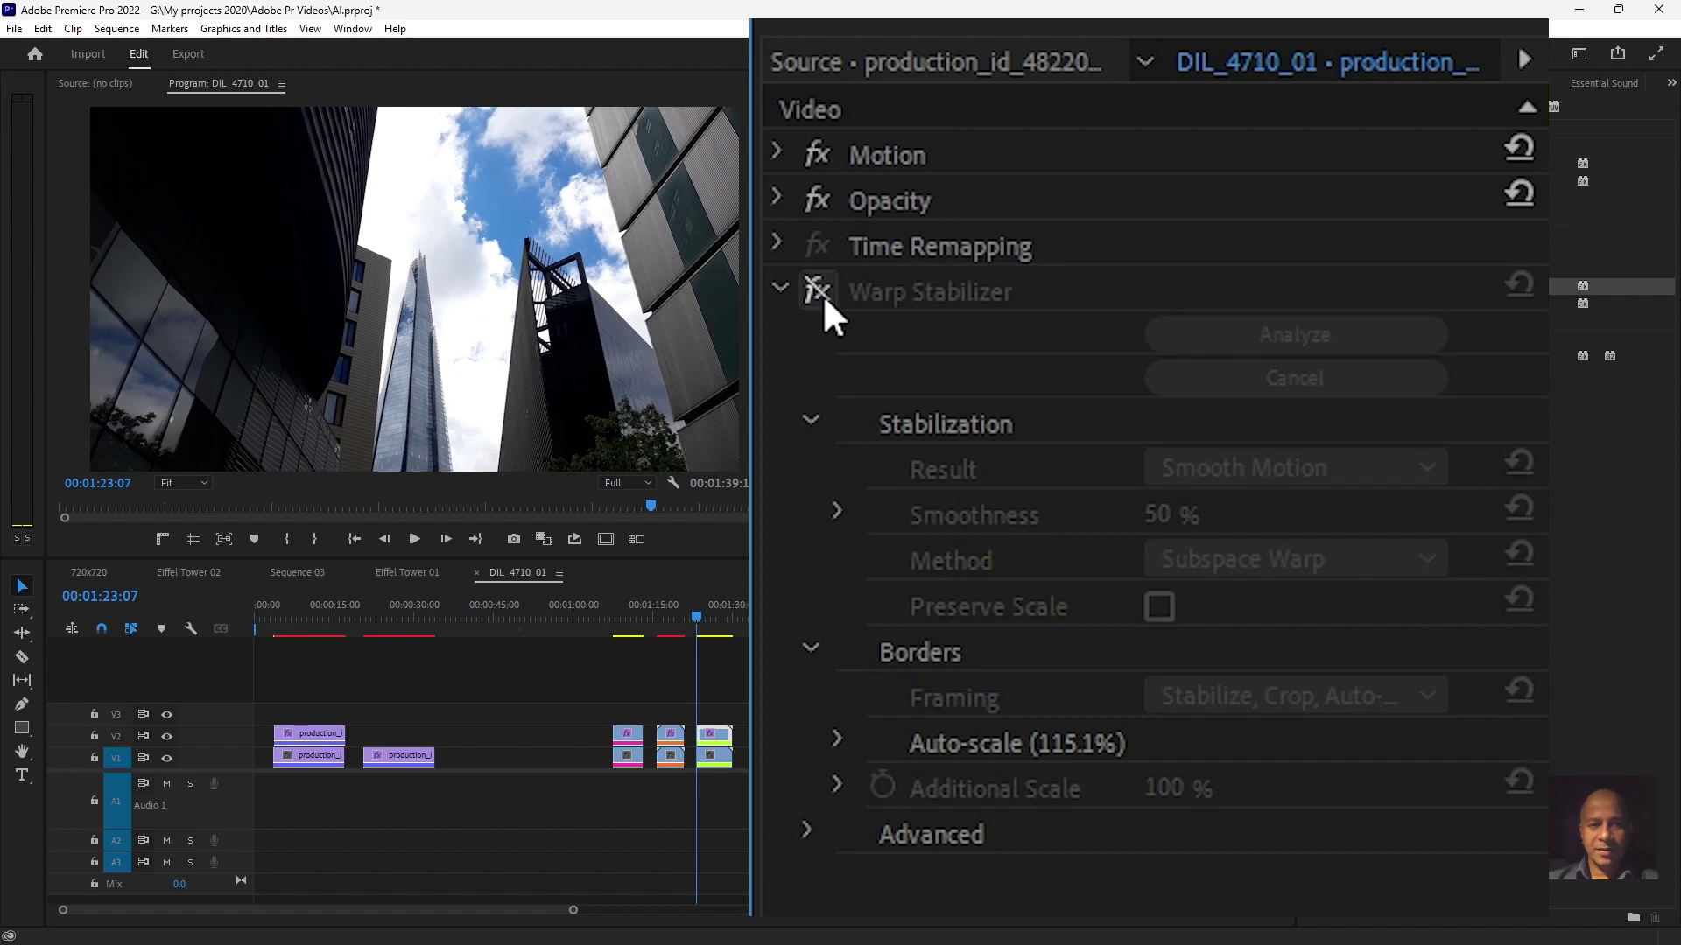
pyautogui.click(823, 294)
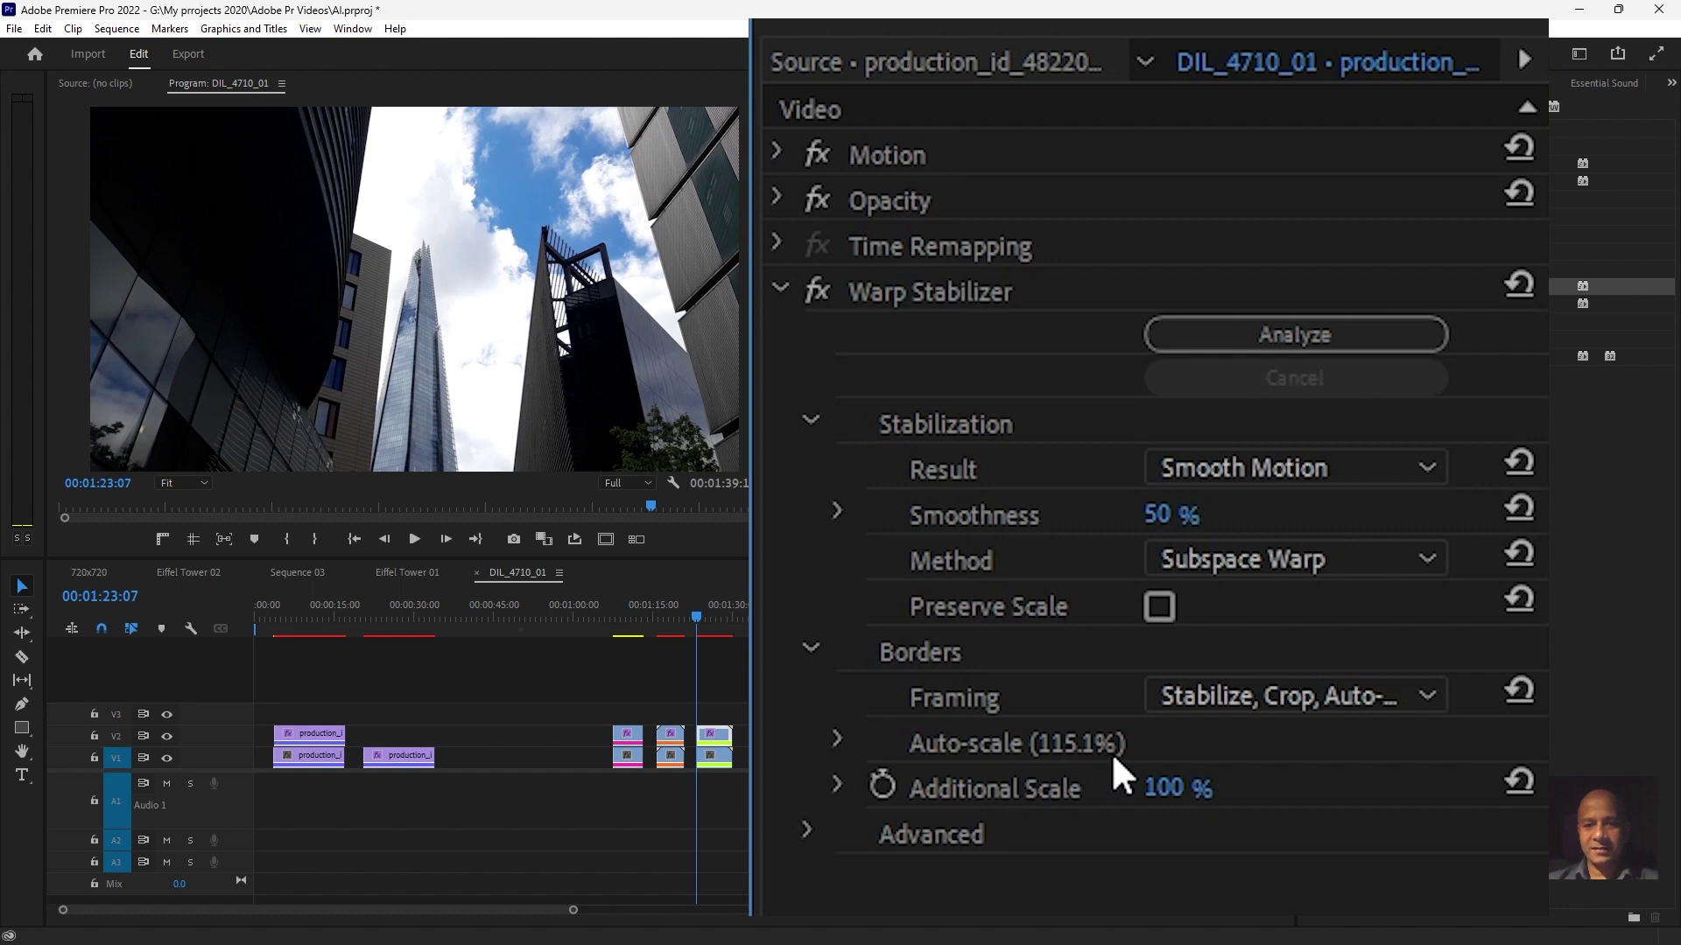
pyautogui.click(807, 832)
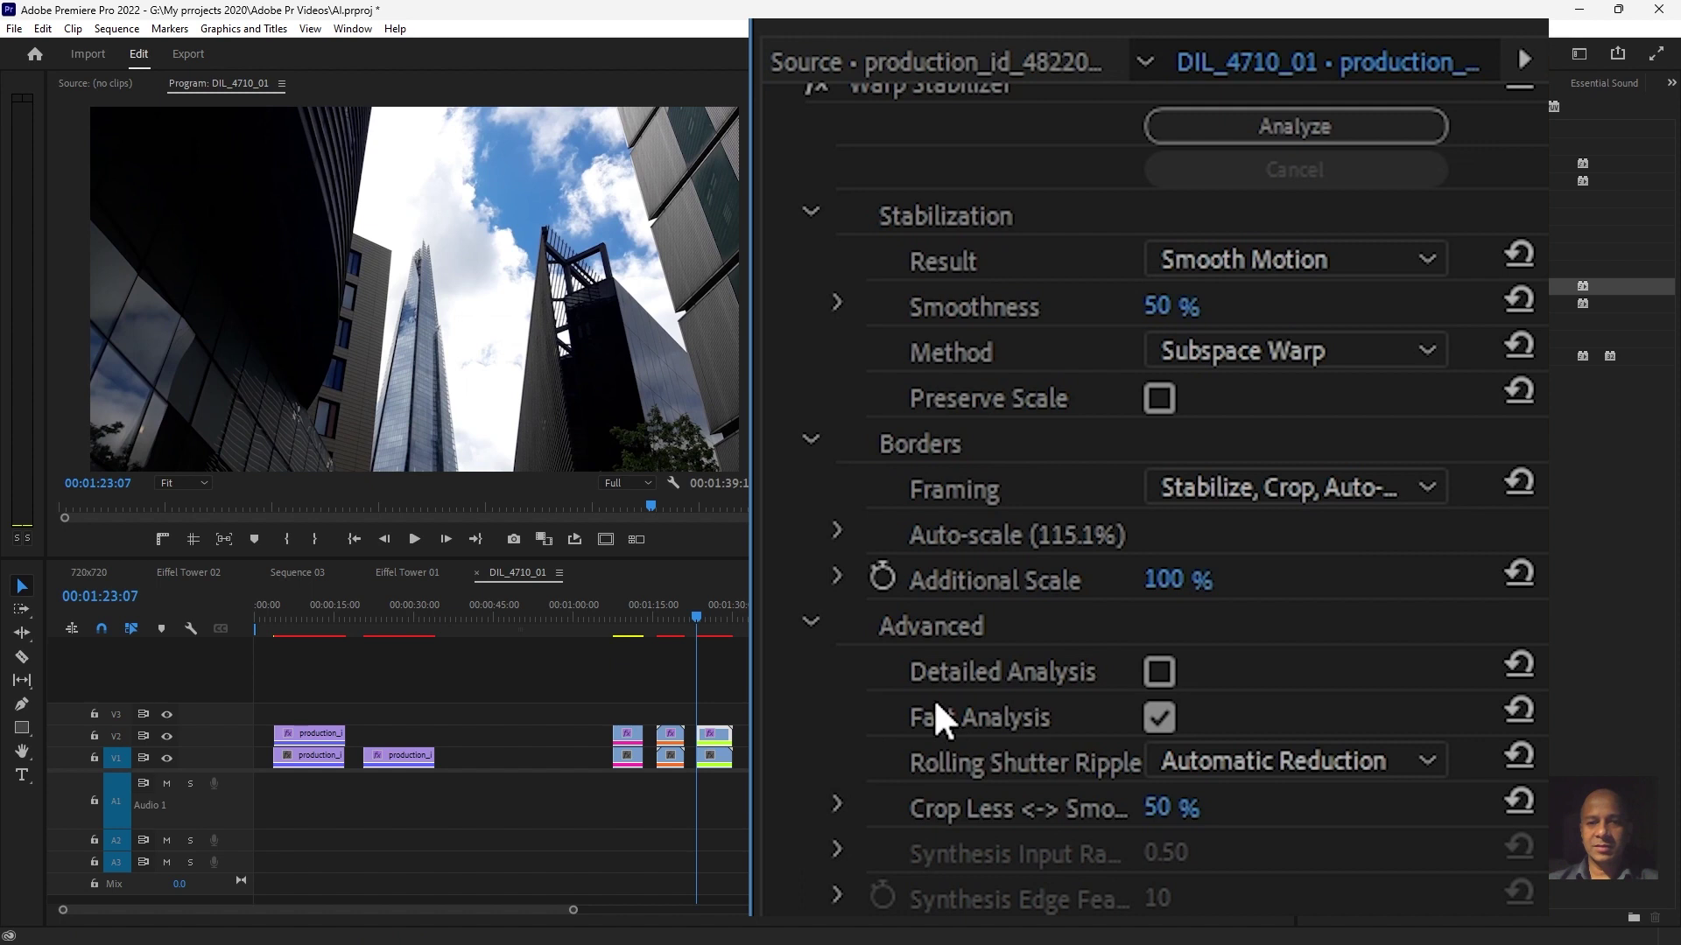
# Enable Detailed Analysis to re-analyze the skyscraper clip, then play it from 01:23:03
pyautogui.click(1157, 672)
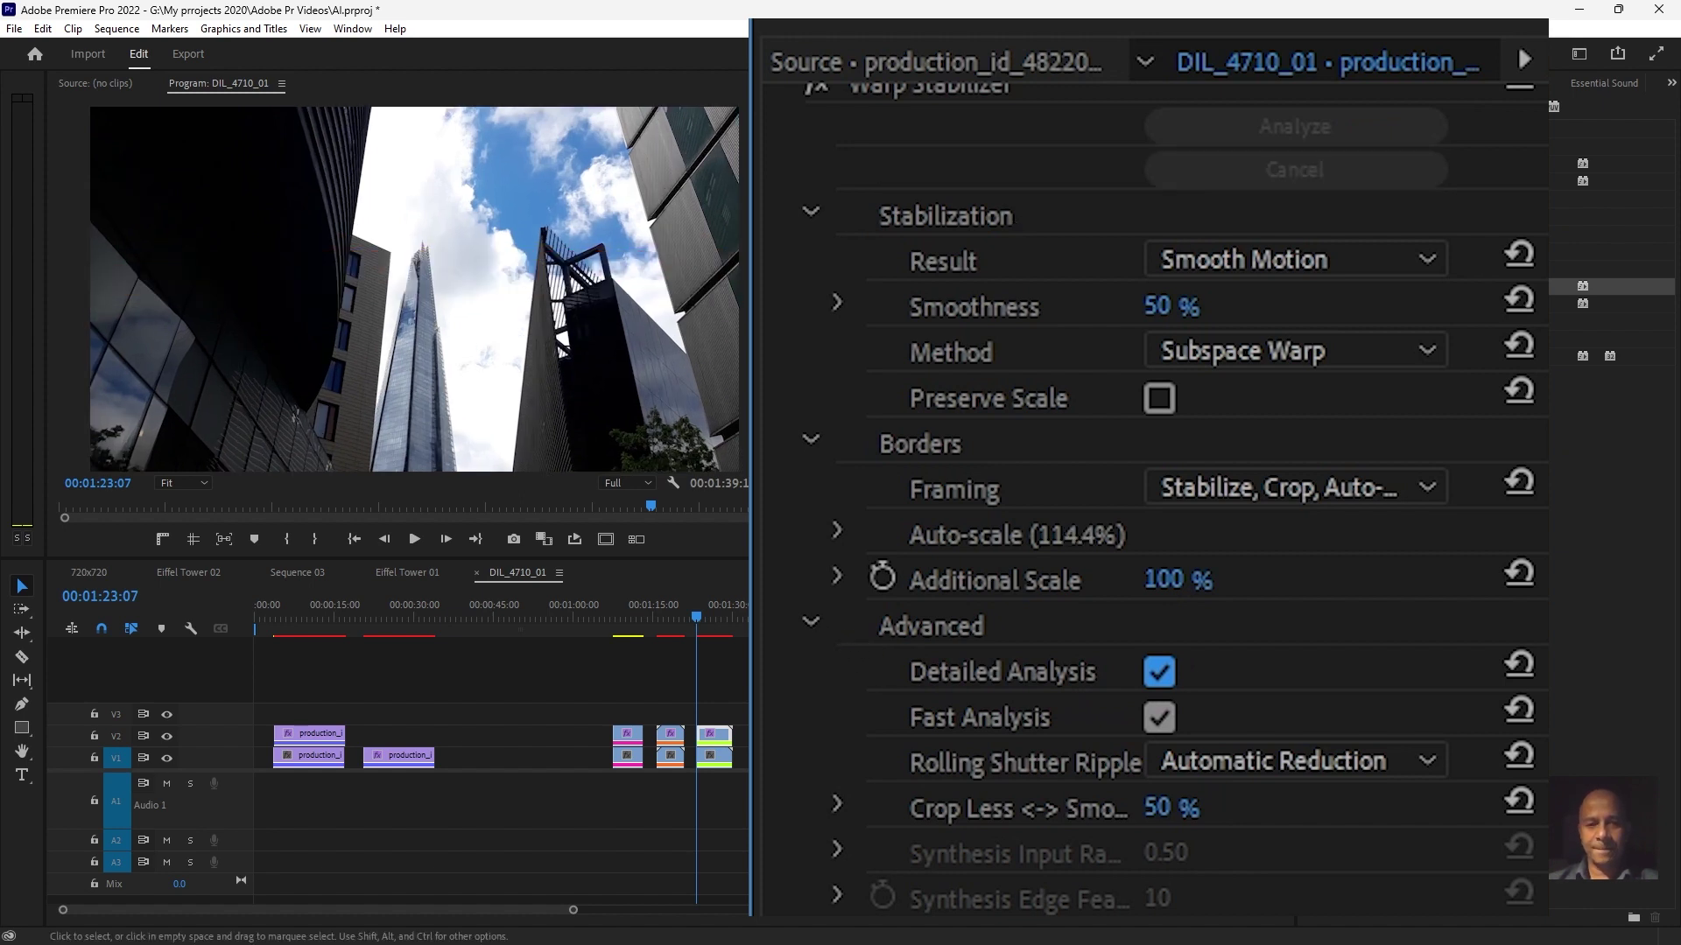
pyautogui.click(700, 618)
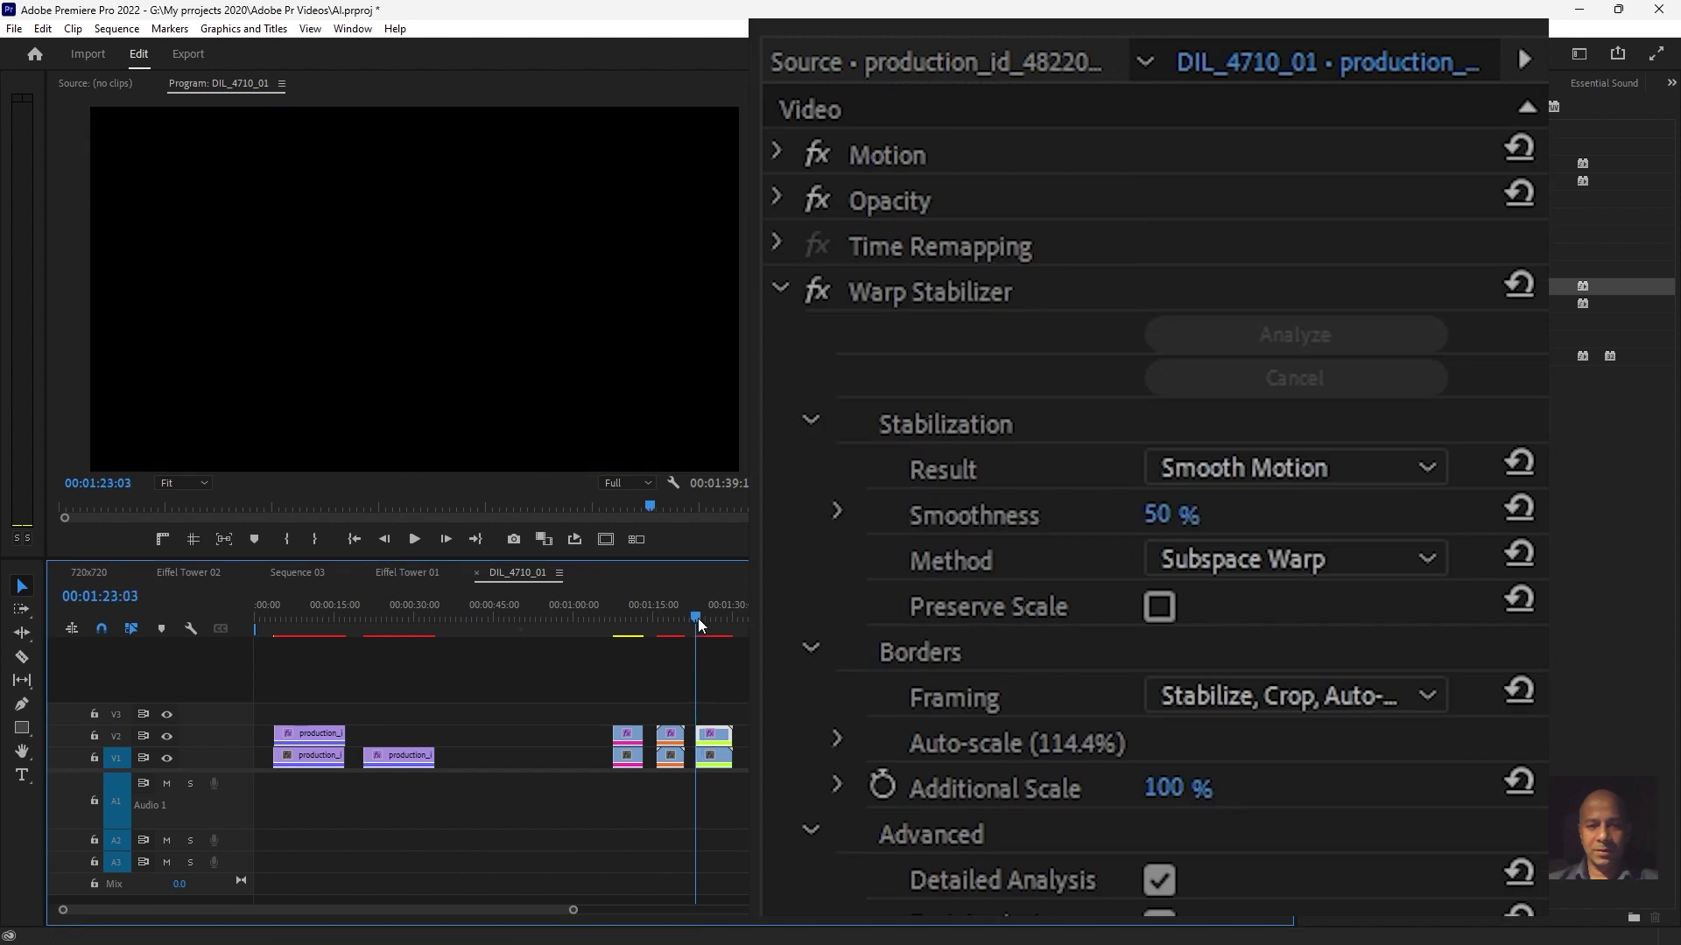
pyautogui.press('space')
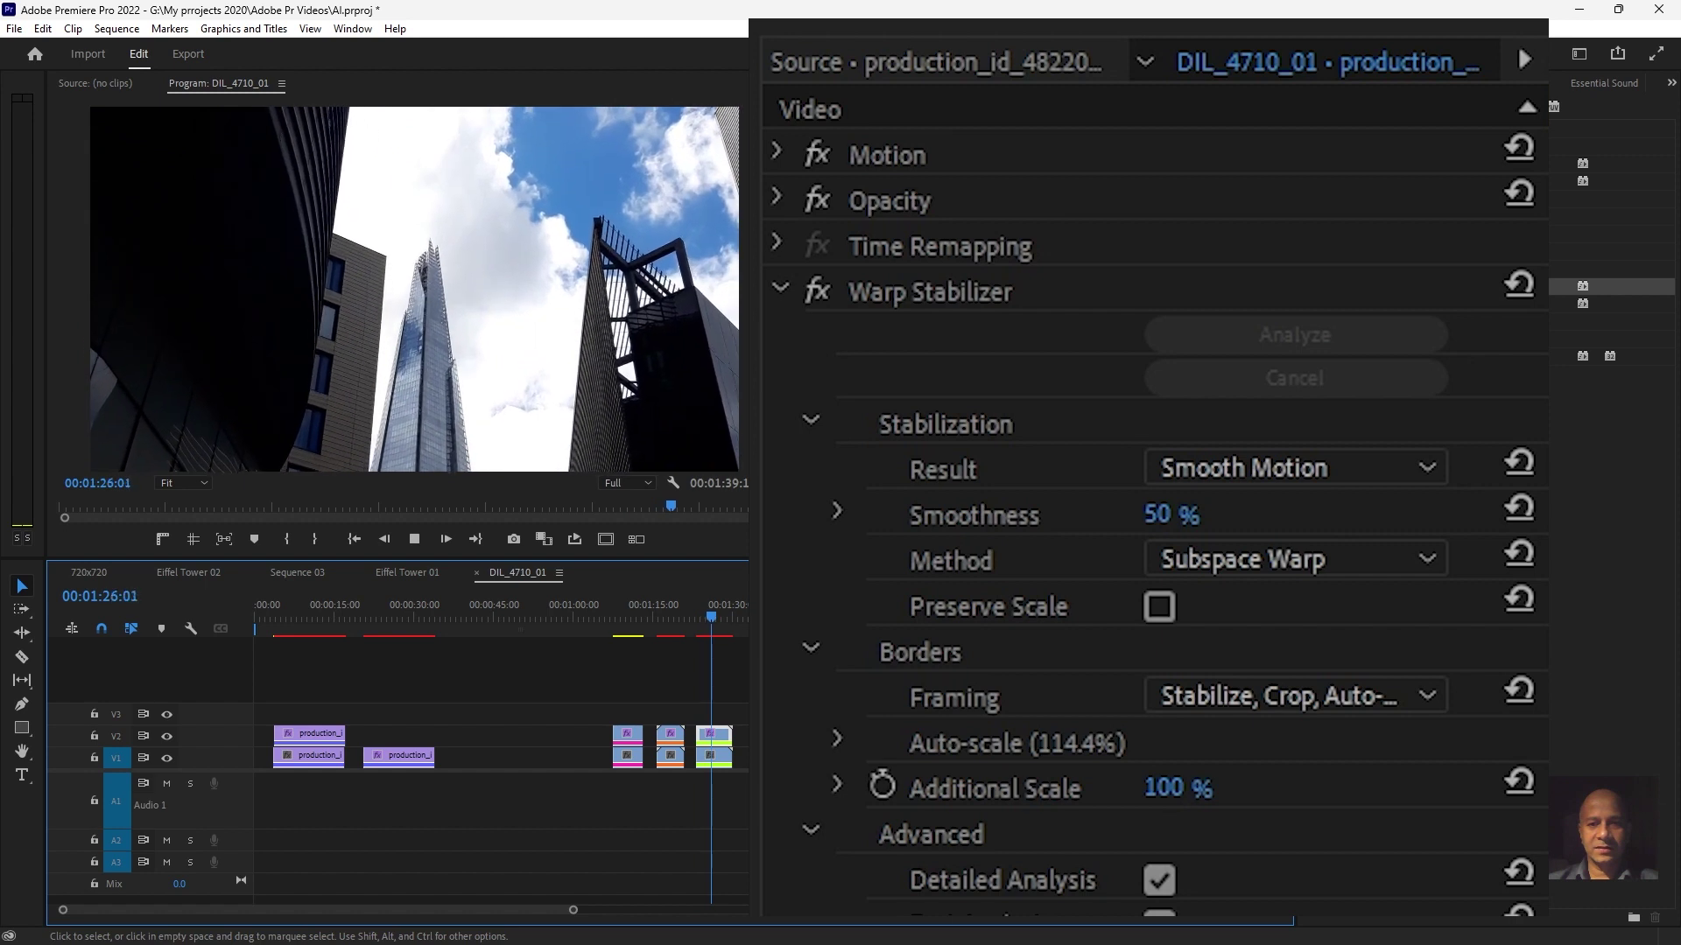
pyautogui.press('space')
pyautogui.scroll(-5, 1414, 875)
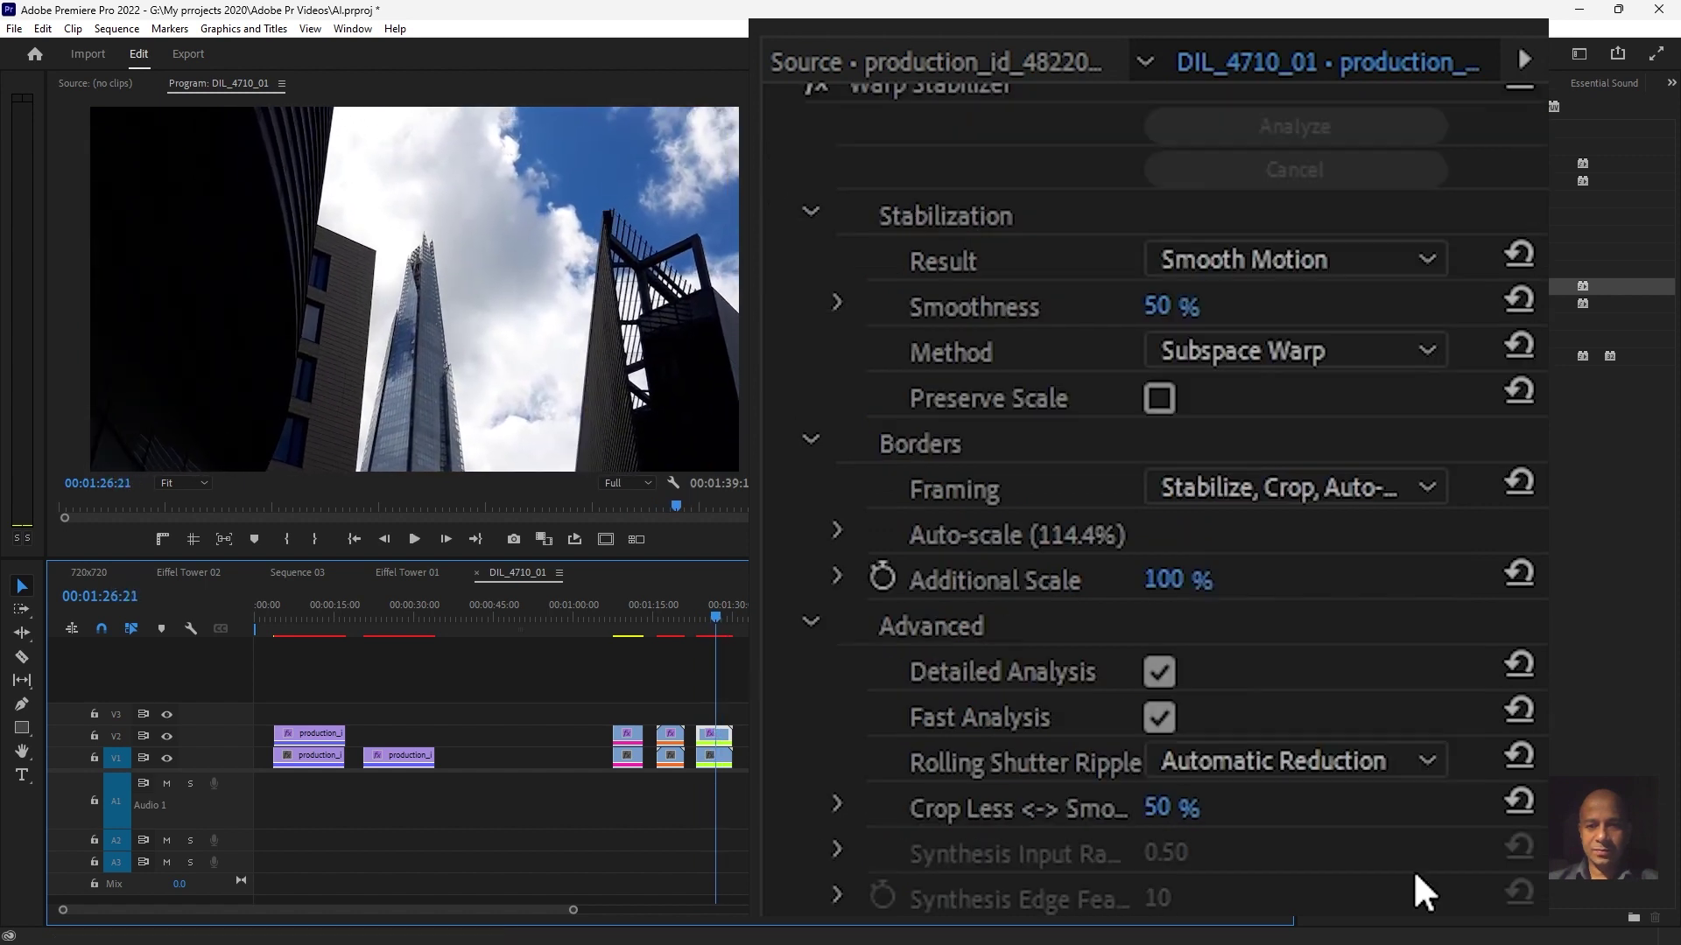
# Expand Auto-scale, adjust Additional Scale to 105%, and set Maximum Scale to 100%
pyautogui.click(836, 530)
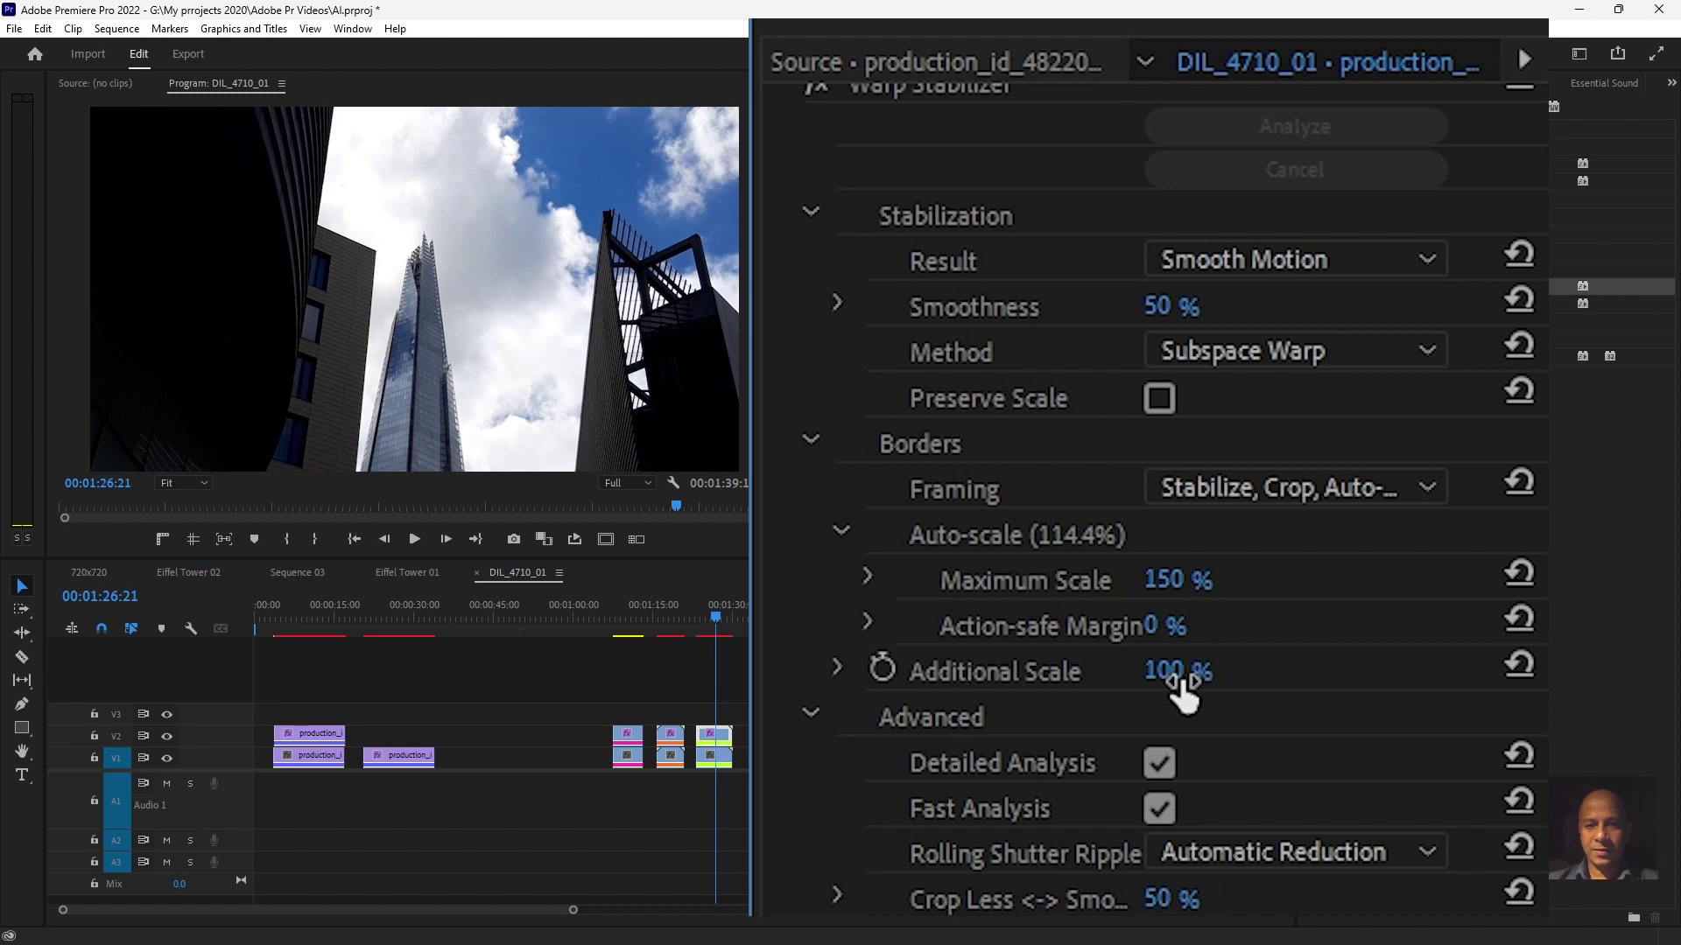
pyautogui.moveTo(1177, 670)
pyautogui.mouseDown()
pyautogui.moveTo(1129, 670)
pyautogui.moveTo(1164, 670)
pyautogui.mouseUp()
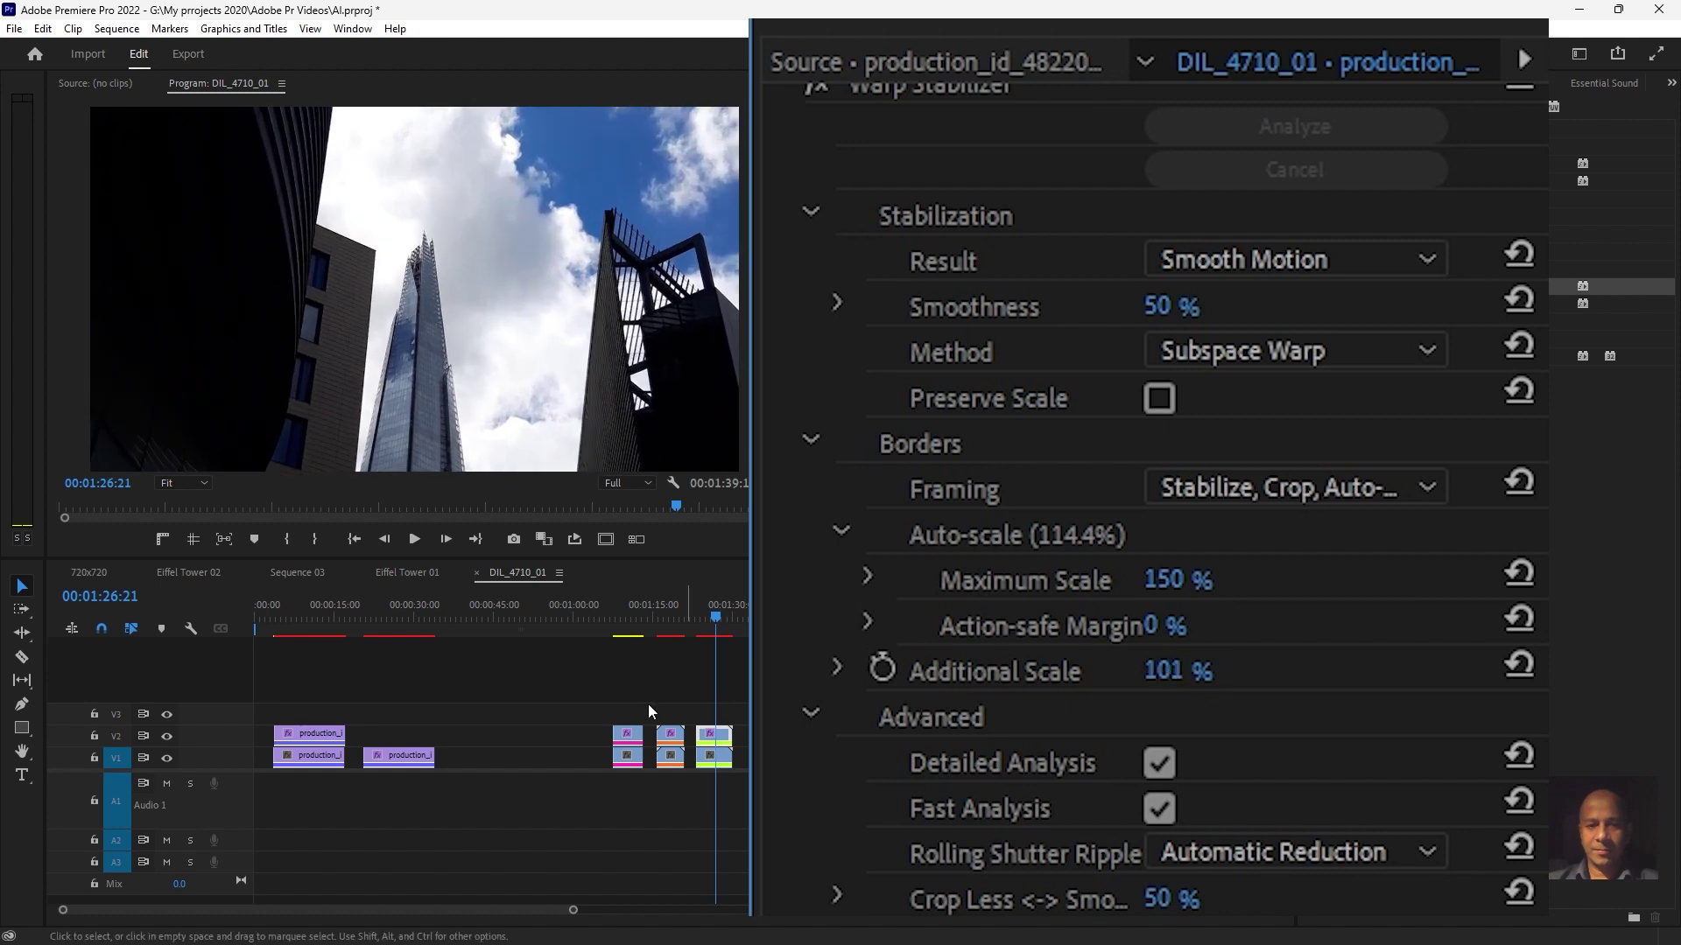
pyautogui.click(1162, 579)
pyautogui.write('100')
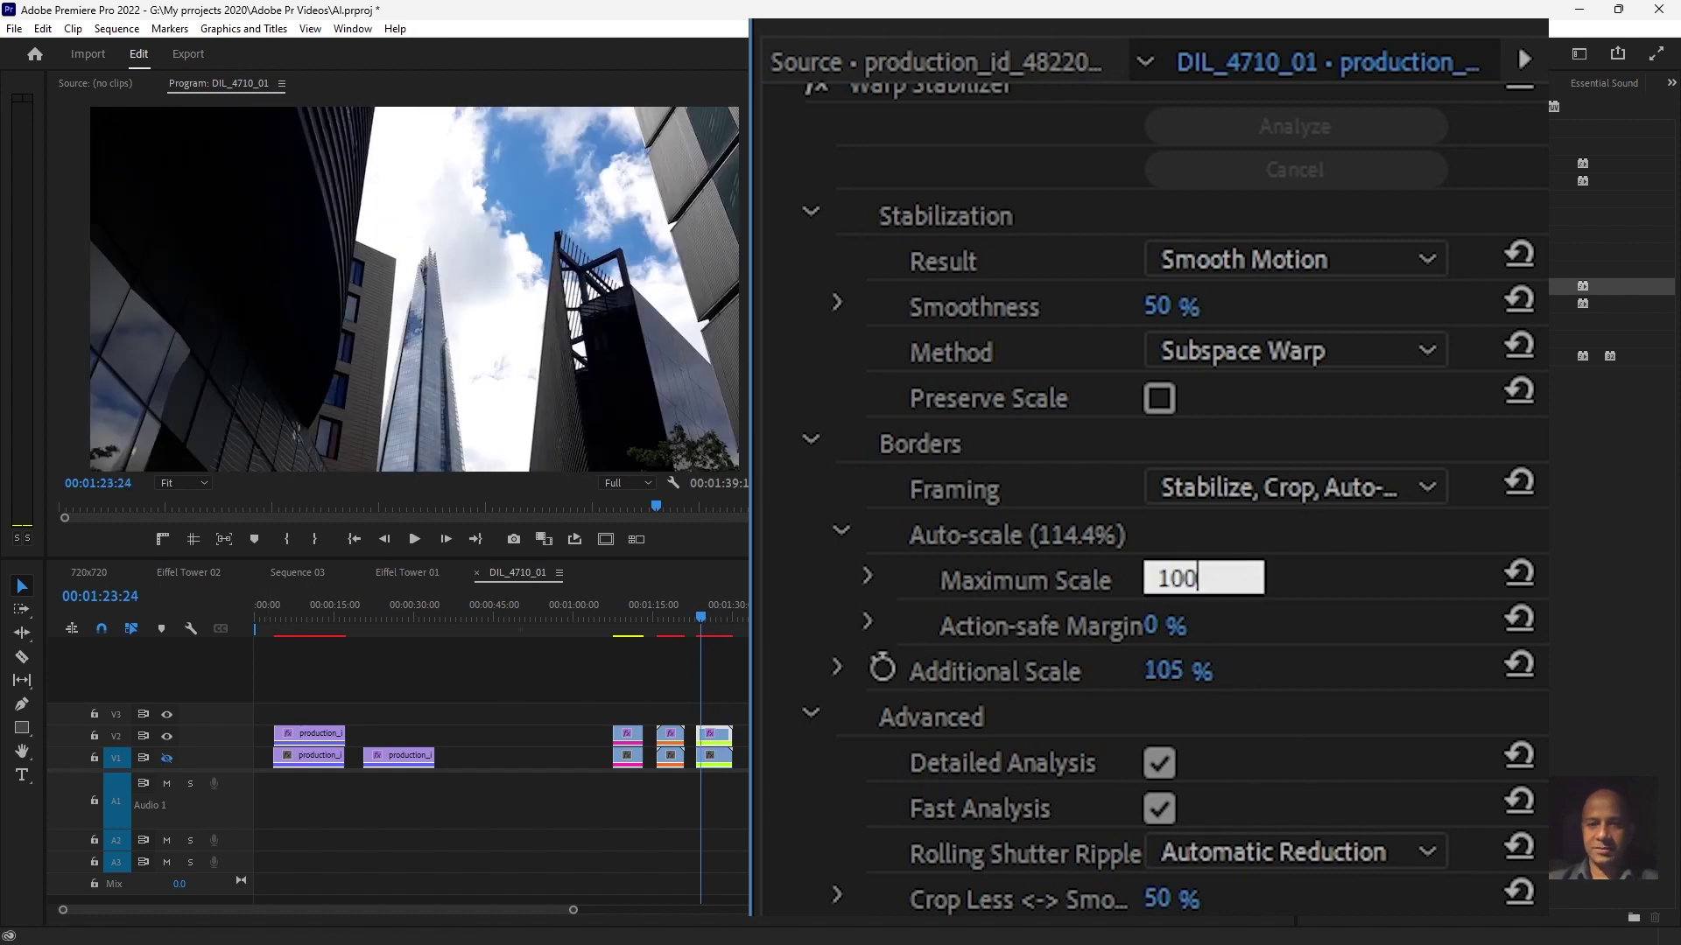
pyautogui.press('Return')
pyautogui.moveTo(702, 620); pyautogui.dragTo(719, 621)
pyautogui.click(1324, 488)
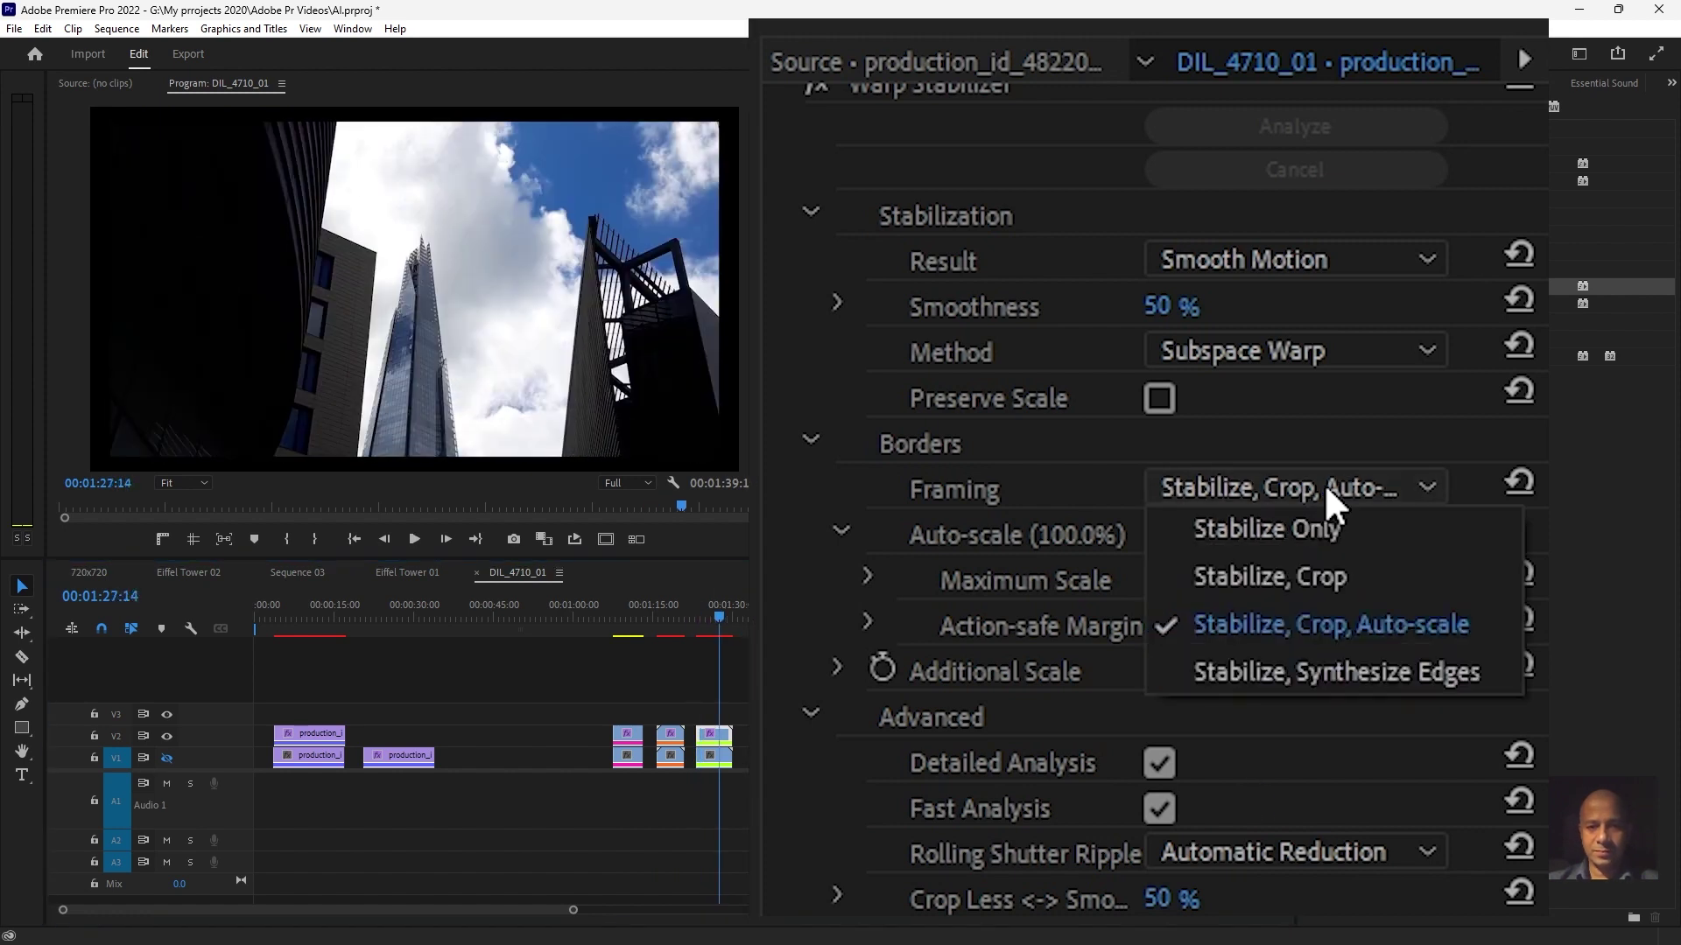
# Try Stabilize Only framing and play the skyscraper clip from 01:23:07 to see the blank edges
pyautogui.click(1373, 540)
pyautogui.moveTo(725, 627); pyautogui.dragTo(698, 633)
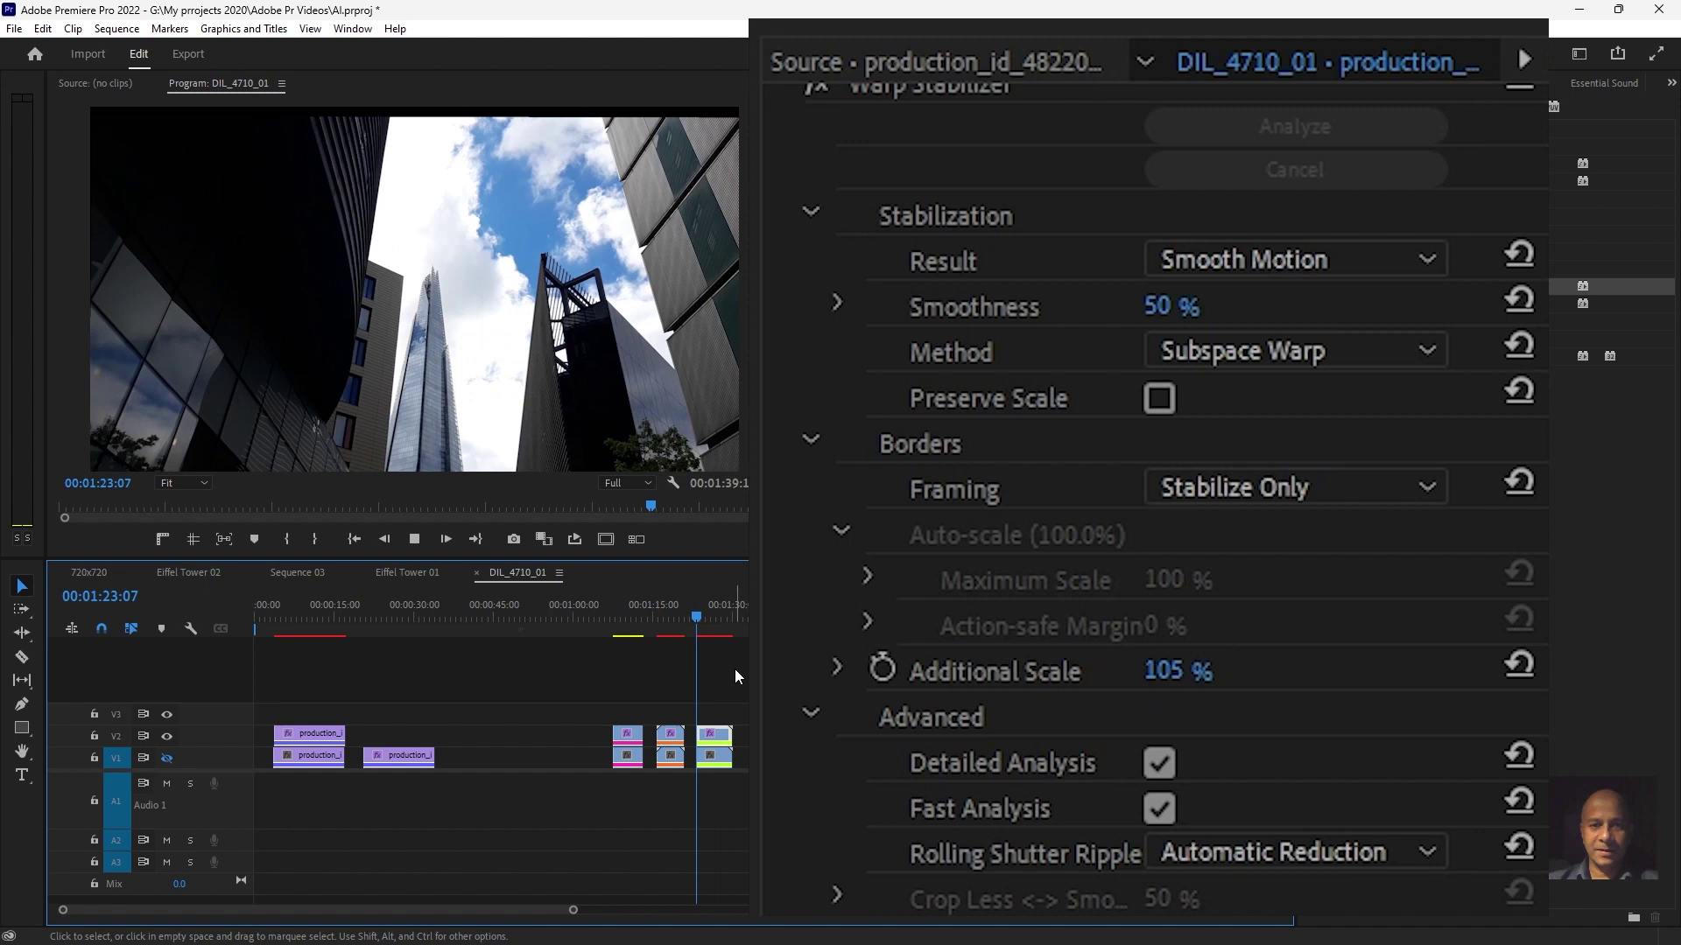
pyautogui.press('space')
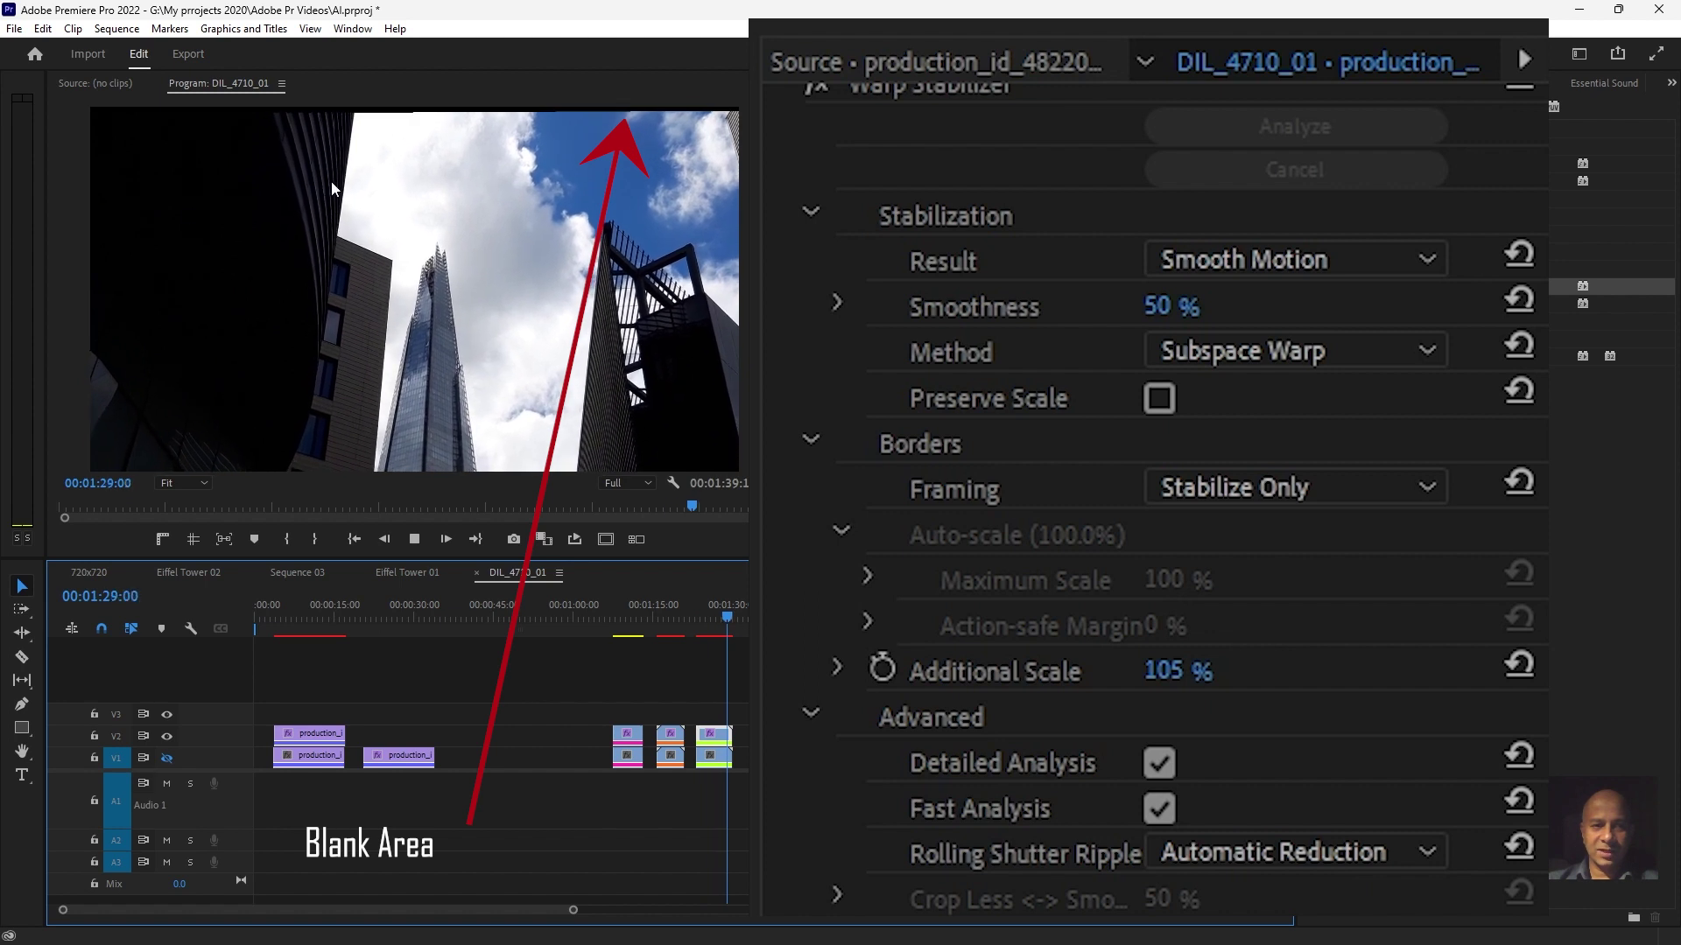
pyautogui.click(698, 618)
pyautogui.press('space')
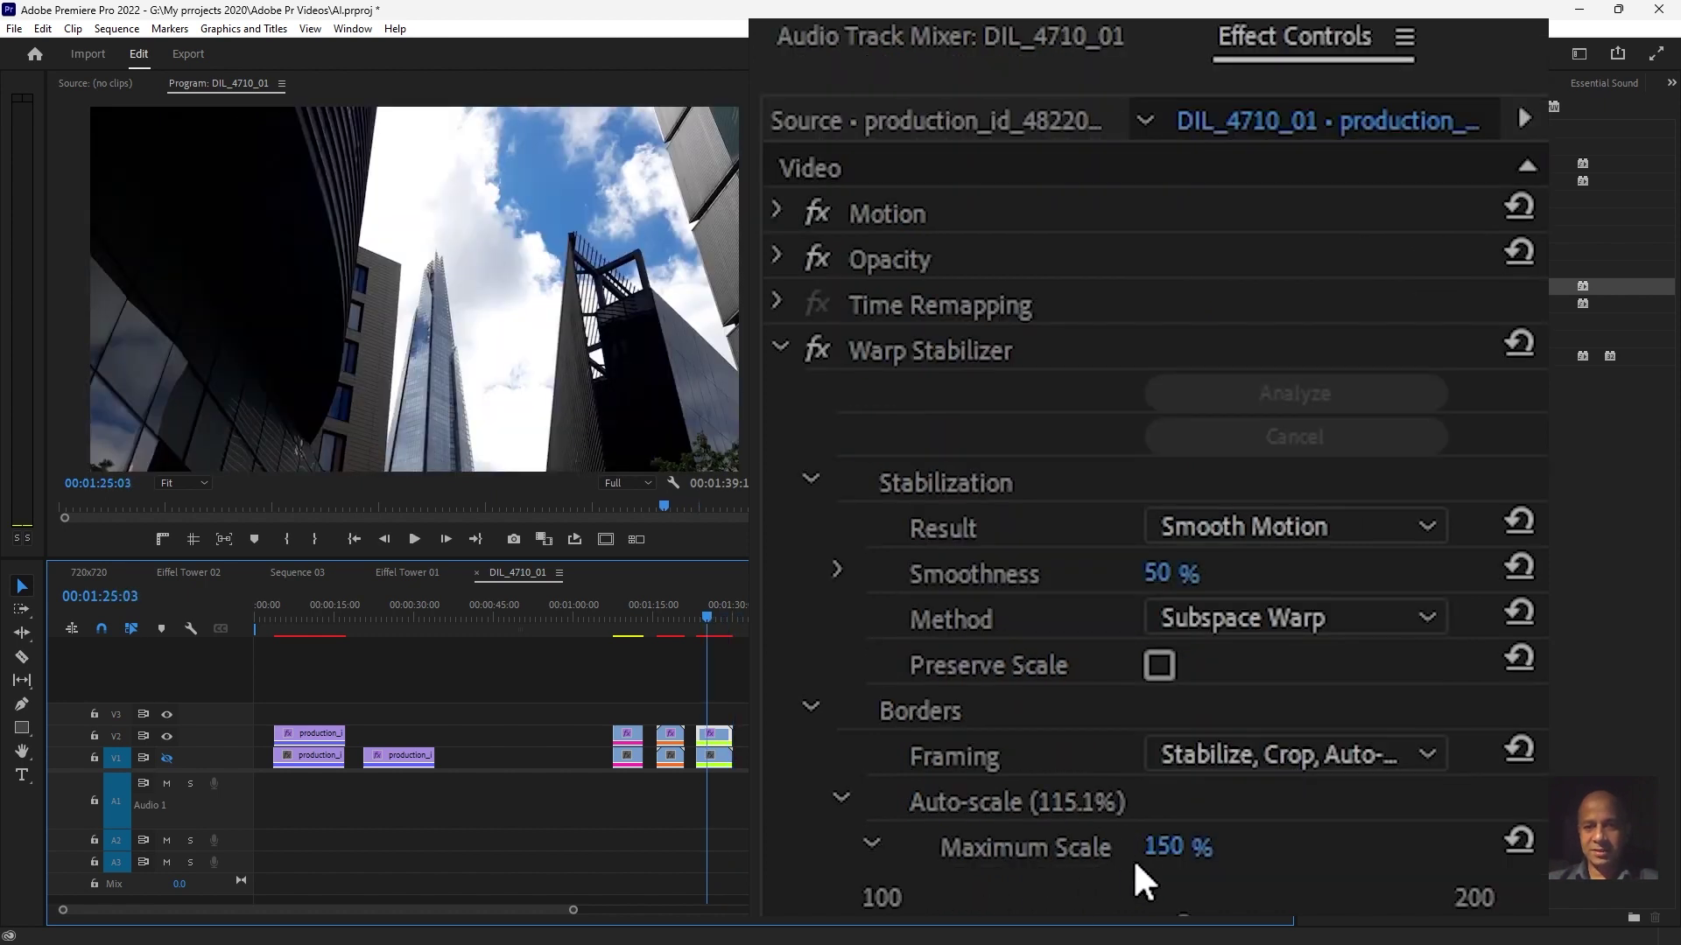
# Set the last clip's Maximum Scale to 115%, capping Auto-scale at 115.0%
pyautogui.click(1164, 851)
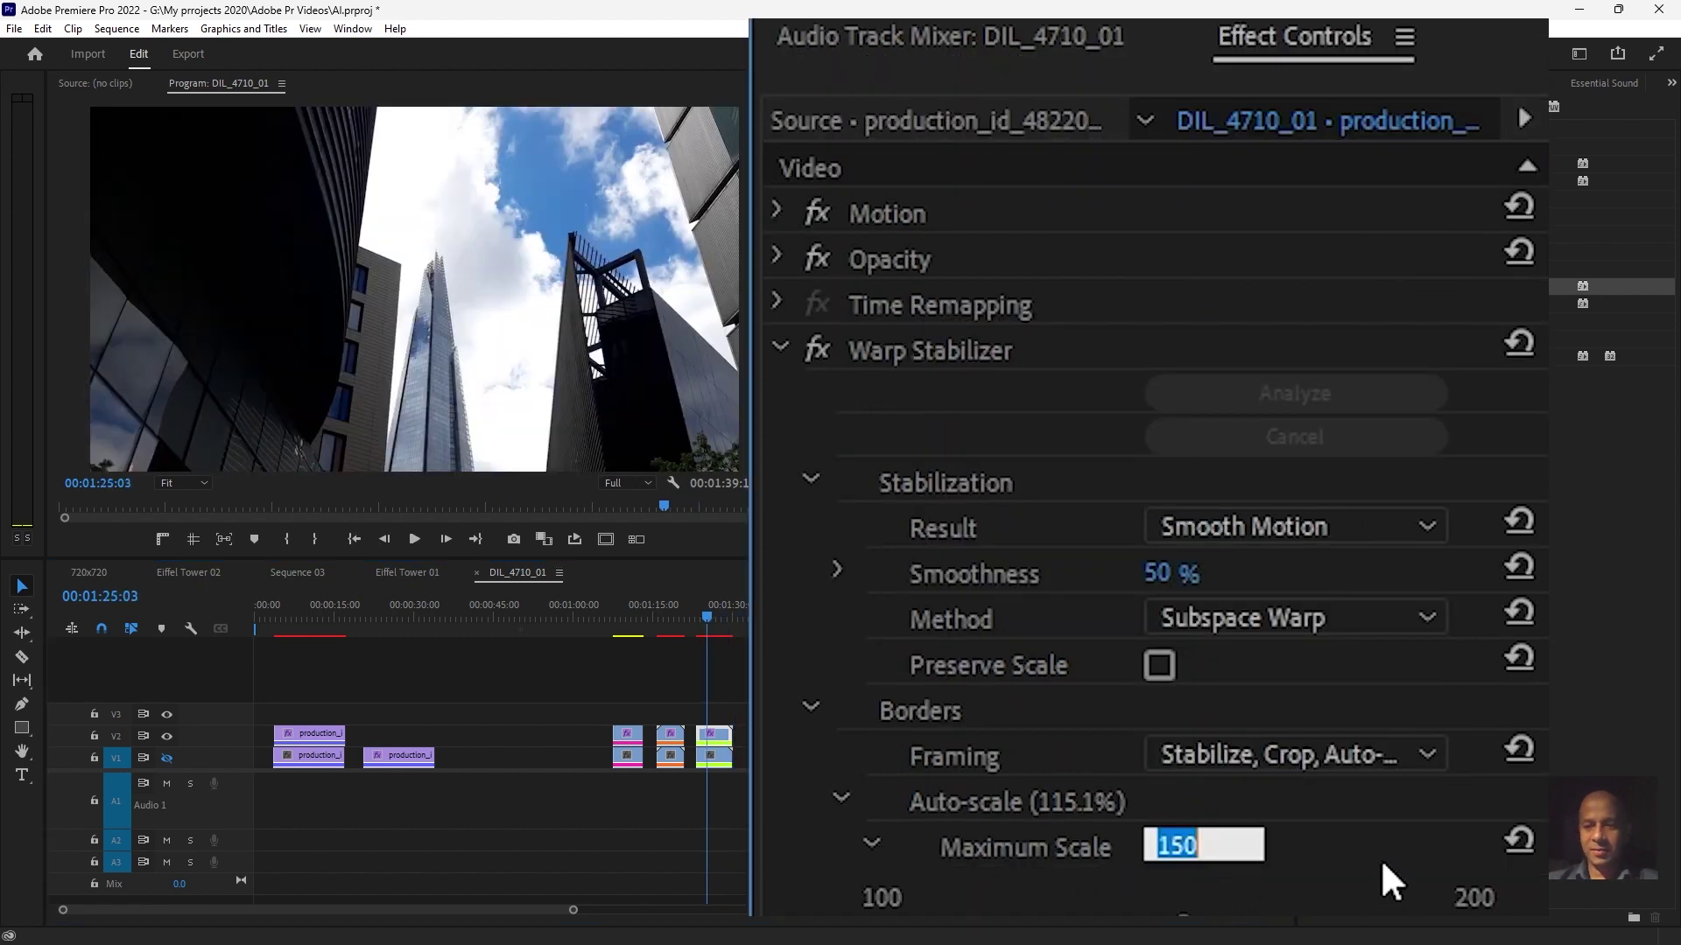
pyautogui.write('1')
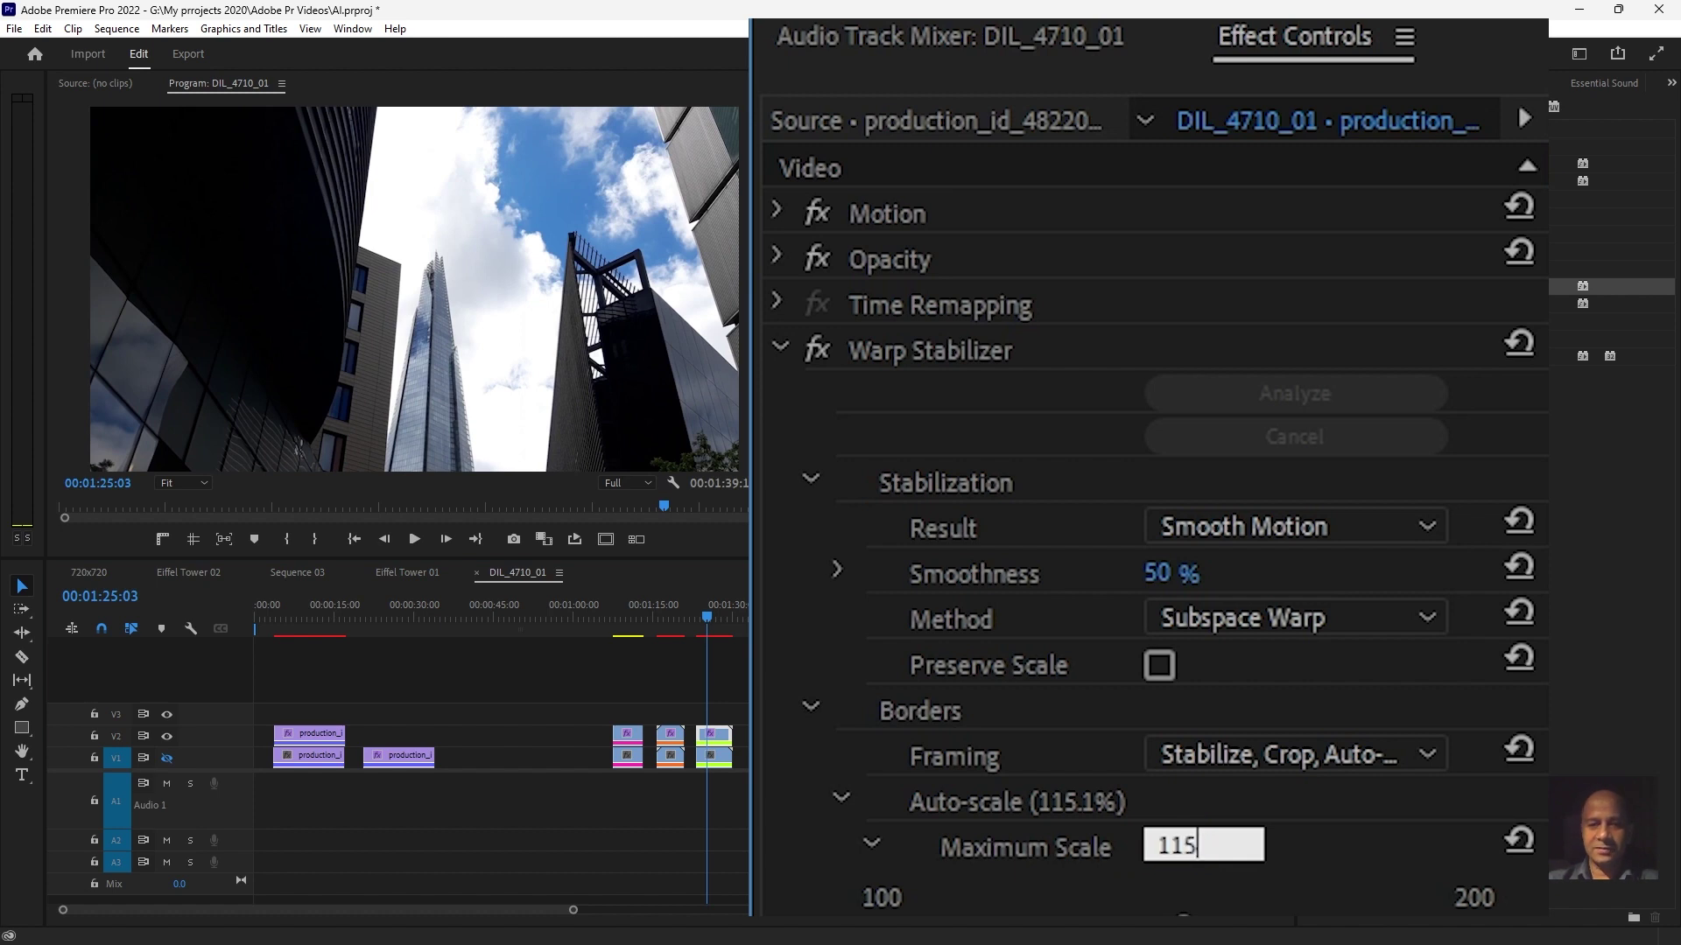
pyautogui.press('Return')
# Play back the clip from 01:22:24 to review the 115% scale limit
pyautogui.moveTo(701, 626); pyautogui.dragTo(693, 626)
pyautogui.press('space')
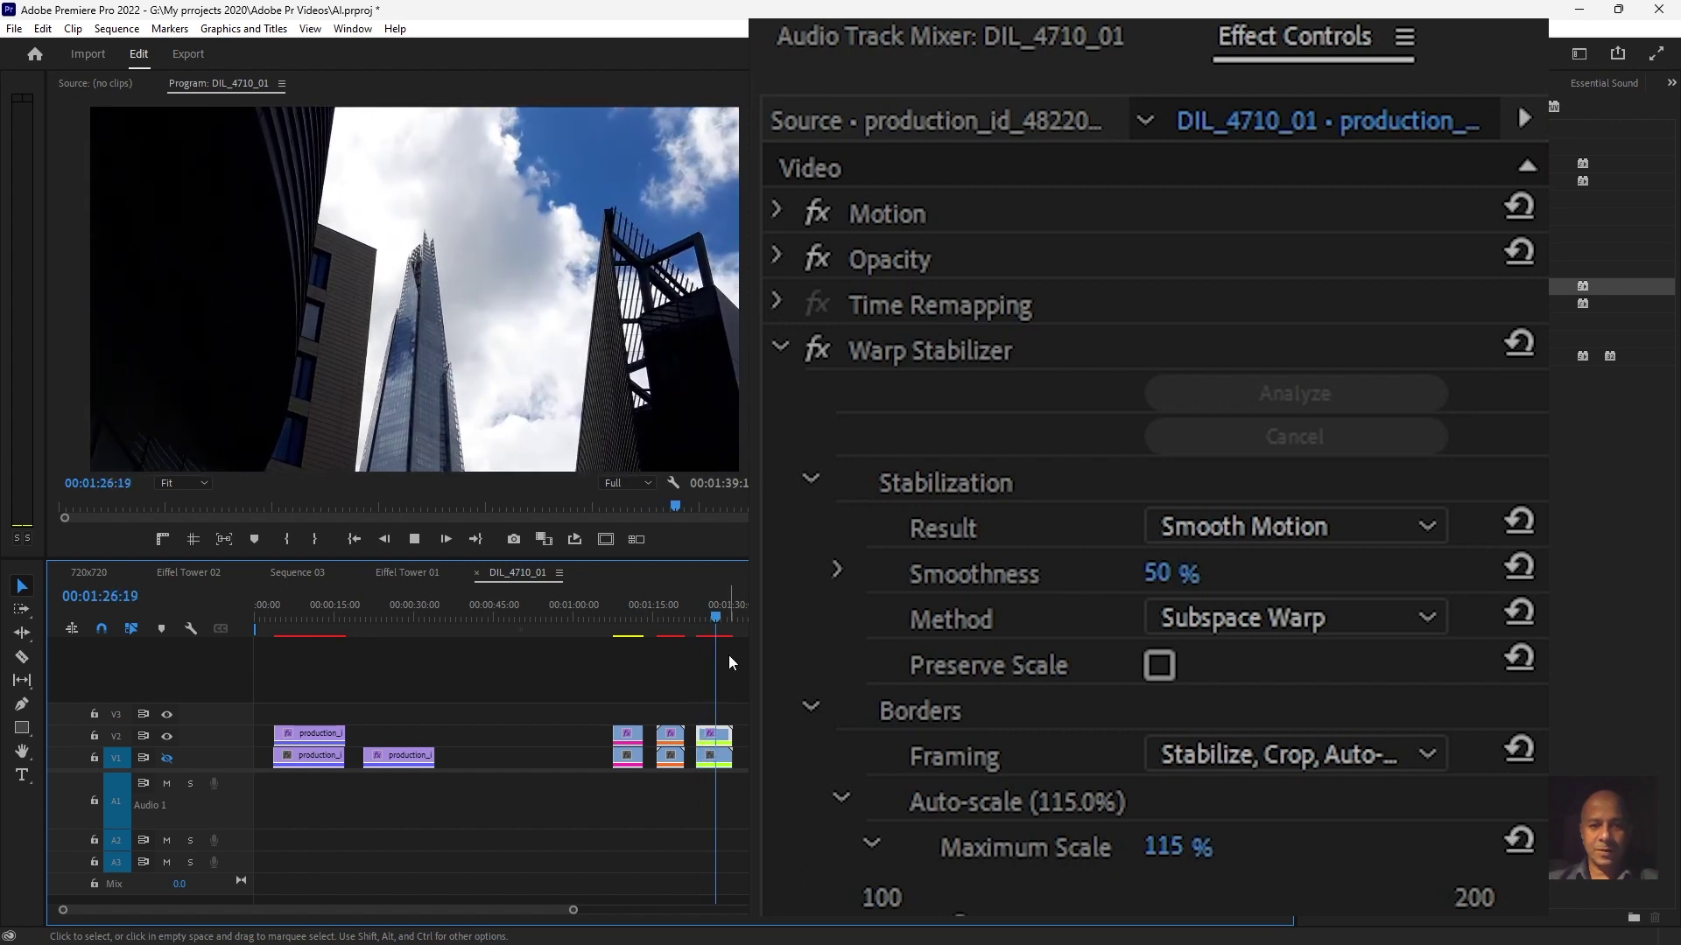
pyautogui.press('space')
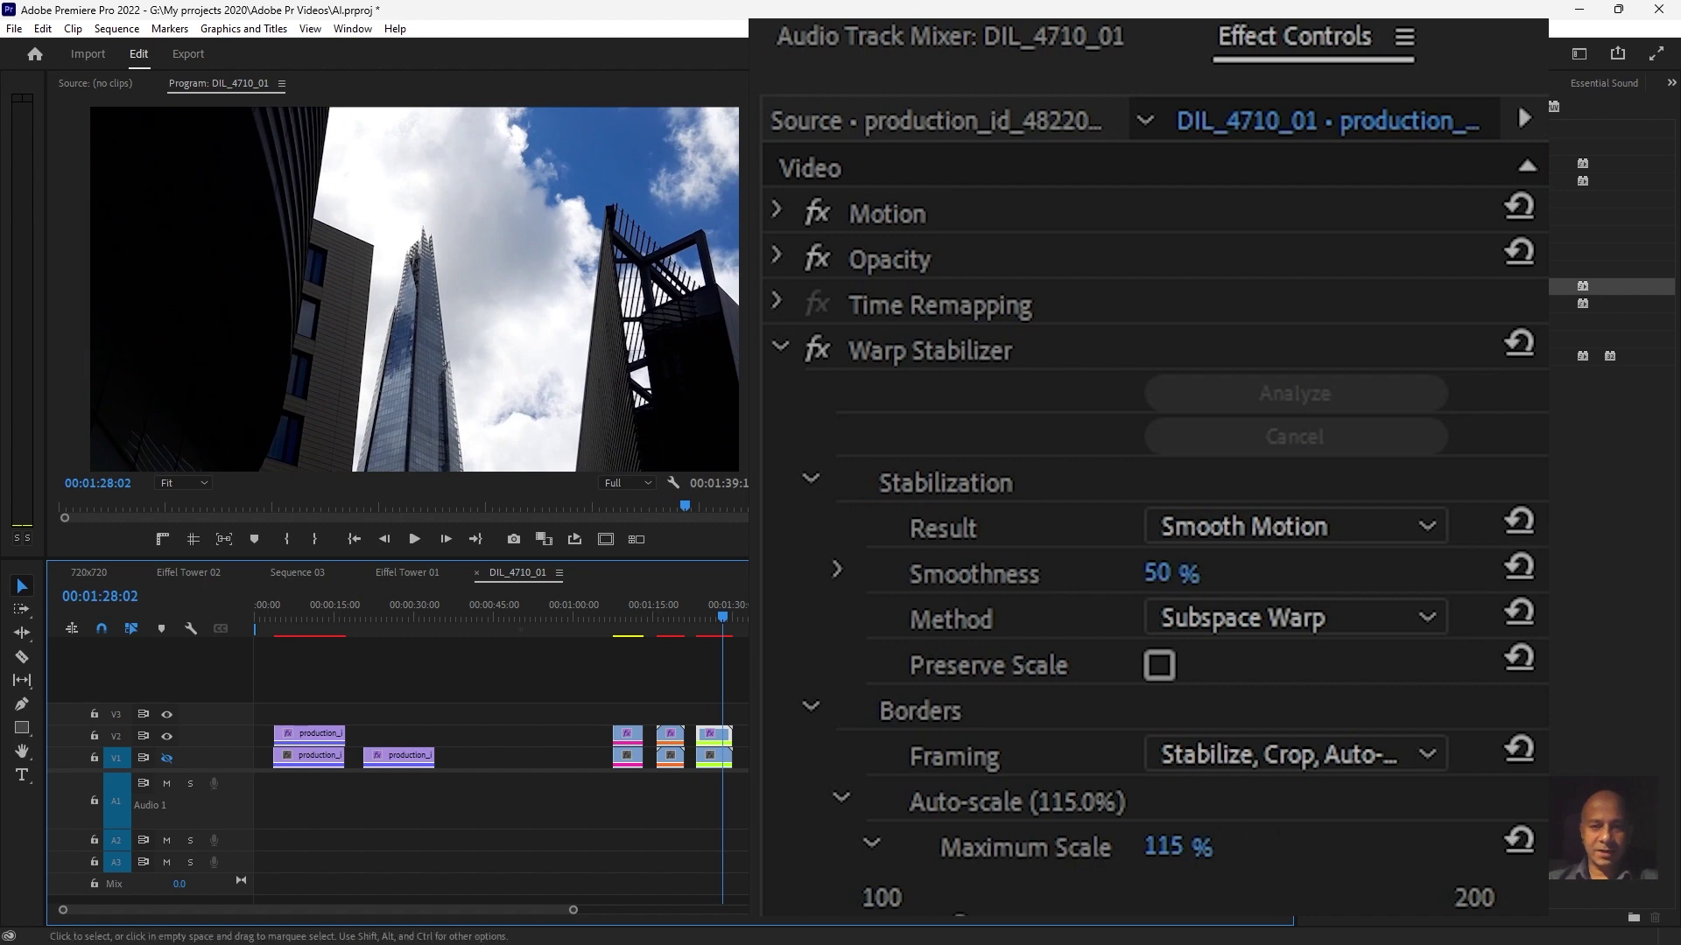
pyautogui.moveTo(718, 622); pyautogui.dragTo(708, 632)
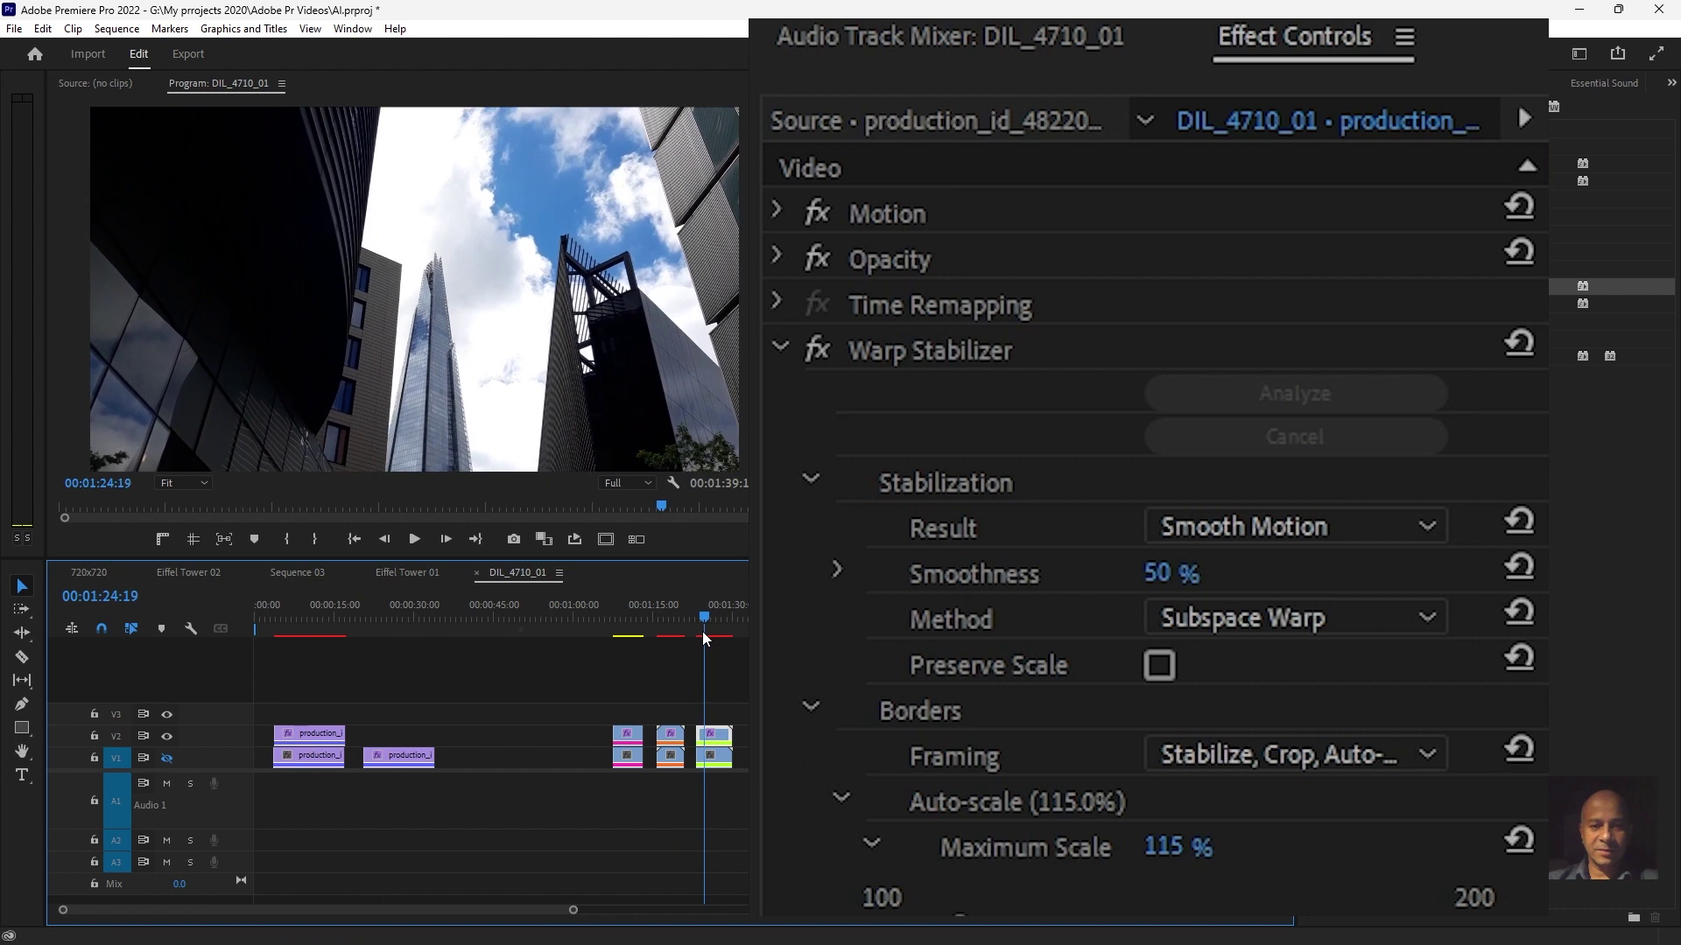
# Disable and delete Warp Stabilizer from the skyscraper clip's effects
pyautogui.click(817, 347)
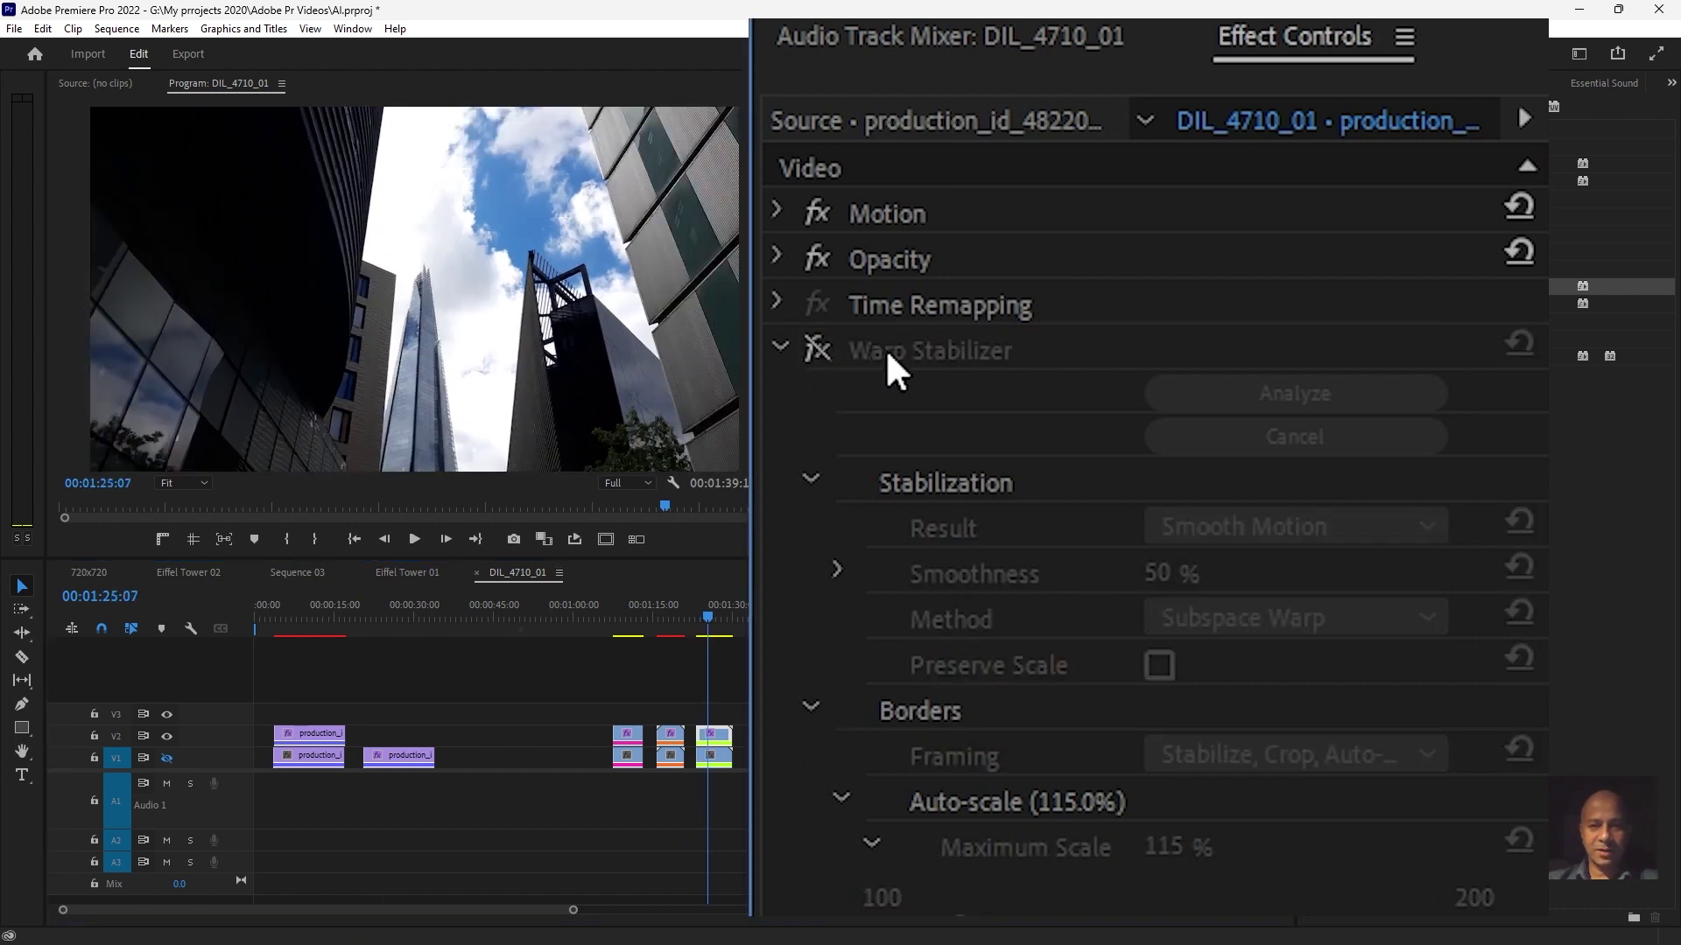
pyautogui.press('Delete')
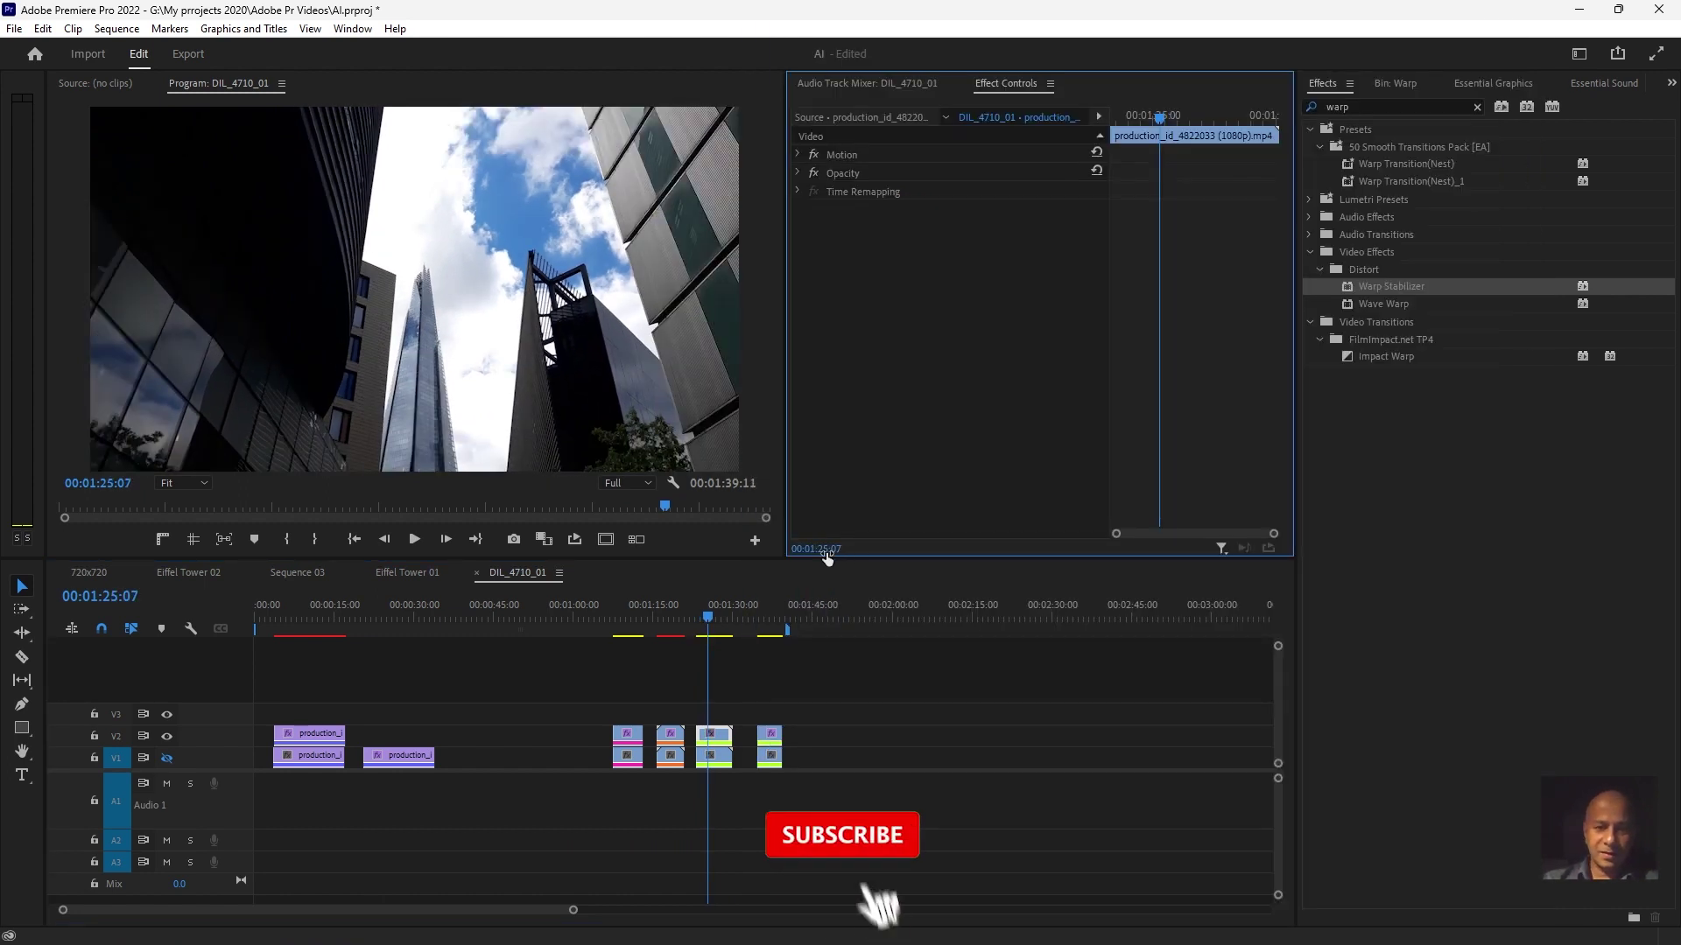
pyautogui.click(711, 627)
# Shuttle through the unstabilized clip with J, K and L, ending near 01:25:06
pyautogui.press('j')
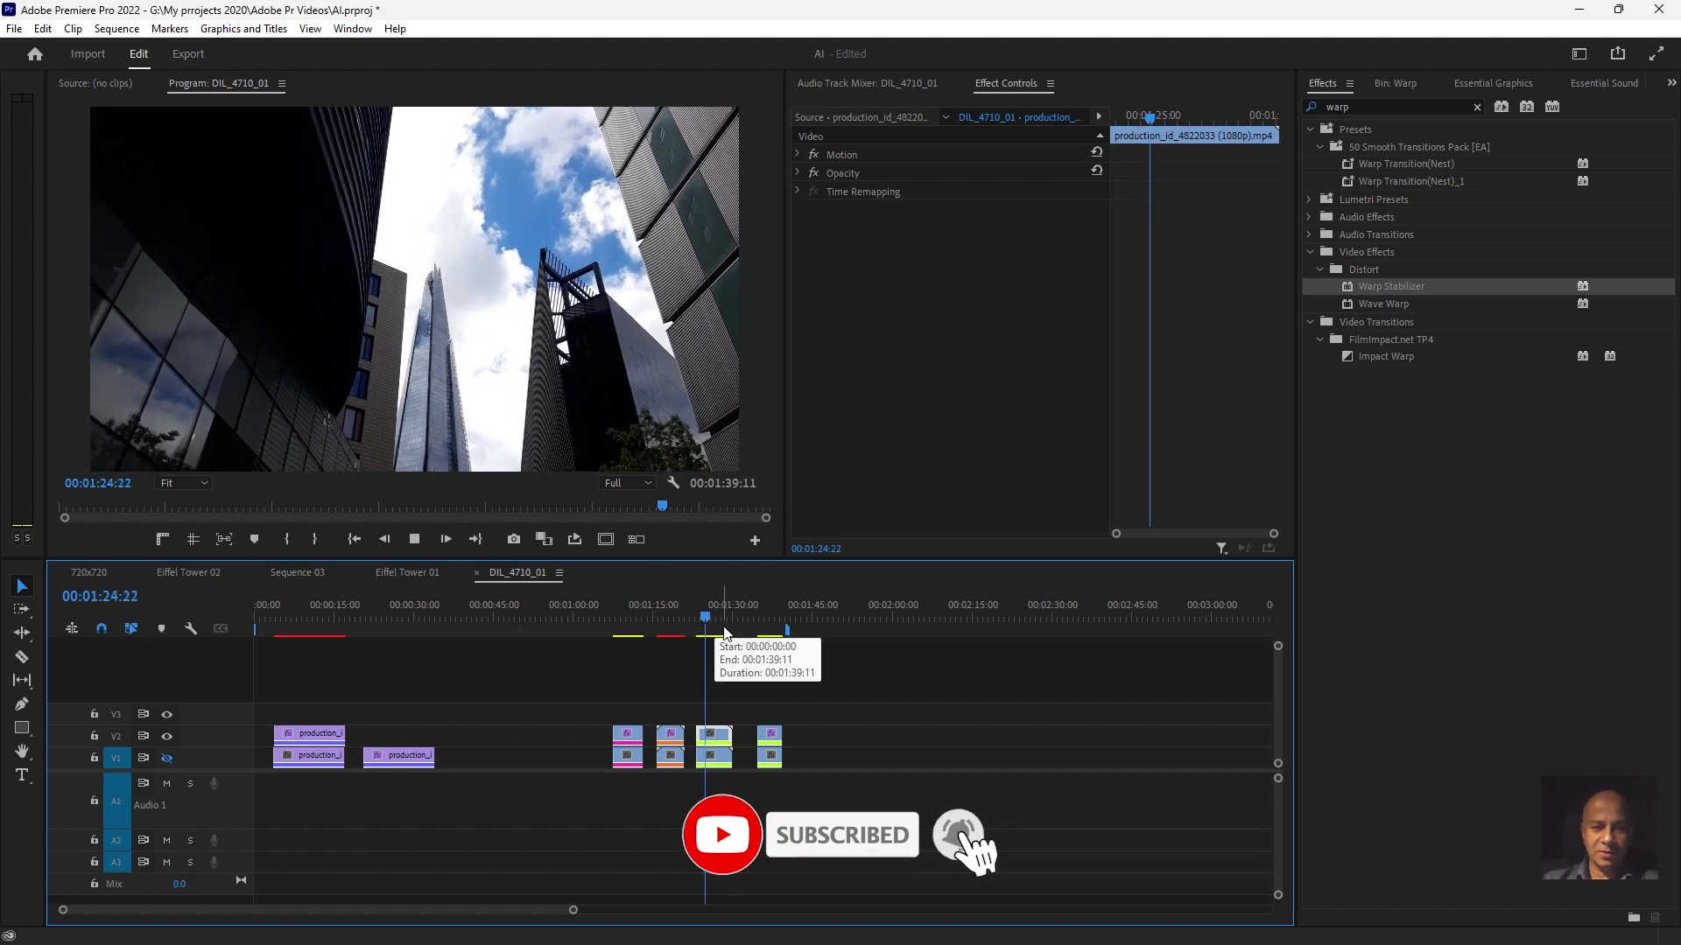
pyautogui.press('l')
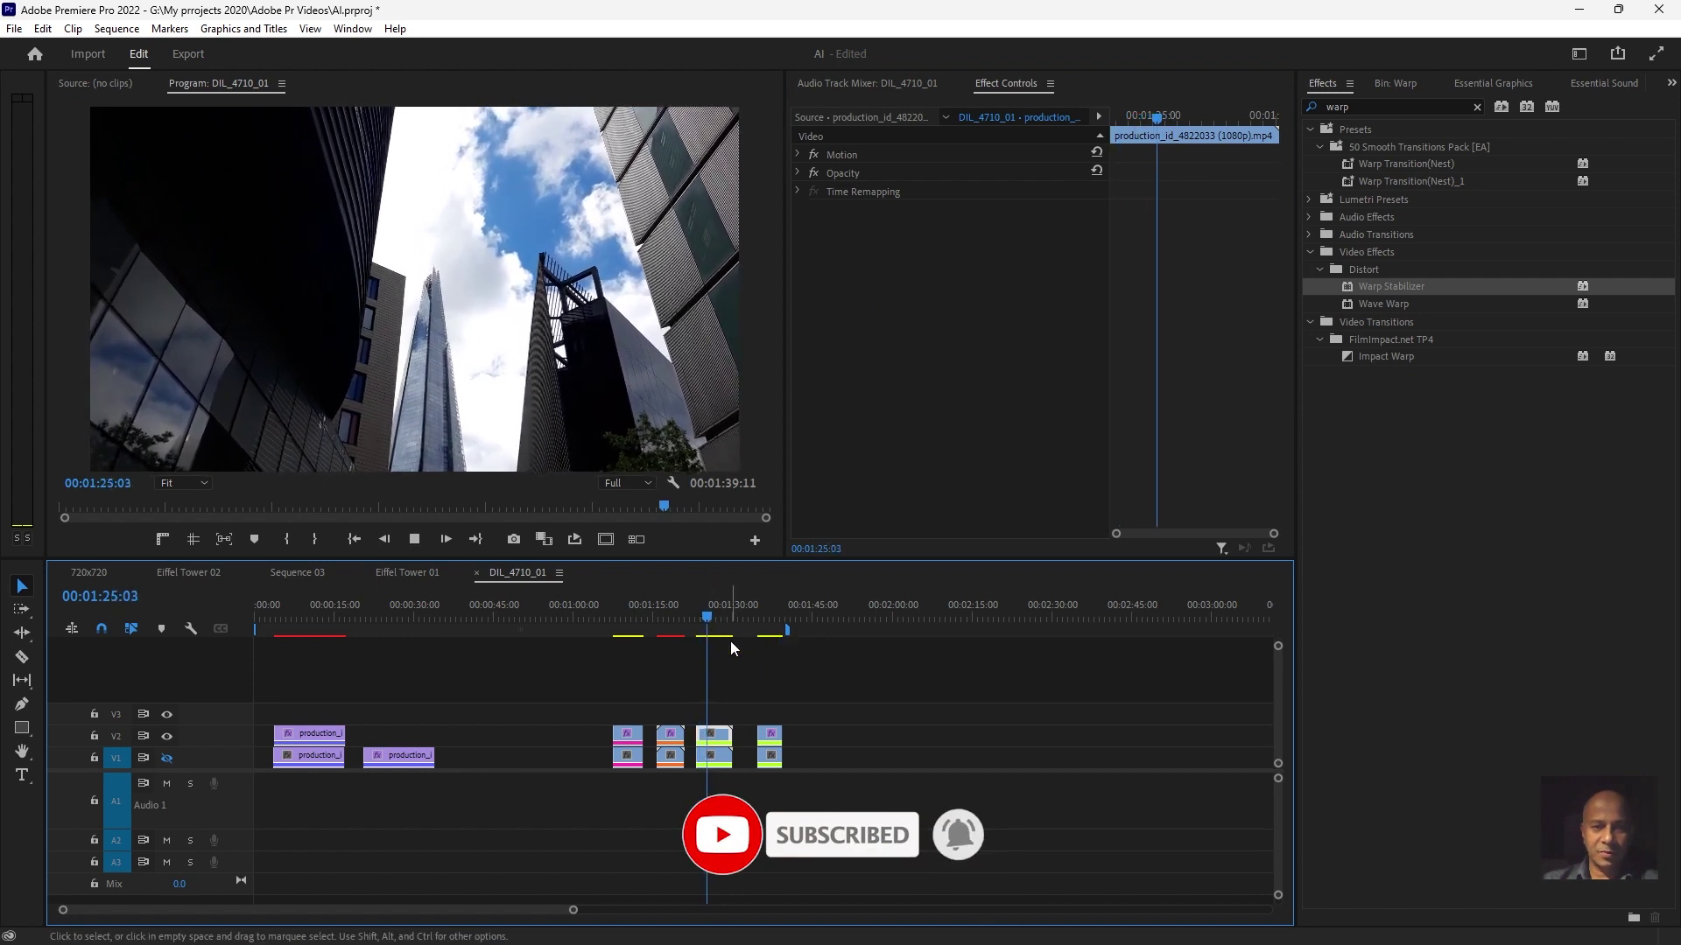
pyautogui.press('k')
pyautogui.press('j')
pyautogui.press('k')
pyautogui.press('j')
pyautogui.press('k')
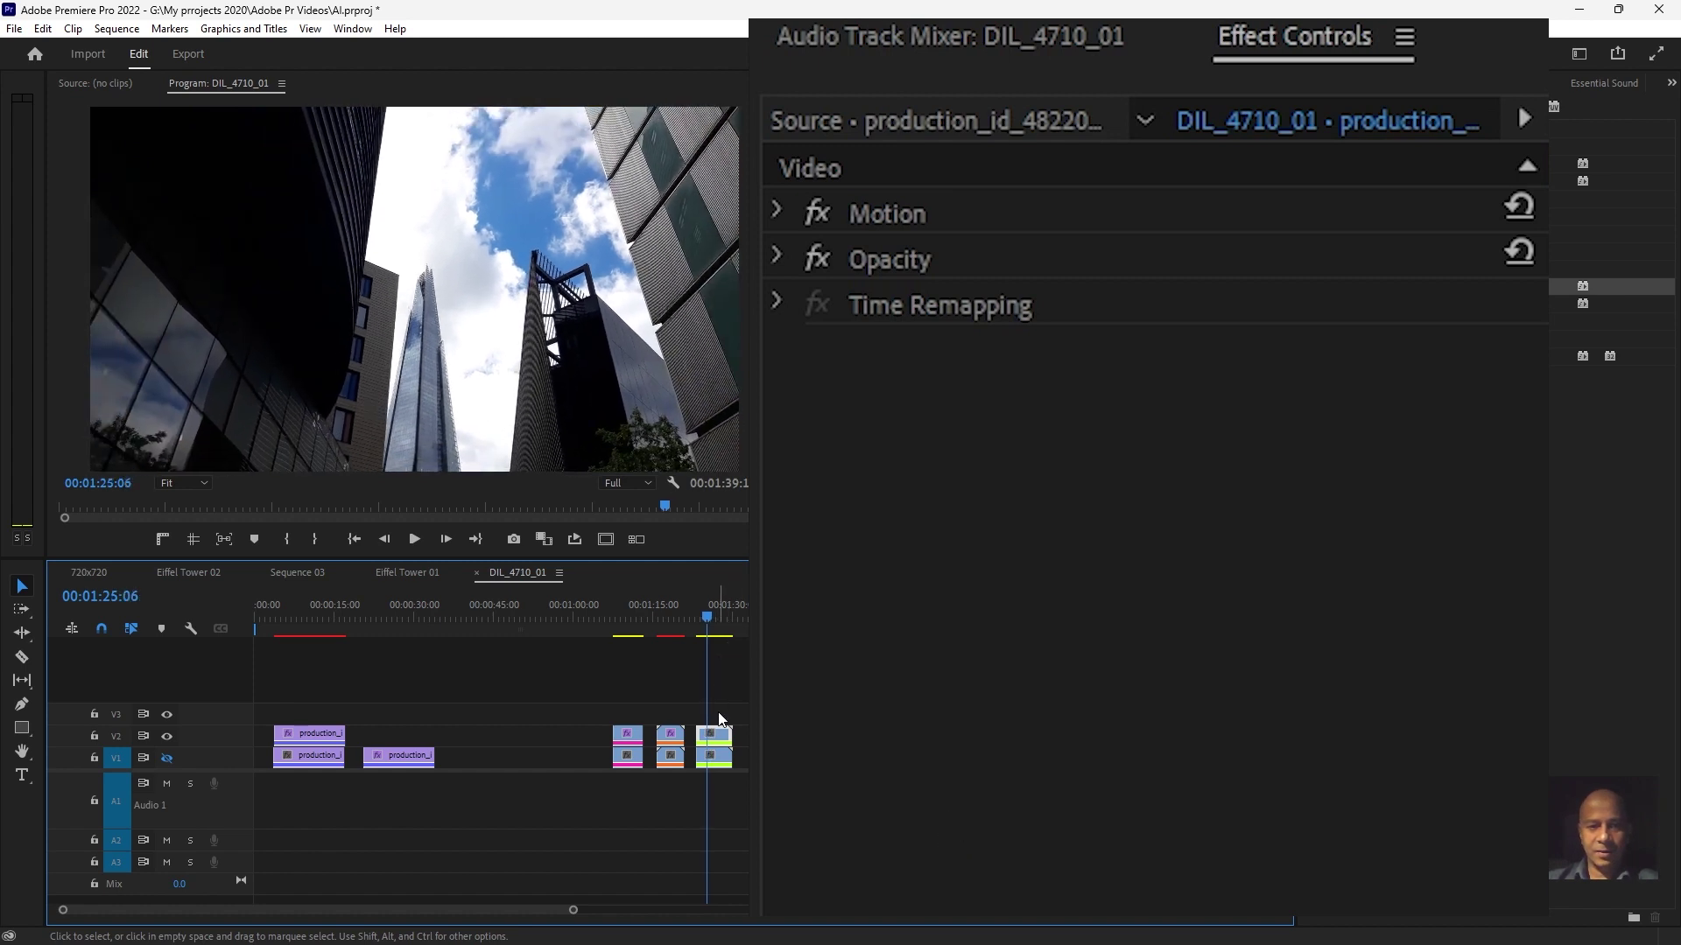
pyautogui.moveTo(708, 729); pyautogui.dragTo(709, 735)
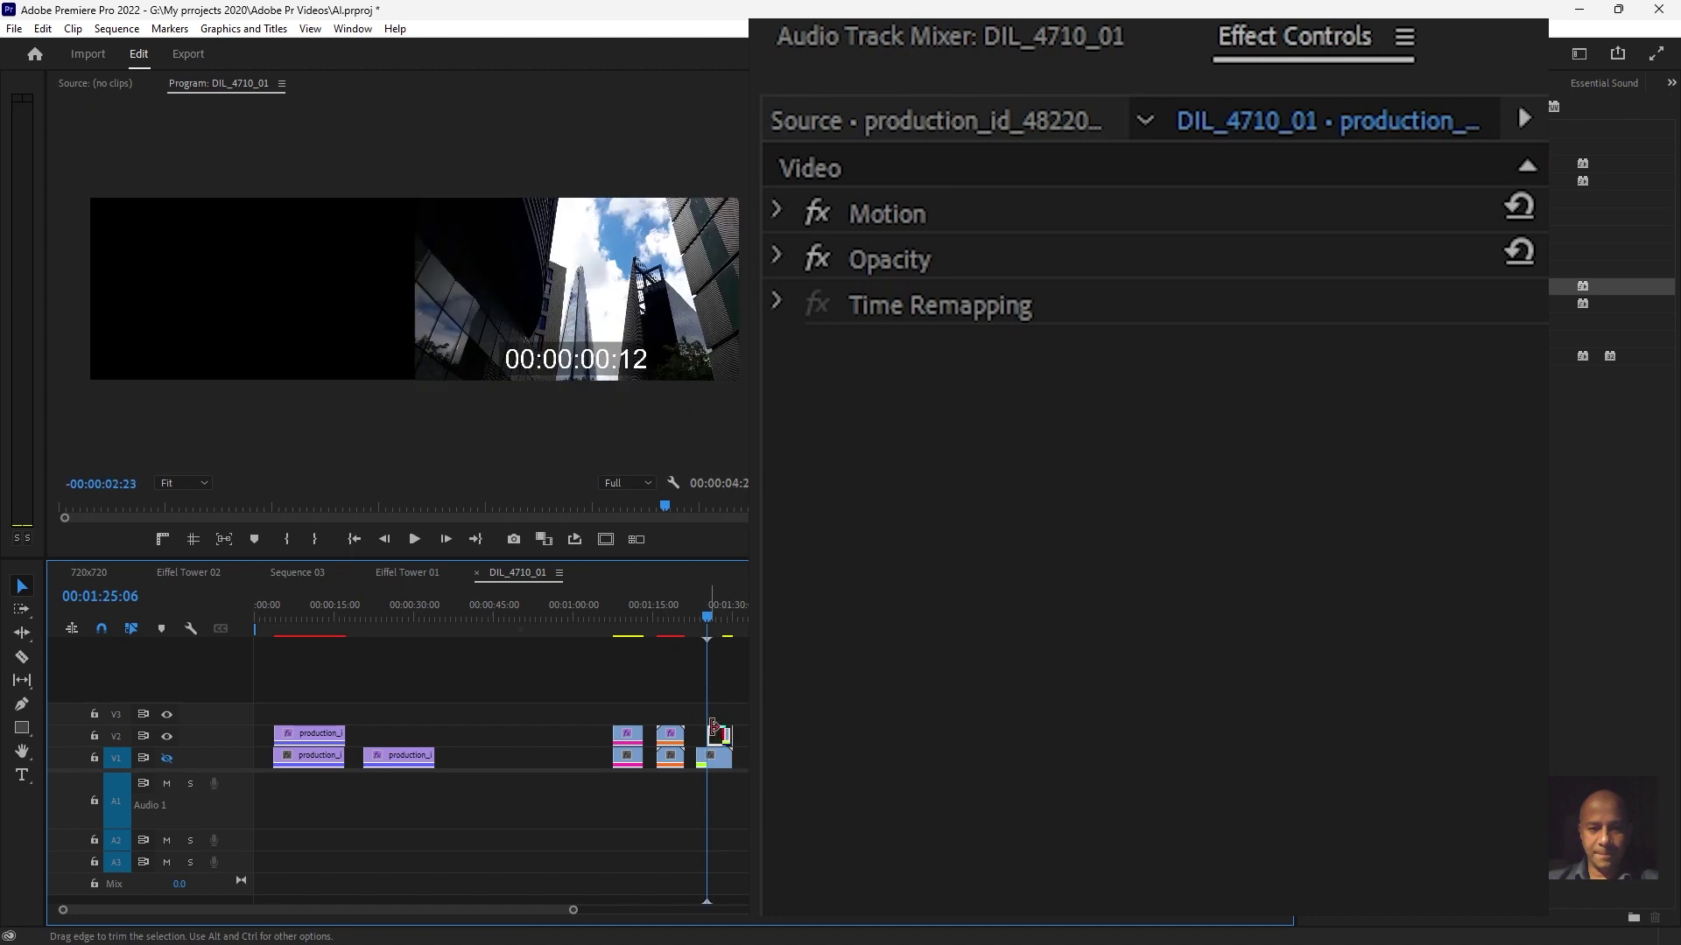
pyautogui.press('j')
pyautogui.press('k')
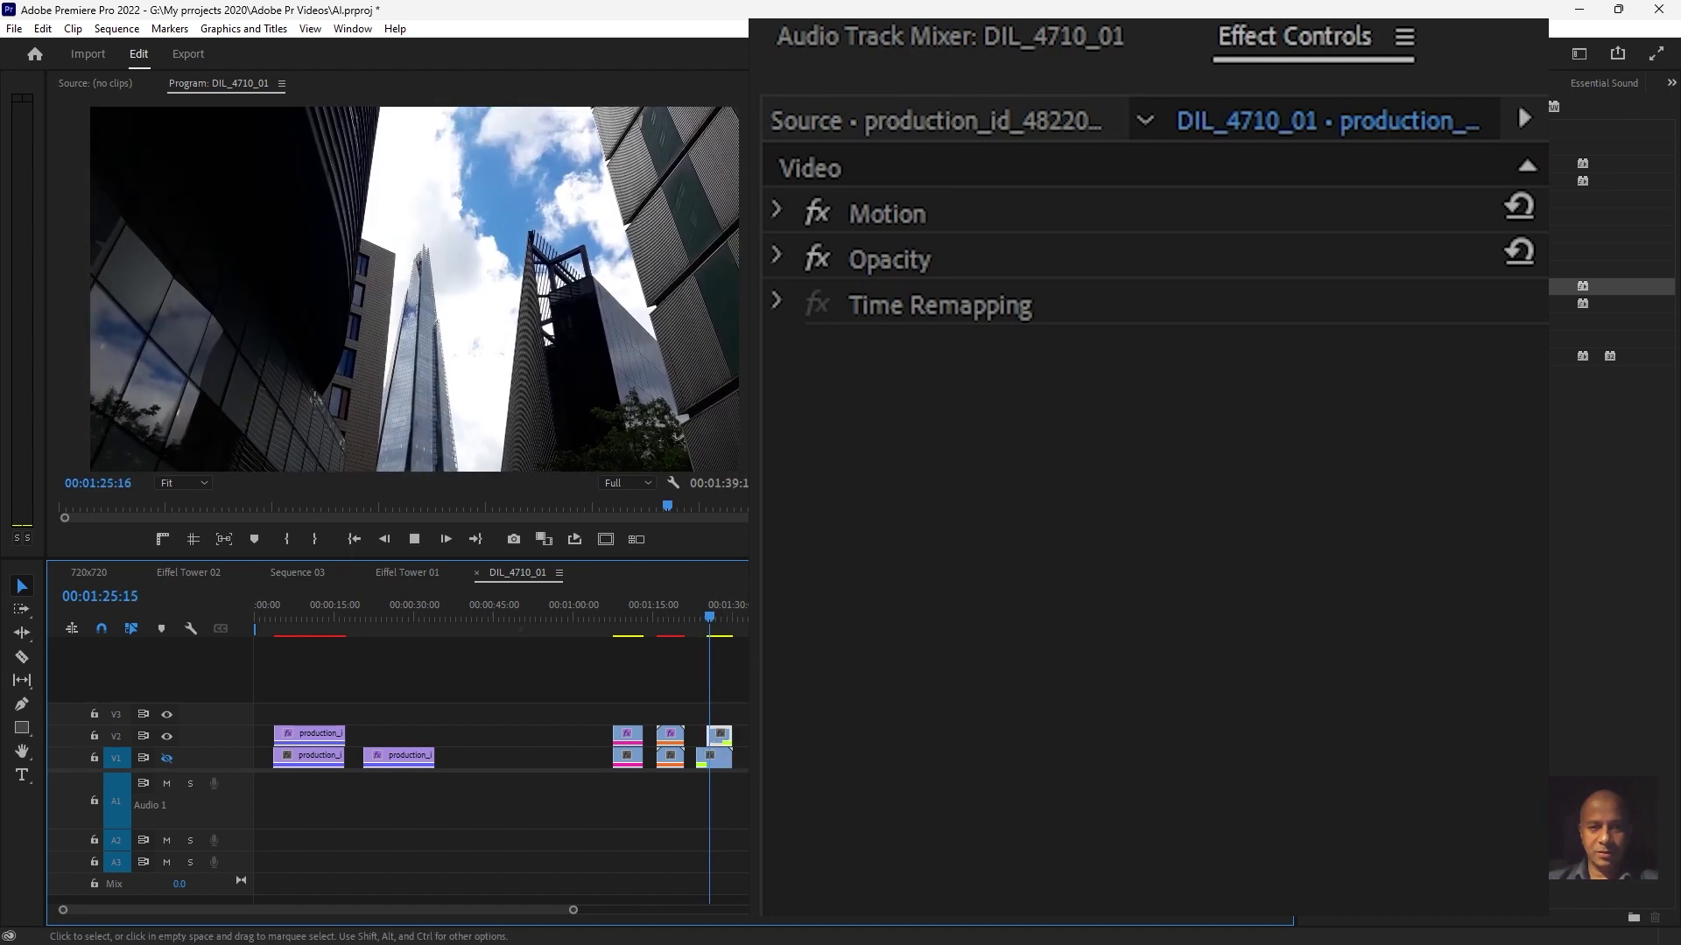
pyautogui.press('k')
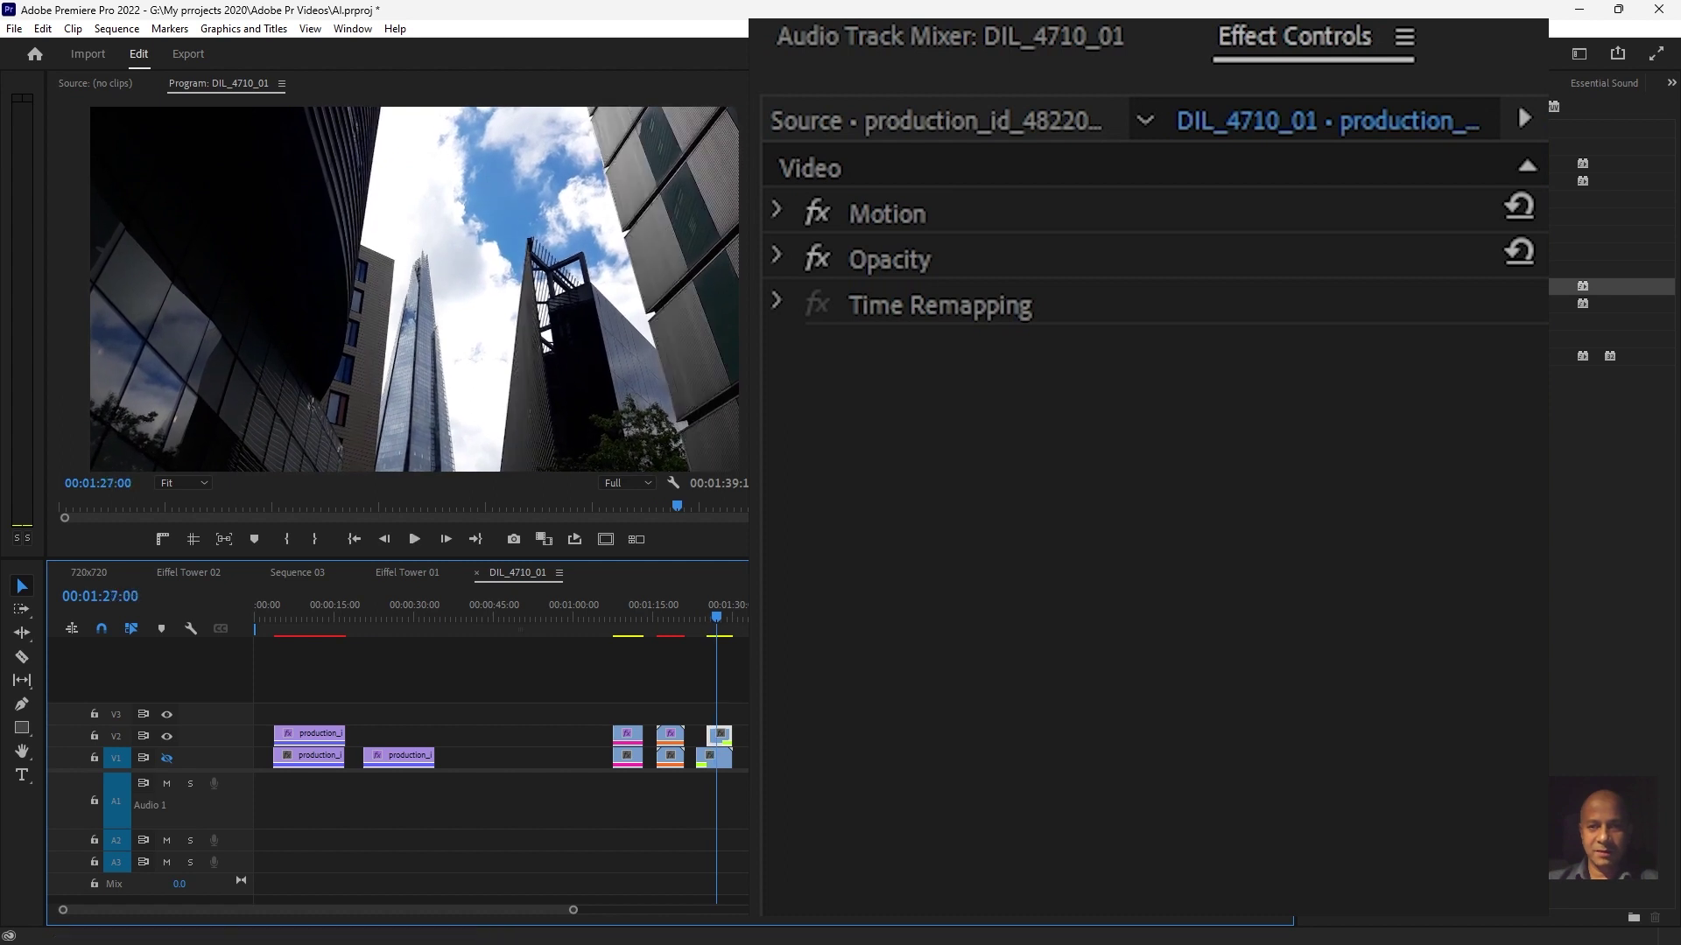
pyautogui.click(1516, 101)
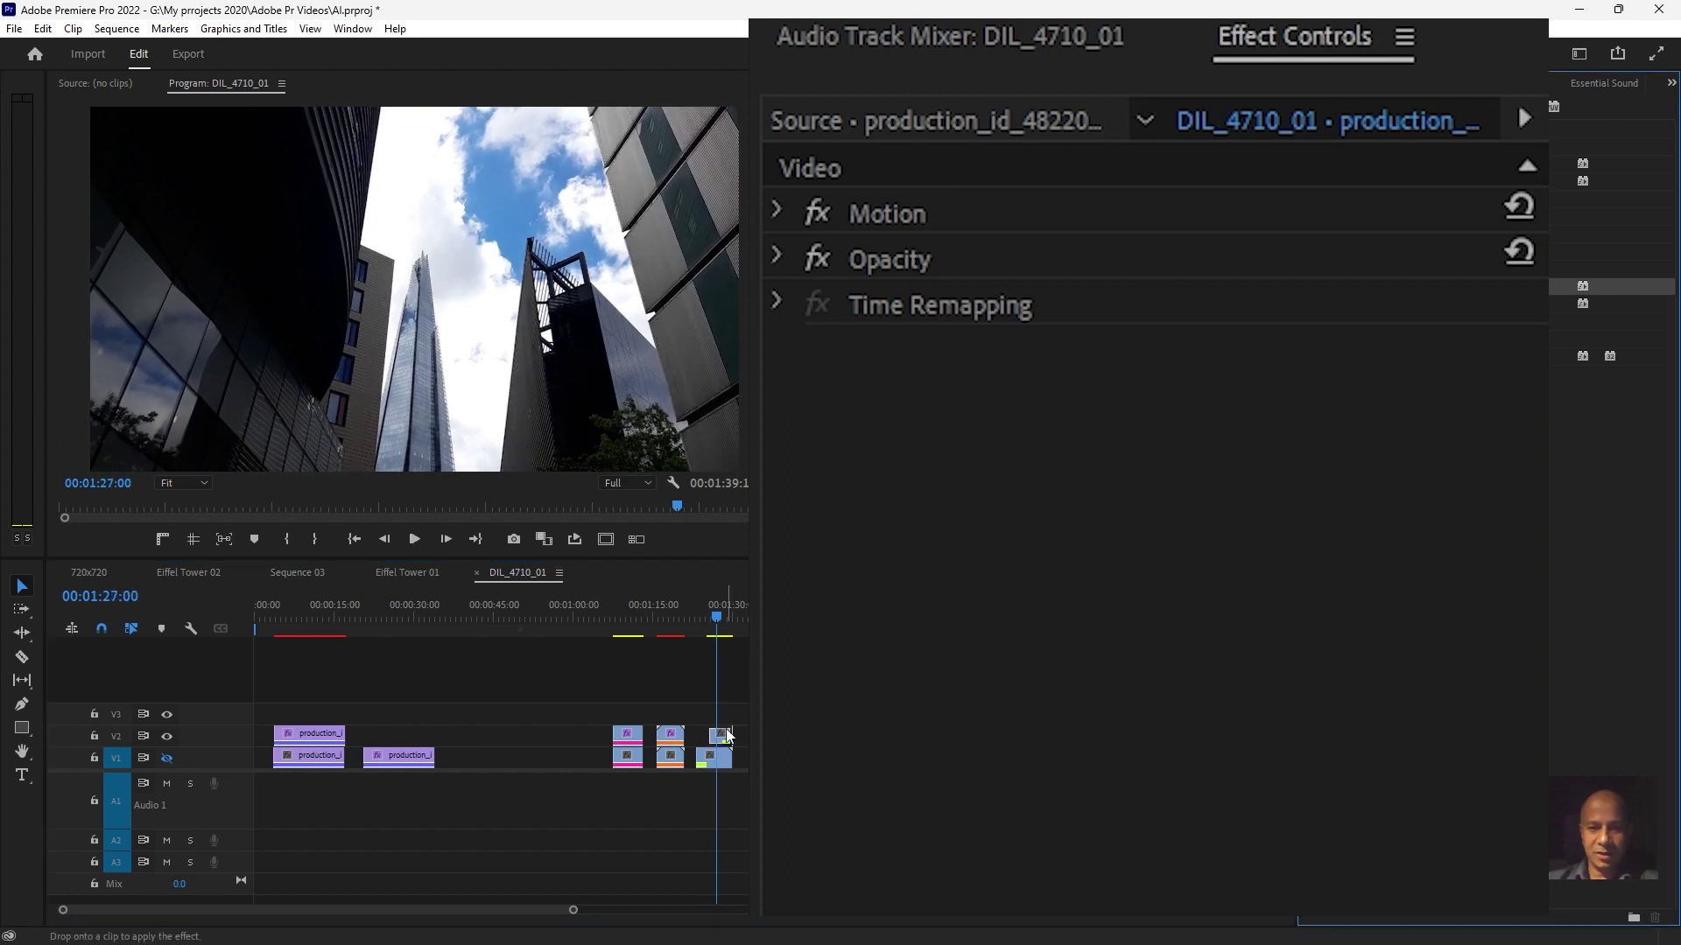
# Apply Warp Stabilizer to the last V2 clip and play it from 01:25:11
pyautogui.moveTo(726, 736); pyautogui.dragTo(726, 735)
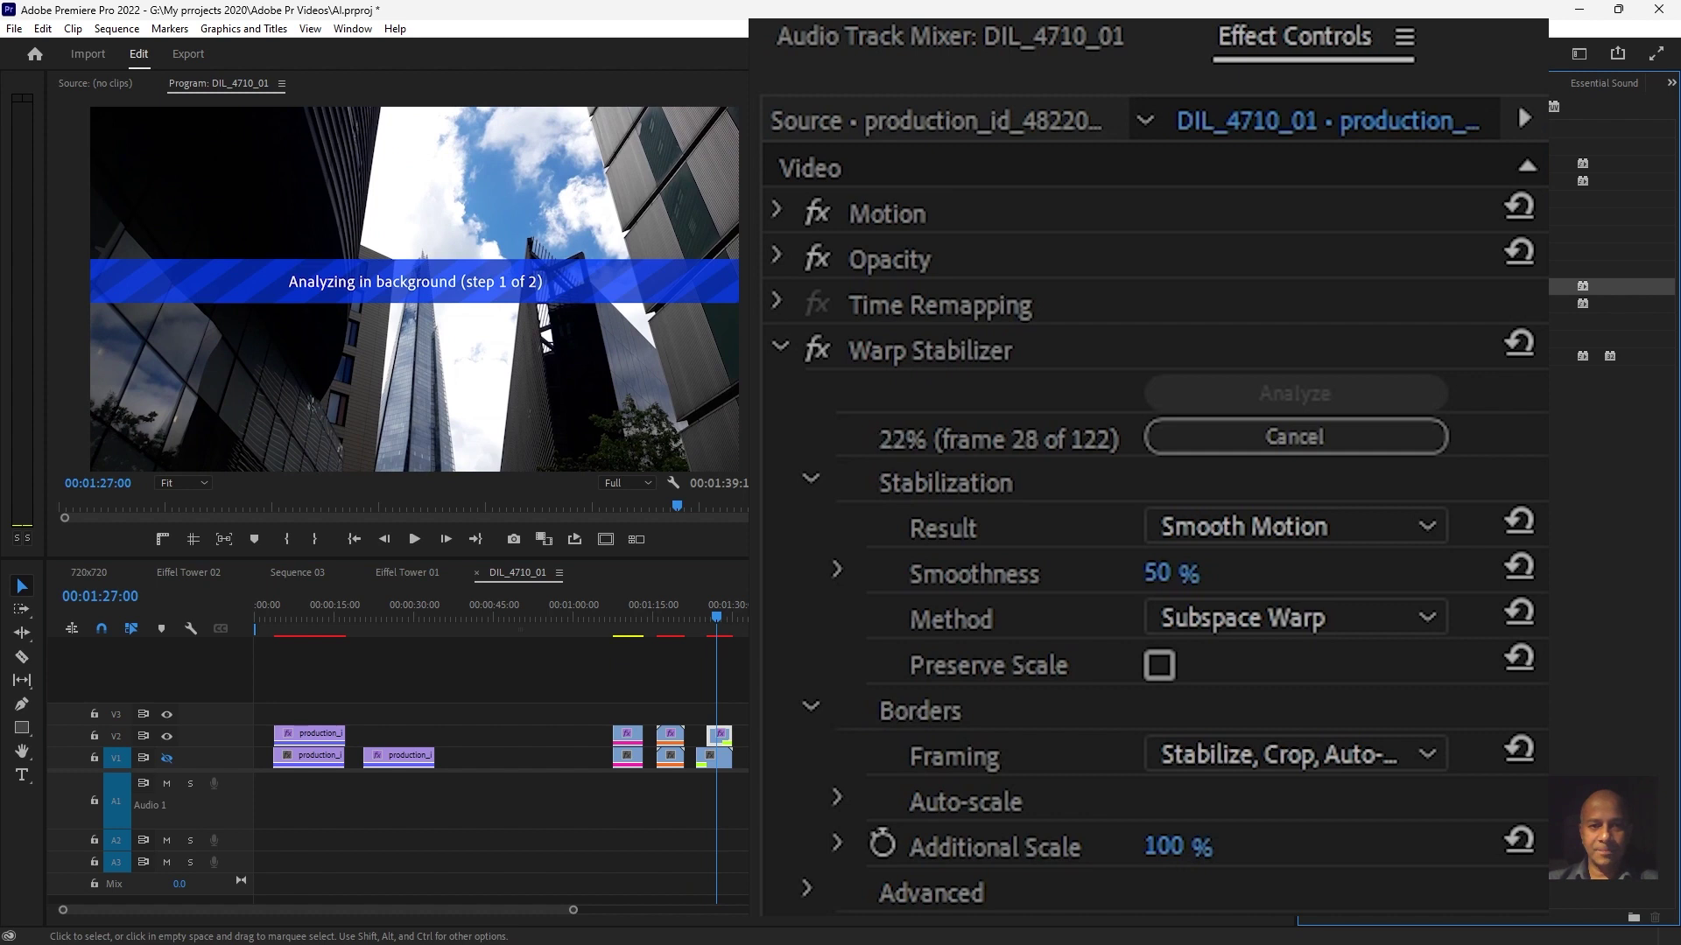
pyautogui.moveTo(735, 642); pyautogui.dragTo(721, 630)
pyautogui.press('space')
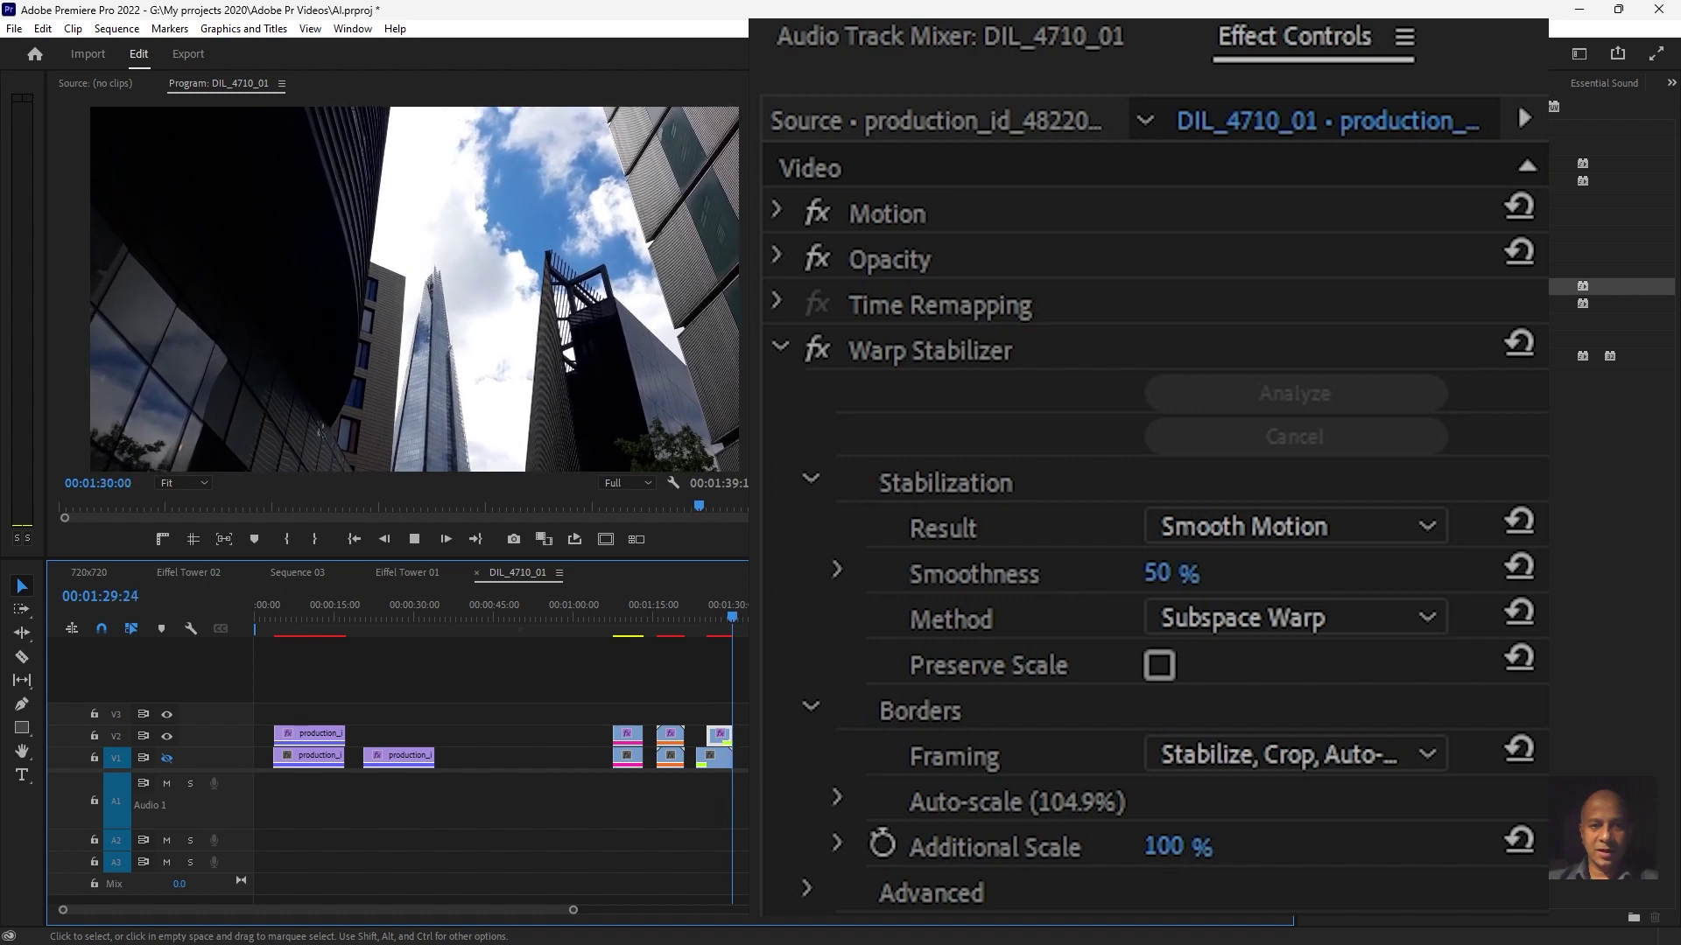
# Replay the stabilized clip from 01:25:11, then park the playhead at 01:25:03
pyautogui.click(710, 632)
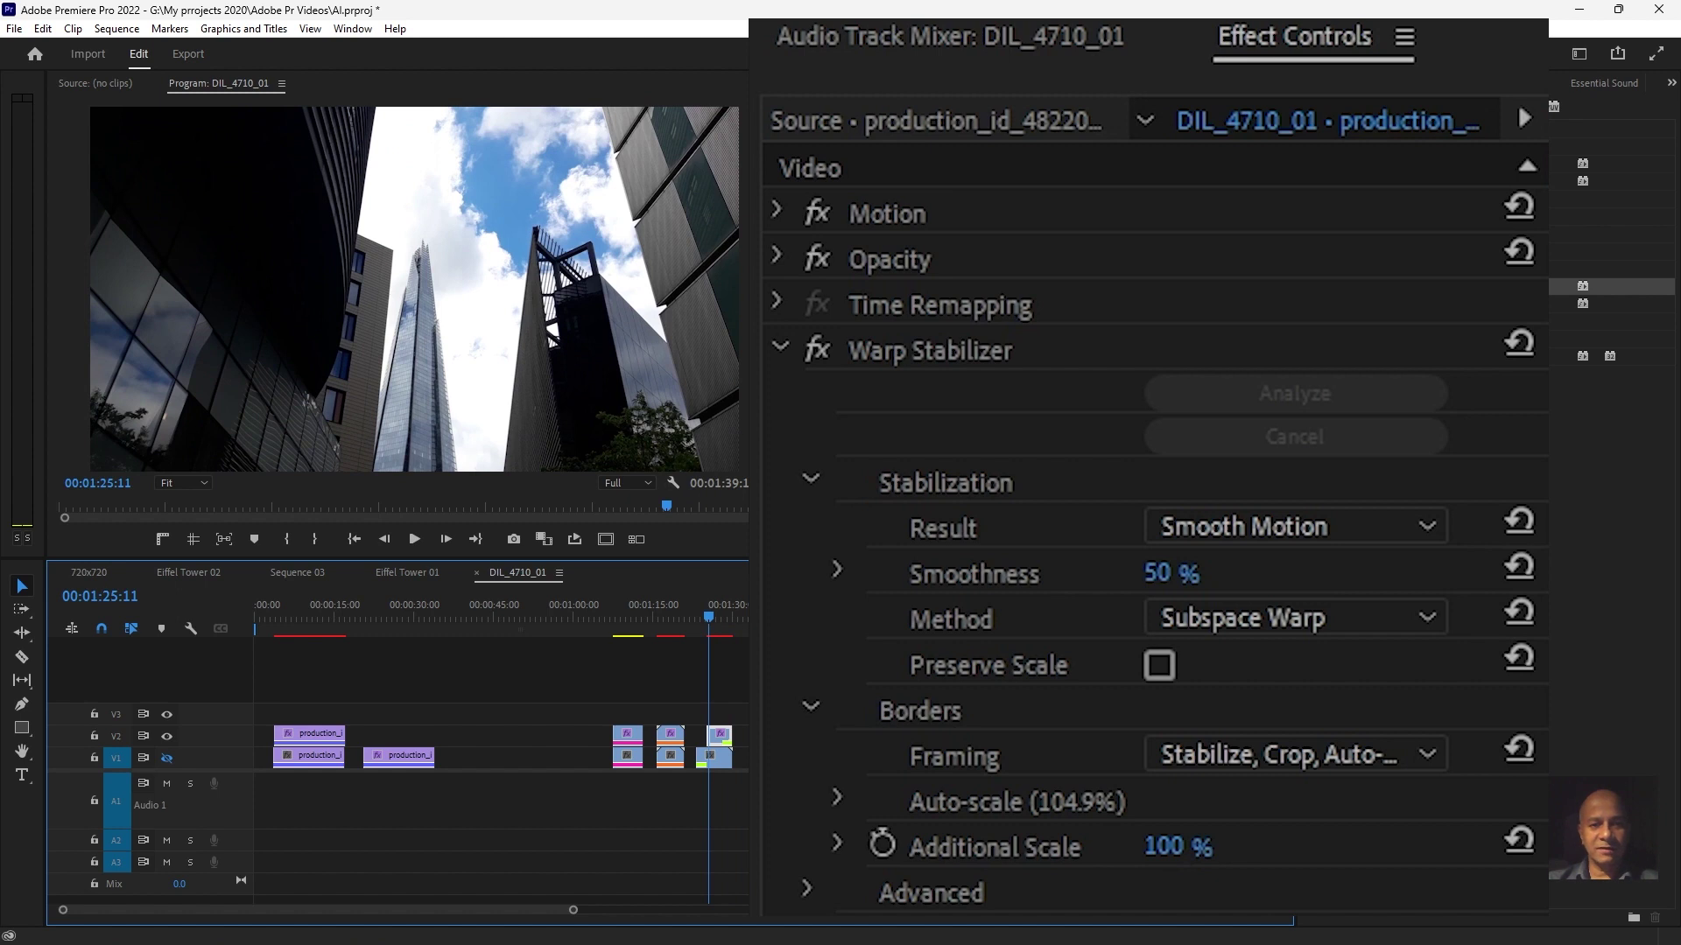
pyautogui.press('space')
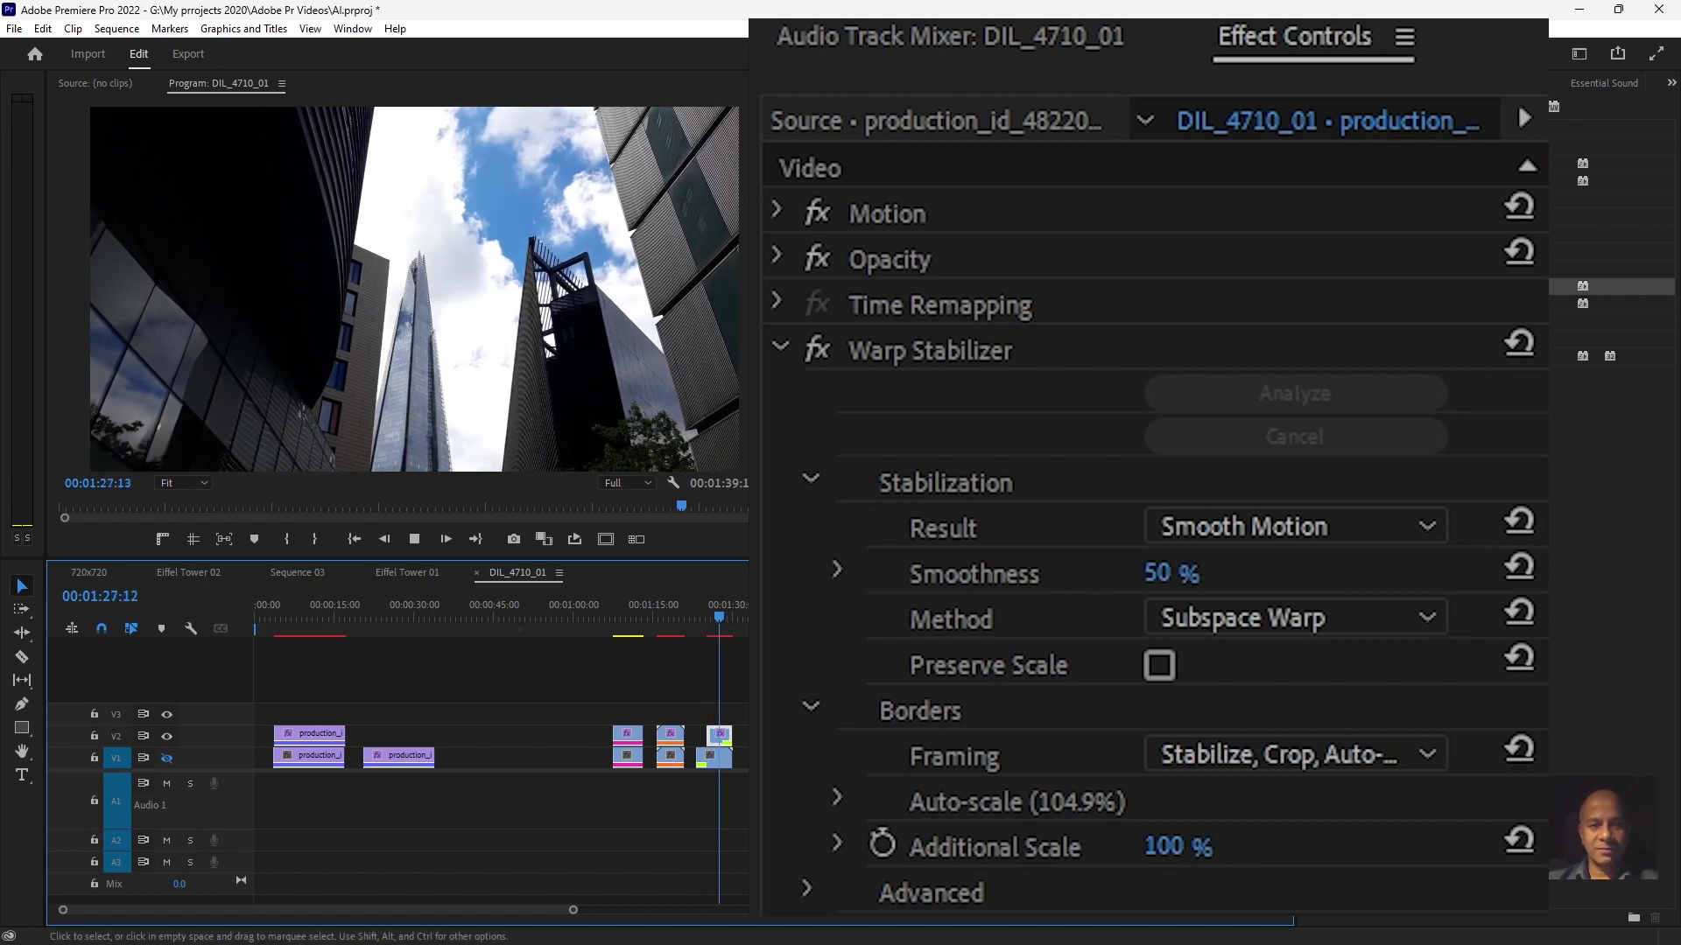
pyautogui.click(725, 637)
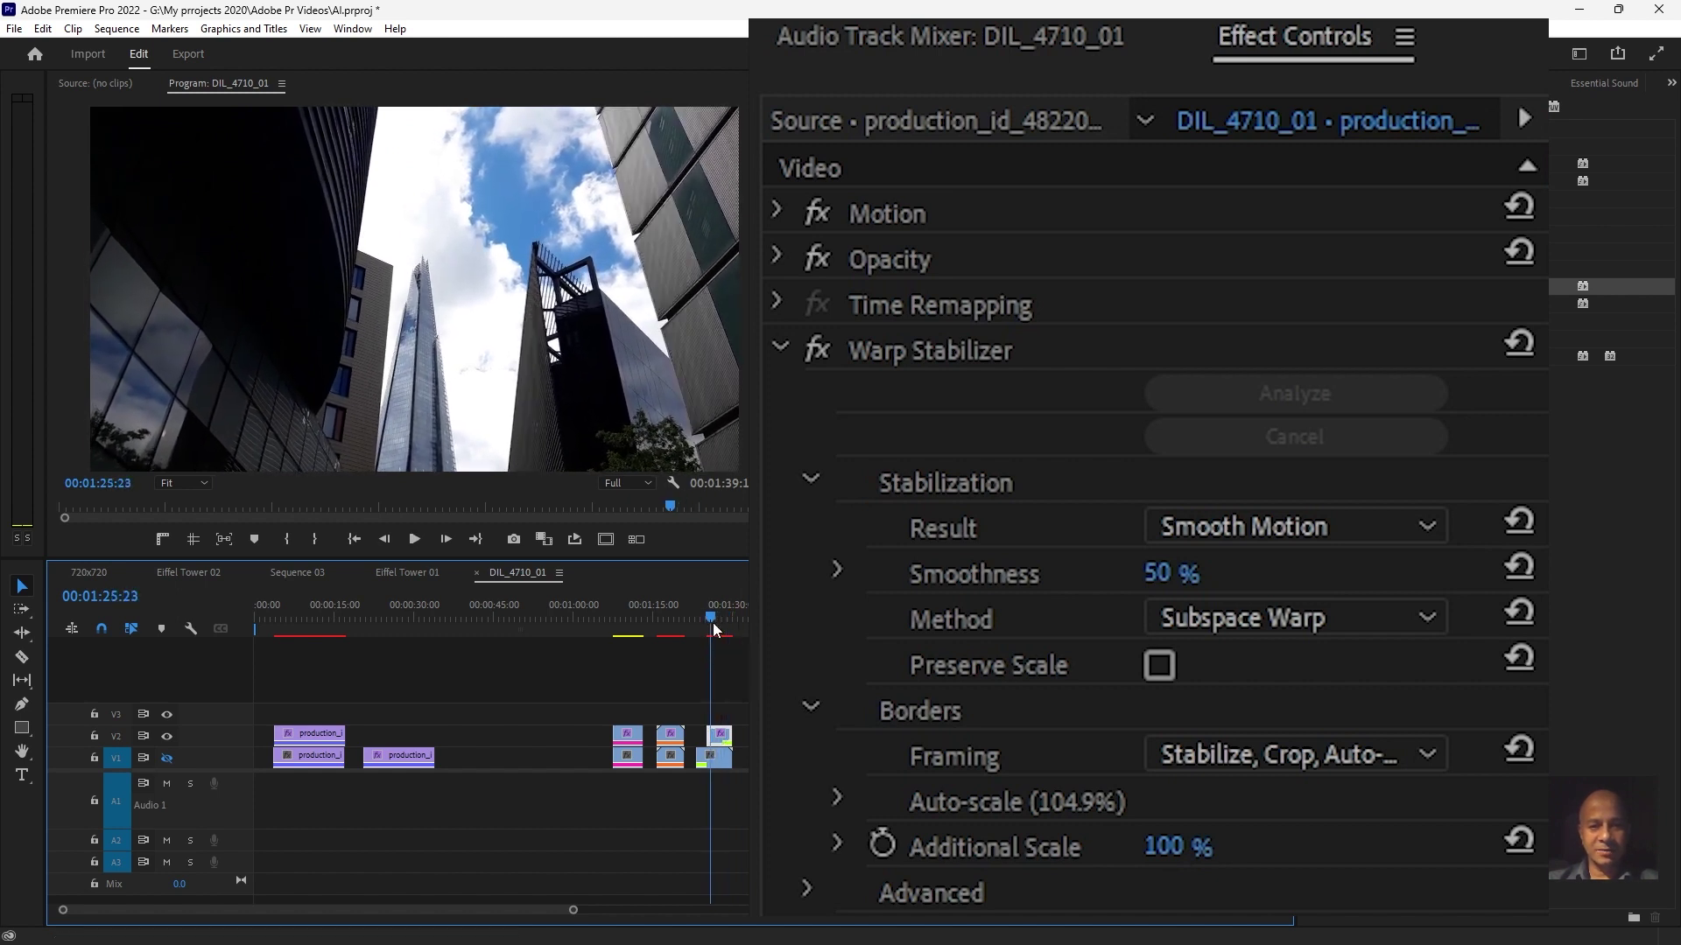
pyautogui.moveTo(713, 628); pyautogui.dragTo(710, 629)
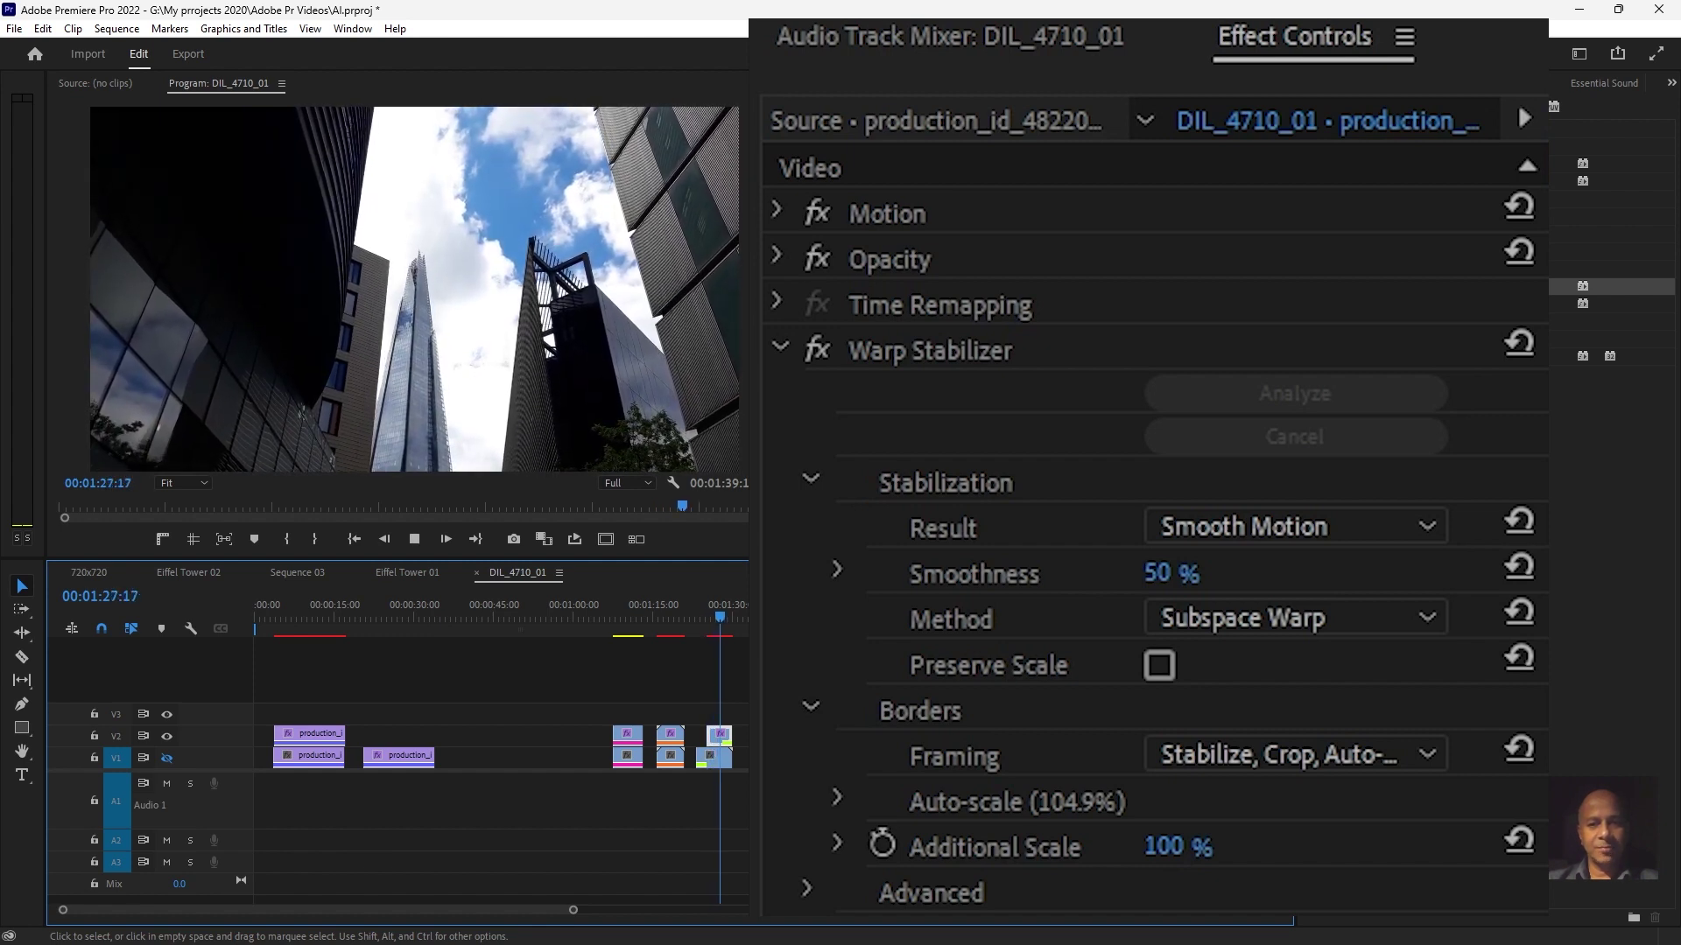
# Reveal Auto-scale's Maximum Scale 150% and Action-safe Margin 0%, then replay the clip to 01:27:10
pyautogui.click(842, 797)
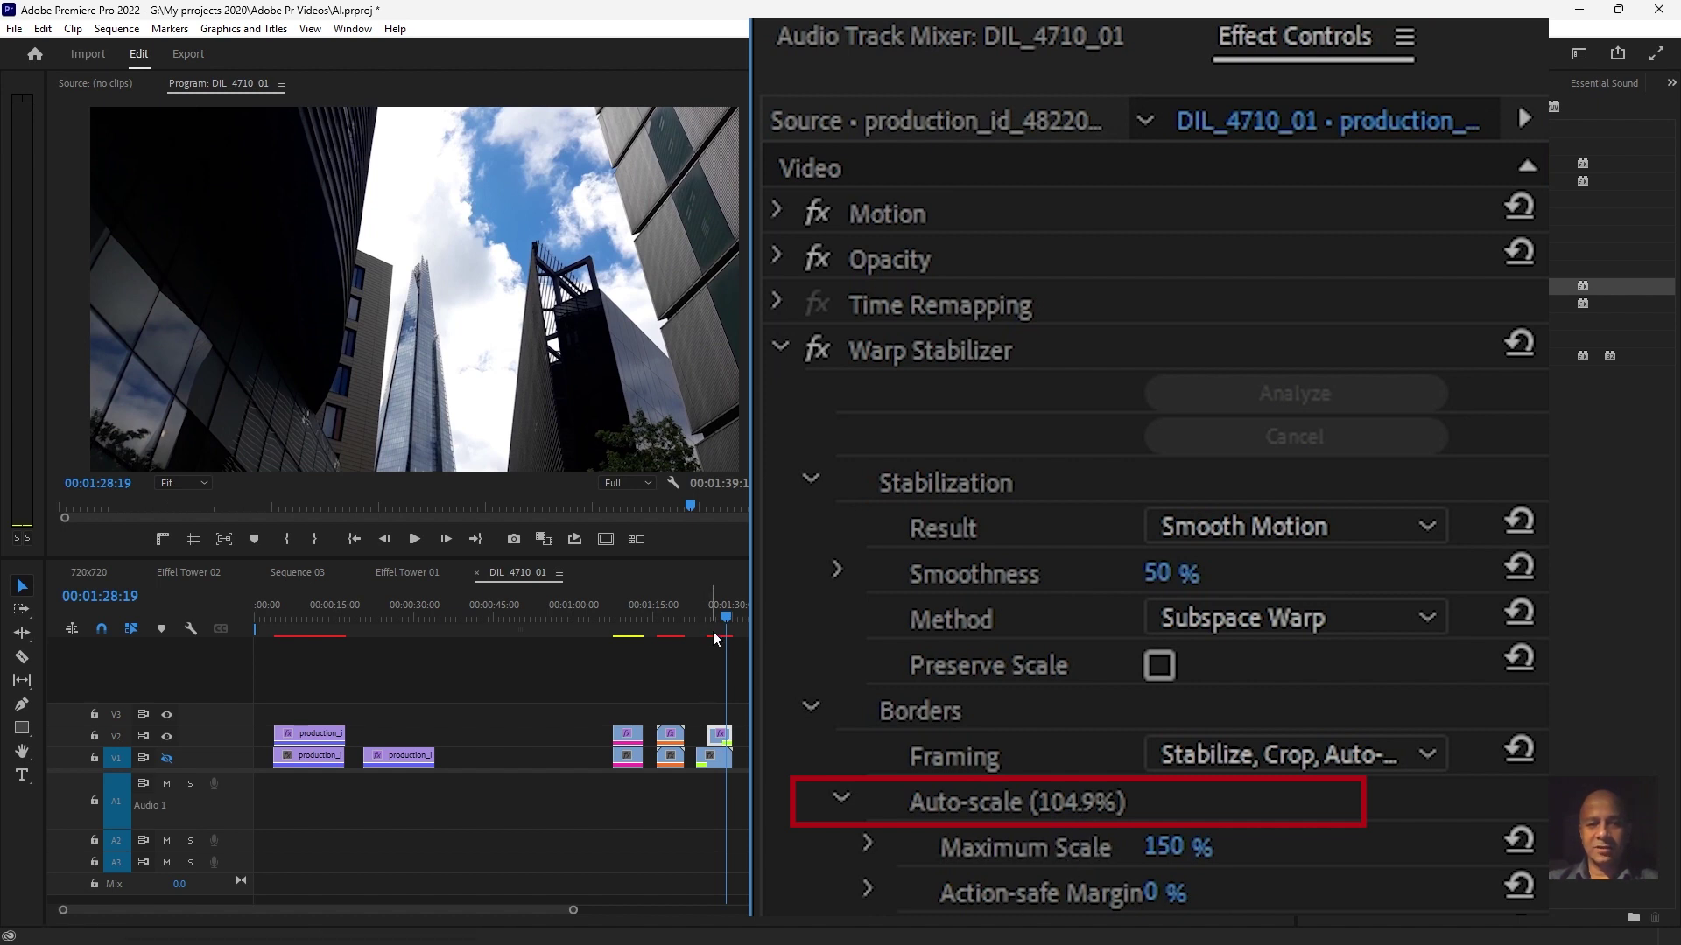
pyautogui.press('space')
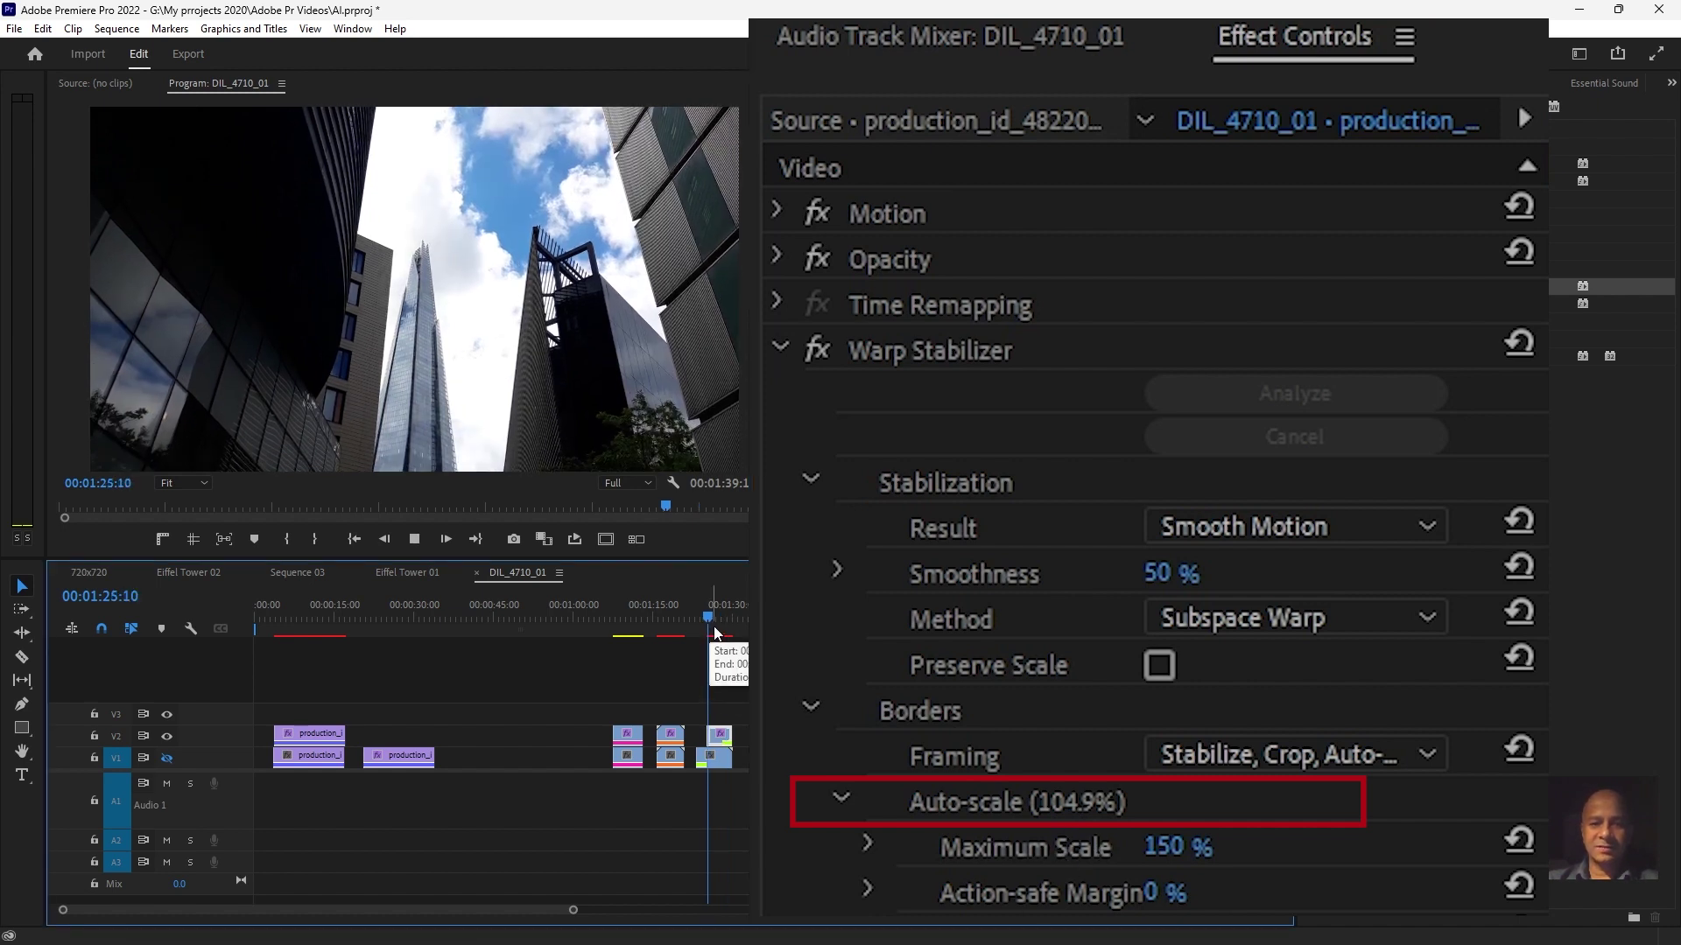
pyautogui.press('space')
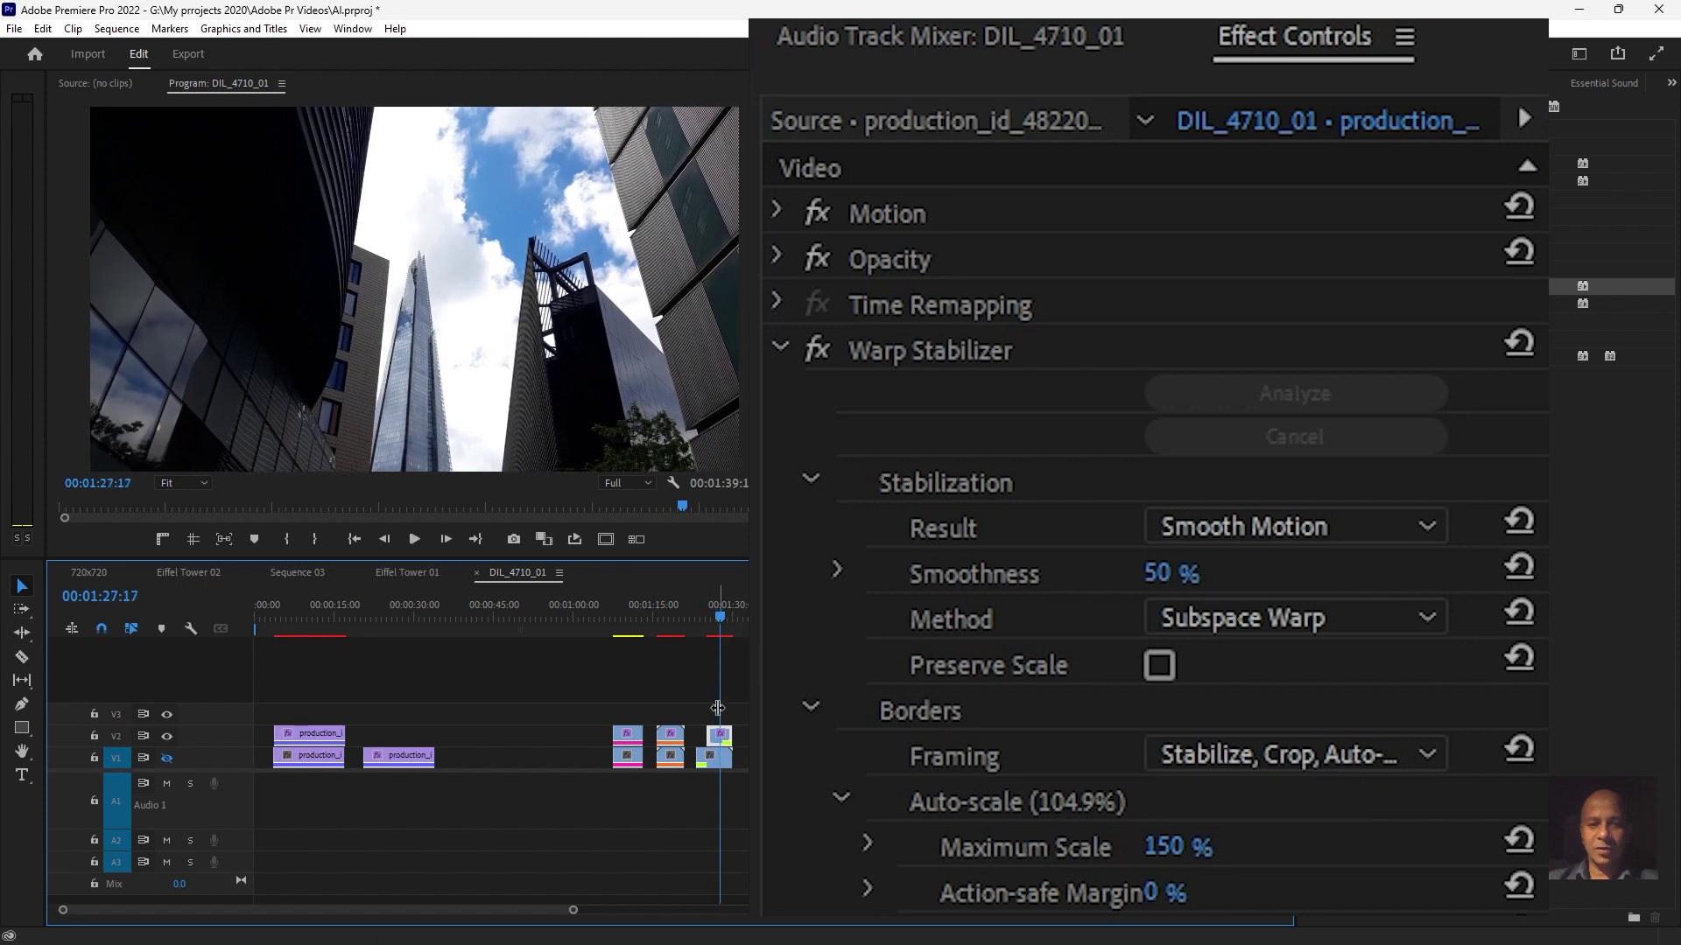
pyautogui.moveTo(712, 636); pyautogui.dragTo(708, 639)
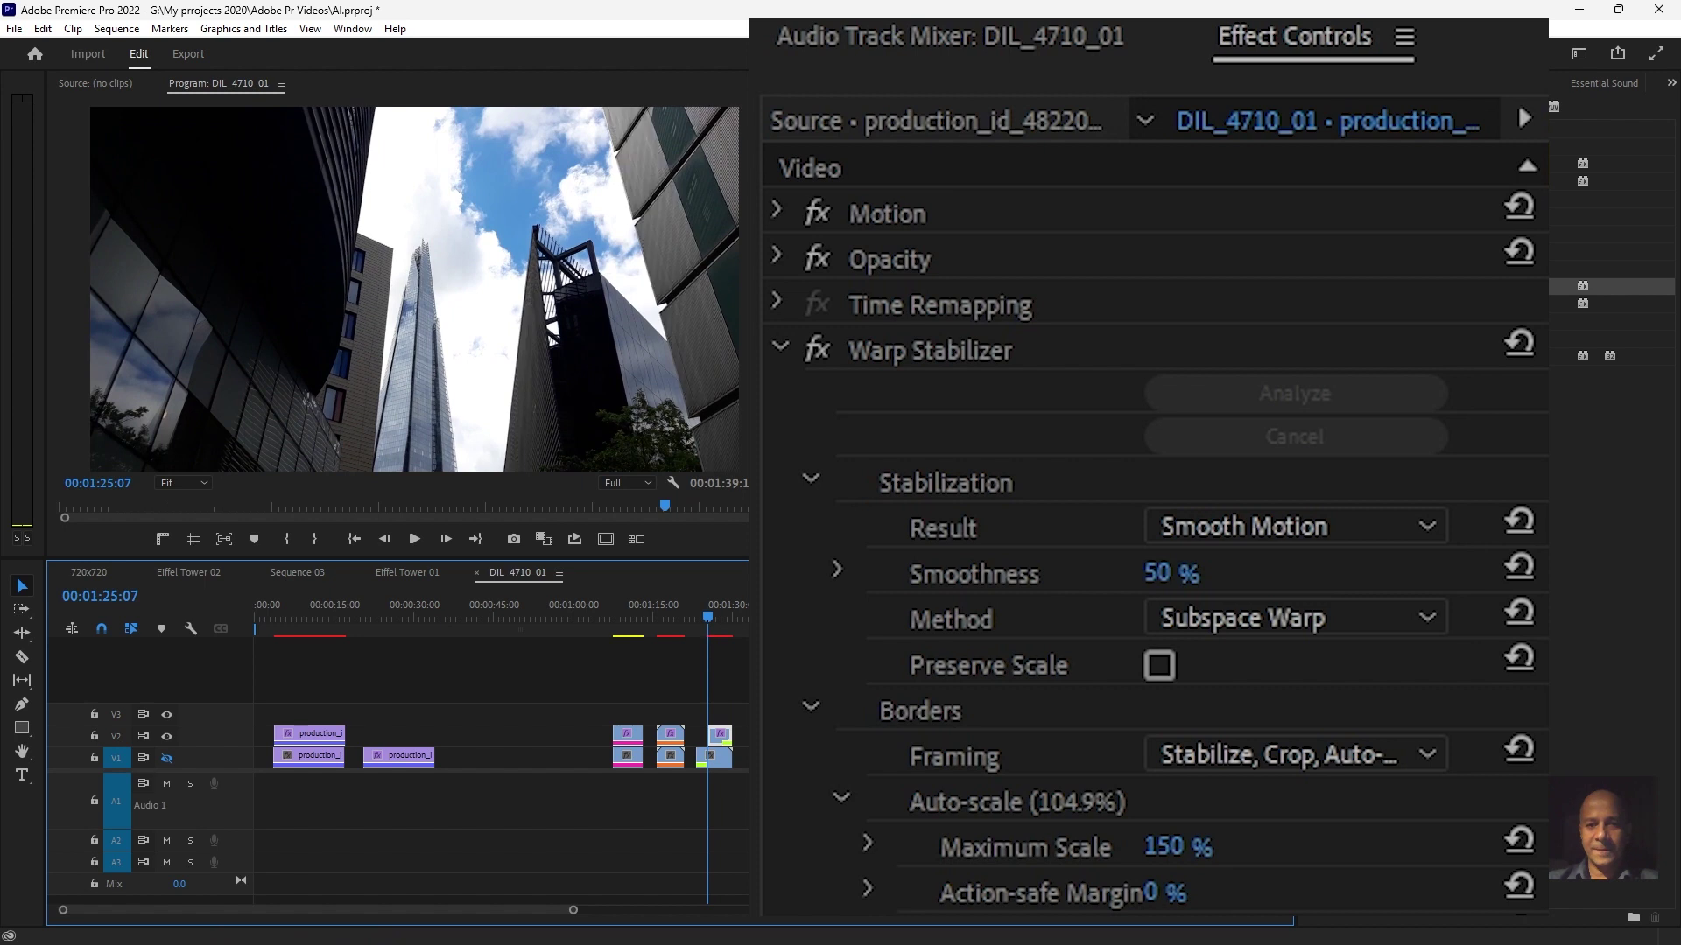
pyautogui.press('space')
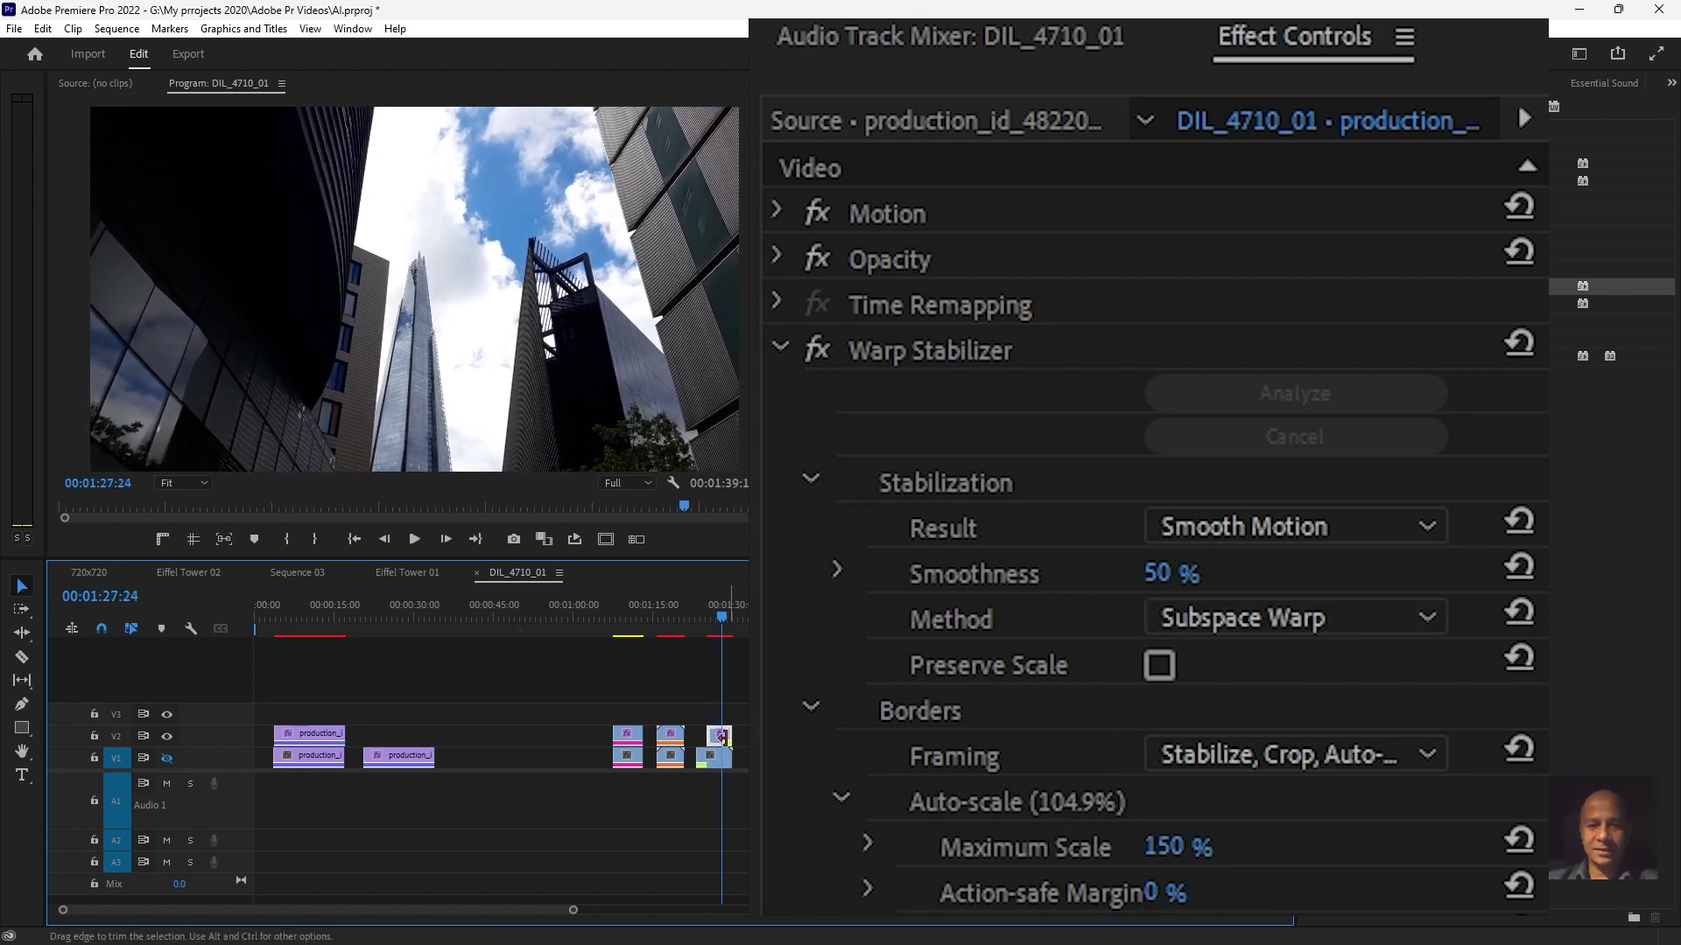
pyautogui.click(720, 638)
# Re-apply Warp Stabilizer to the last V2 clip, now auto-scaled to 115.1%, and preview it
pyautogui.moveTo(723, 641); pyautogui.dragTo(710, 643)
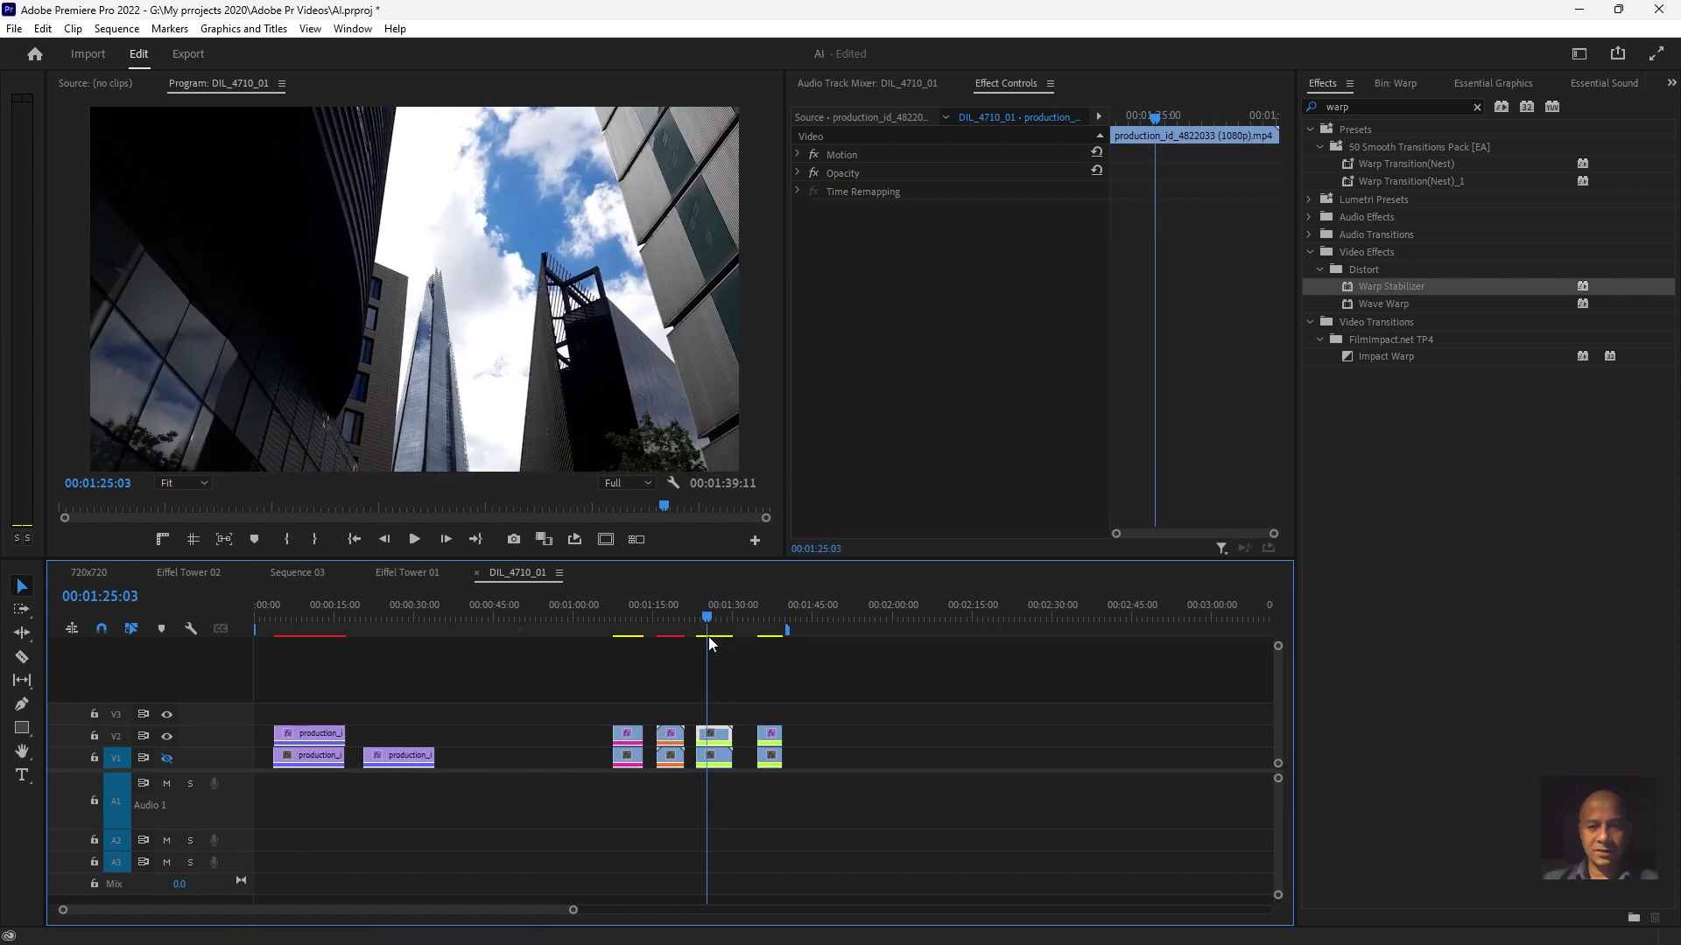
pyautogui.moveTo(1401, 290); pyautogui.dragTo(774, 615)
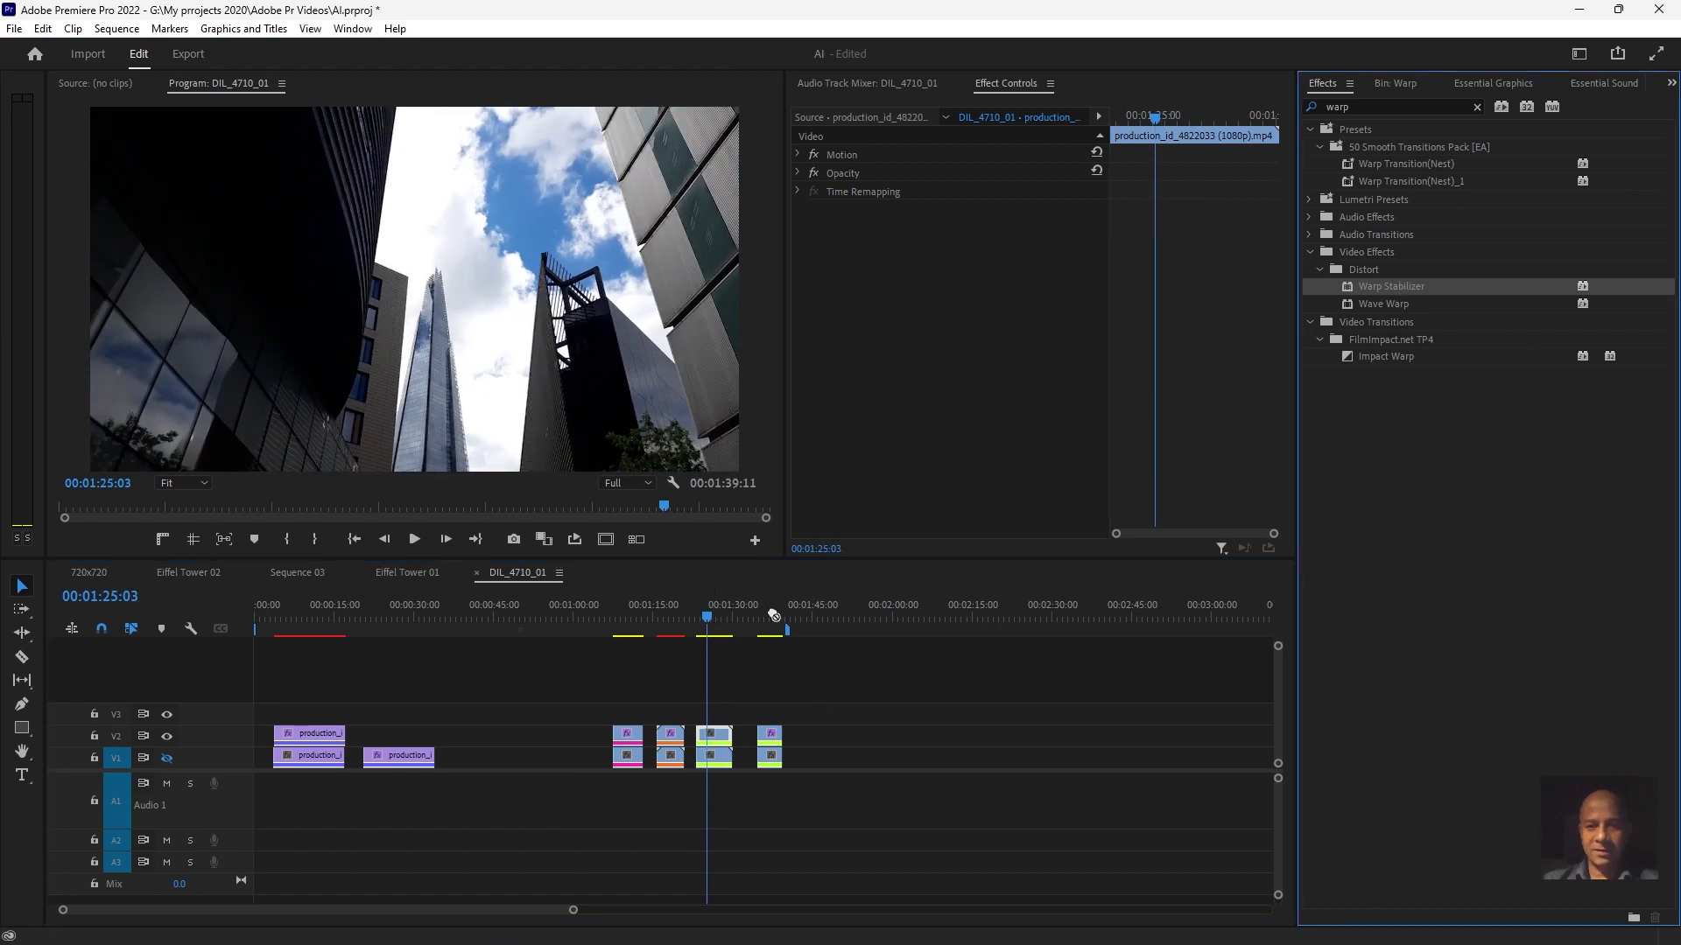
pyautogui.moveTo(723, 729); pyautogui.dragTo(716, 733)
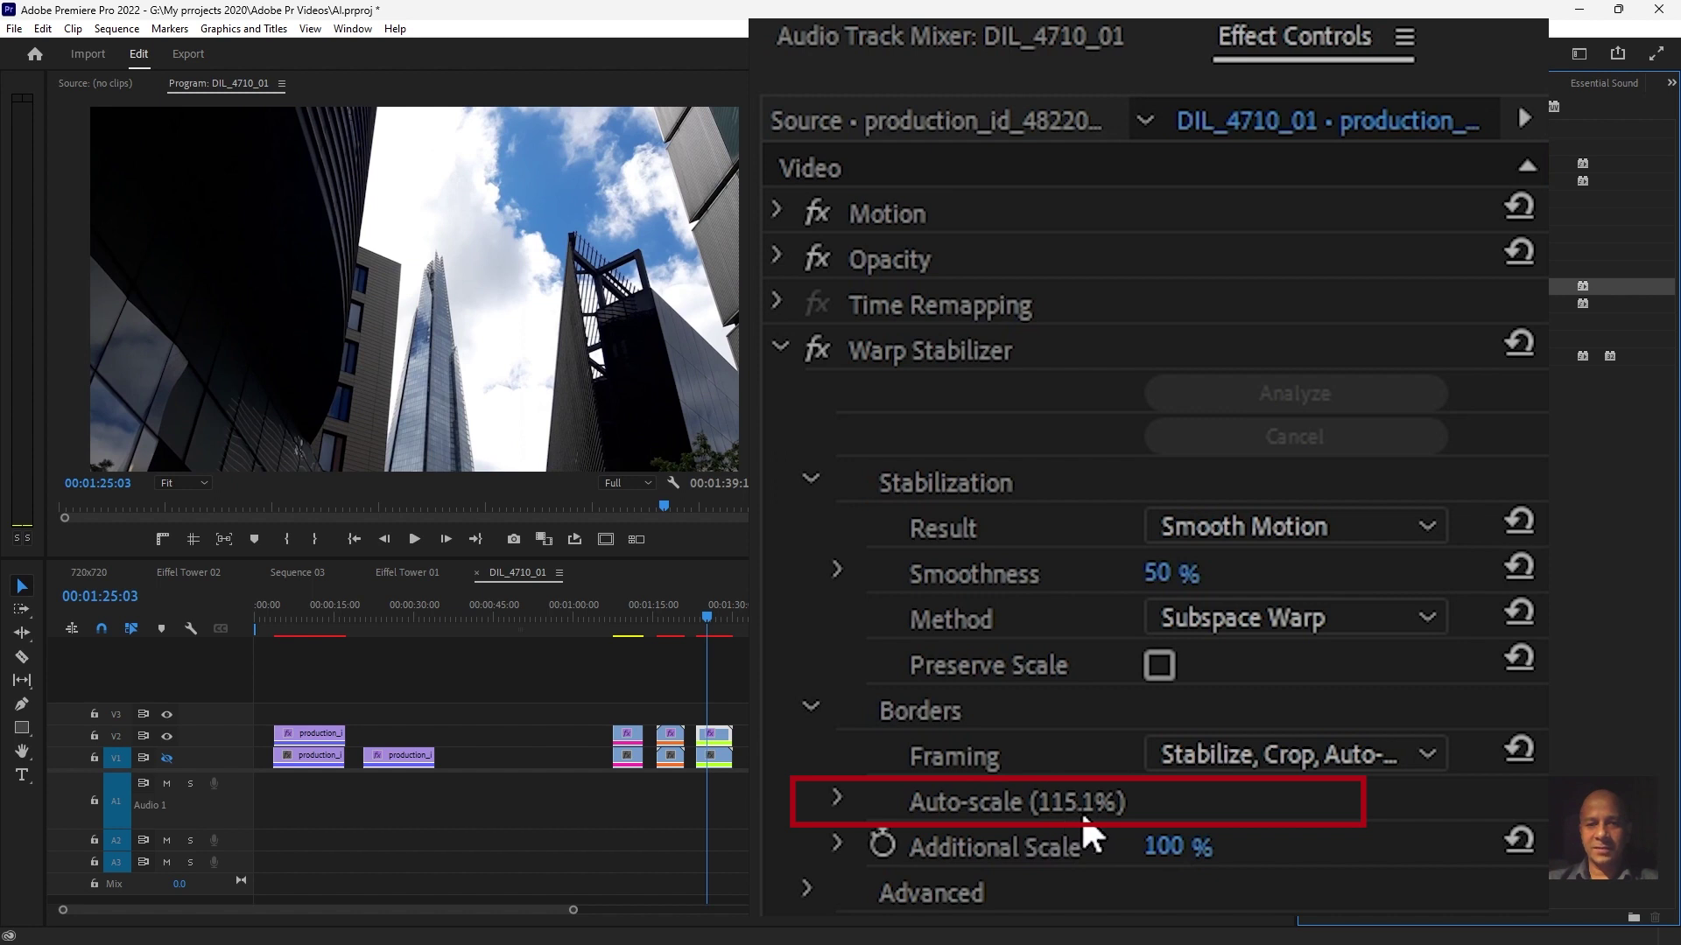
pyautogui.moveTo(709, 620); pyautogui.dragTo(700, 628)
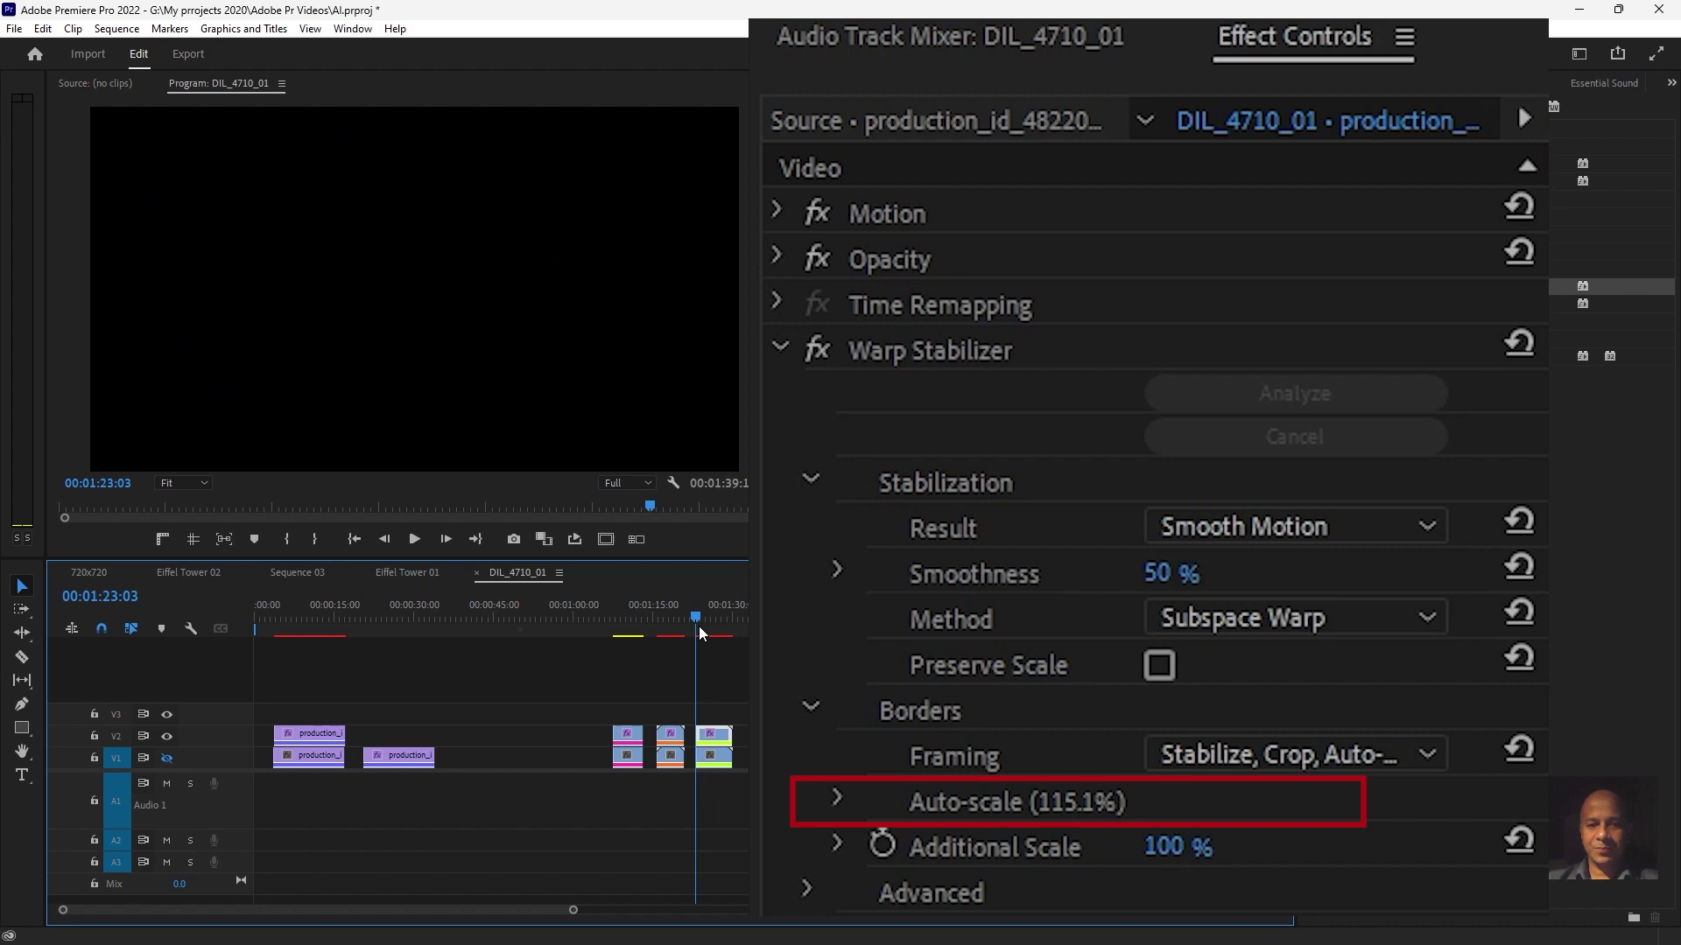
pyautogui.press('space')
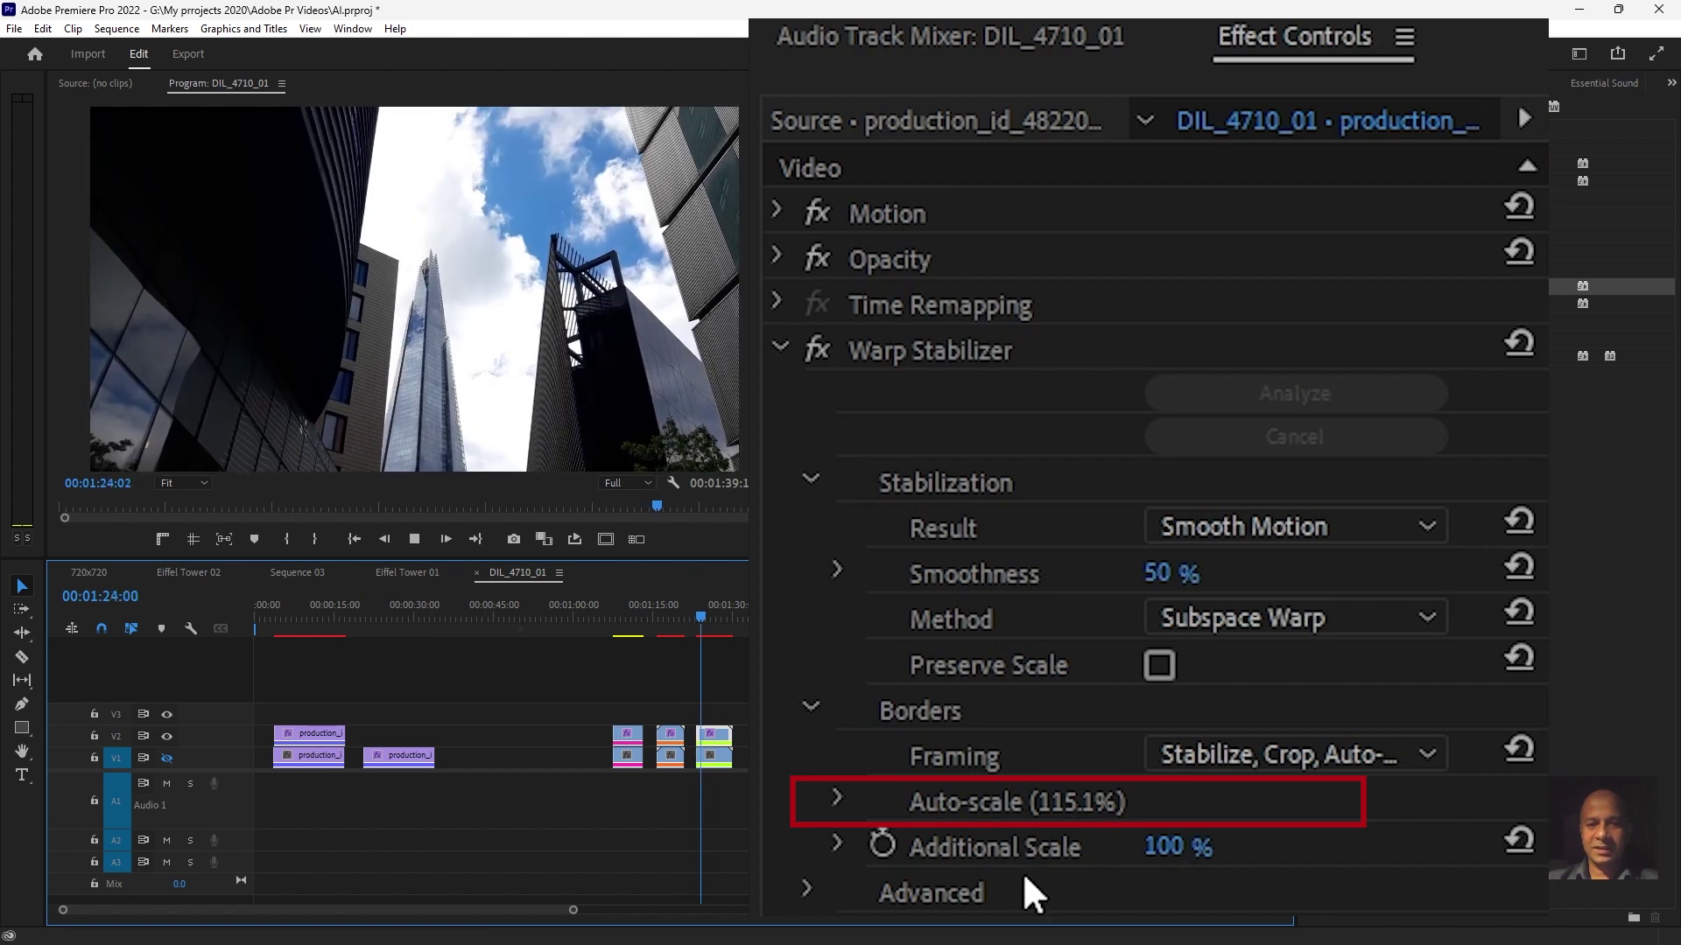
# Expand Auto-scale and keep Framing set to Stabilize, Crop, Auto-scale
pyautogui.click(1096, 819)
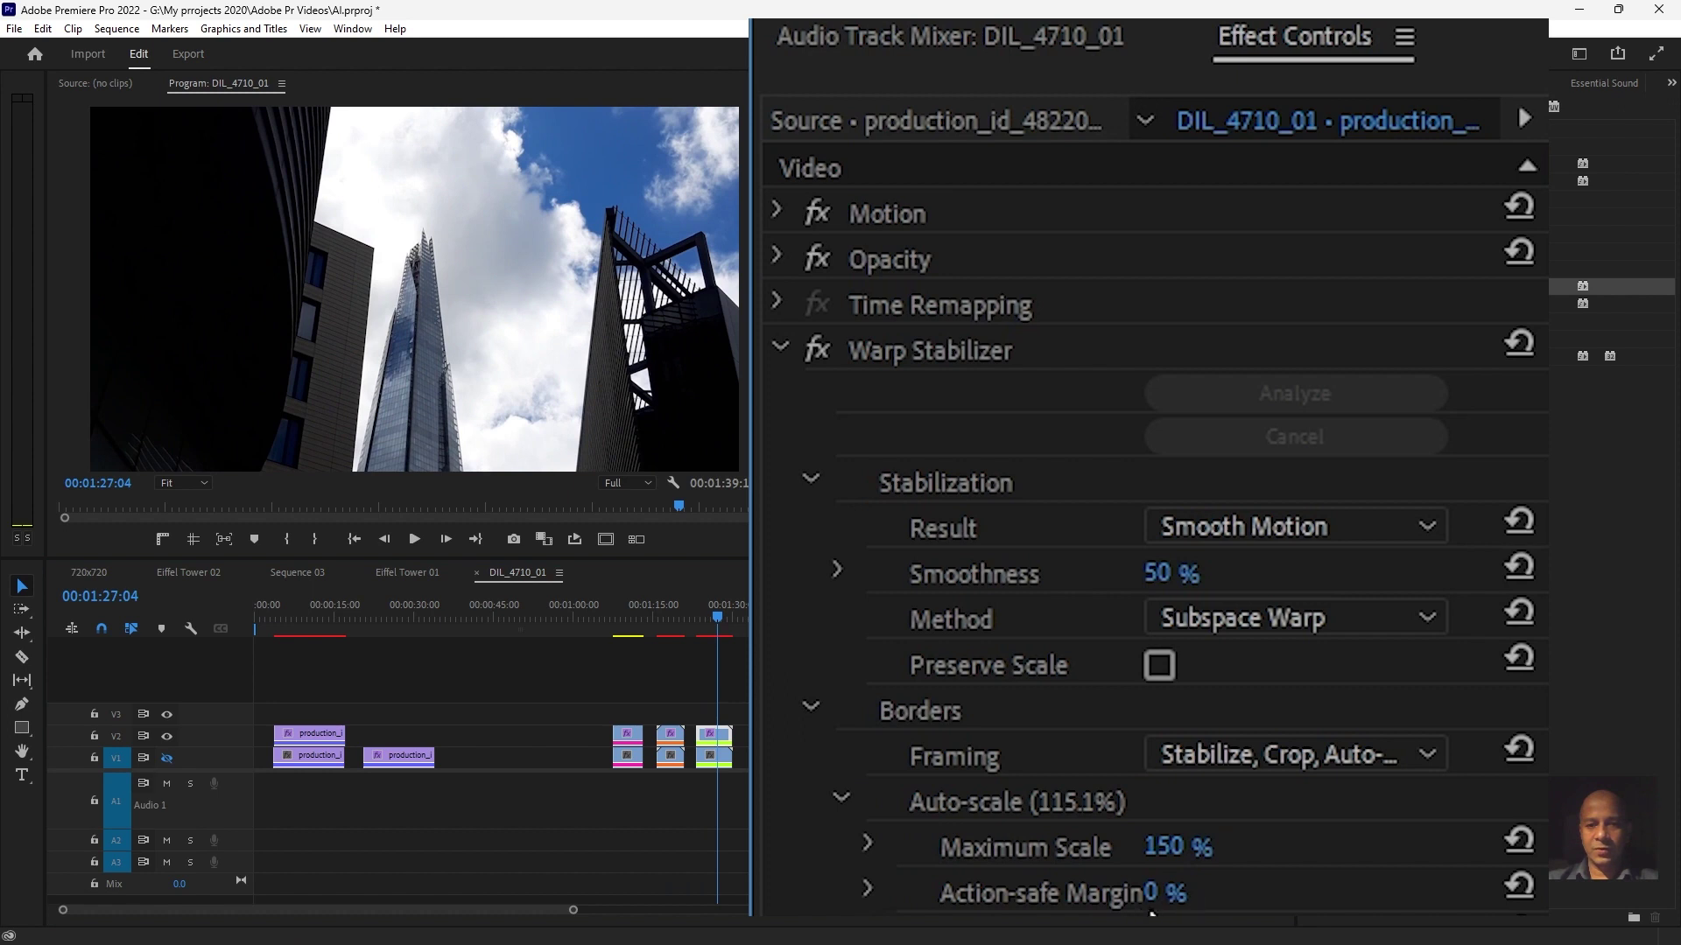
pyautogui.click(1357, 760)
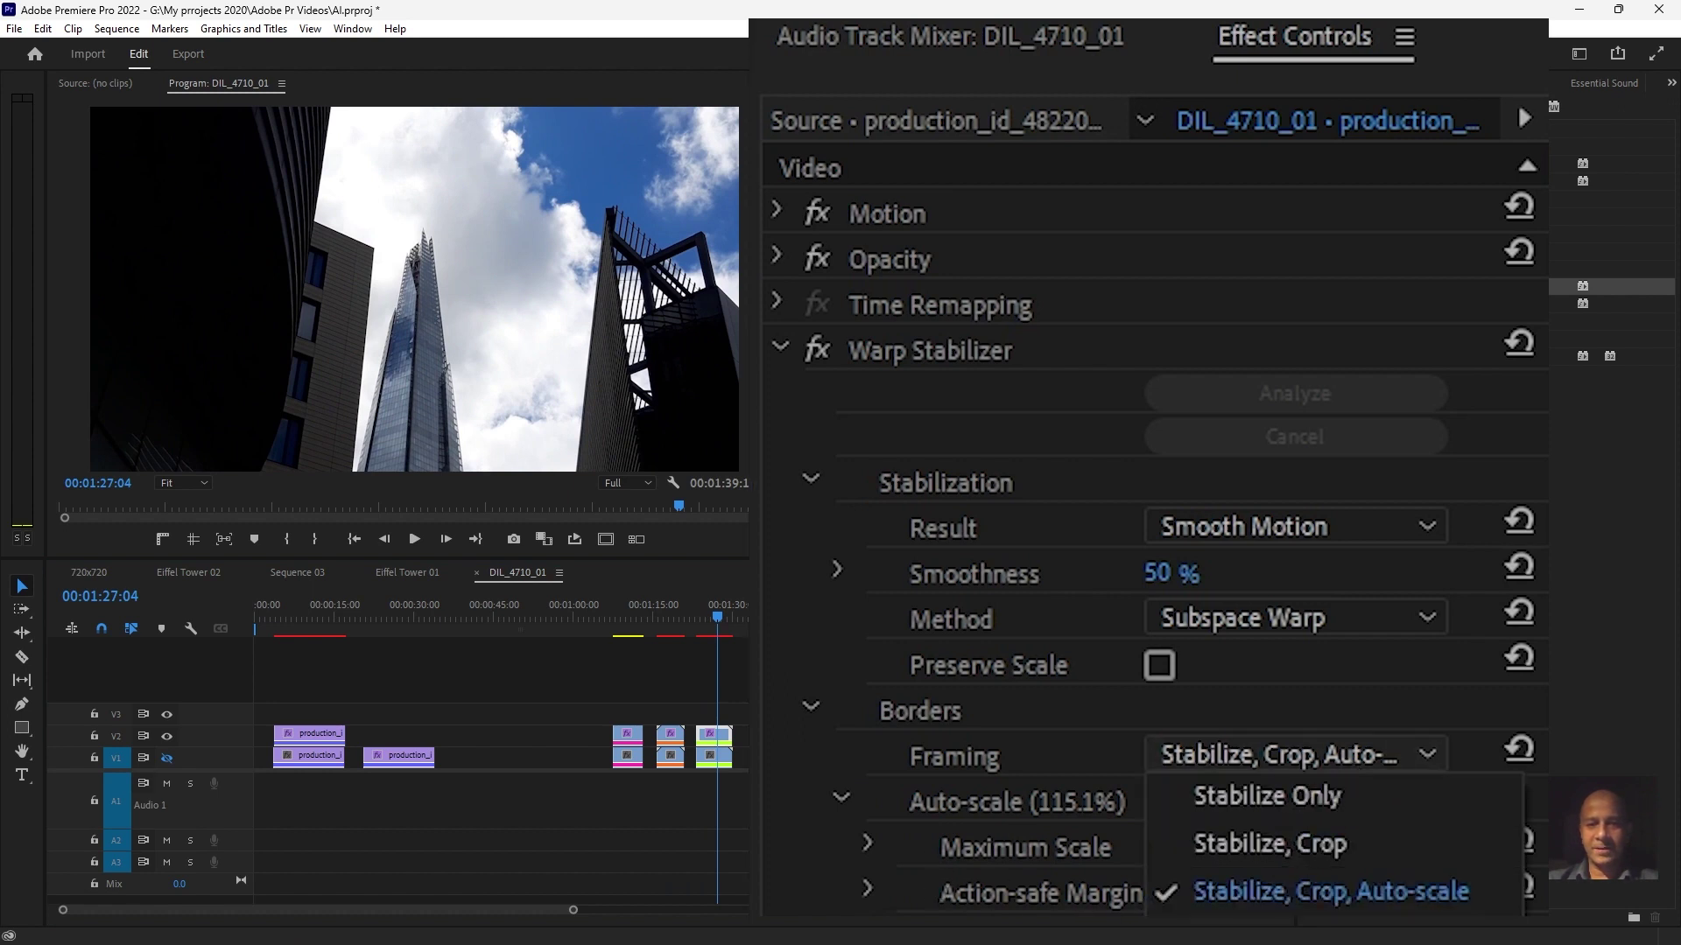
pyautogui.click(1083, 814)
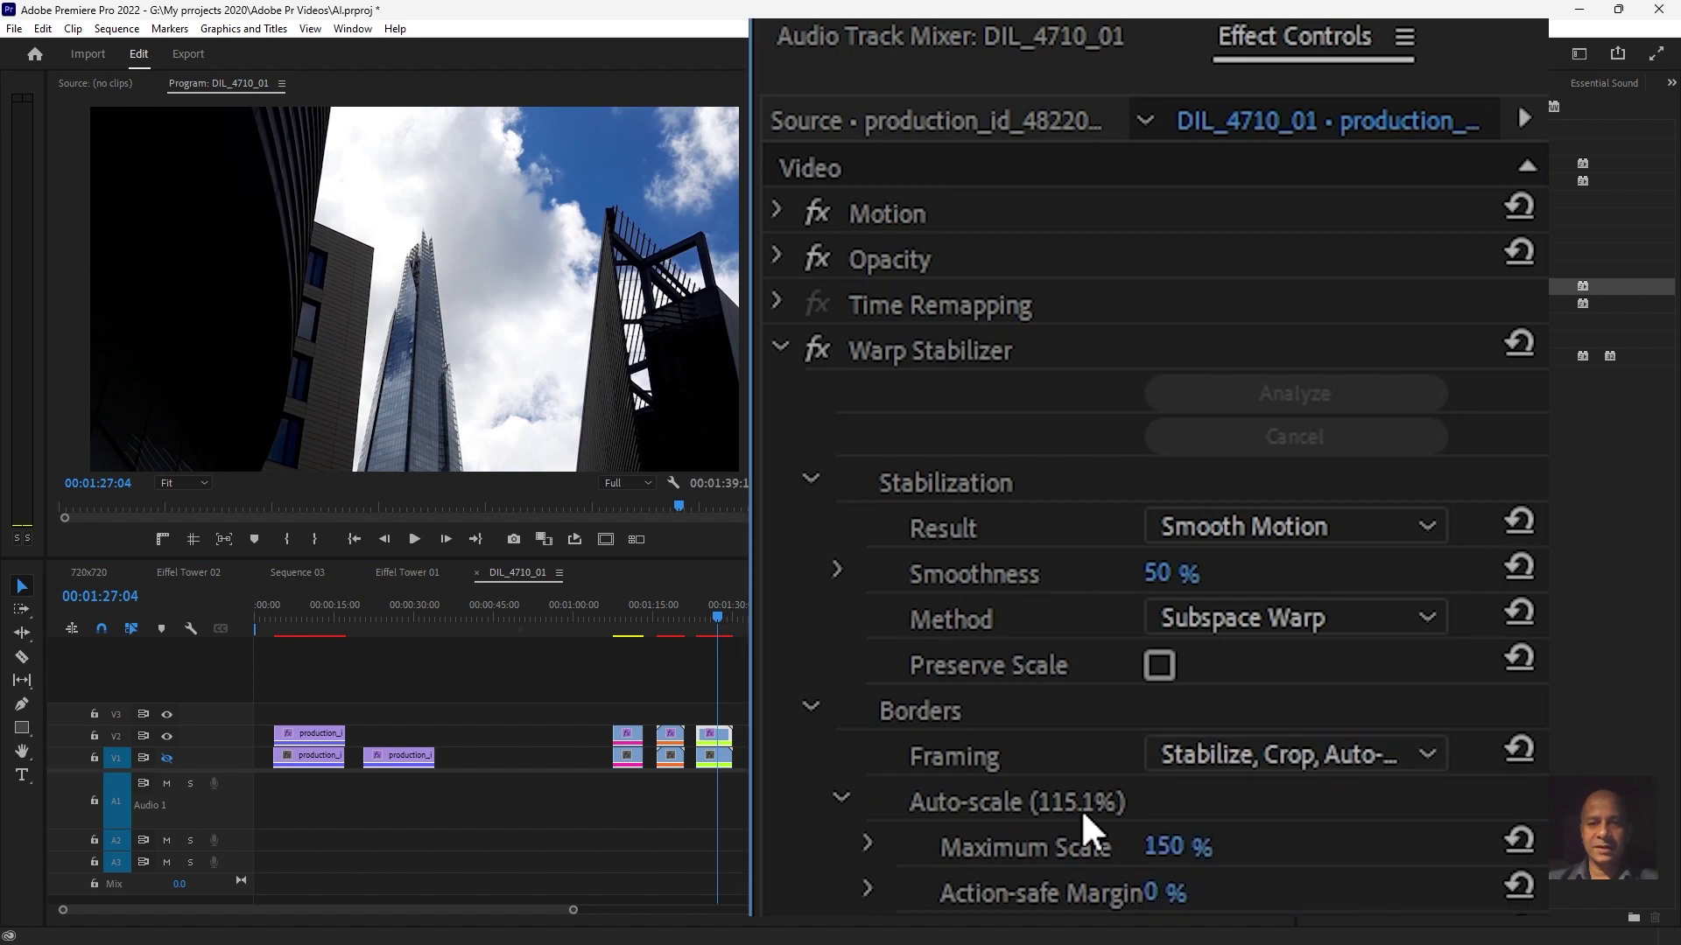
# Play the re-stabilized clip from just before its start
pyautogui.click(693, 623)
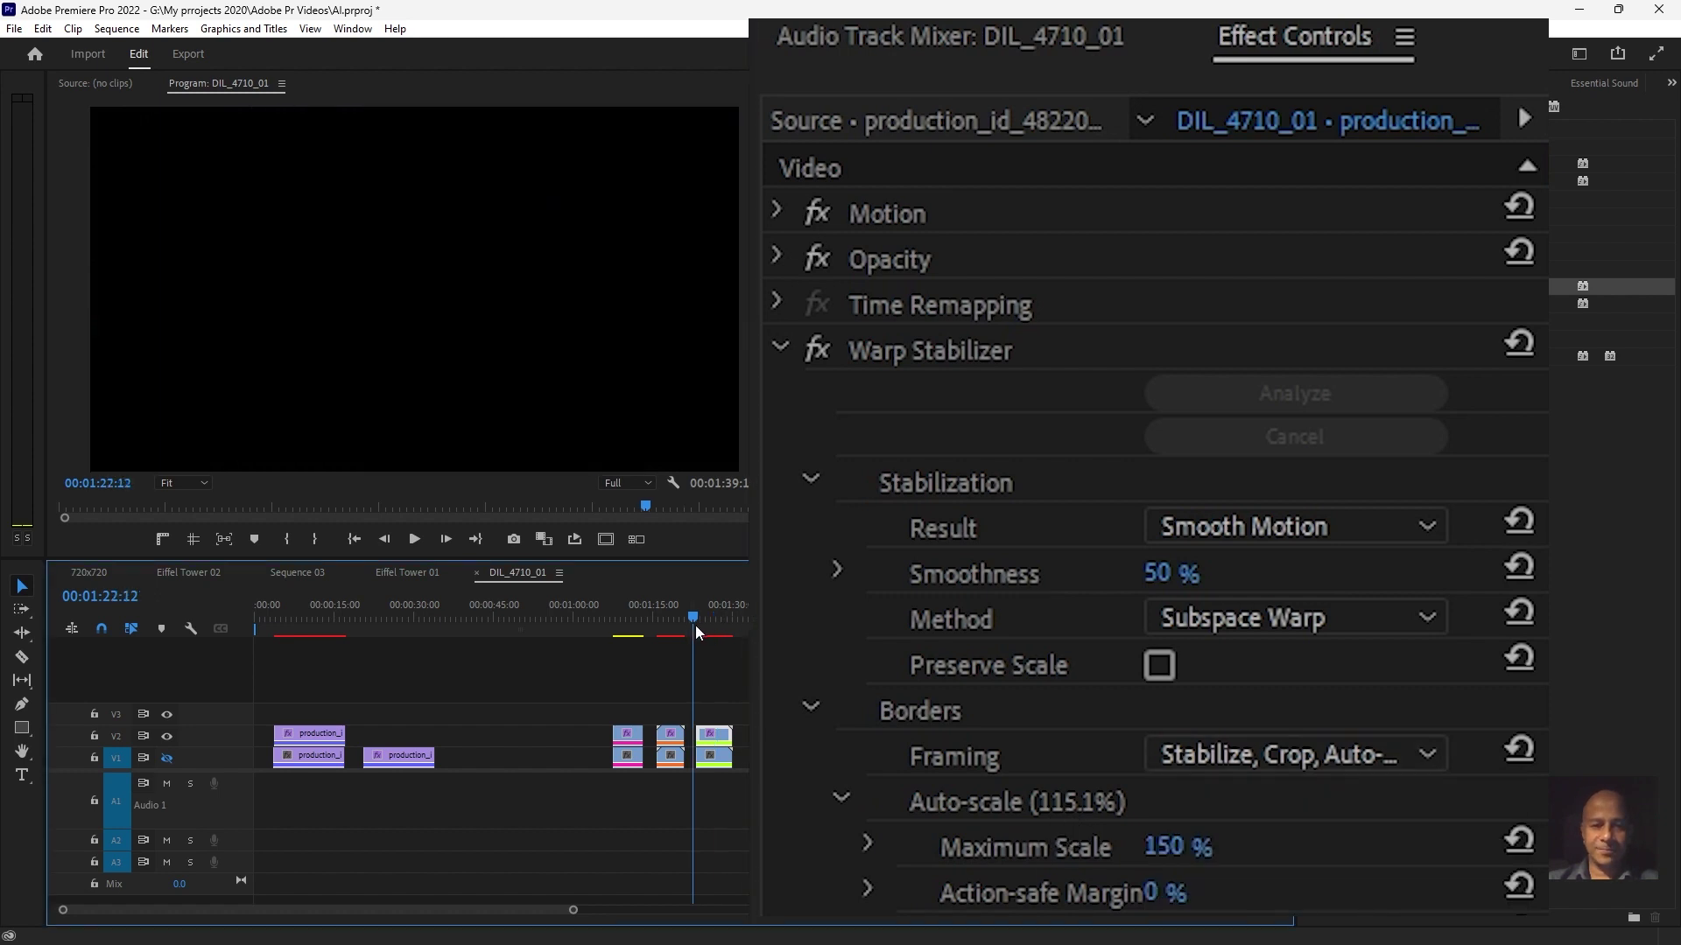
pyautogui.press('space')
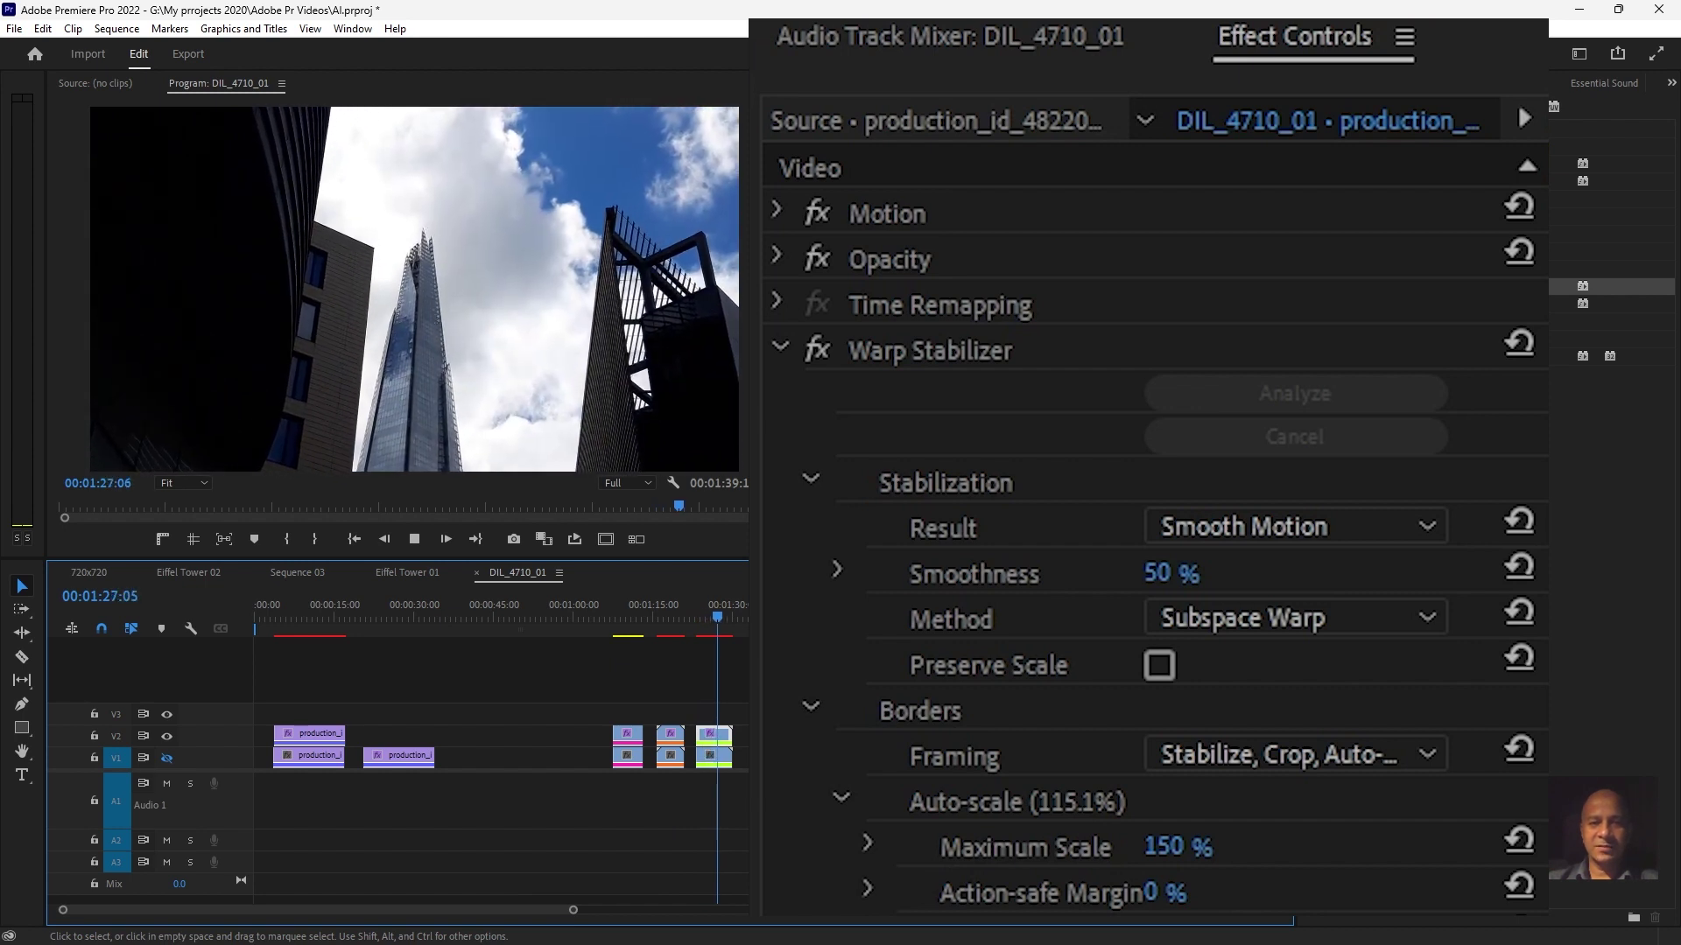
pyautogui.press('space')
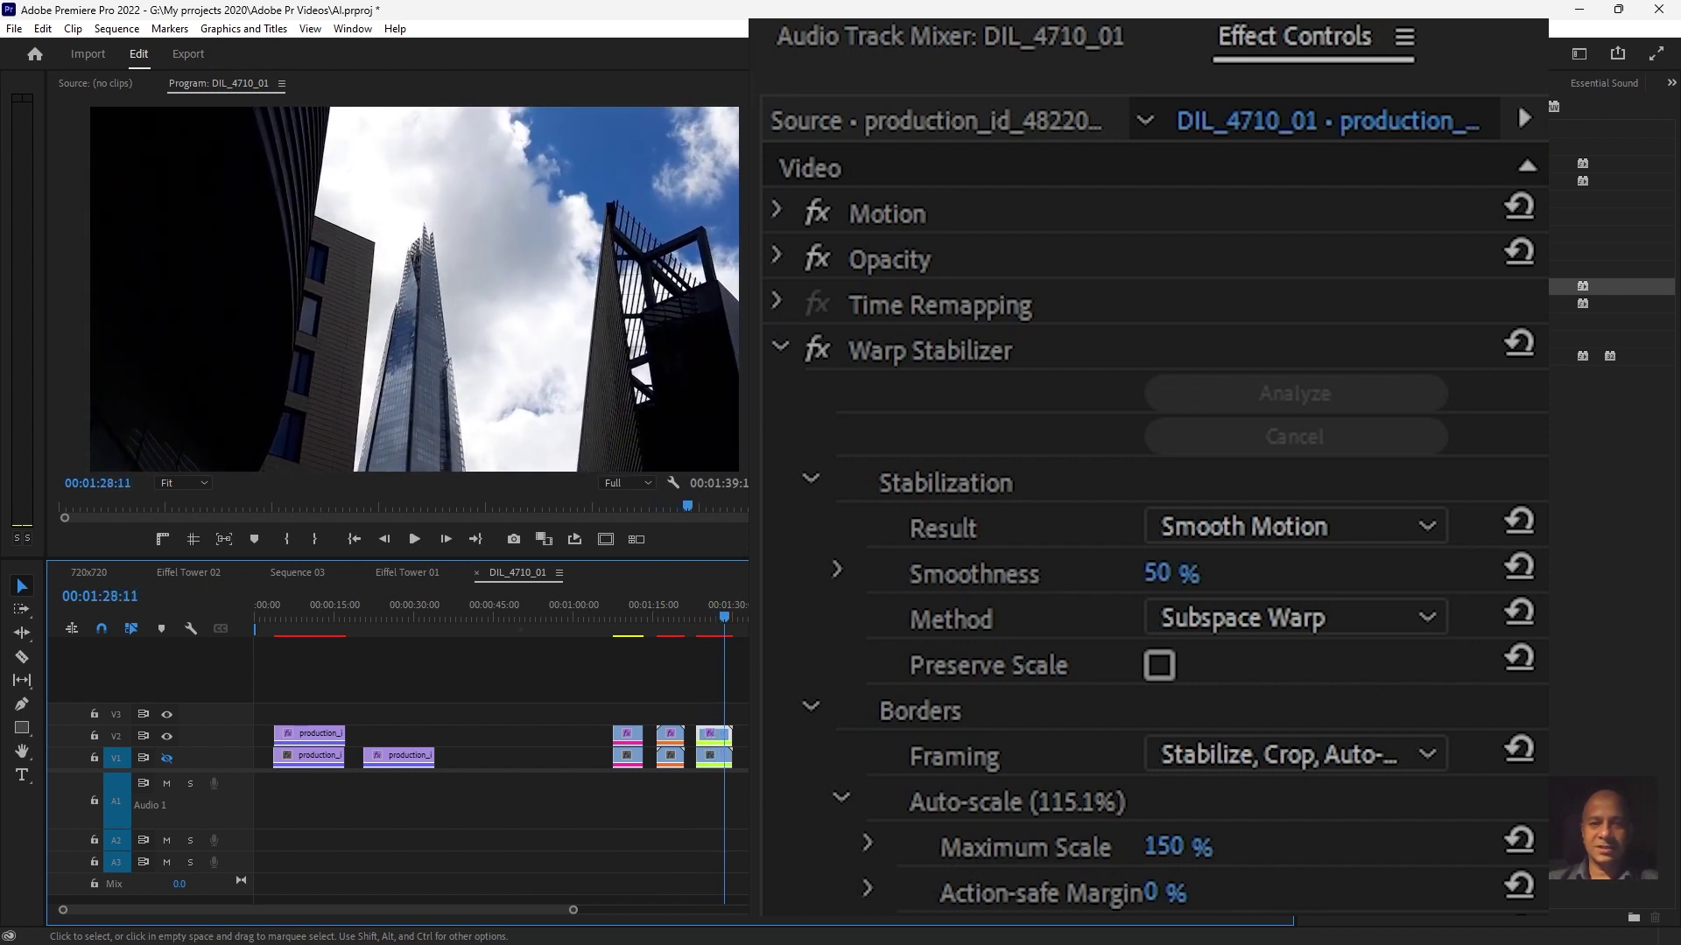